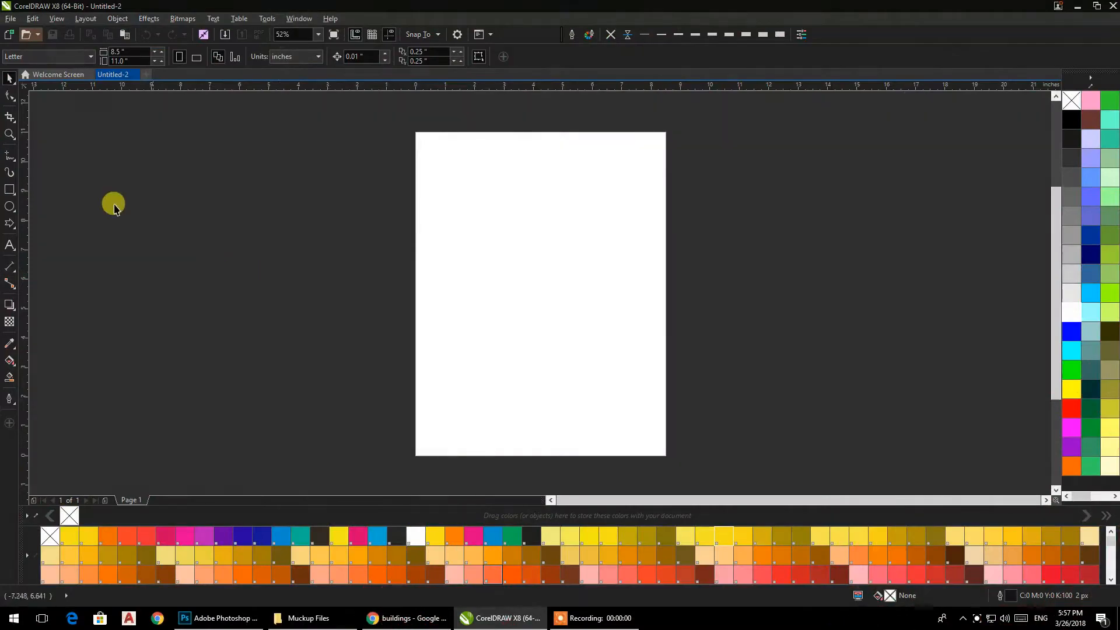
# - Switch the document units to millimeters and set the page size to 297 × 215 mm
pyautogui.click(216, 165)
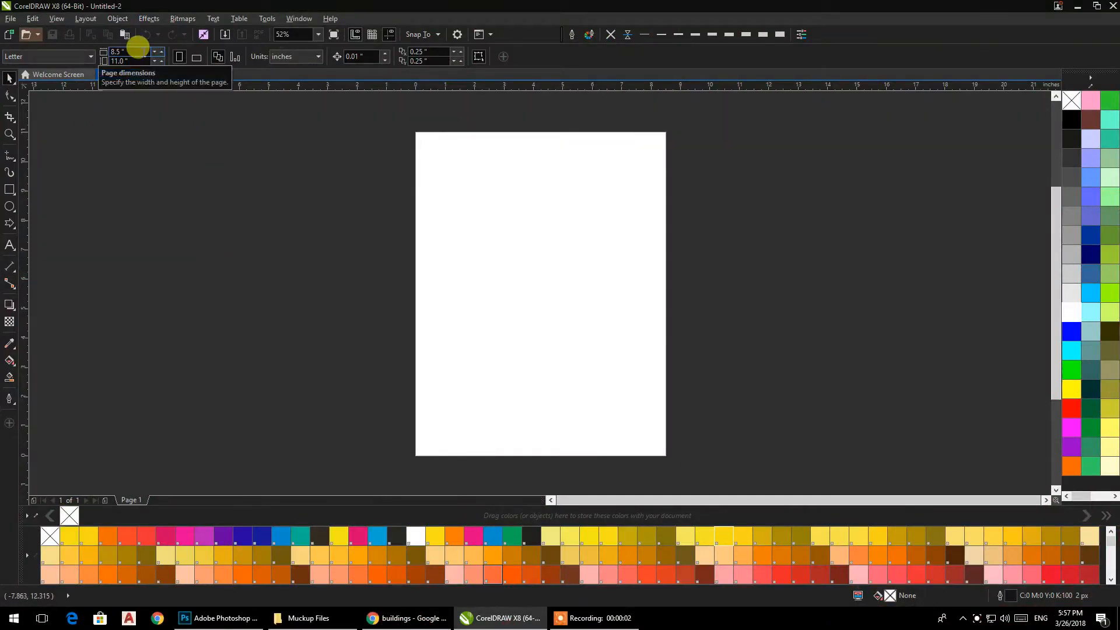
pyautogui.click(259, 135)
pyautogui.click(302, 59)
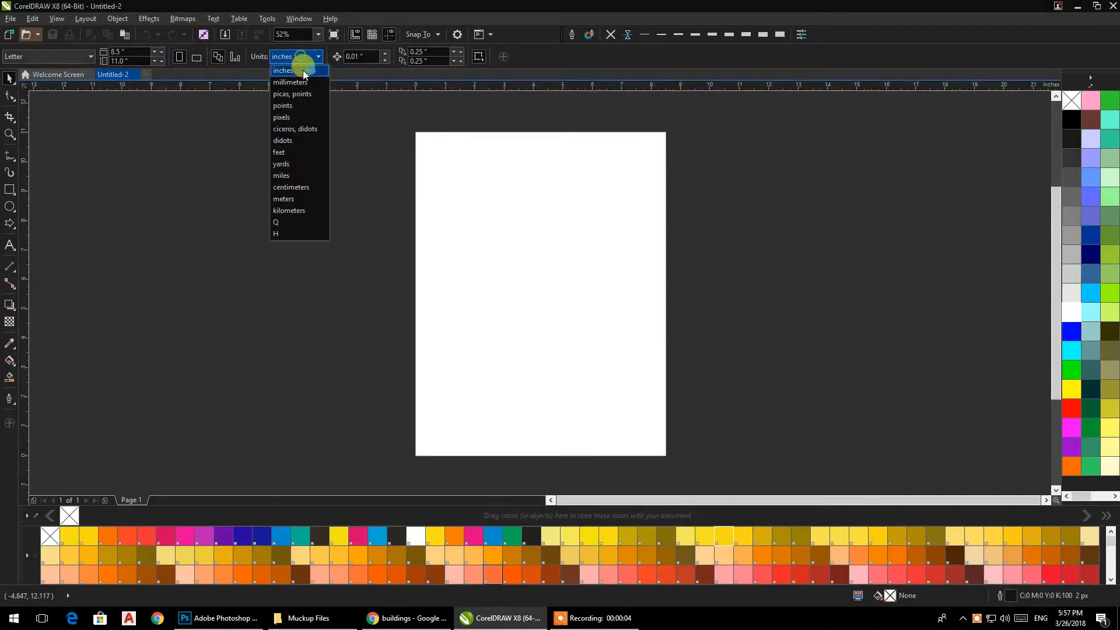
pyautogui.click(304, 83)
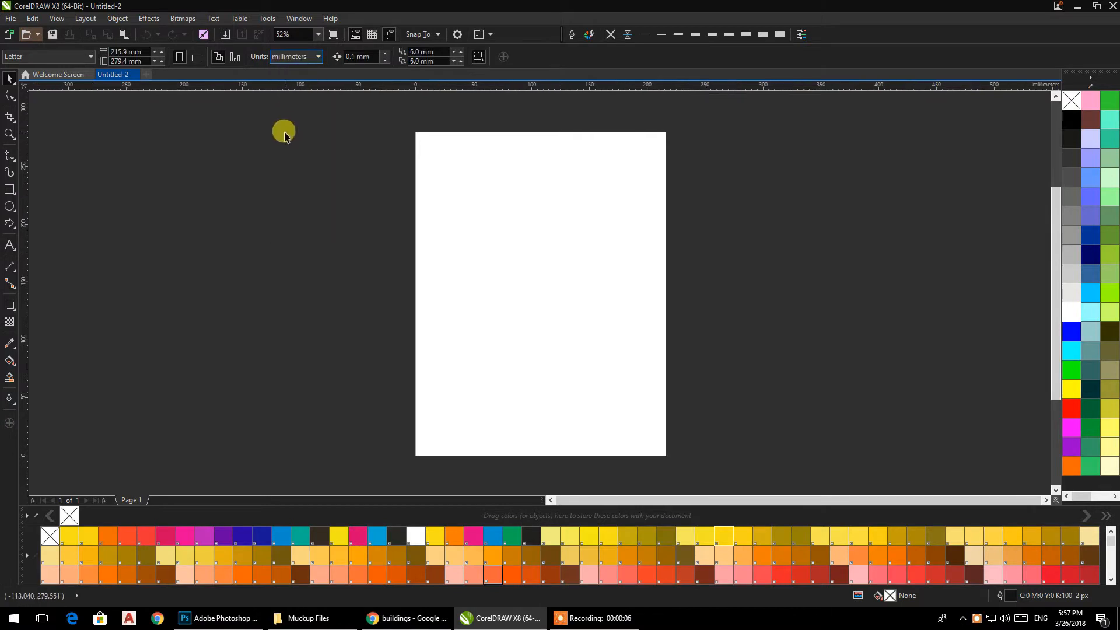
pyautogui.click(146, 51)
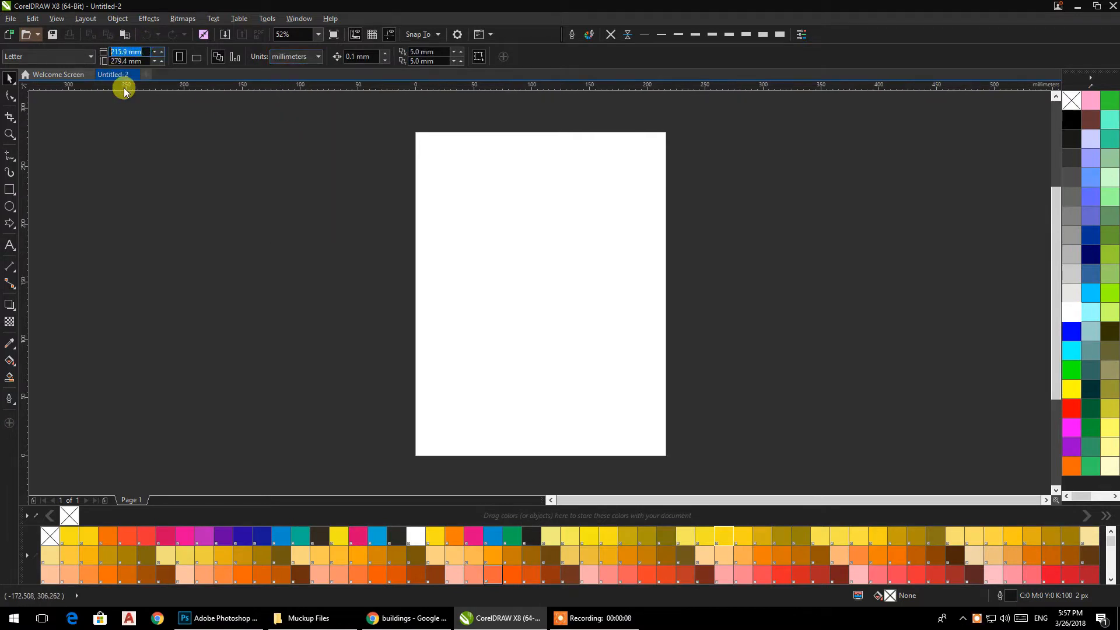
pyautogui.write('297')
pyautogui.press('Return')
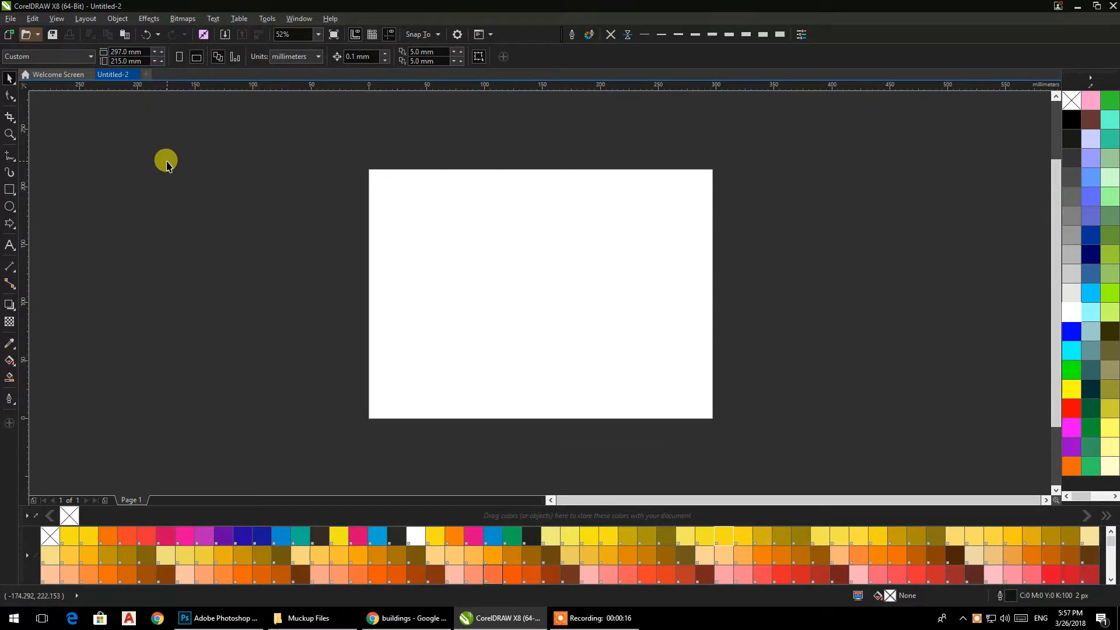
# - Draw a rectangle sized 88 × 205 mm and park it off the page on the right side
pyautogui.click(9, 190)
pyautogui.moveTo(225, 175); pyautogui.dragTo(297, 347)
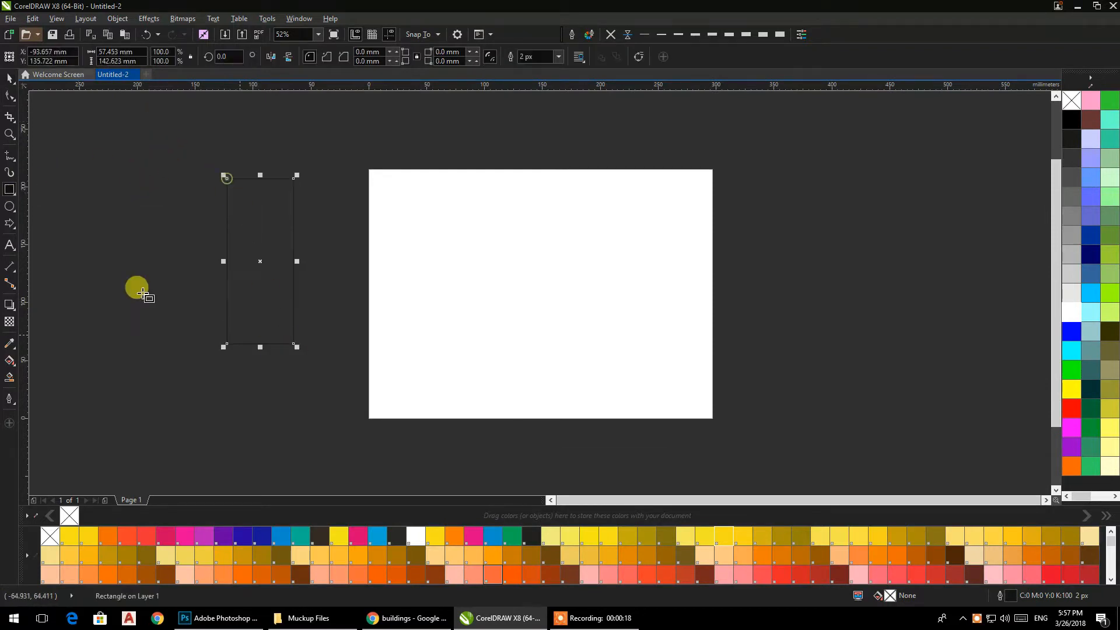
pyautogui.click(11, 78)
pyautogui.moveTo(224, 202); pyautogui.dragTo(248, 211)
pyautogui.click(117, 52)
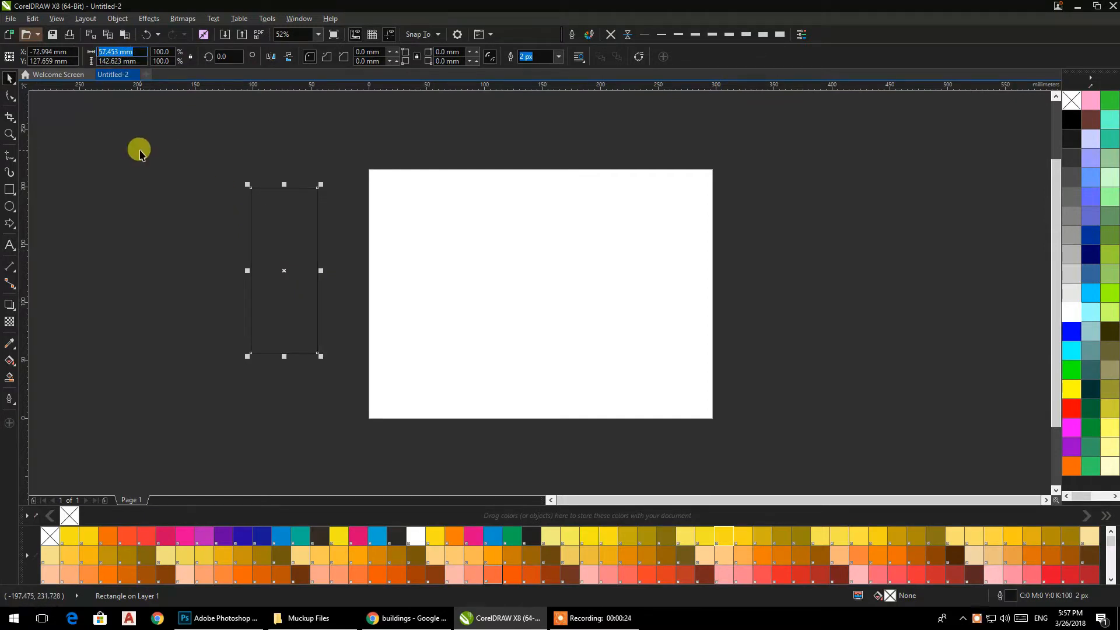
pyautogui.write('88')
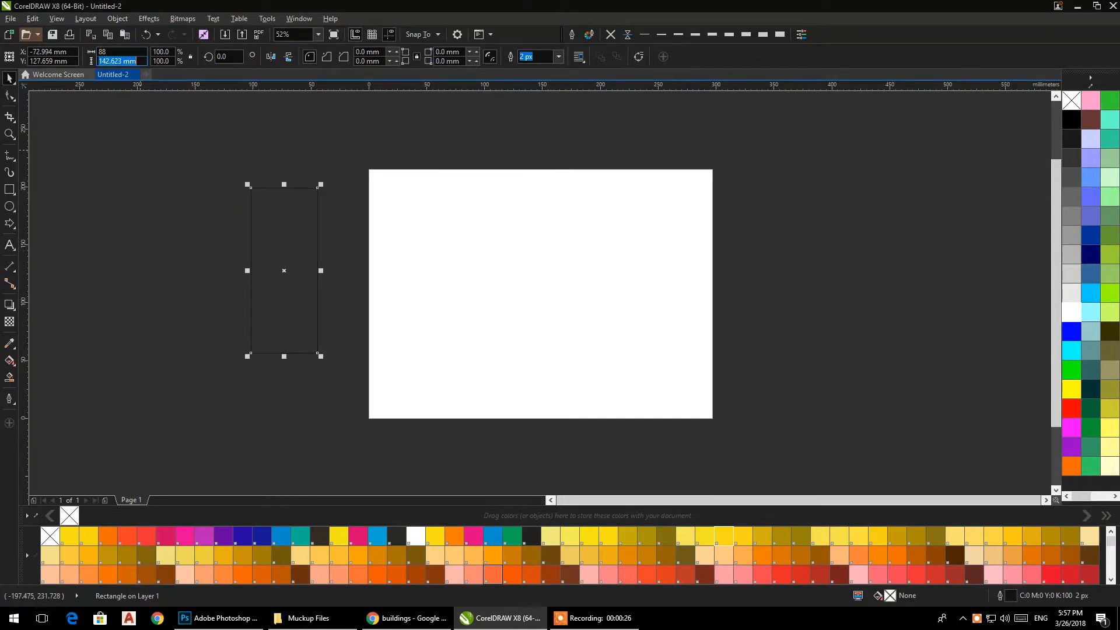
pyautogui.write('205')
pyautogui.click(168, 164)
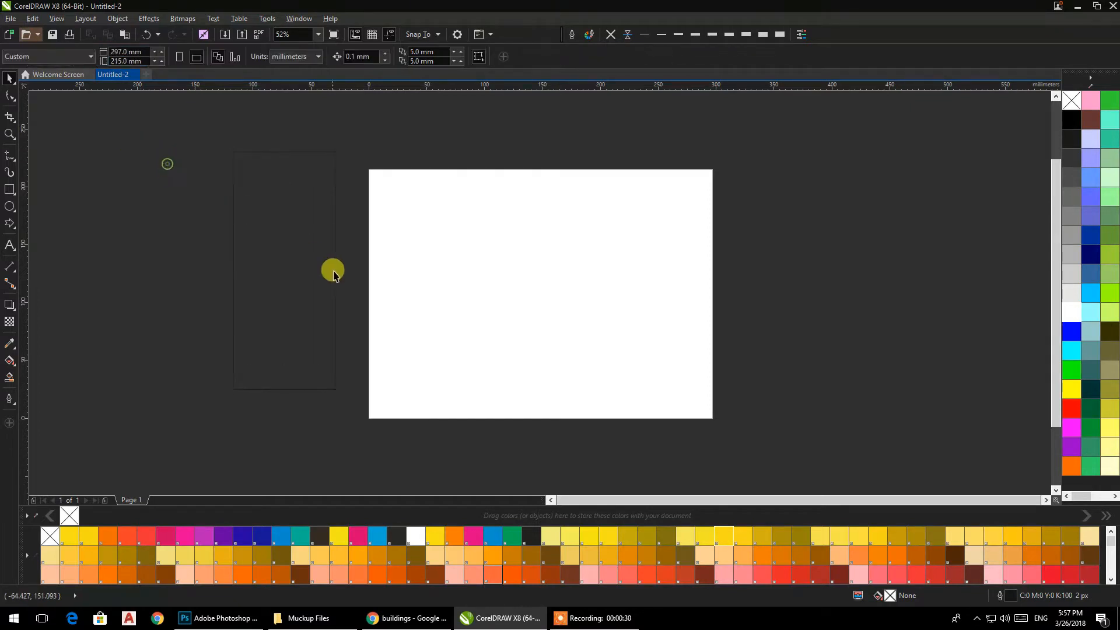
pyautogui.moveTo(296, 174); pyautogui.dragTo(881, 183)
# - Draw a page-height rectangle about 110 mm wide from the page's left edge, and duplicate it into three adjoining panels
pyautogui.click(10, 189)
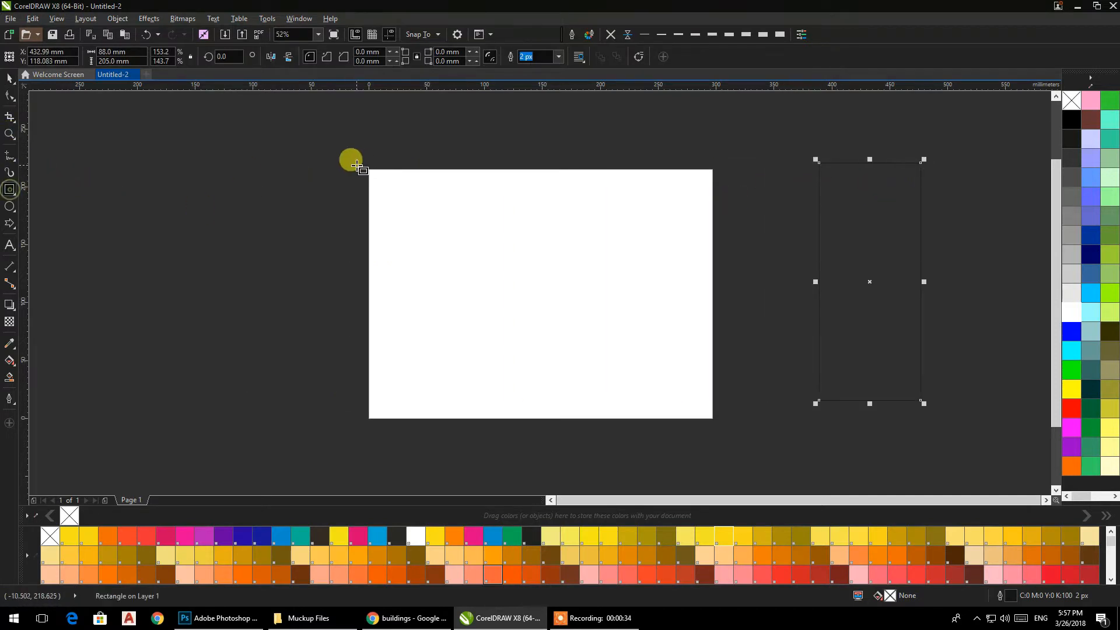
pyautogui.moveTo(366, 170); pyautogui.dragTo(495, 418)
pyautogui.click(9, 77)
pyautogui.moveTo(367, 296); pyautogui.dragTo(626, 289)
pyautogui.keyDown('shift'); pyautogui.click(583, 259); pyautogui.keyUp('shift')
pyautogui.keyDown('shift'); pyautogui.click(481, 251); pyautogui.keyUp('shift')
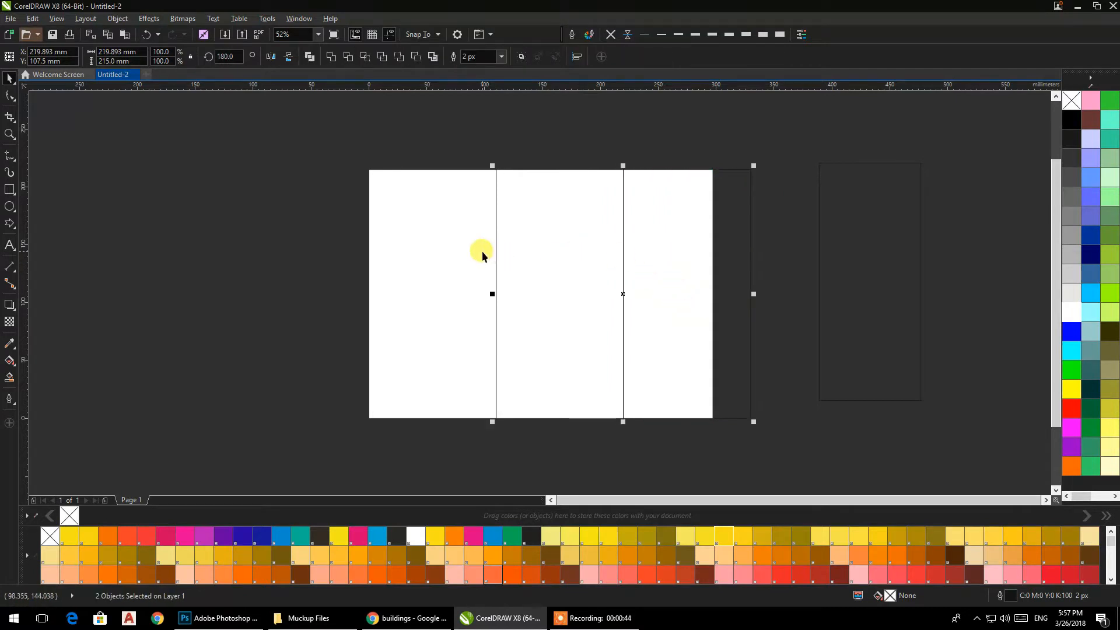
# - Scale the three adjoining panels together horizontally so they fit exactly within the 297 mm page width
pyautogui.moveTo(753, 295); pyautogui.dragTo(713, 294)
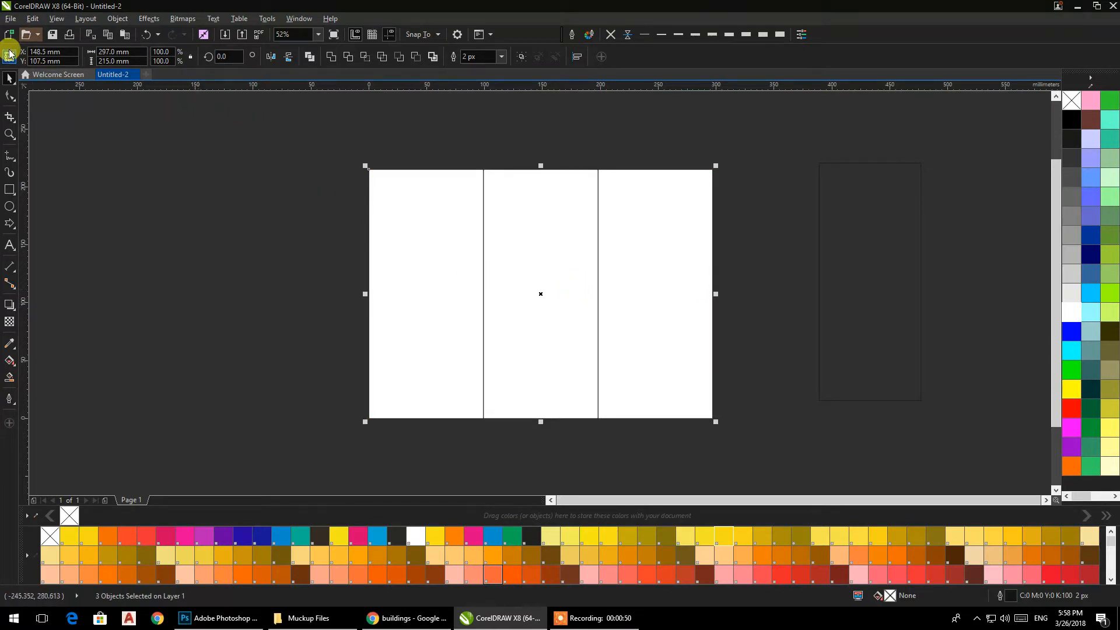
pyautogui.click(166, 163)
pyautogui.click(440, 197)
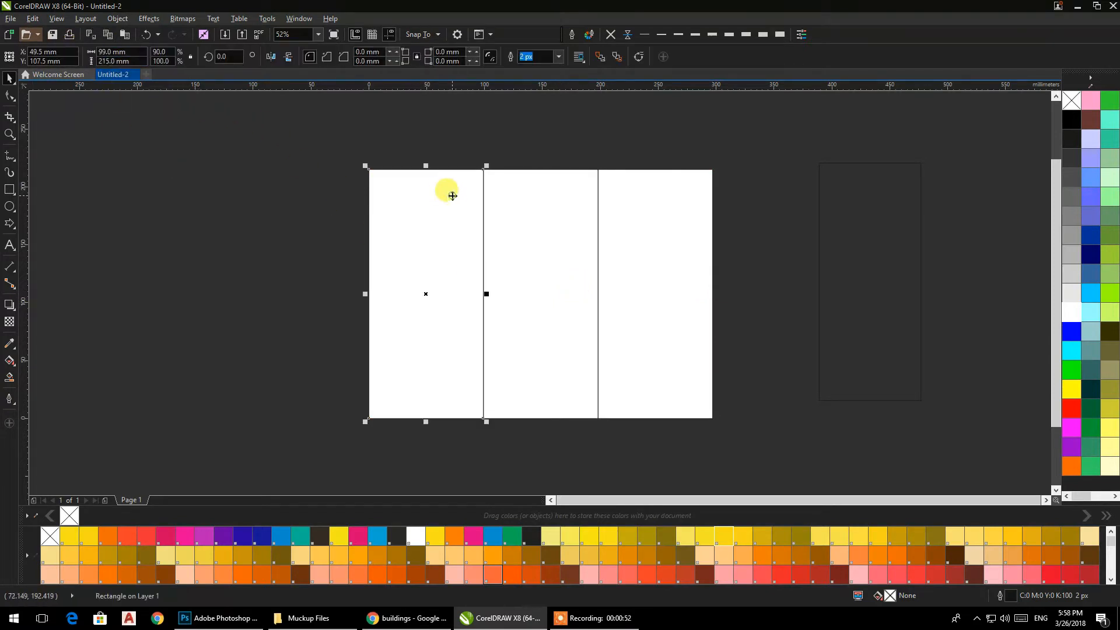
pyautogui.click(311, 217)
# - Place guidelines along all four page edges and on the two boundaries between the panels
pyautogui.moveTo(629, 262); pyautogui.dragTo(628, 258)
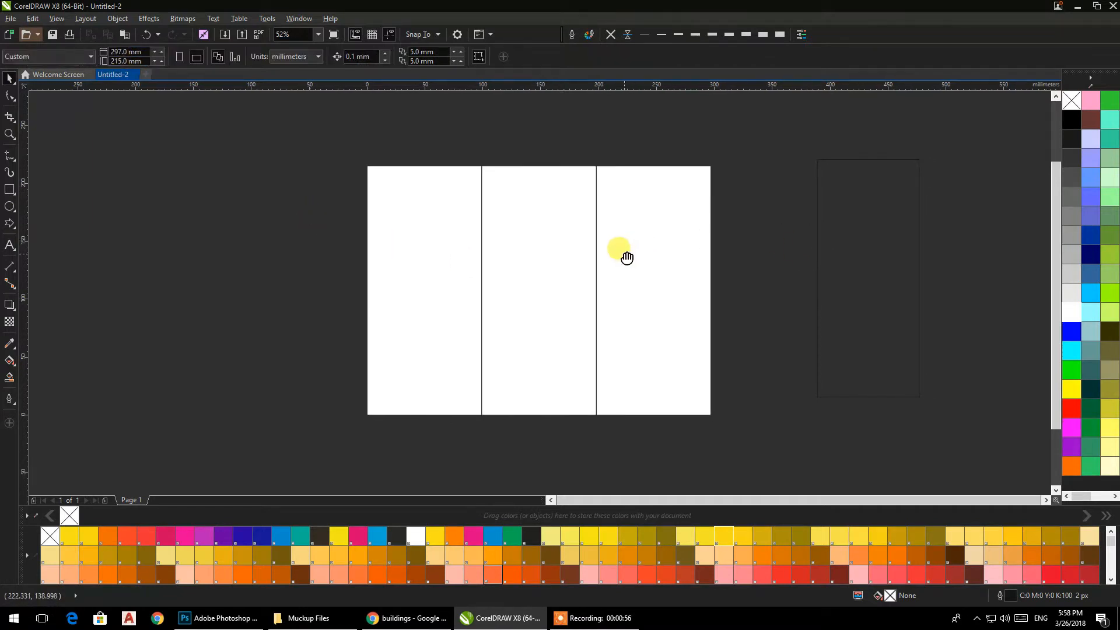
pyautogui.moveTo(579, 89); pyautogui.dragTo(543, 166)
pyautogui.moveTo(499, 85); pyautogui.dragTo(483, 415)
pyautogui.moveTo(362, 258); pyautogui.dragTo(367, 258)
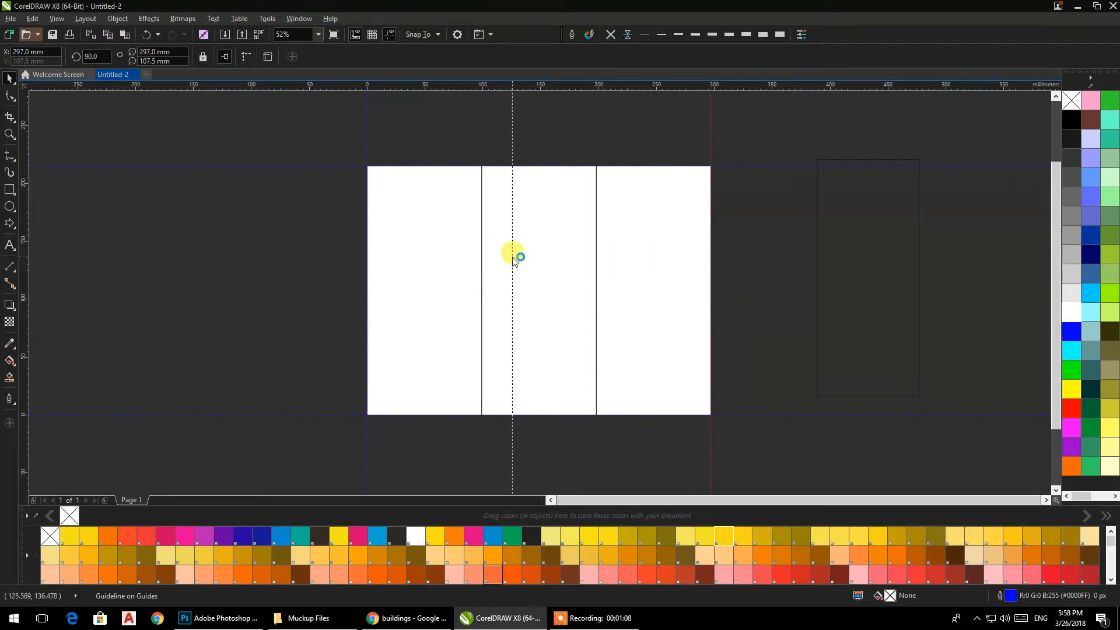
pyautogui.click(482, 257)
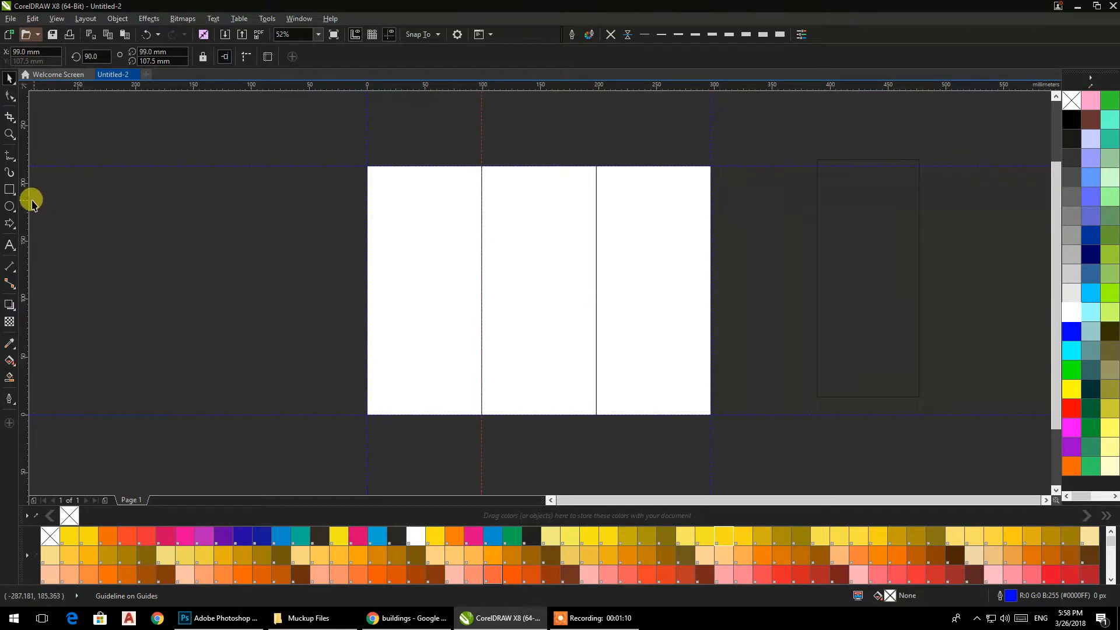
pyautogui.moveTo(25, 204); pyautogui.dragTo(594, 268)
pyautogui.click(749, 242)
# - Center the 88 × 205 mm rectangle horizontally and vertically inside the left panel
pyautogui.click(861, 235)
pyautogui.keyDown('shift'); pyautogui.click(430, 240); pyautogui.keyUp('shift')
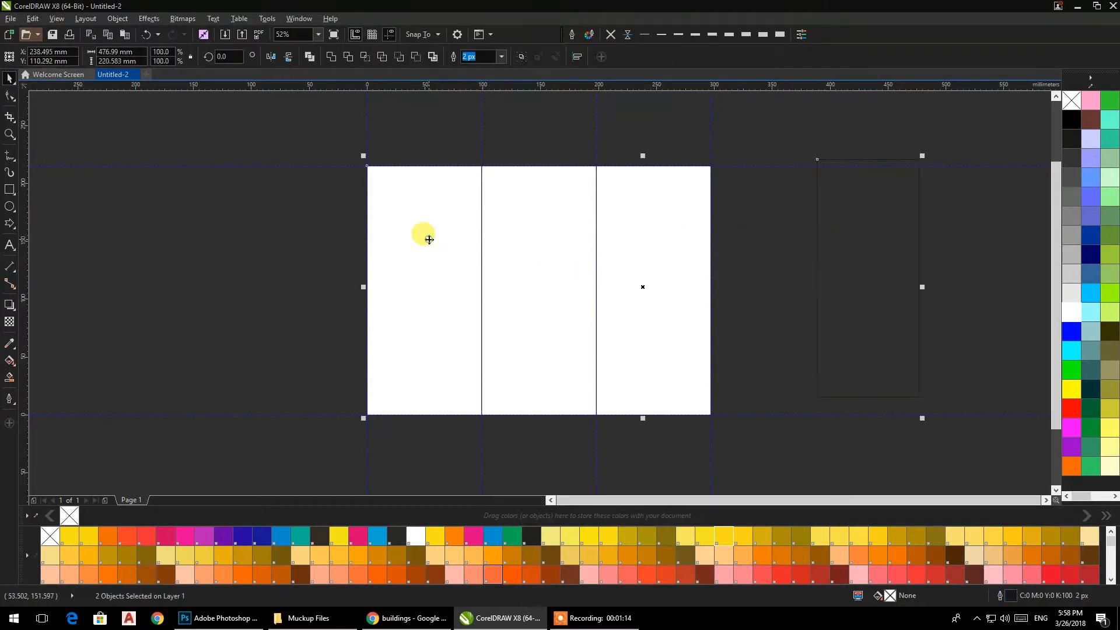
pyautogui.press('e')
pyautogui.press('c')
pyautogui.click(280, 224)
# - Try to copy the left panel's outline into the middle panel and center it there
pyautogui.moveTo(450, 242); pyautogui.dragTo(585, 209)
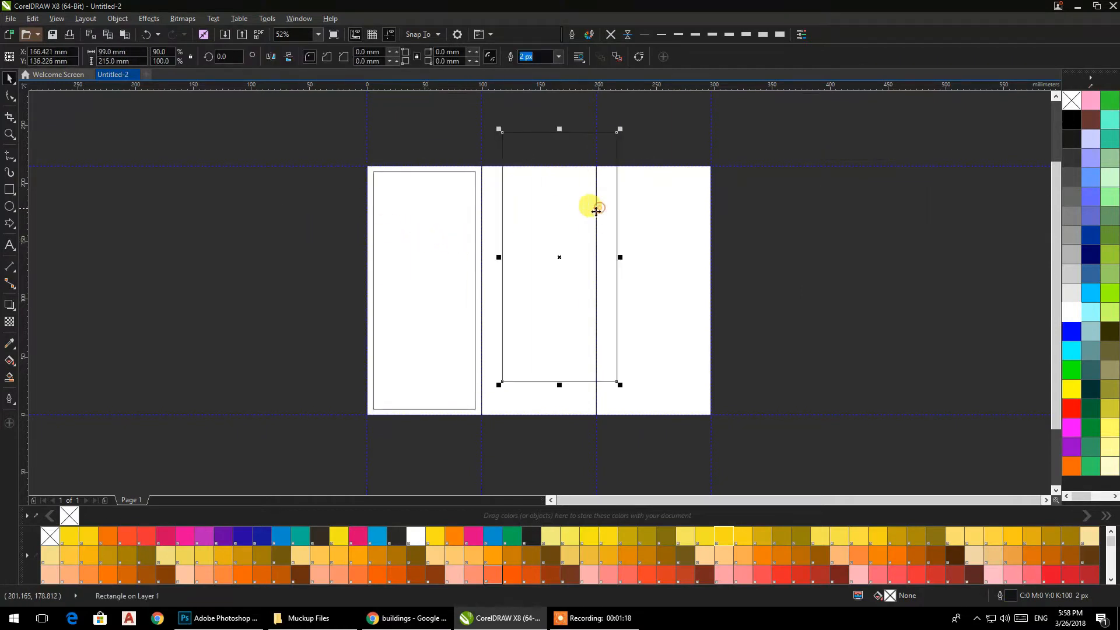
pyautogui.keyDown('shift'); pyautogui.click(493, 274); pyautogui.keyUp('shift')
pyautogui.press('e')
pyautogui.press('c')
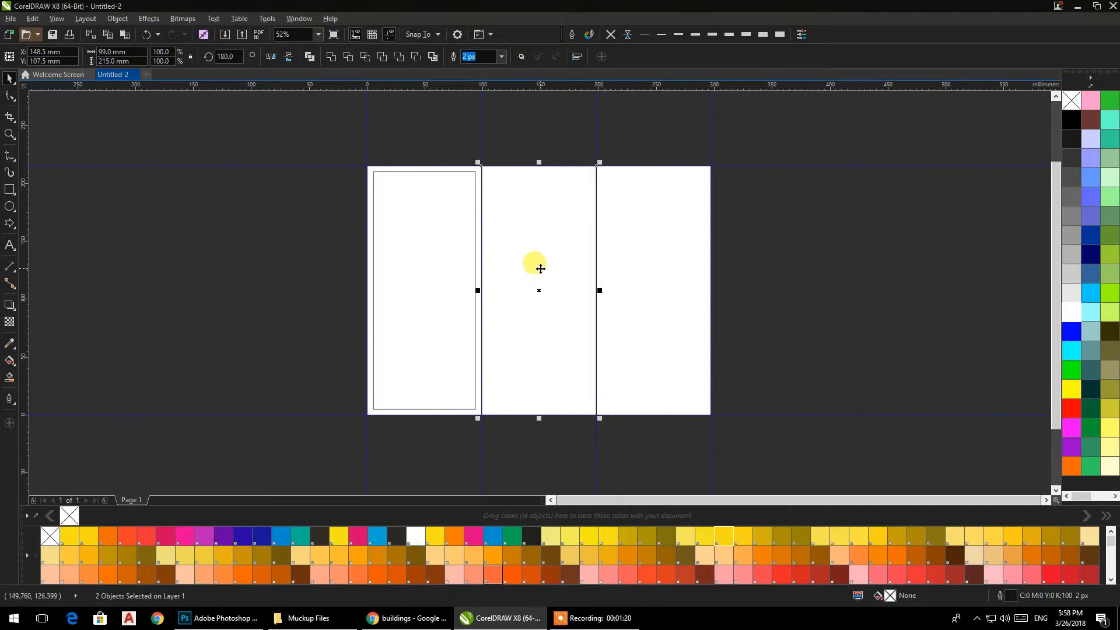
pyautogui.hotkey('ctrl', 'z')
# - Reposition the stray panel outline, try centering it on the middle panel, and undo that alignment
pyautogui.click(835, 206)
pyautogui.moveTo(613, 212); pyautogui.dragTo(631, 216)
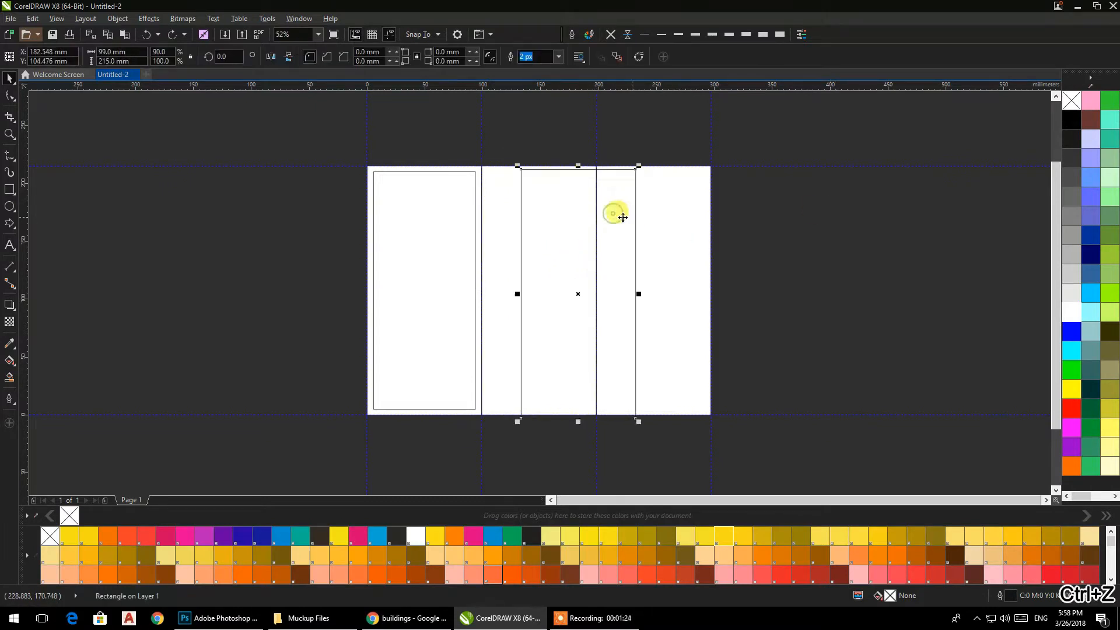
pyautogui.keyDown('shift'); pyautogui.click(498, 198); pyautogui.keyUp('shift')
pyautogui.press('e')
pyautogui.press('c')
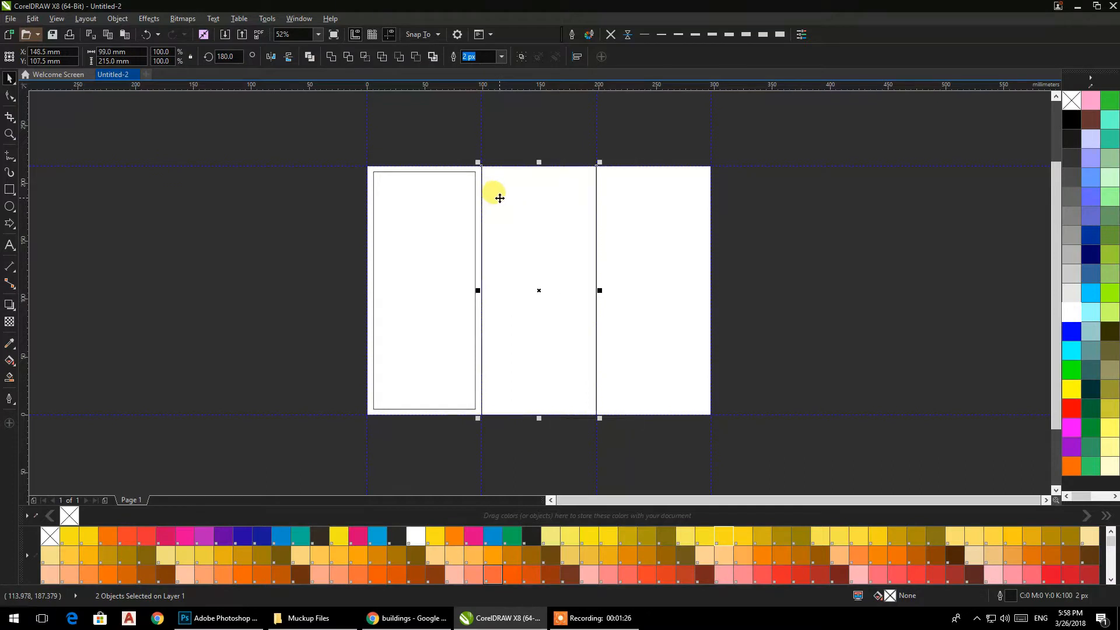
pyautogui.click(557, 127)
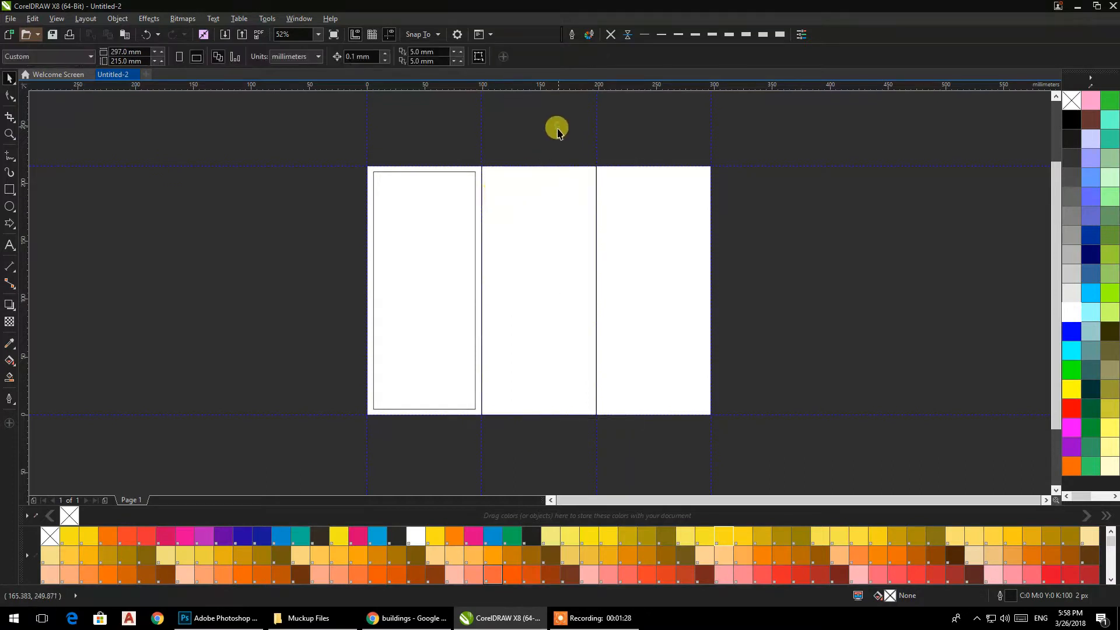
pyautogui.click(542, 171)
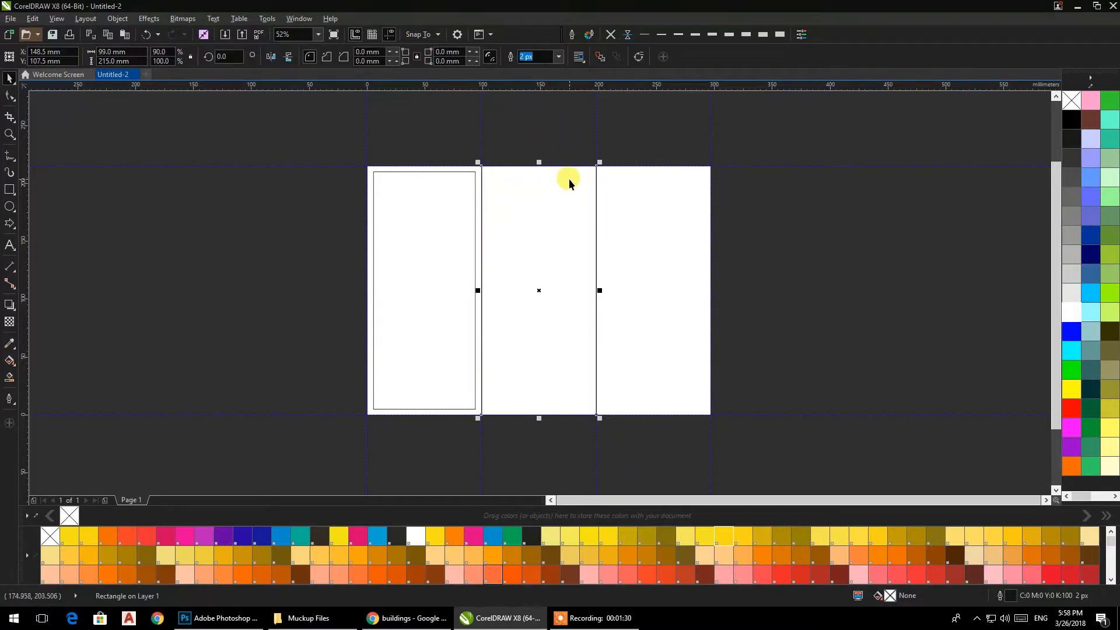
pyautogui.click(708, 158)
pyautogui.moveTo(632, 128); pyautogui.dragTo(486, 454)
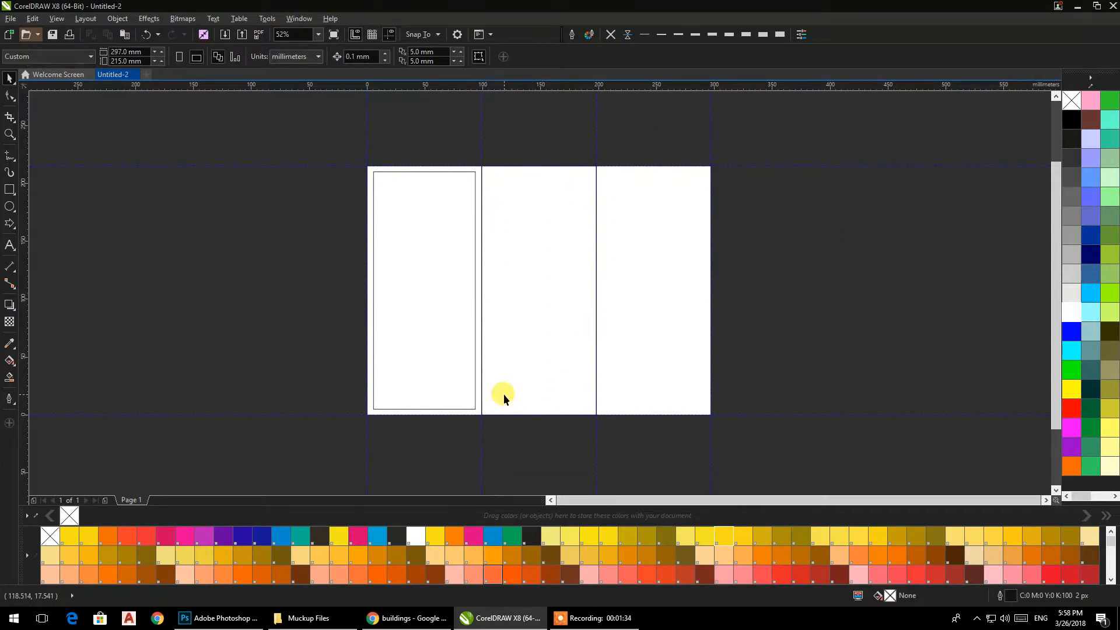
pyautogui.click(503, 393)
pyautogui.hotkey('ctrl', 'z')
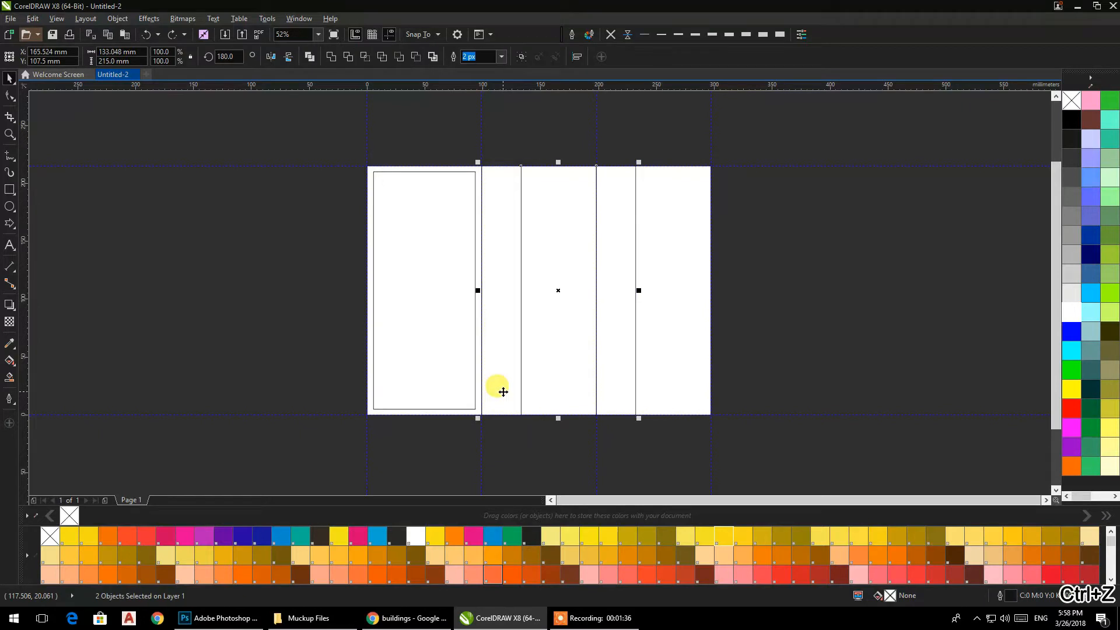
# - Move the stray panel outline off the page and delete it
pyautogui.click(780, 388)
pyautogui.moveTo(635, 348); pyautogui.dragTo(847, 331)
pyautogui.click(698, 306)
pyautogui.click(528, 289)
pyautogui.moveTo(787, 255); pyautogui.dragTo(869, 242)
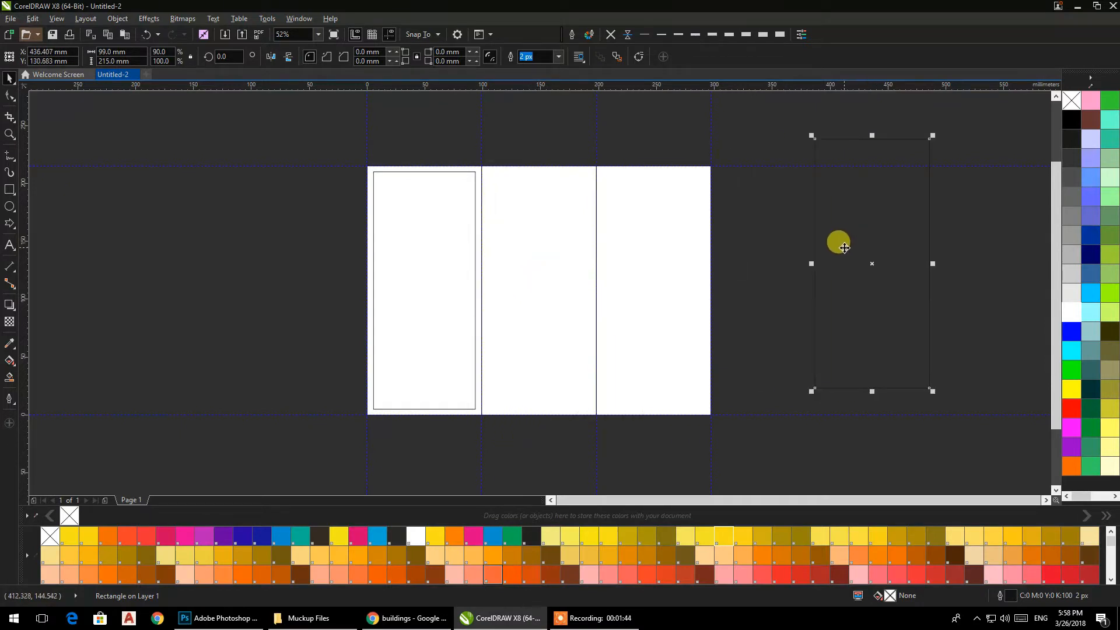
pyautogui.press('Delete')
# - Copy the left panel's inner 88 × 205 mm rectangle to the middle panel and center it there
pyautogui.click(475, 269)
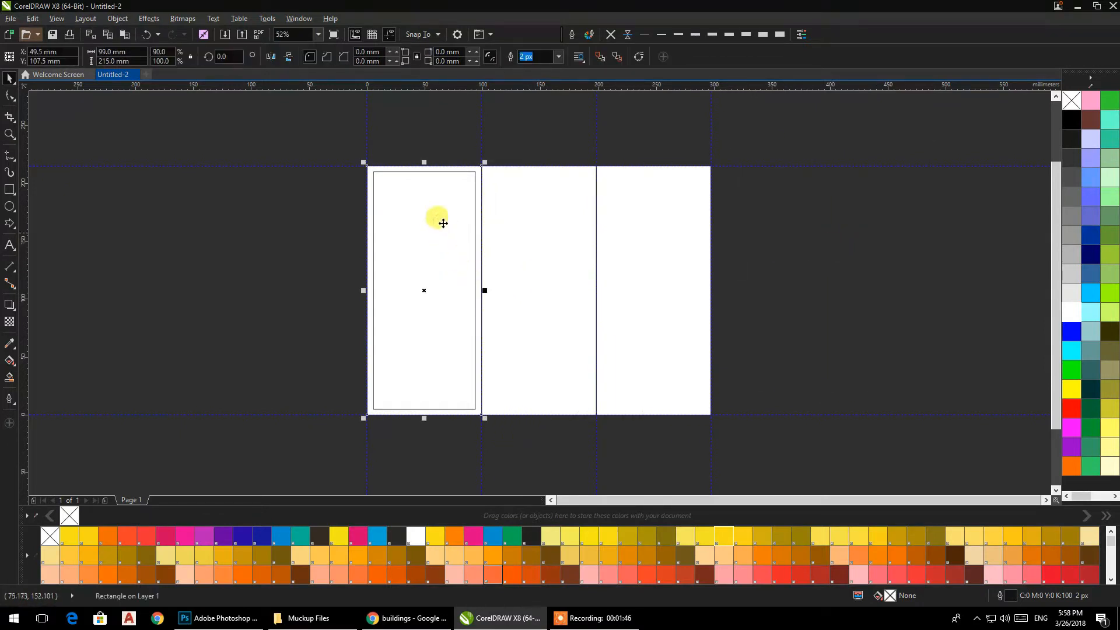
pyautogui.click(326, 208)
pyautogui.moveTo(374, 177); pyautogui.dragTo(613, 183)
pyautogui.rightClick(613, 182)
pyautogui.keyDown('shift'); pyautogui.click(538, 204); pyautogui.keyUp('shift')
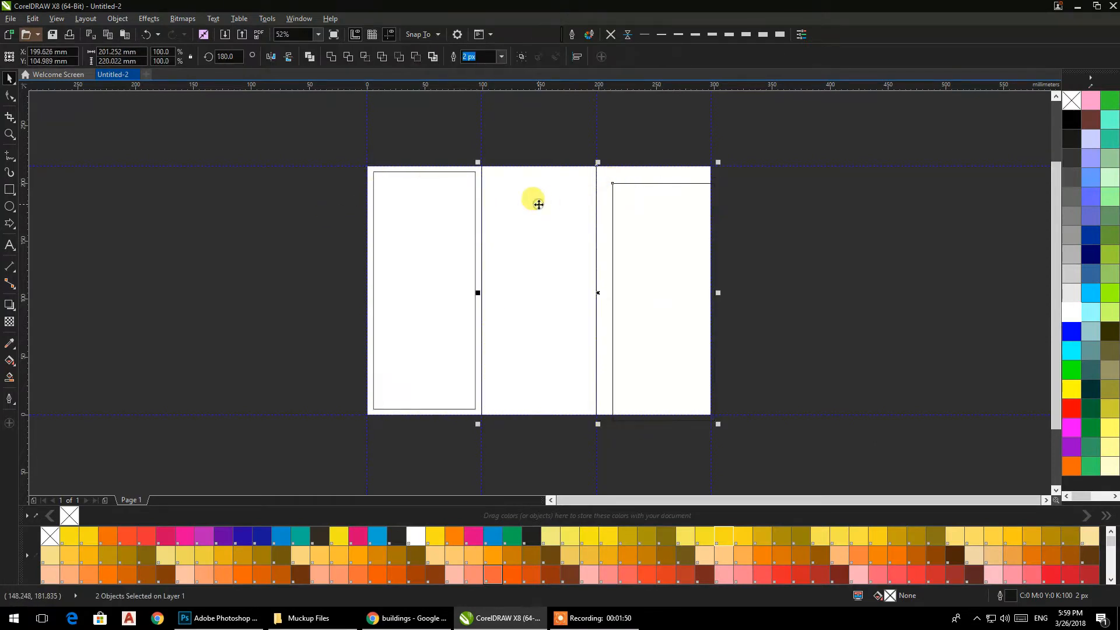
pyautogui.press('c')
pyautogui.click(833, 236)
# - Try to center a copied panel outline on the right panel, and discard it
pyautogui.moveTo(595, 184); pyautogui.dragTo(856, 221)
pyautogui.keyDown('shift'); pyautogui.click(653, 206); pyautogui.keyUp('shift')
pyautogui.press('e')
pyautogui.press('c')
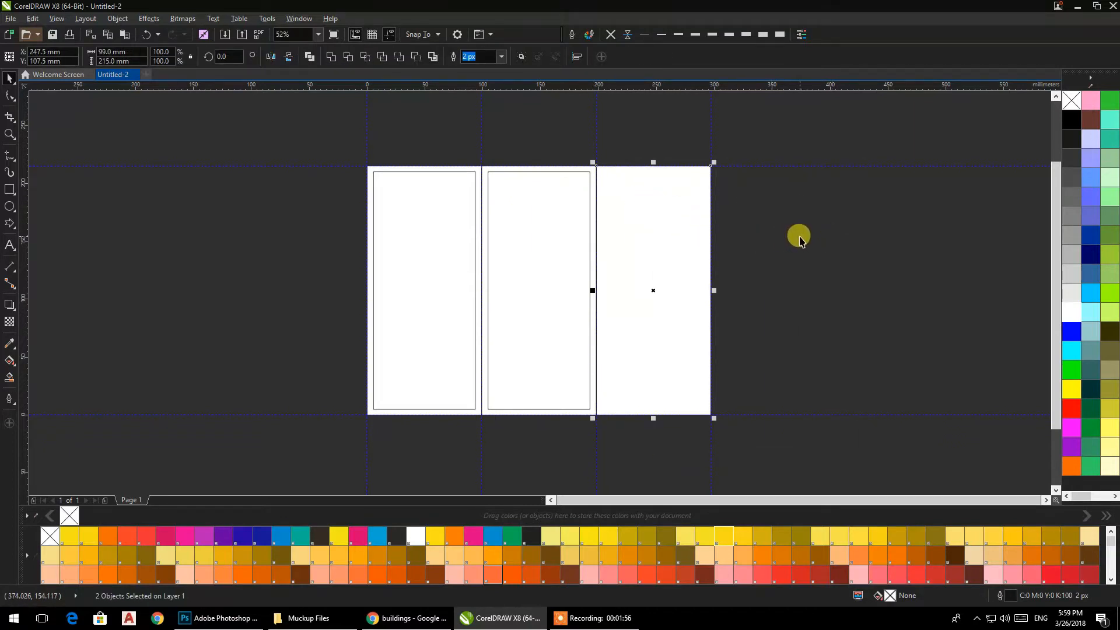
pyautogui.hotkey('ctrl', 'z')
pyautogui.press('Delete')
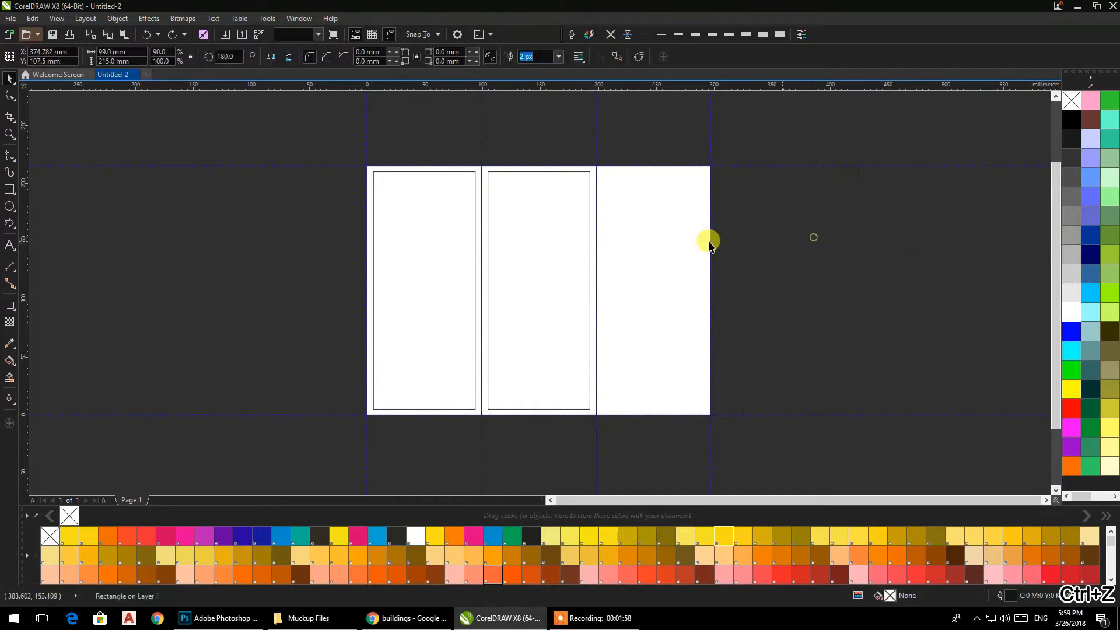
pyautogui.hotkey('ctrl', 'z')
# - Center the spare 88 × 205 mm rectangle horizontally and vertically inside the right panel
pyautogui.click(842, 211)
pyautogui.keyDown('shift'); pyautogui.click(694, 222); pyautogui.keyUp('shift')
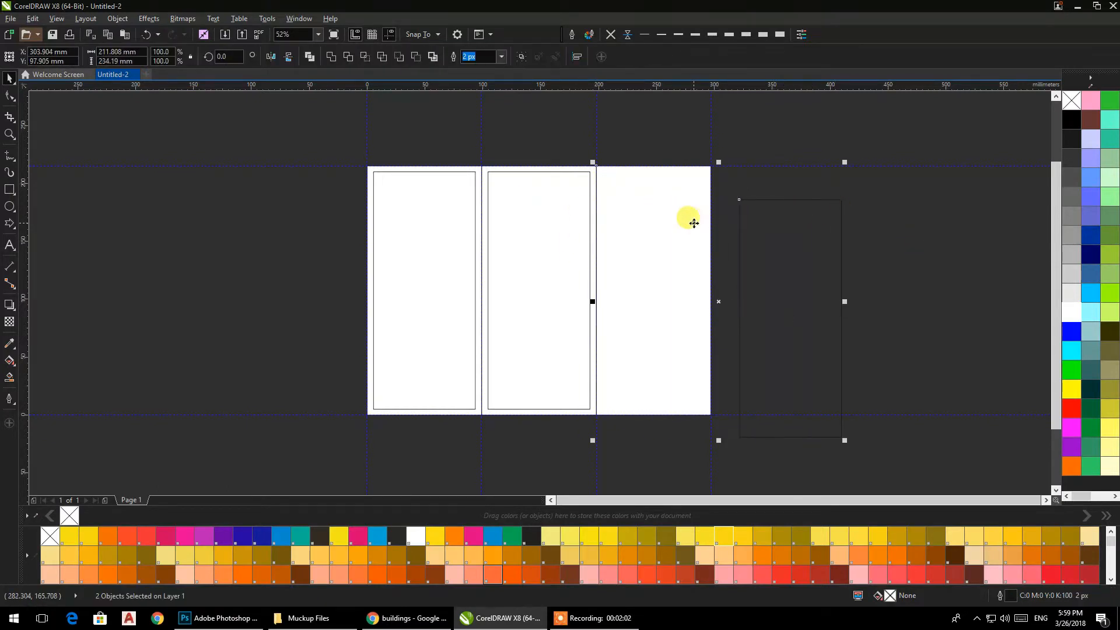
pyautogui.press('e')
pyautogui.press('c')
pyautogui.click(803, 231)
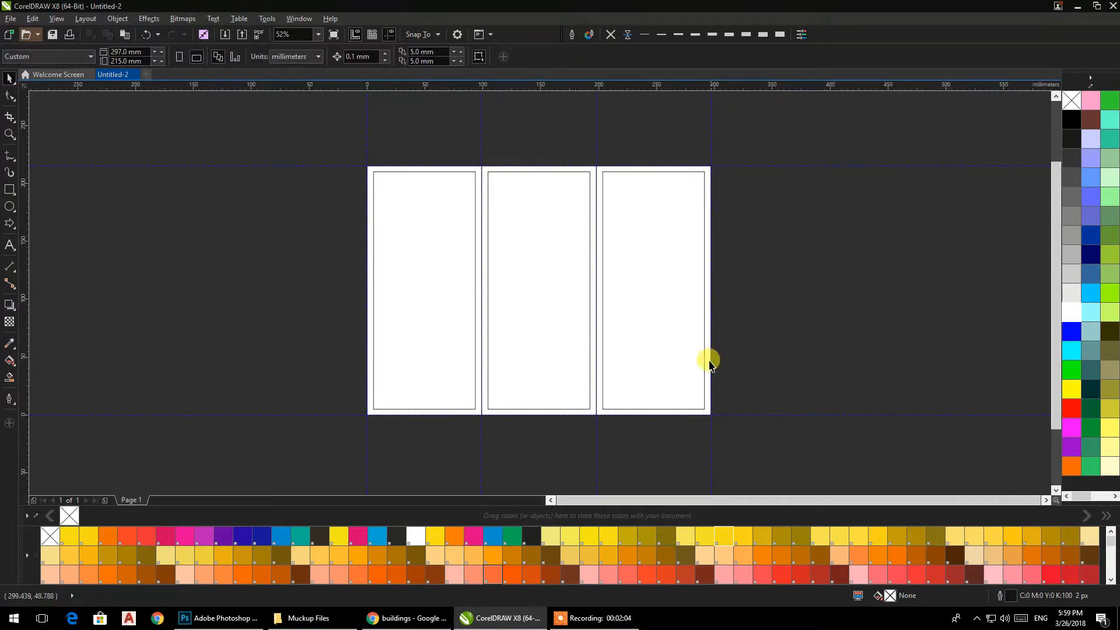
# - Delete the three outer panel outlines and add a single rectangle matching the full page size
pyautogui.click(627, 414)
pyautogui.press('Delete')
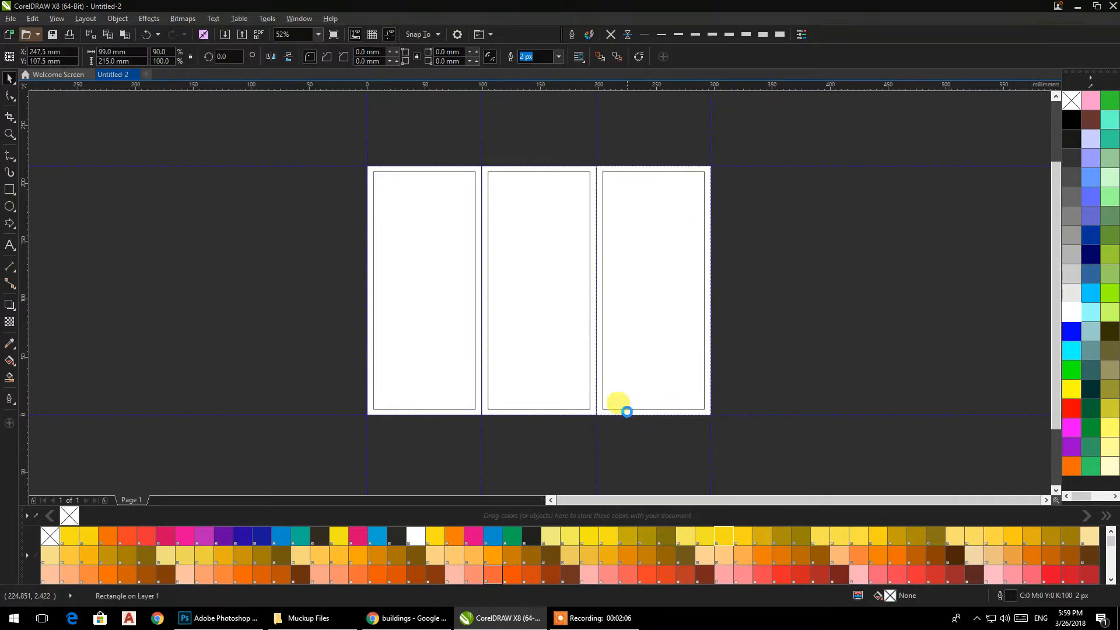
pyautogui.click(586, 413)
pyautogui.press('Delete')
pyautogui.click(465, 416)
pyautogui.press('Delete')
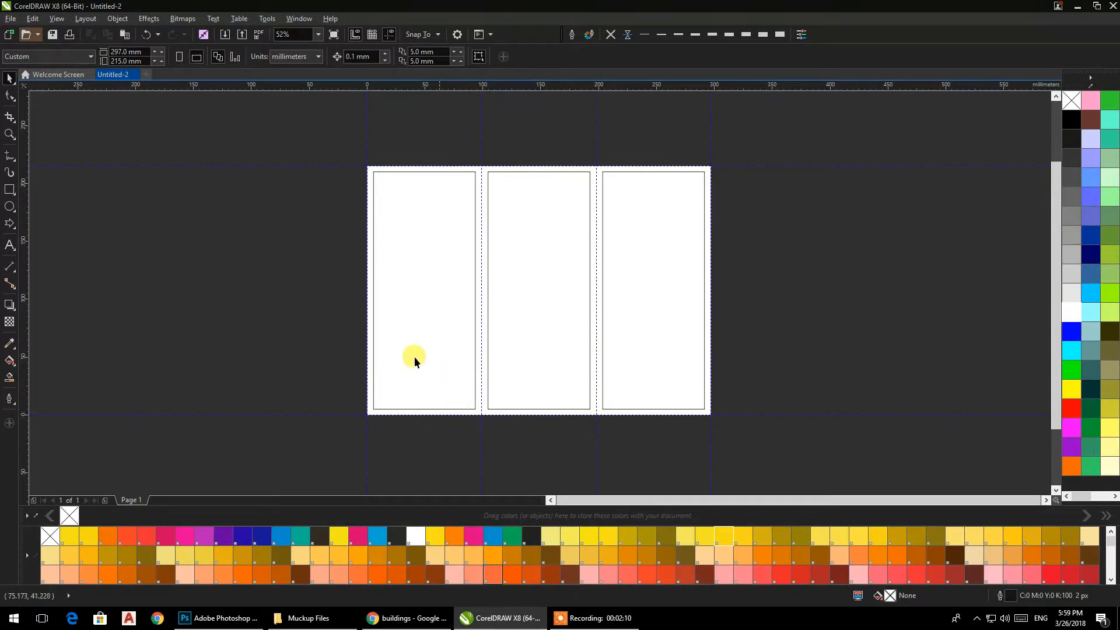
pyautogui.doubleClick(9, 190)
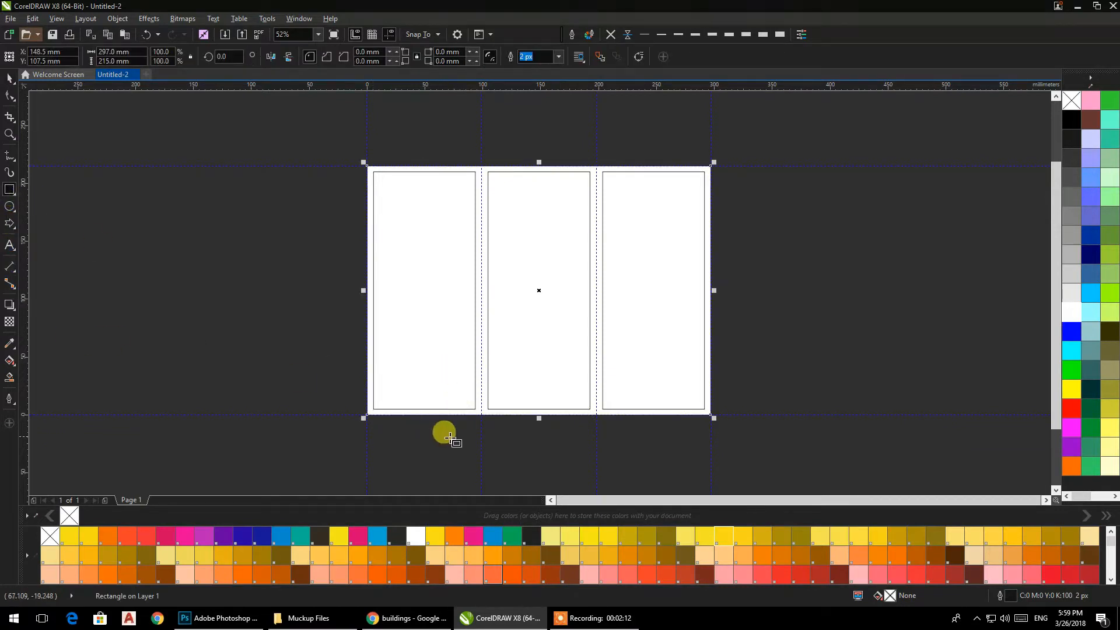
# - Add horizontal guidelines at 210 mm and 5 mm and vertical guidelines along the outermost side edges of the inner margin rectangles
pyautogui.click(10, 77)
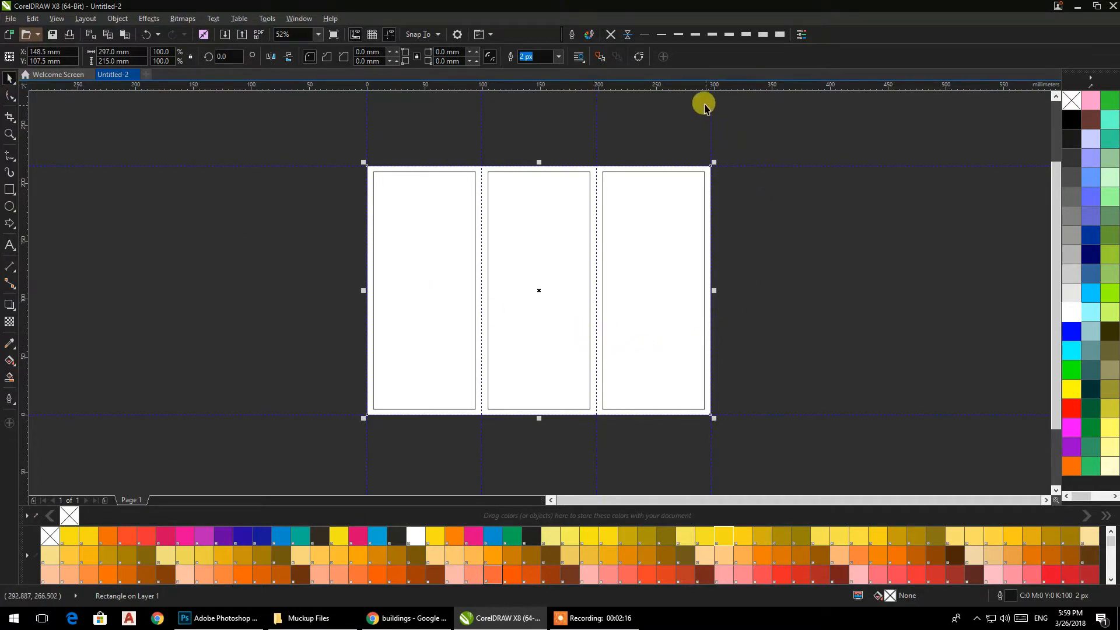
pyautogui.moveTo(692, 89); pyautogui.dragTo(617, 172)
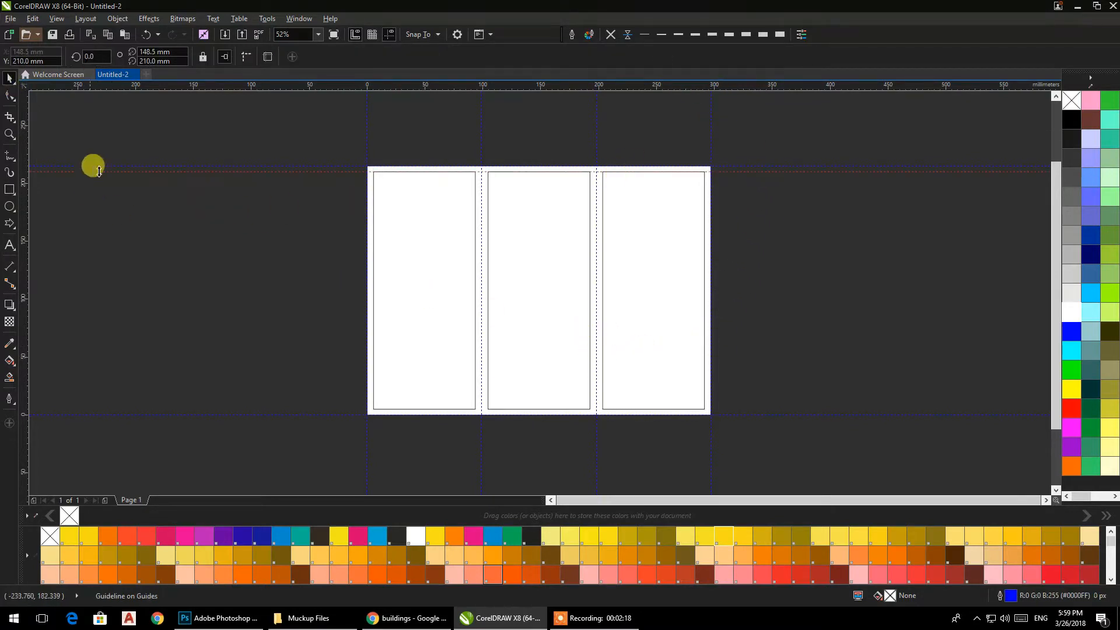
pyautogui.moveTo(287, 116); pyautogui.dragTo(458, 410)
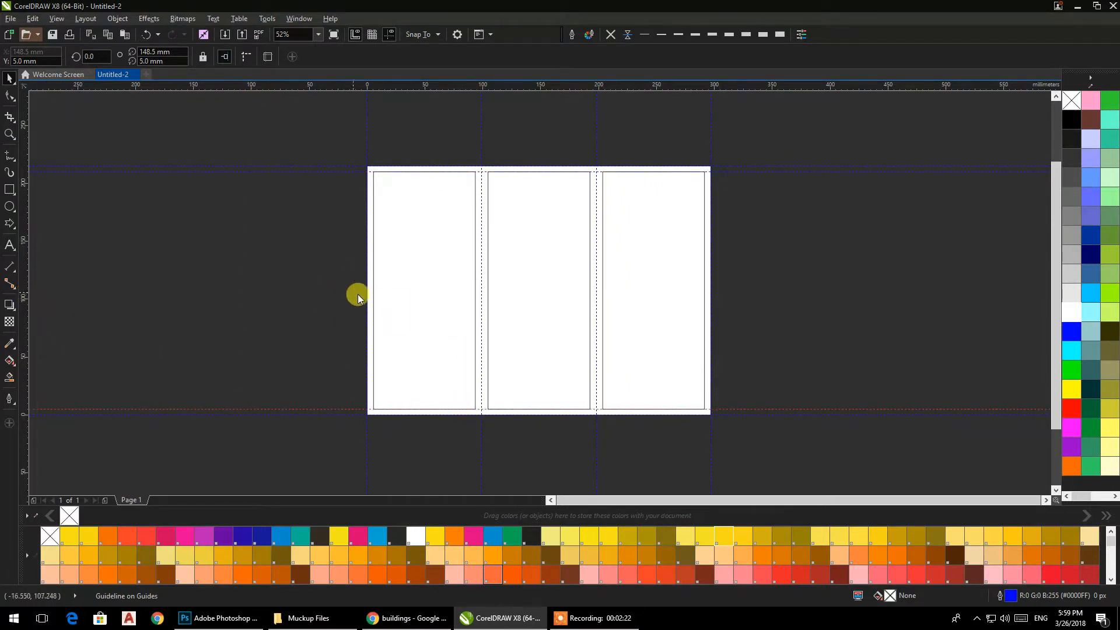
pyautogui.click(373, 300)
pyautogui.moveTo(196, 307); pyautogui.dragTo(705, 313)
pyautogui.click(737, 283)
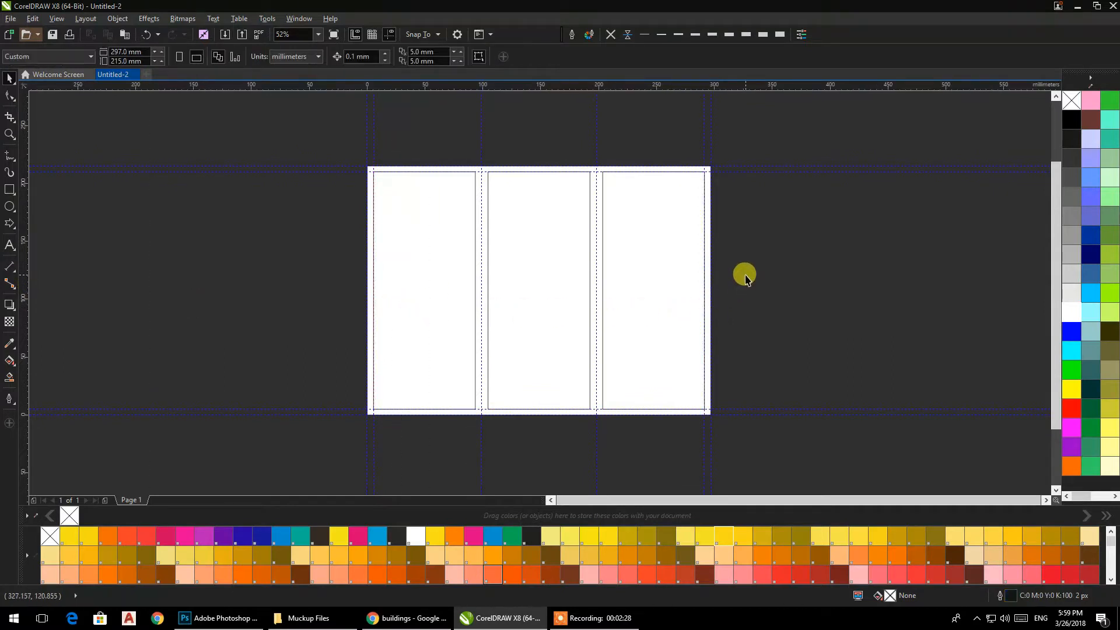
# - Fill the three inner rectangles with light grey #E6E6E6 and remove the outlines from them and the page-size rectangle
pyautogui.moveTo(238, 228); pyautogui.dragTo(233, 166)
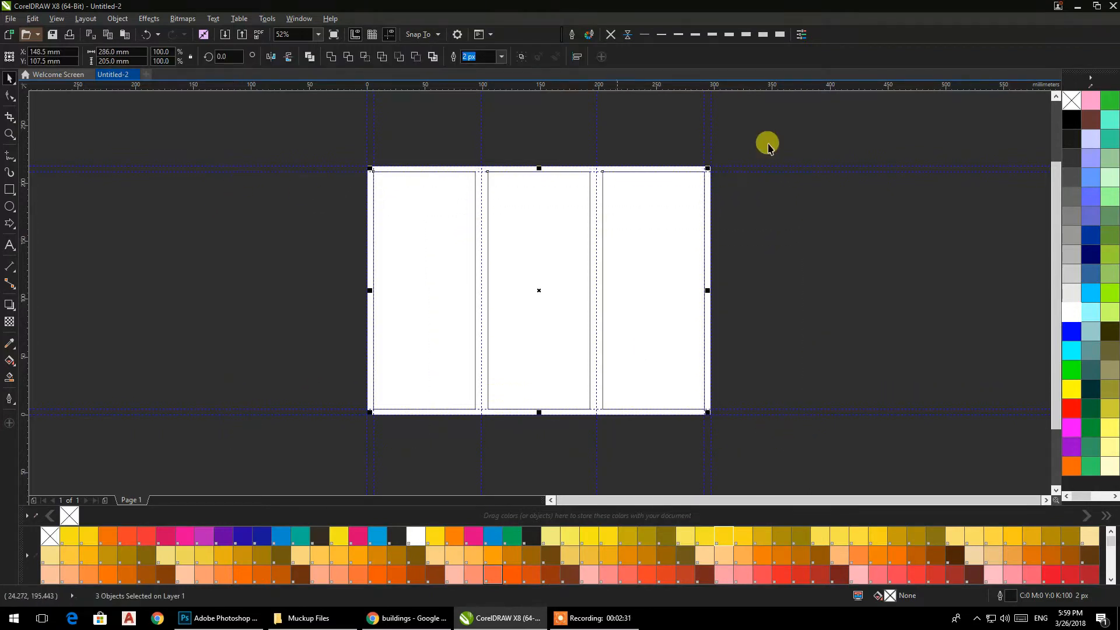
pyautogui.click(1076, 301)
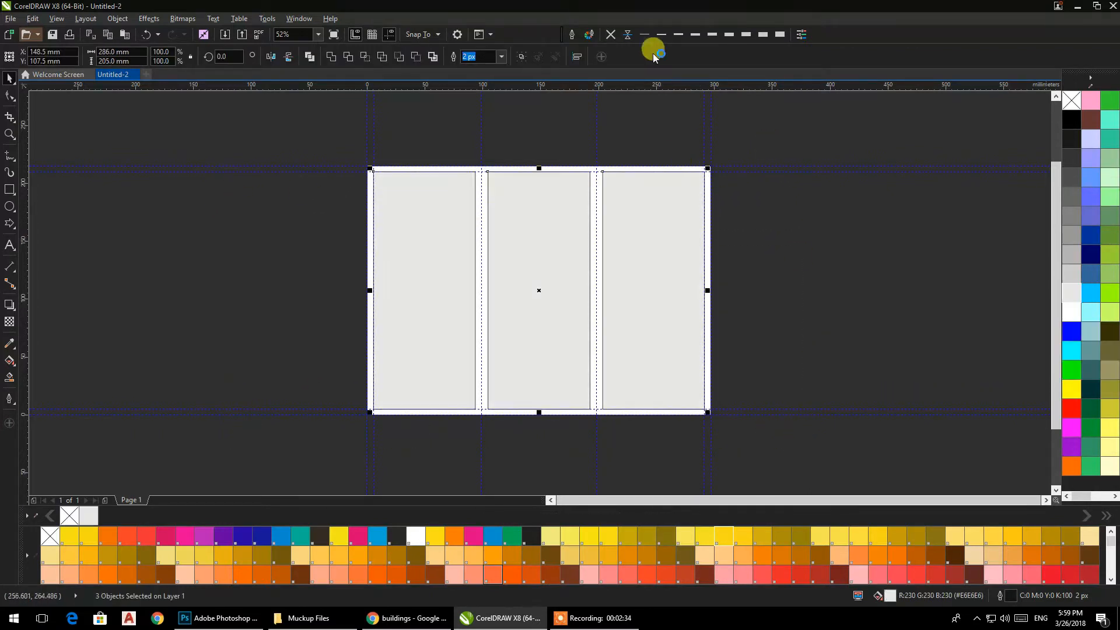
pyautogui.click(611, 34)
pyautogui.click(804, 233)
pyautogui.click(710, 194)
pyautogui.click(611, 36)
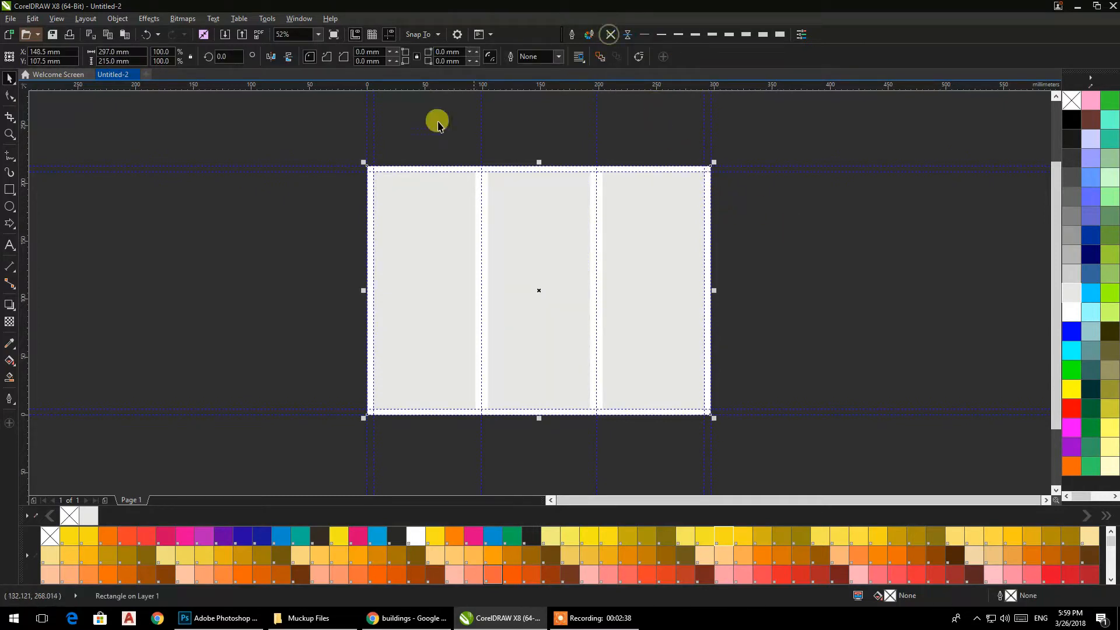
# - Recolour the three inner panel rectangles with the next darker grey
pyautogui.click(291, 175)
pyautogui.moveTo(773, 445); pyautogui.dragTo(342, 171)
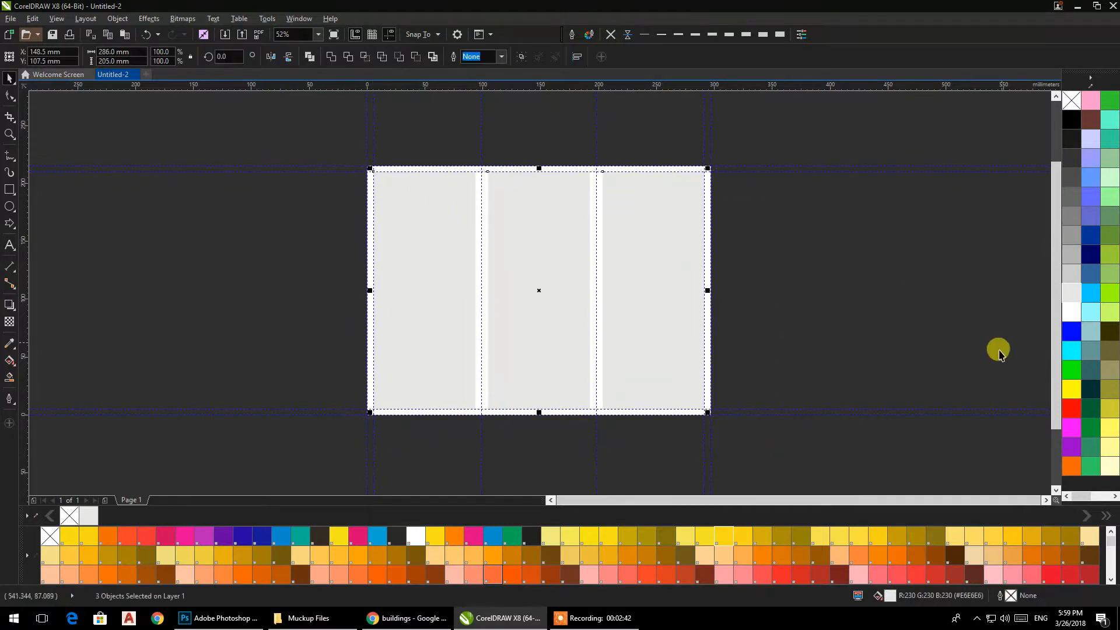
pyautogui.click(1068, 279)
pyautogui.click(817, 271)
# - Import the Office Building image from the MSB Grafix Grounds folder and size it to cover the 297 × 215 mm page
pyautogui.rightClick(803, 246)
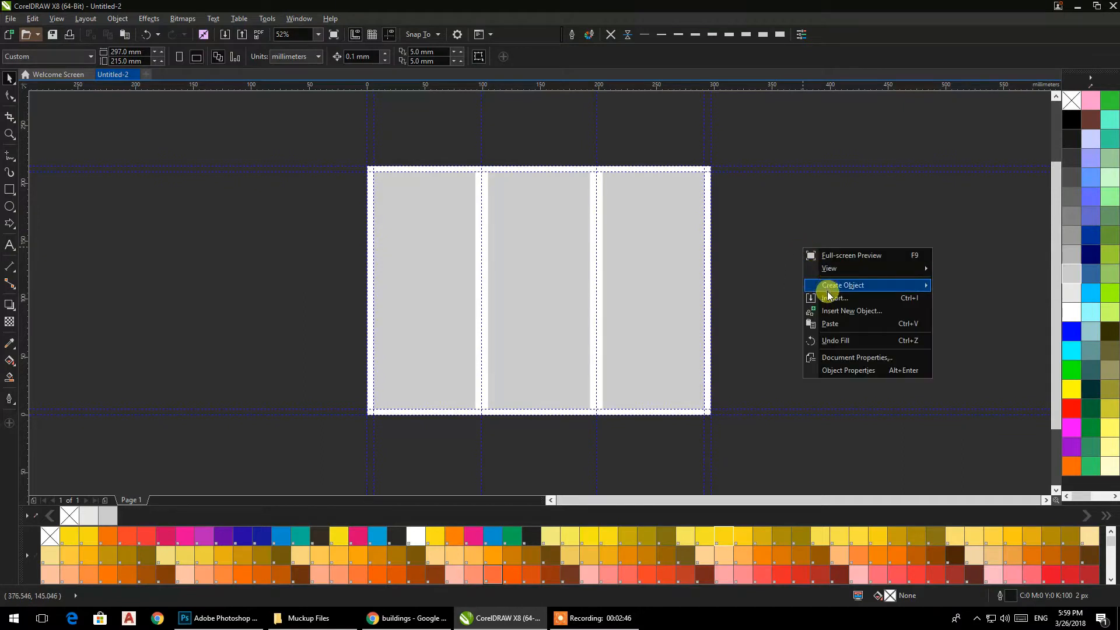
pyautogui.click(830, 298)
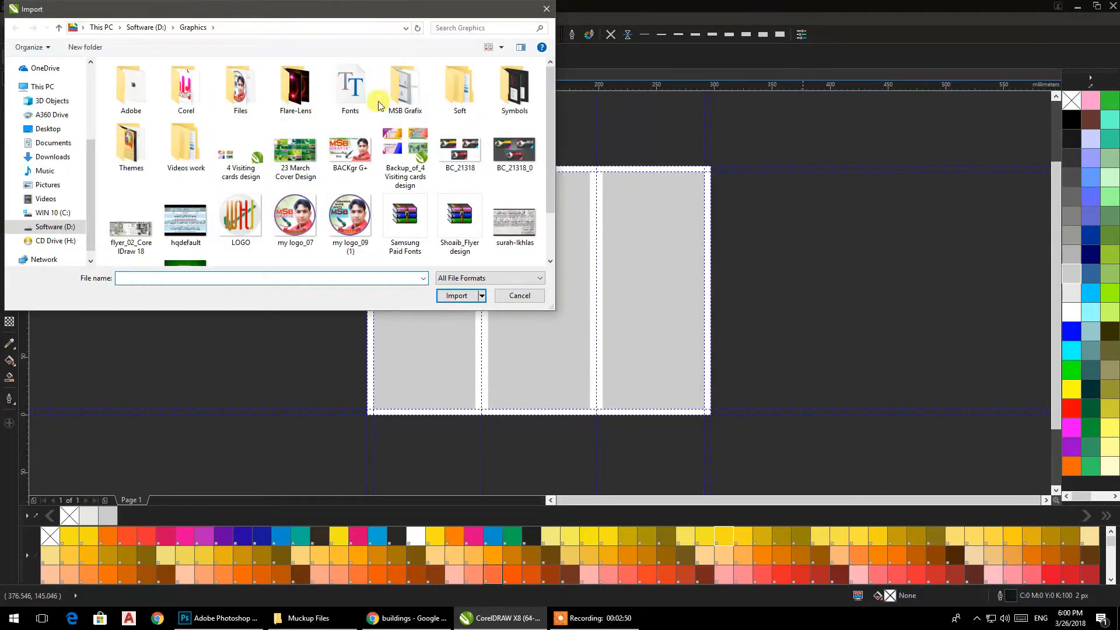
pyautogui.doubleClick(402, 90)
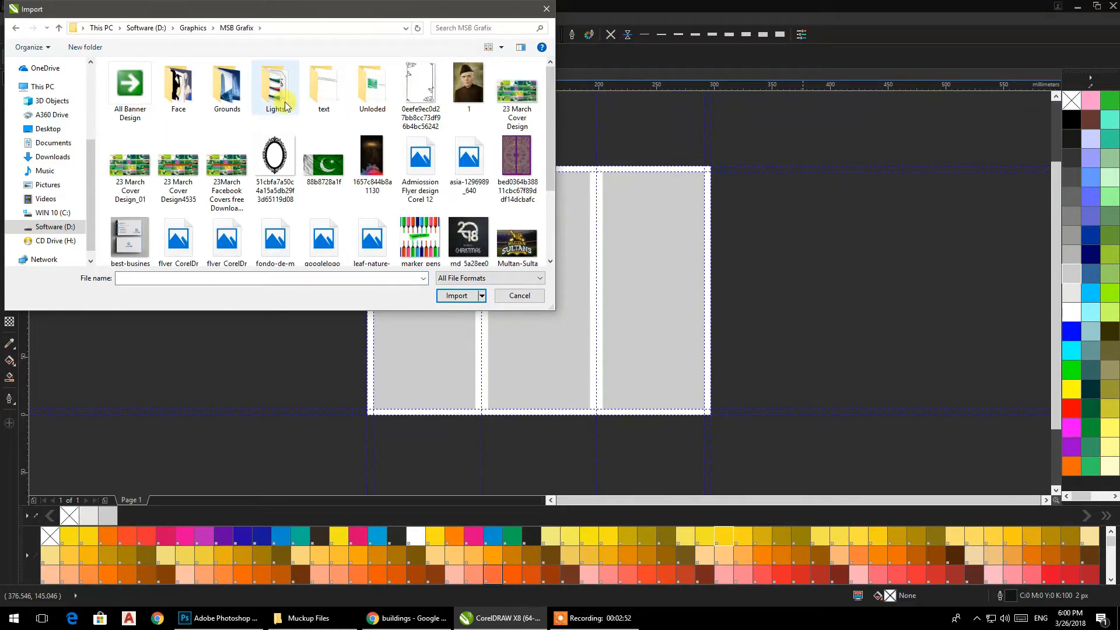
pyautogui.doubleClick(227, 88)
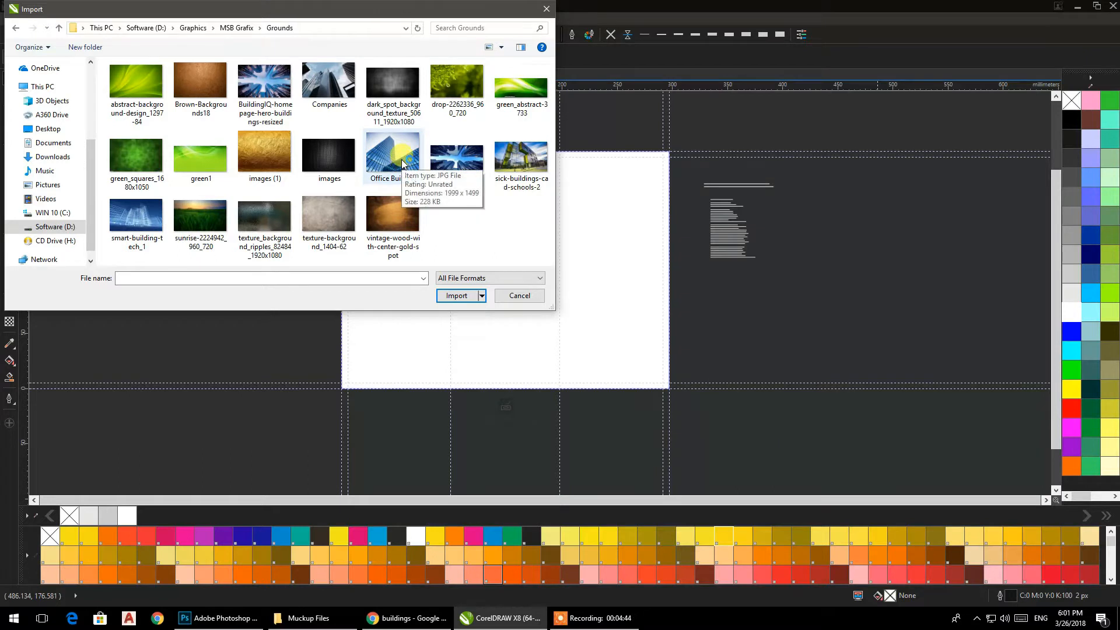
pyautogui.click(347, 84)
pyautogui.click(519, 164)
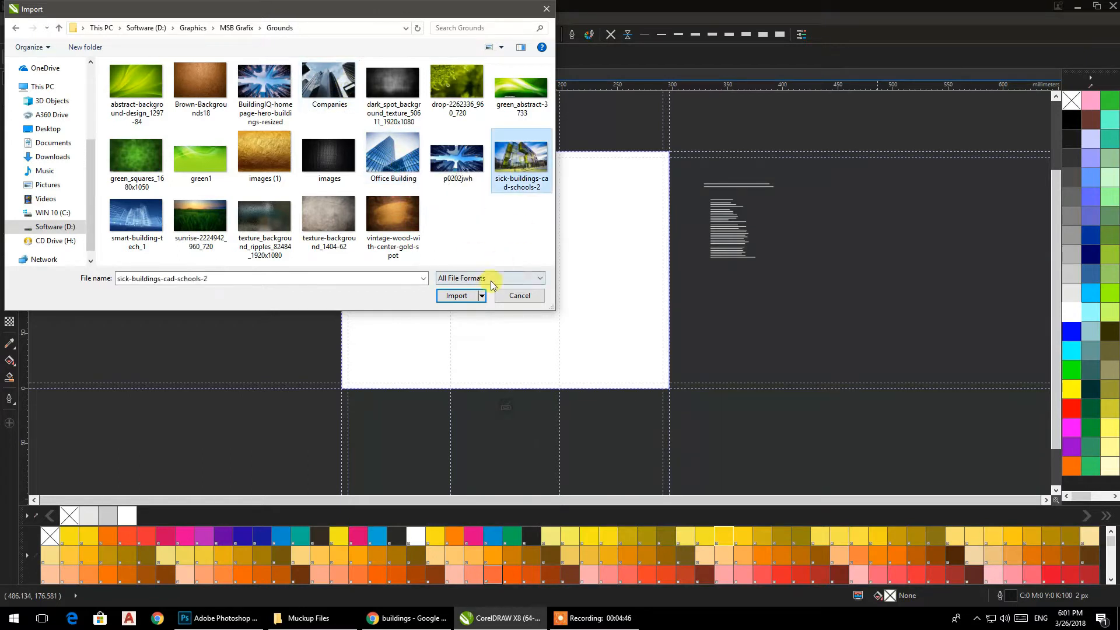
pyautogui.click(457, 159)
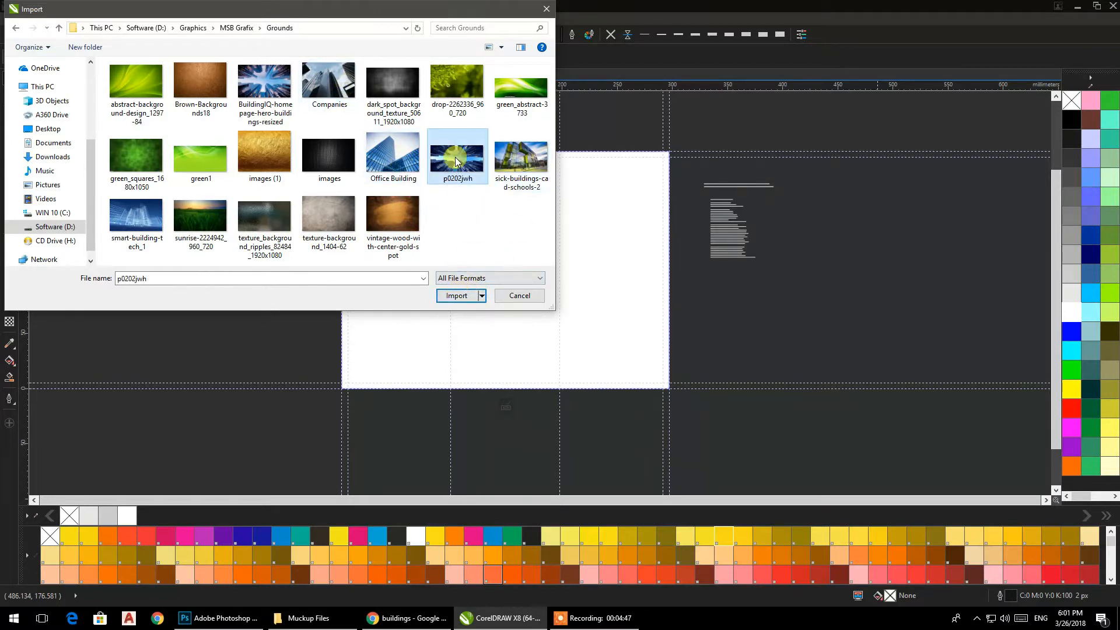
pyautogui.click(384, 171)
pyautogui.click(452, 296)
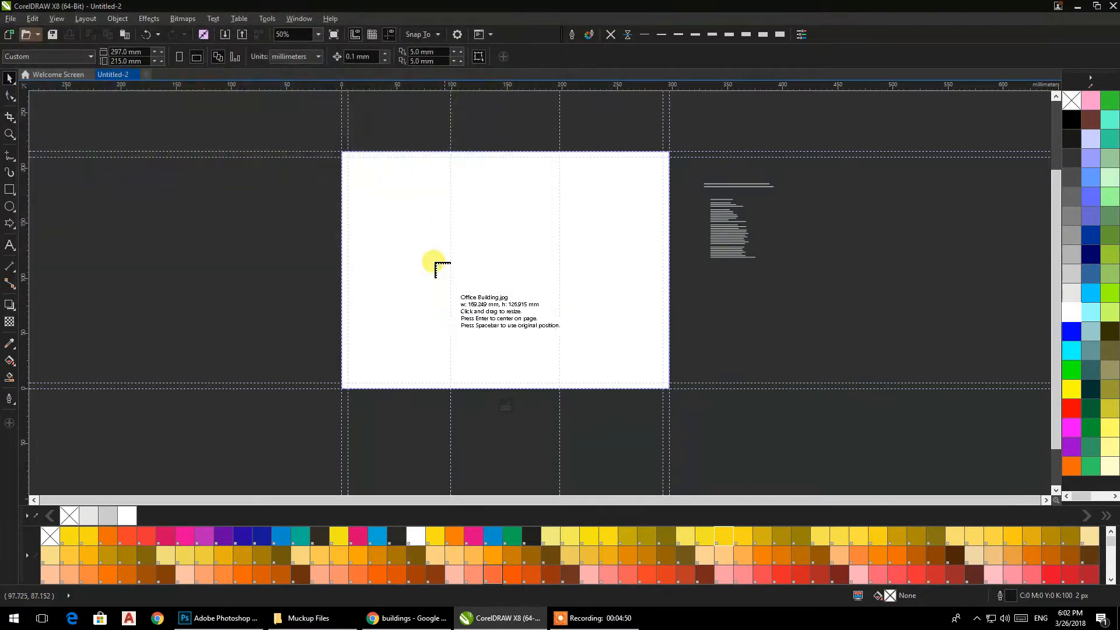
pyautogui.moveTo(331, 153); pyautogui.dragTo(690, 402)
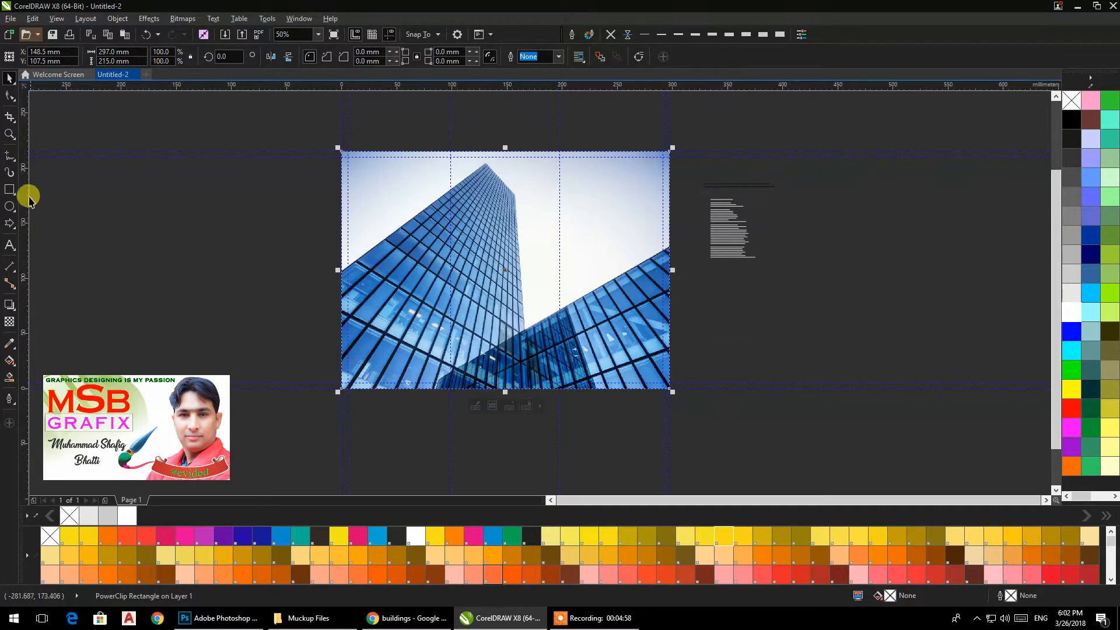
# - Draw a horizontal rectangle about 70 mm high across the building photo, fit its width to 297 mm, and convert it to curves
pyautogui.click(9, 189)
pyautogui.moveTo(339, 175)
pyautogui.mouseDown()
pyautogui.moveTo(363, 210)
pyautogui.moveTo(606, 260)
pyautogui.moveTo(669, 252)
pyautogui.mouseUp()
pyautogui.click(9, 83)
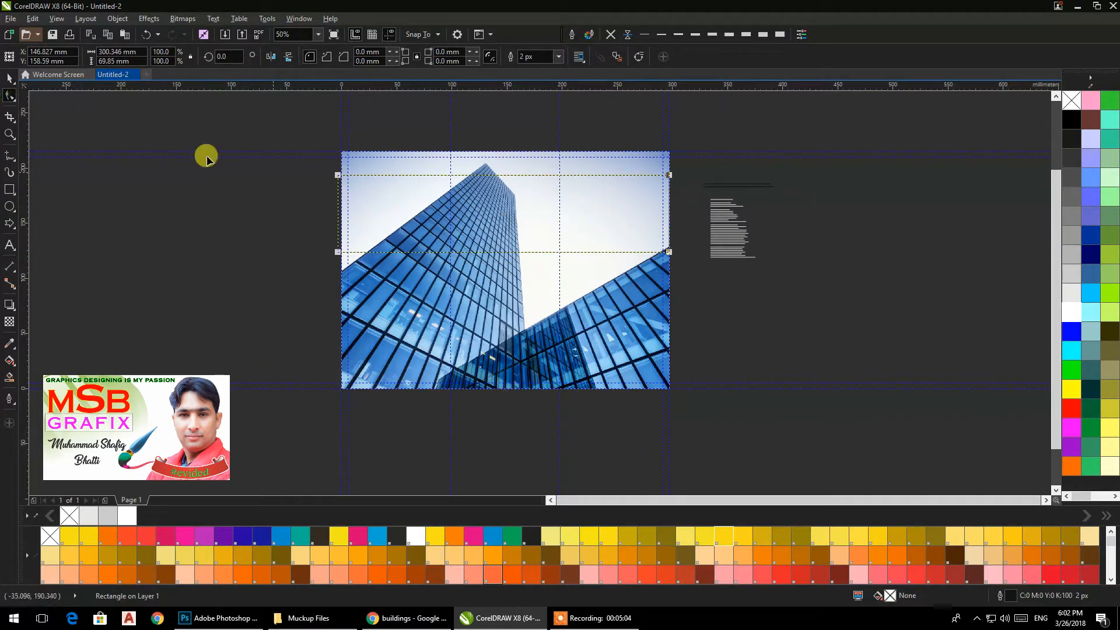
pyautogui.scroll(3, 333, 213)
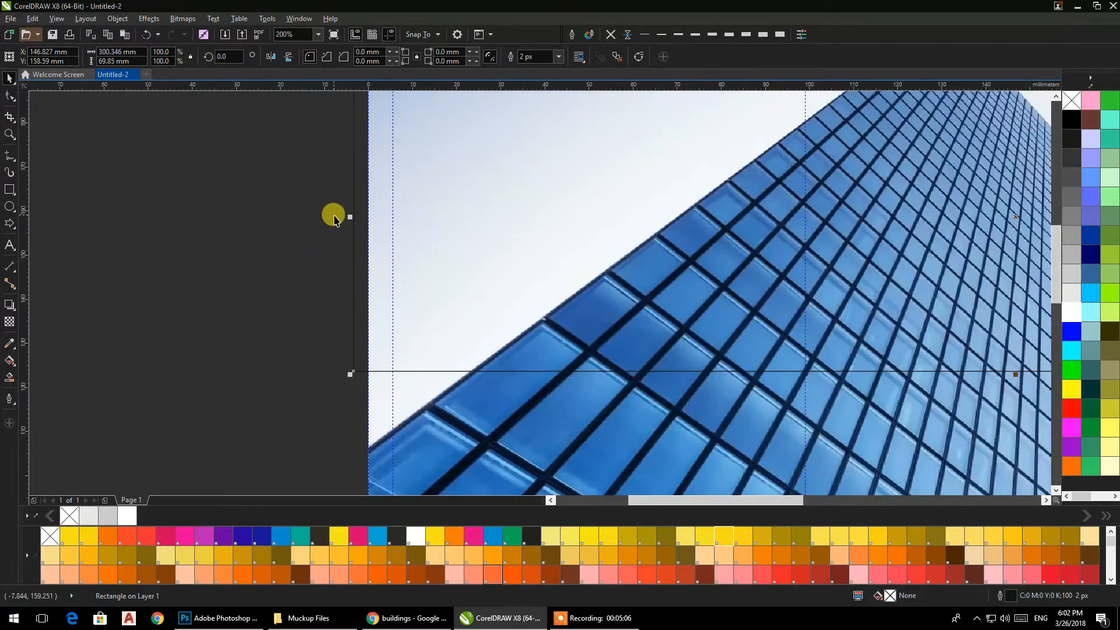
pyautogui.moveTo(354, 214); pyautogui.dragTo(362, 218)
pyautogui.scroll(-4, 366, 222)
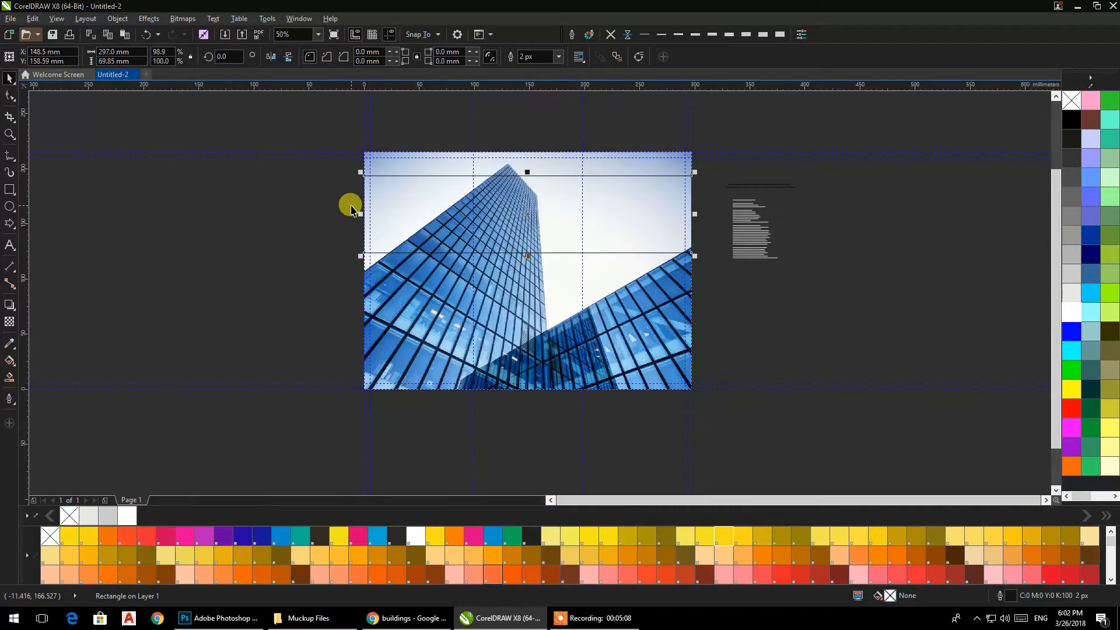
pyautogui.click(639, 57)
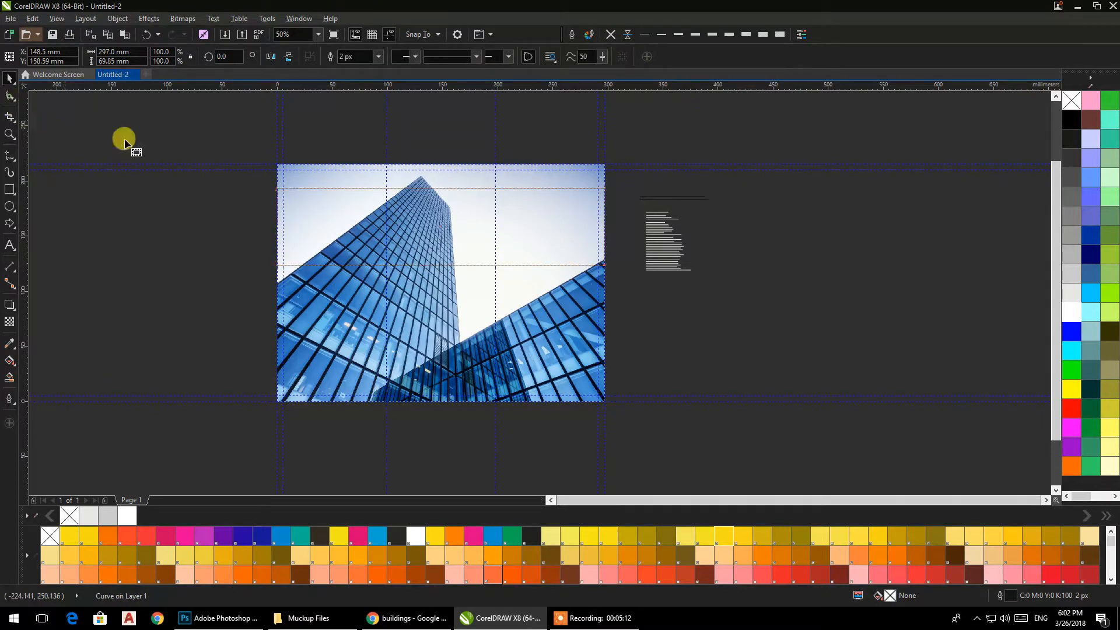
# - Reshape the band's four corner nodes so it starts at the page's upper-left corner and slopes down and narrows toward the right edge
pyautogui.press('F10')
pyautogui.moveTo(278, 187); pyautogui.dragTo(277, 165)
pyautogui.moveTo(605, 188); pyautogui.dragTo(605, 239)
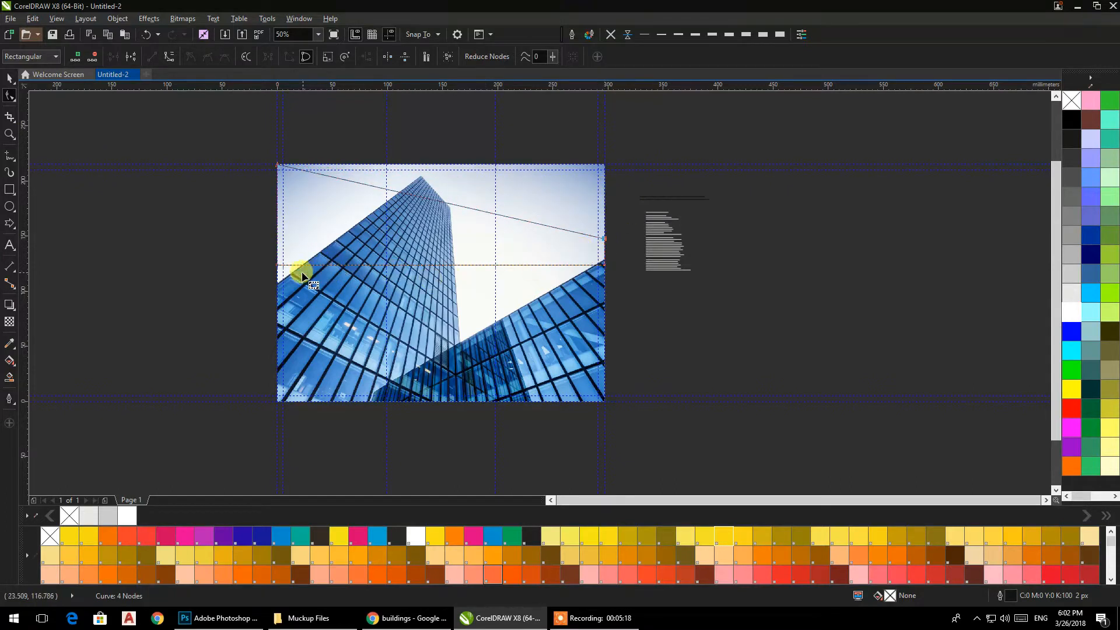
pyautogui.moveTo(279, 266); pyautogui.dragTo(278, 254)
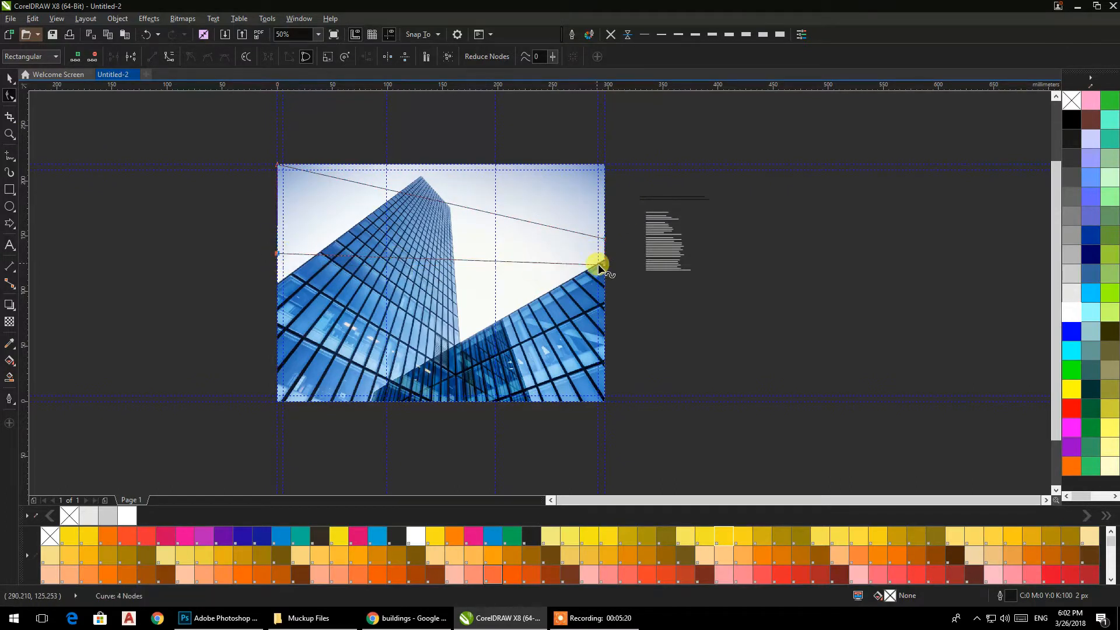
pyautogui.moveTo(605, 268); pyautogui.dragTo(605, 283)
pyautogui.moveTo(602, 240); pyautogui.dragTo(605, 257)
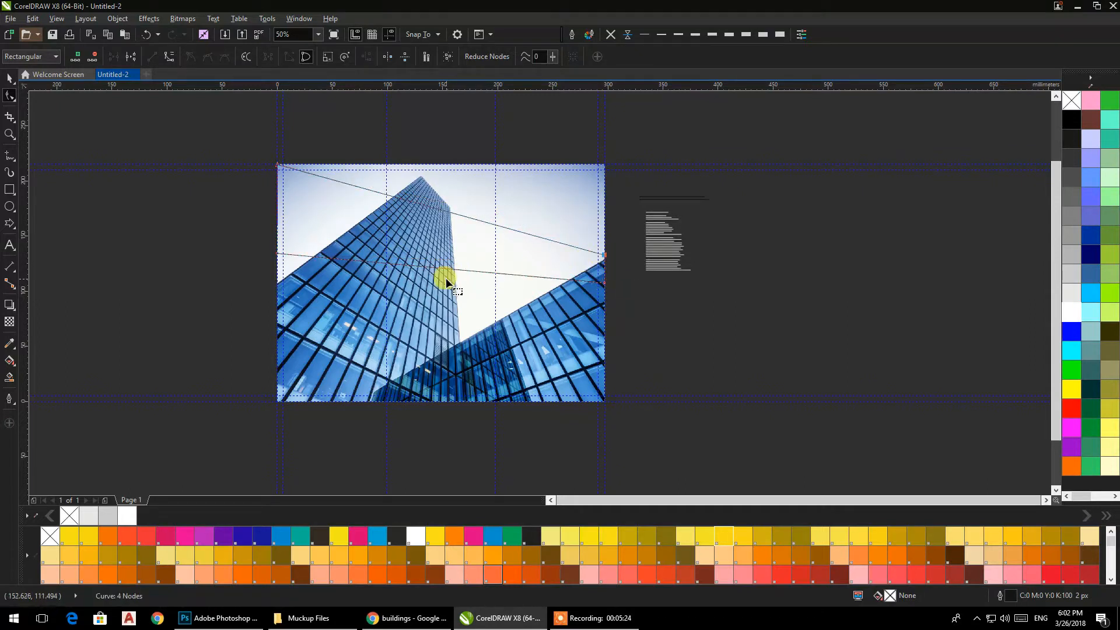
pyautogui.click(9, 77)
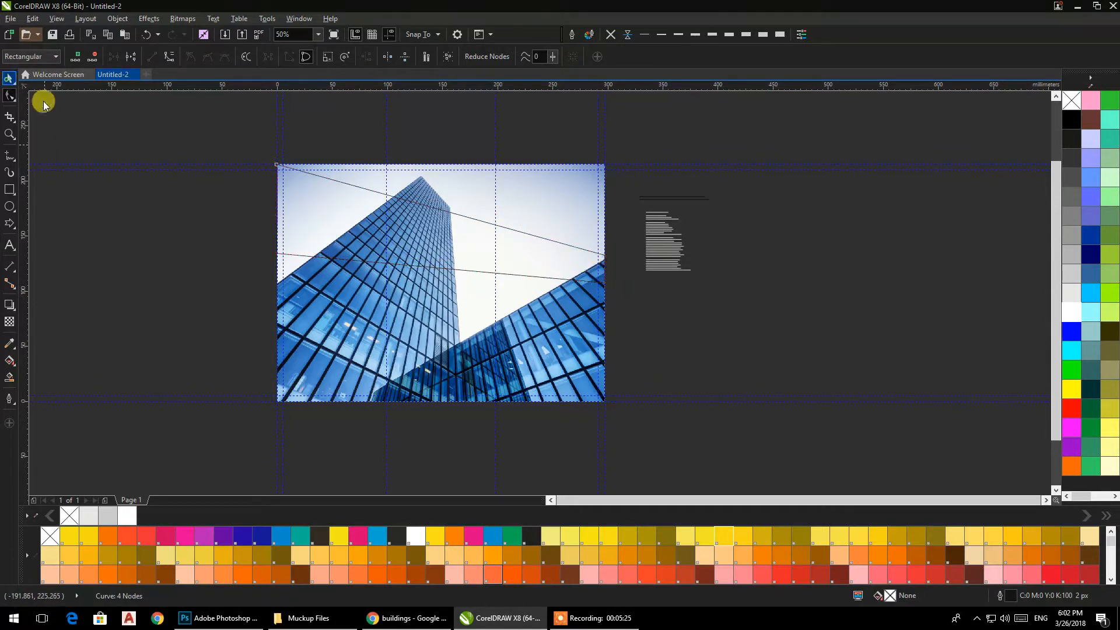
# - Fill the slanted band with light grey #E6E6E6 and remove its outline
pyautogui.click(1072, 293)
pyautogui.click(610, 34)
pyautogui.scroll(1, 473, 270)
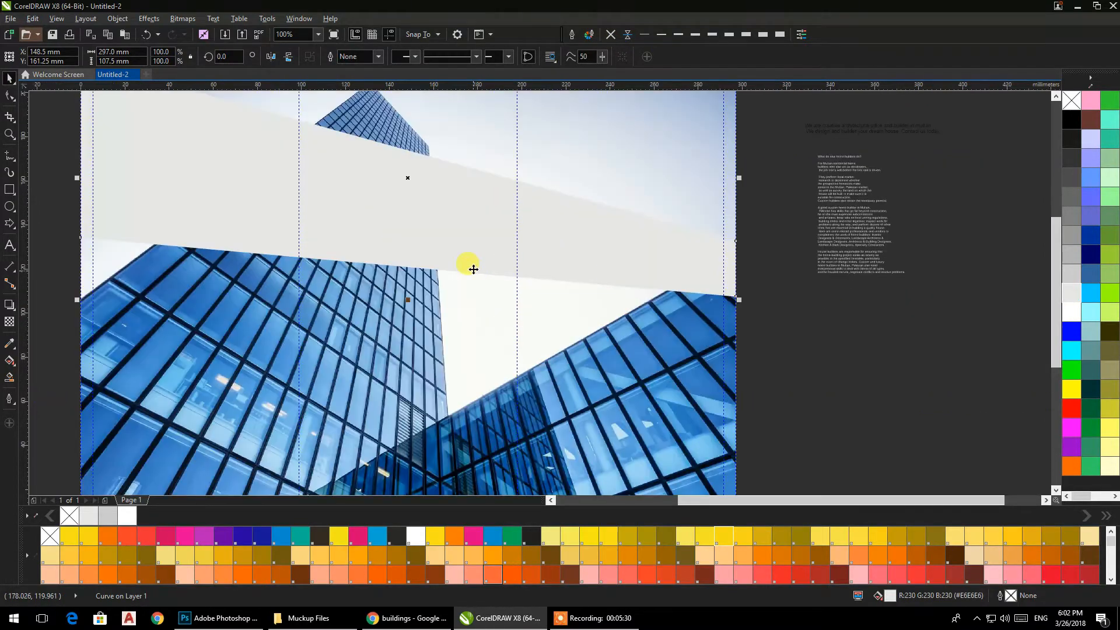
pyautogui.scroll(-1, 493, 282)
# - Duplicate the slanted band about 4 mm lower and fill the original behind it with a darker grey as an edge strip
pyautogui.moveTo(525, 285); pyautogui.dragTo(527, 290)
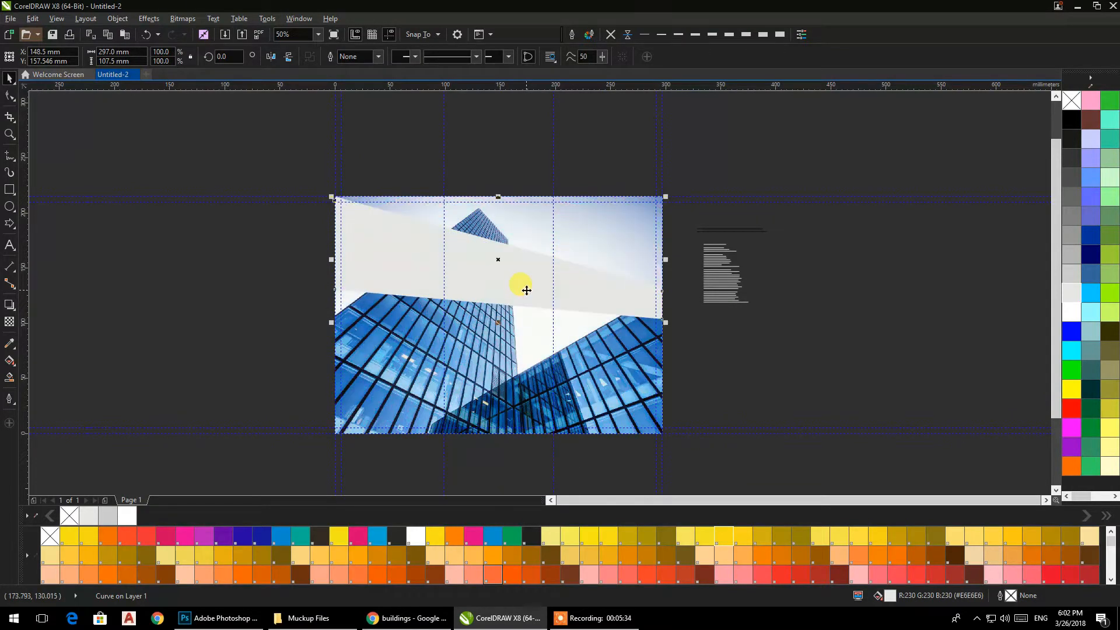
pyautogui.click(815, 234)
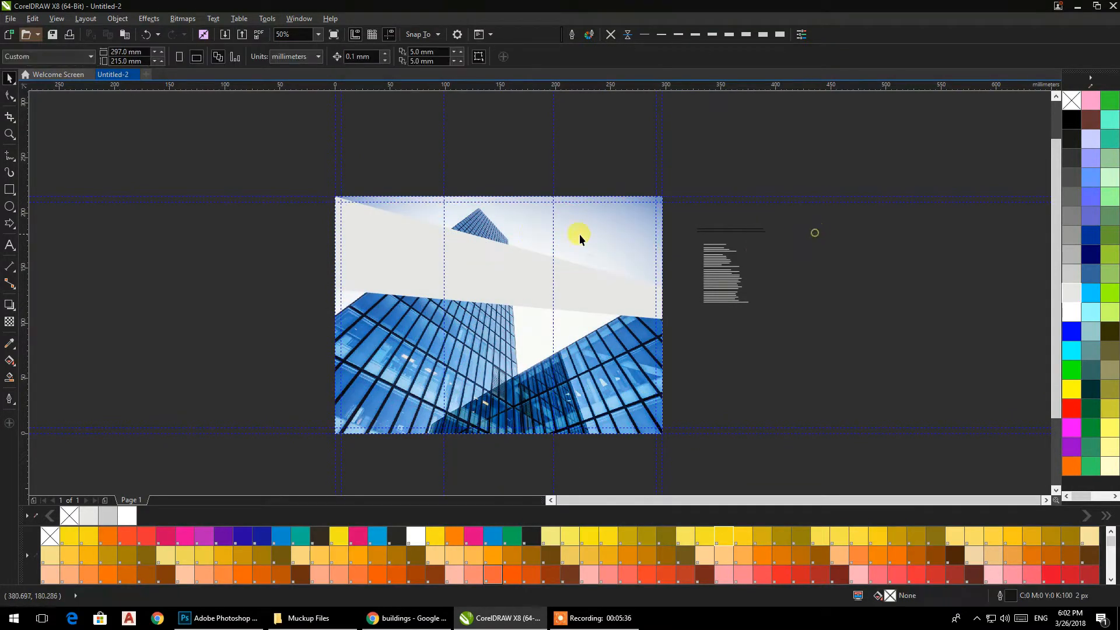
pyautogui.click(527, 254)
pyautogui.click(1072, 276)
pyautogui.click(855, 283)
pyautogui.scroll(1, 559, 313)
pyautogui.moveTo(559, 313); pyautogui.dragTo(662, 331)
pyautogui.moveTo(474, 275); pyautogui.dragTo(426, 293)
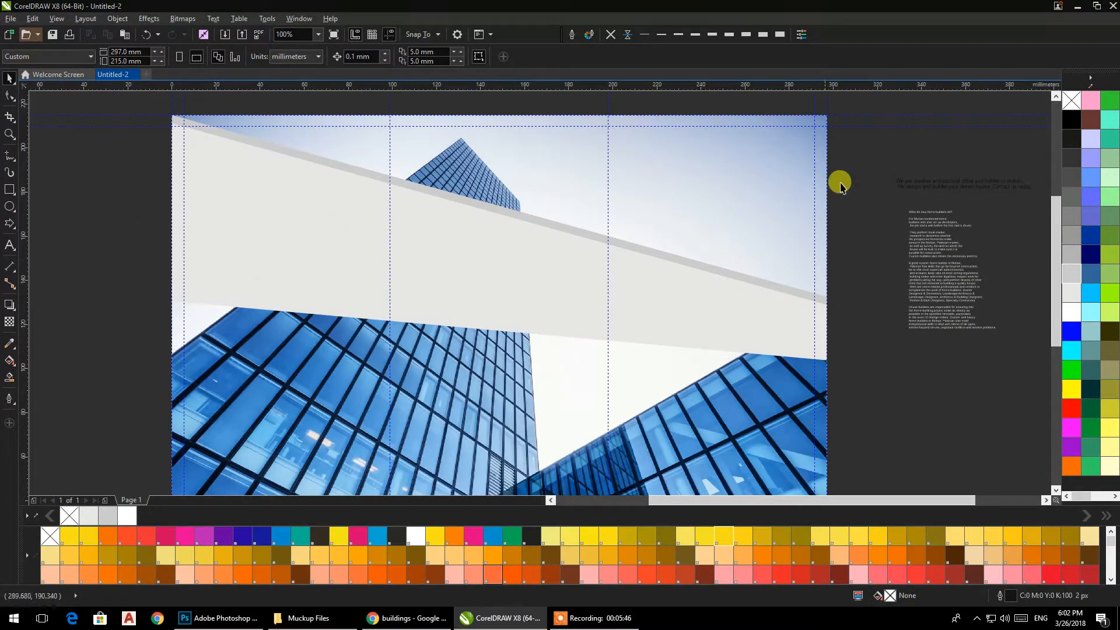
# - Move the two-line heading text beside the page higher, farther above the paragraph text
pyautogui.moveTo(905, 182); pyautogui.dragTo(900, 150)
pyautogui.moveTo(710, 211); pyautogui.dragTo(622, 193)
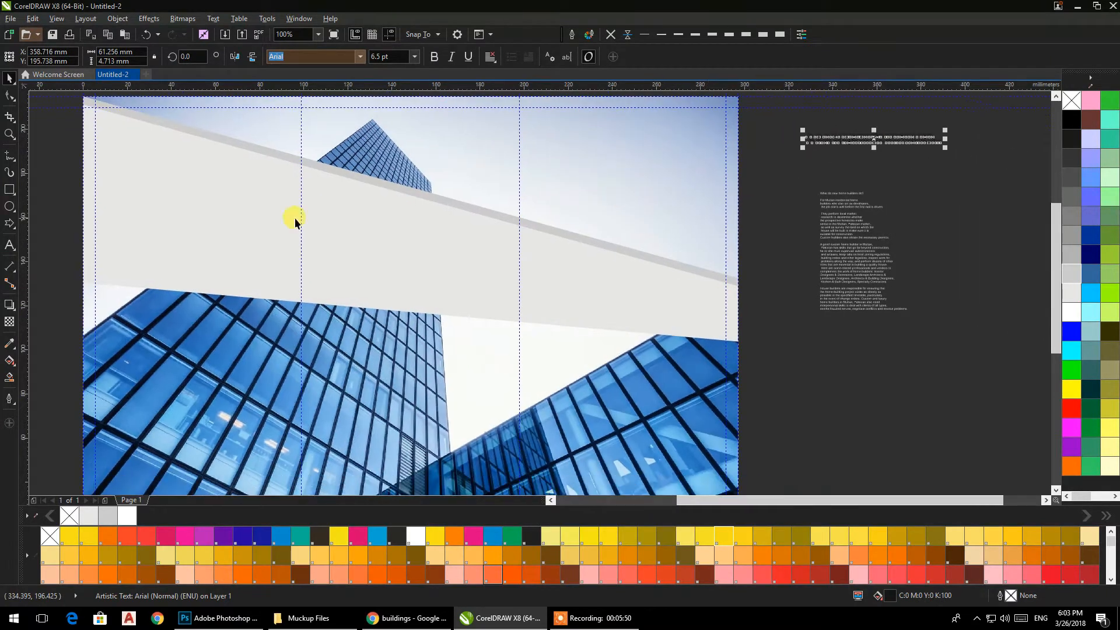
pyautogui.scroll(-2, 333, 213)
# - Draw a white circle about 155.6 mm across over the page's upper-right area and add a concentric copy about 147.1 mm across
pyautogui.moveTo(577, 112); pyautogui.dragTo(403, 289)
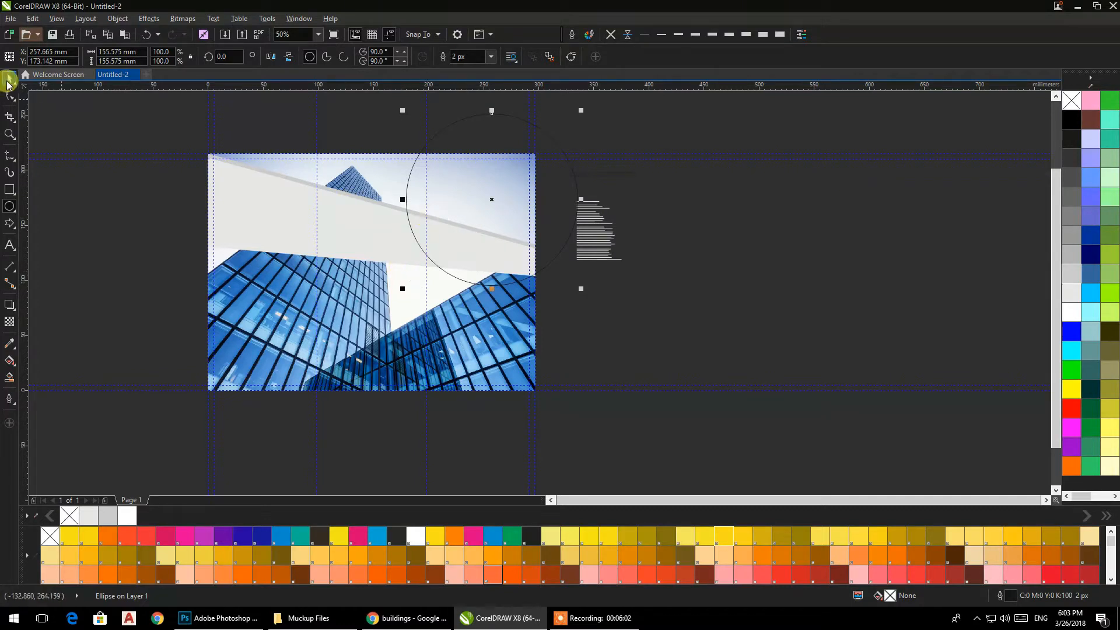
pyautogui.click(1076, 313)
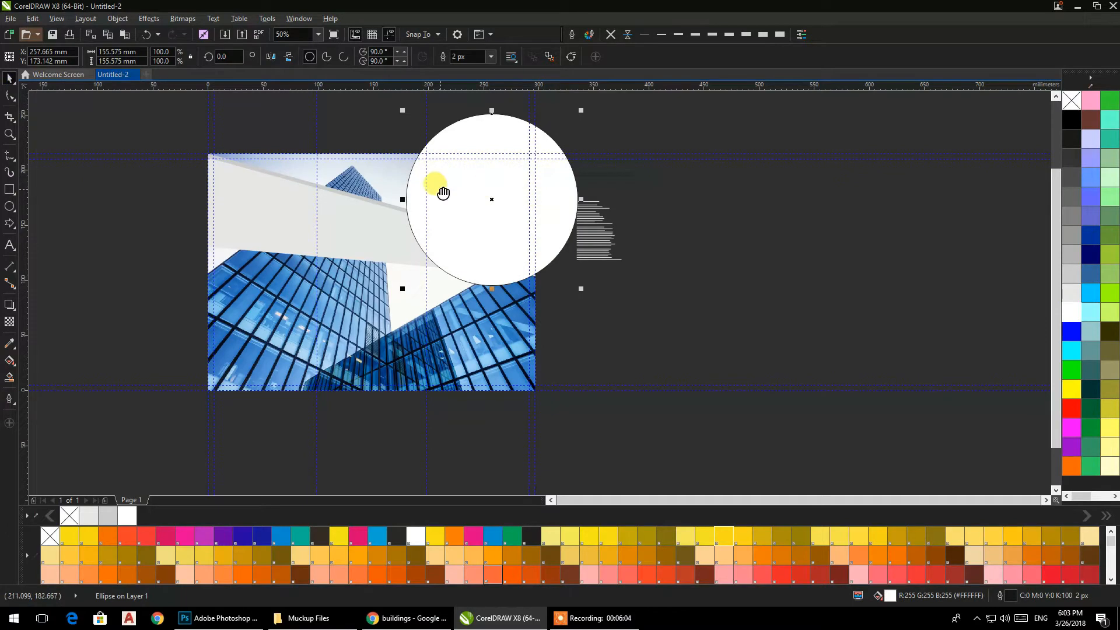
pyautogui.scroll(2, 457, 220)
pyautogui.moveTo(745, 416); pyautogui.dragTo(733, 413)
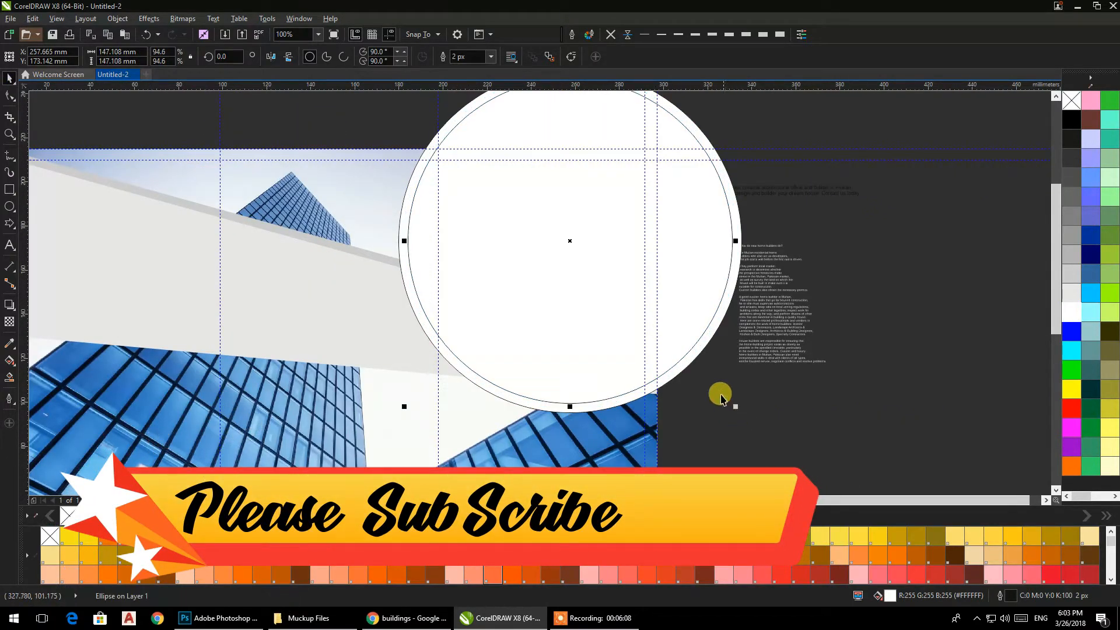
# - Remove the outlines of both concentric circles and fill them with light grey #E6E6E6
pyautogui.keyDown('shift'); pyautogui.click(694, 363); pyautogui.keyUp('shift')
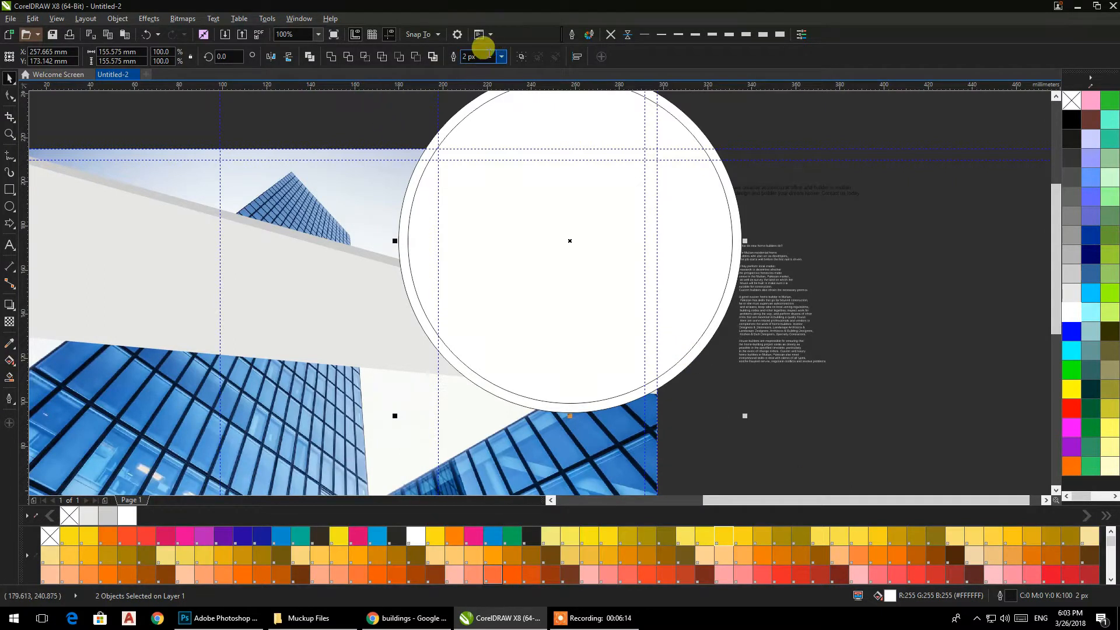
pyautogui.click(609, 36)
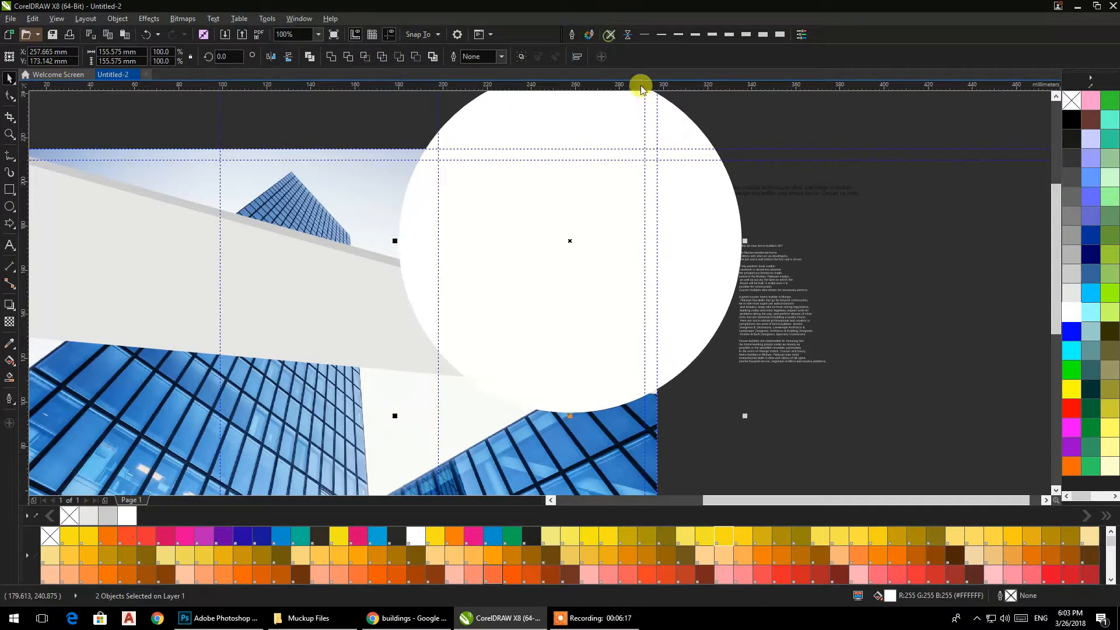
pyautogui.click(1071, 294)
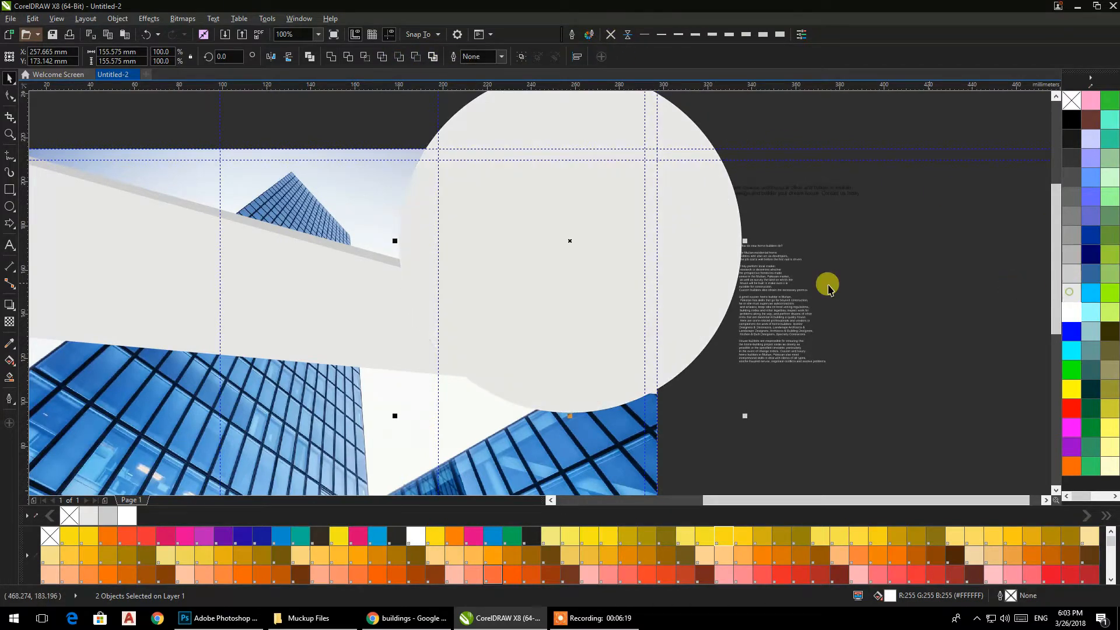
# - Apply a vertical linear gradient to both circles, from light grey at the bottom to grey C38 M35 Y32 K15 at the top
pyautogui.click(10, 362)
pyautogui.moveTo(569, 402); pyautogui.dragTo(570, 102)
pyautogui.click(599, 102)
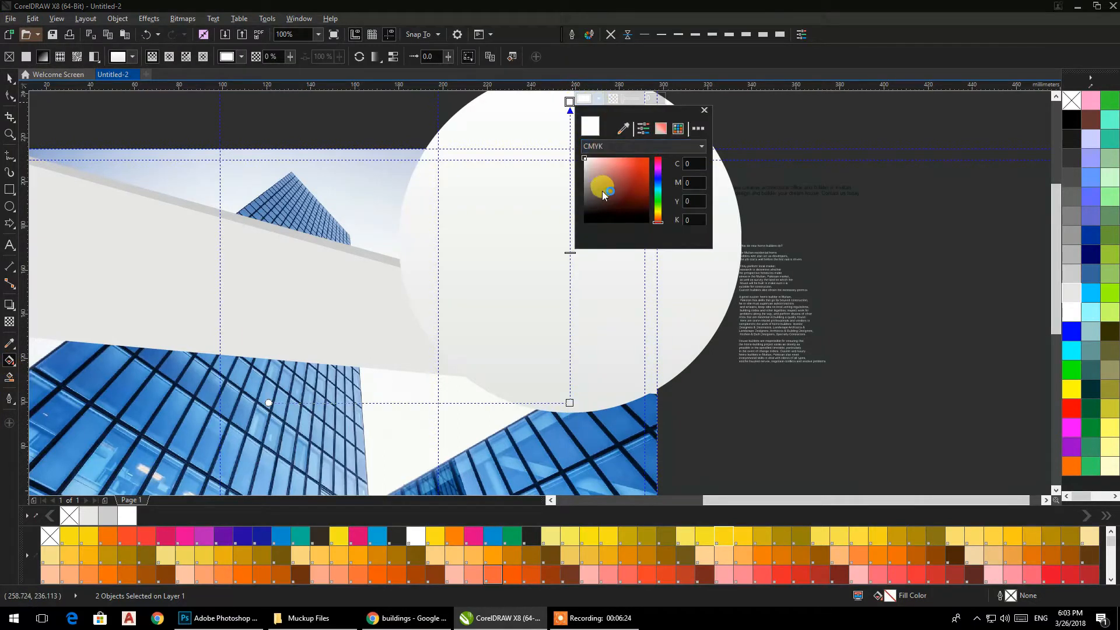
pyautogui.click(587, 182)
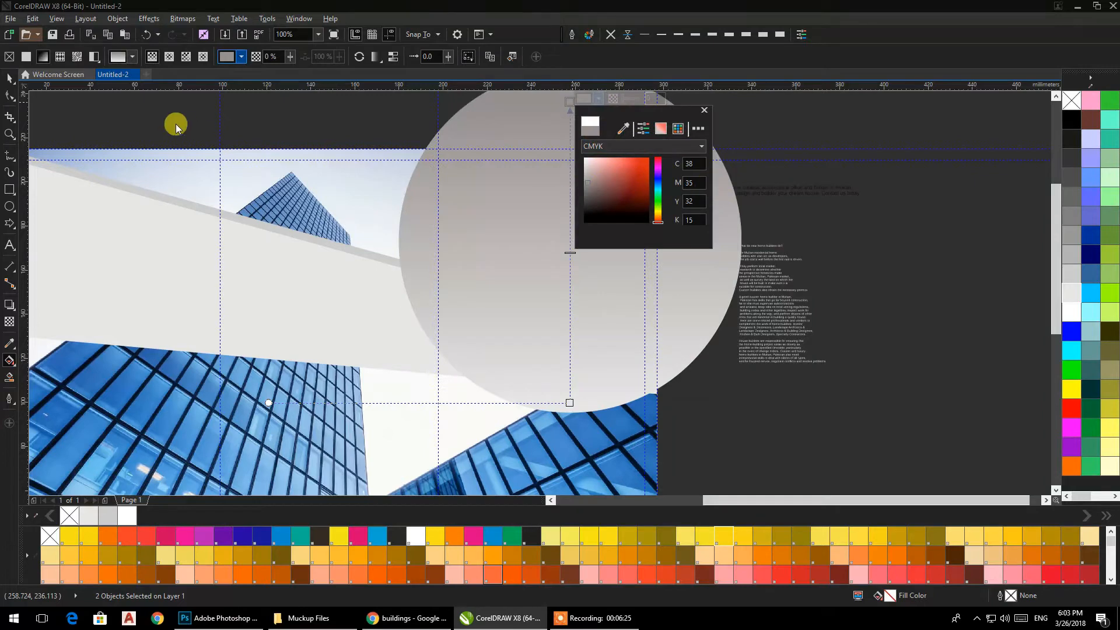
pyautogui.click(11, 80)
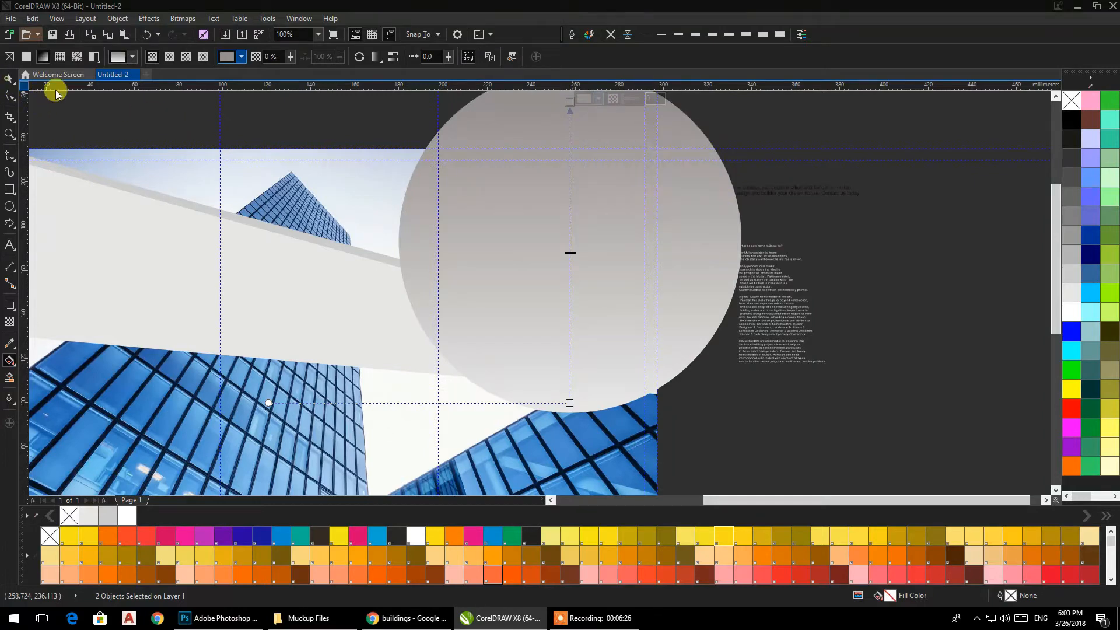
pyautogui.click(15, 78)
# - Mirror the inner circle vertically so its gradient runs opposite to that of the outer circle
pyautogui.click(847, 231)
pyautogui.click(680, 205)
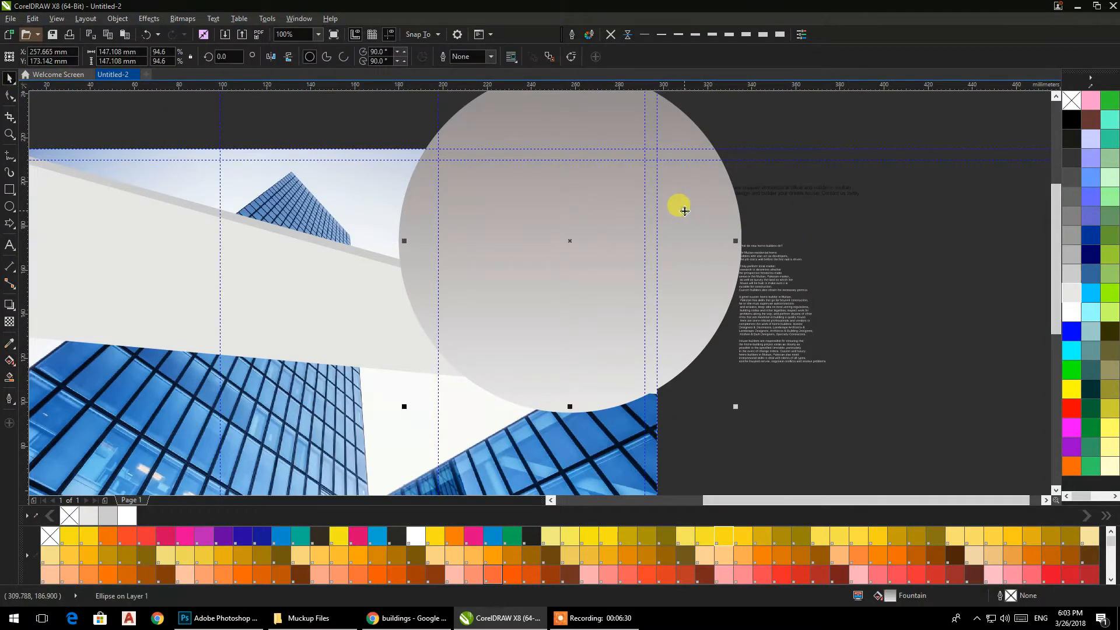
pyautogui.click(288, 56)
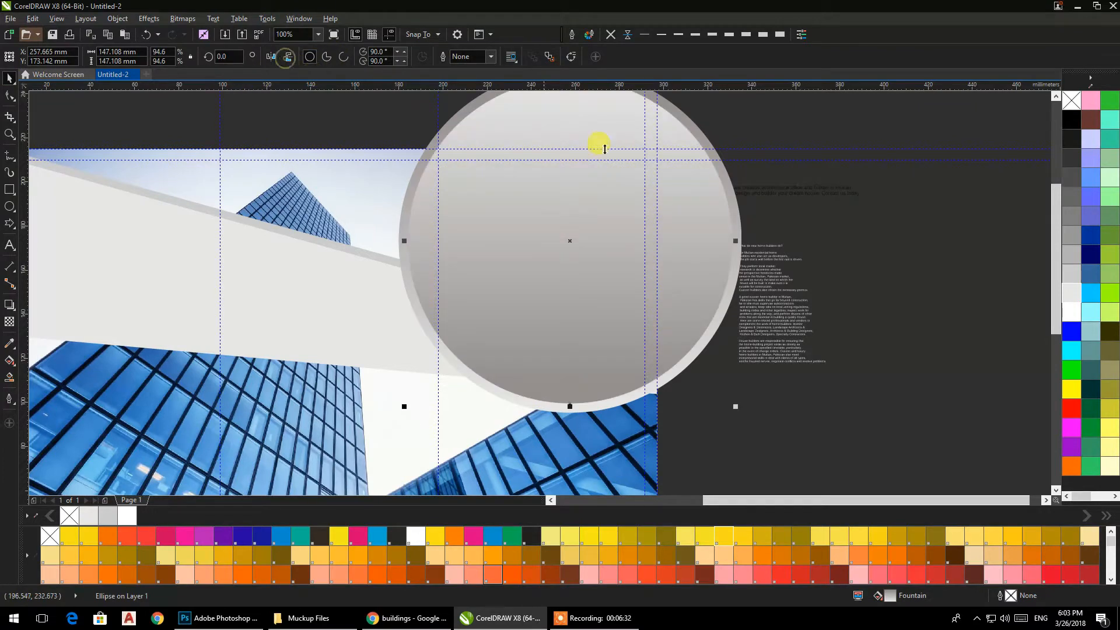
pyautogui.click(842, 214)
pyautogui.scroll(-2, 780, 187)
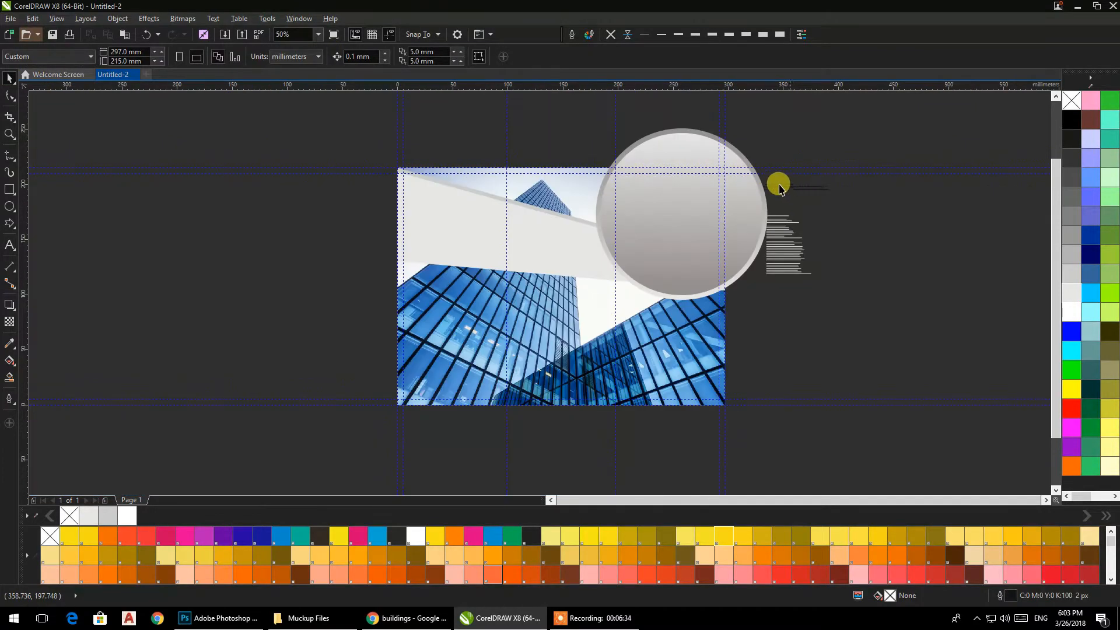
# - Move both concentric circles together down and left, centring them at about X 245.2 mm, Y 166.5 mm
pyautogui.click(674, 140)
pyautogui.scroll(4, 650, 133)
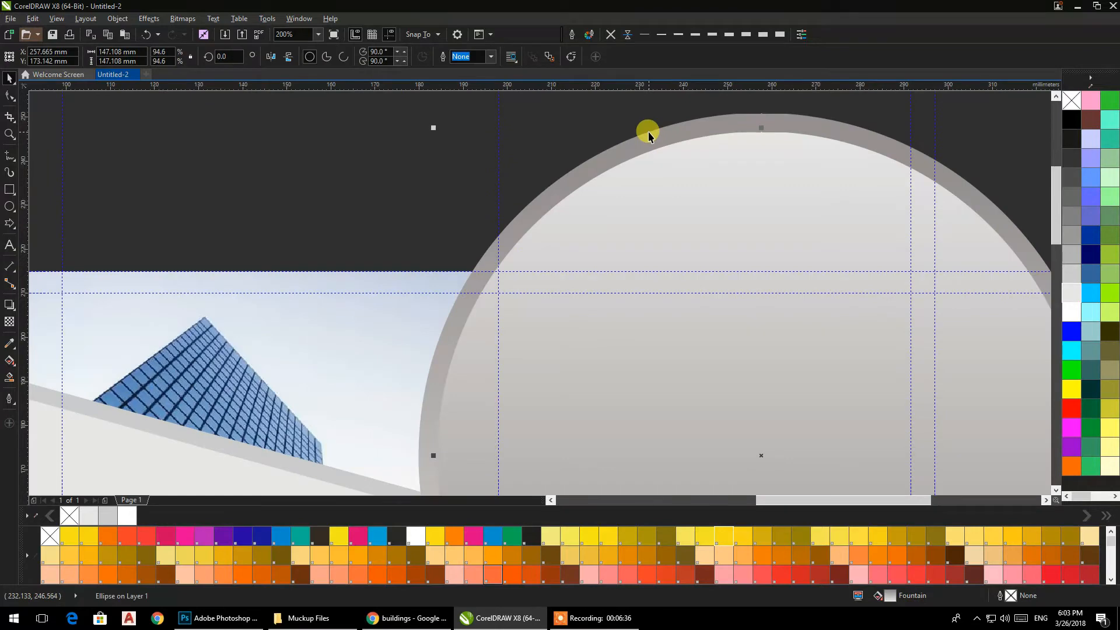
pyautogui.keyDown('shift'); pyautogui.click(650, 135); pyautogui.keyUp('shift')
pyautogui.scroll(-2, 650, 135)
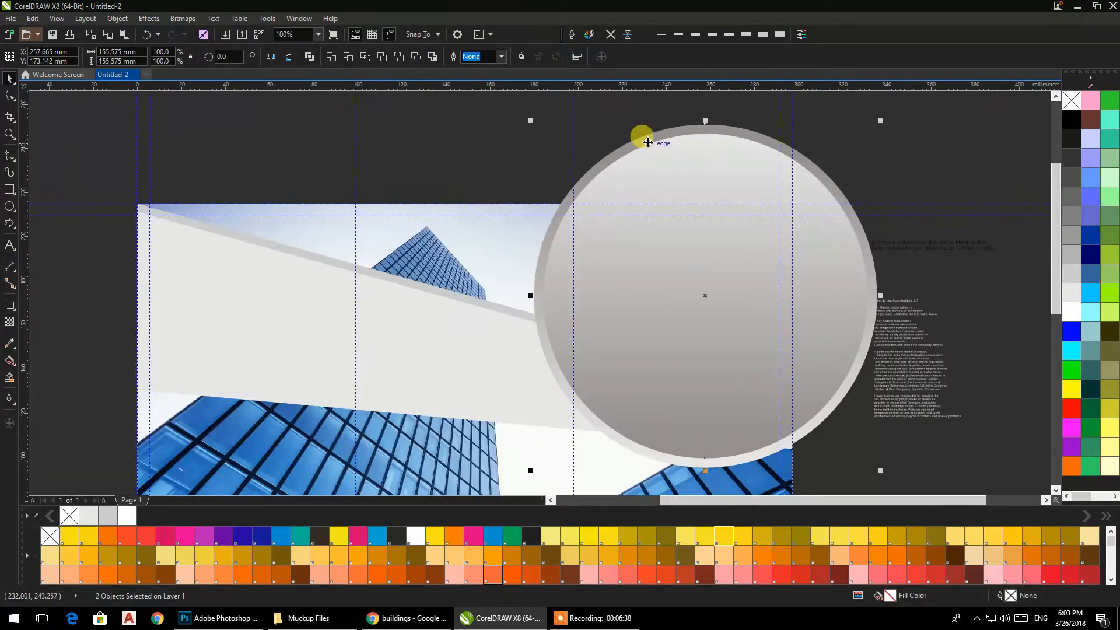
pyautogui.moveTo(669, 169); pyautogui.dragTo(640, 184)
# - PowerClip both circles inside the page-sized frame that holds the building photo
pyautogui.rightClick(640, 185)
pyautogui.click(665, 191)
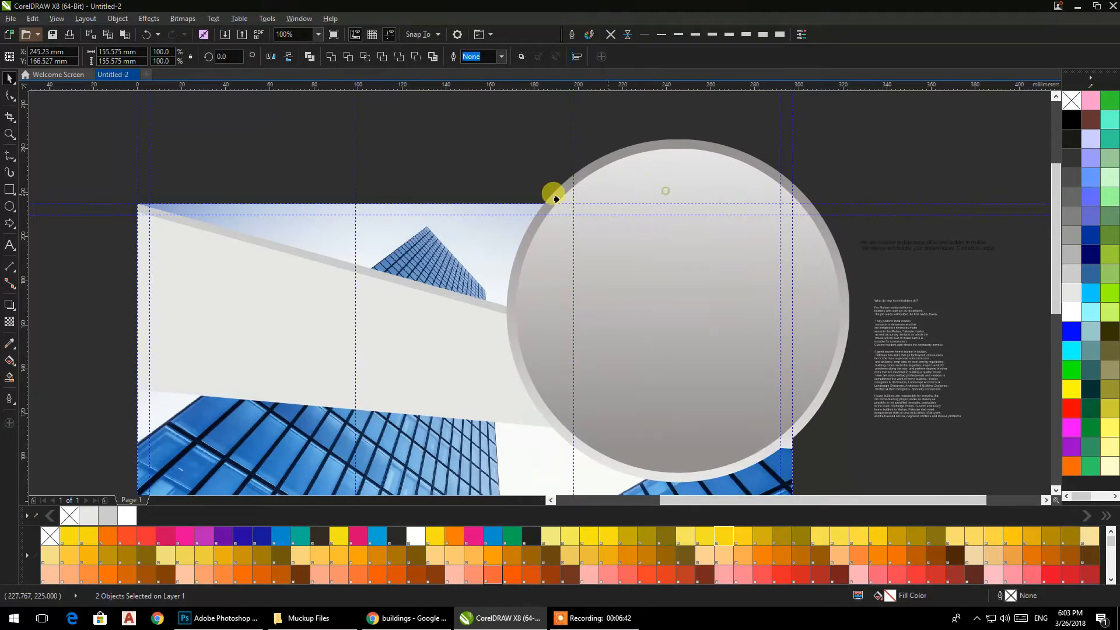
pyautogui.click(482, 209)
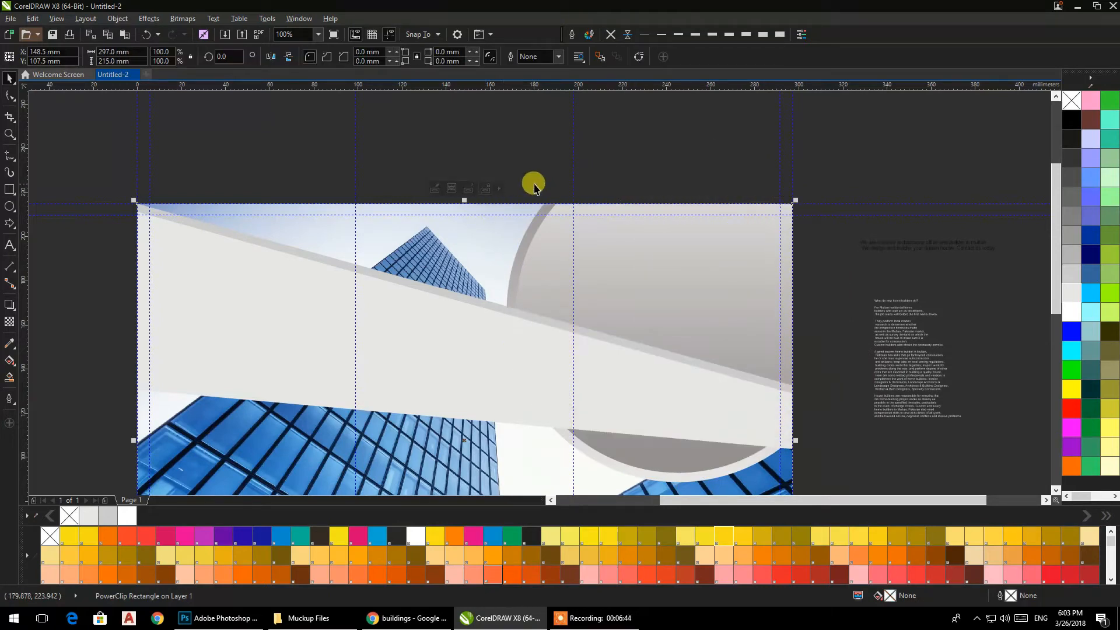
pyautogui.click(530, 160)
pyautogui.scroll(-2, 530, 161)
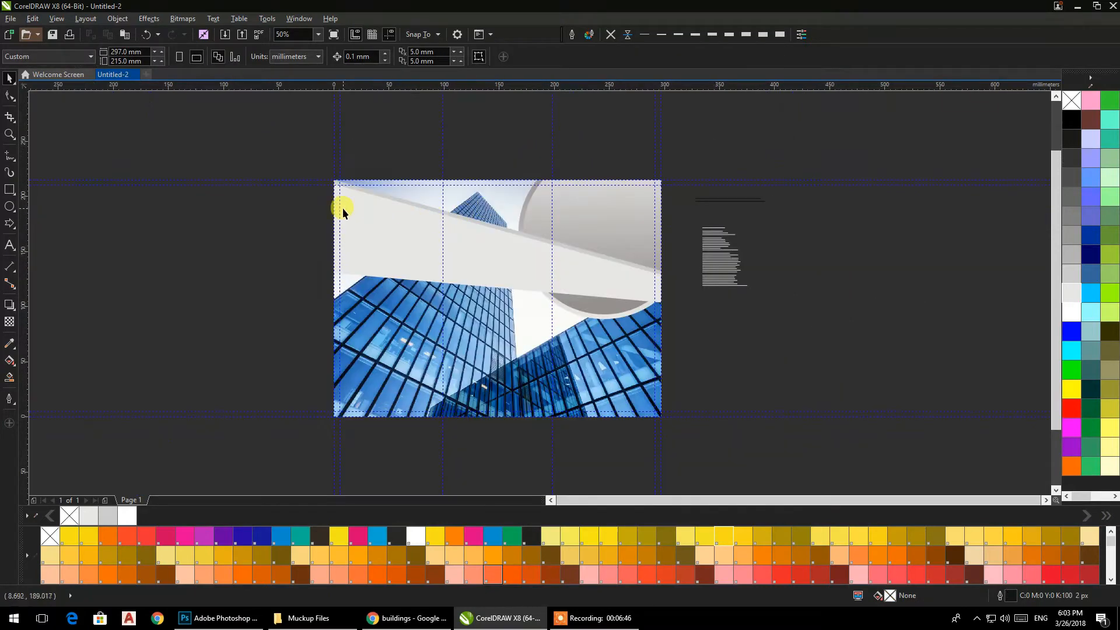
# - Delete the lighter grey slanted band in front, keeping the darker band behind it
pyautogui.click(377, 191)
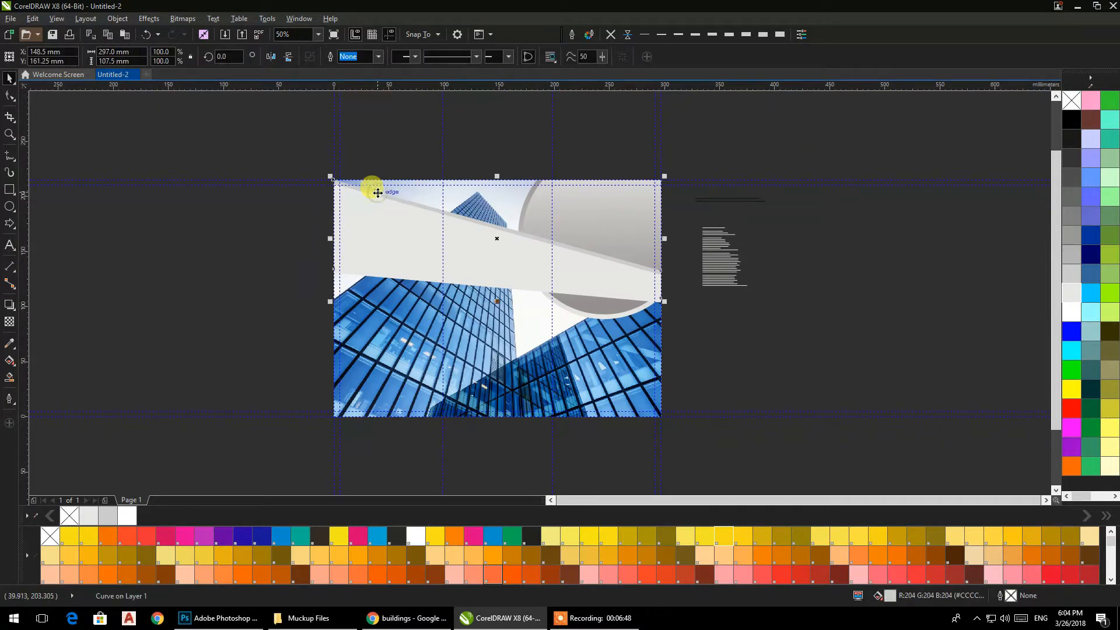
pyautogui.click(258, 150)
pyautogui.click(375, 225)
pyautogui.press('Delete')
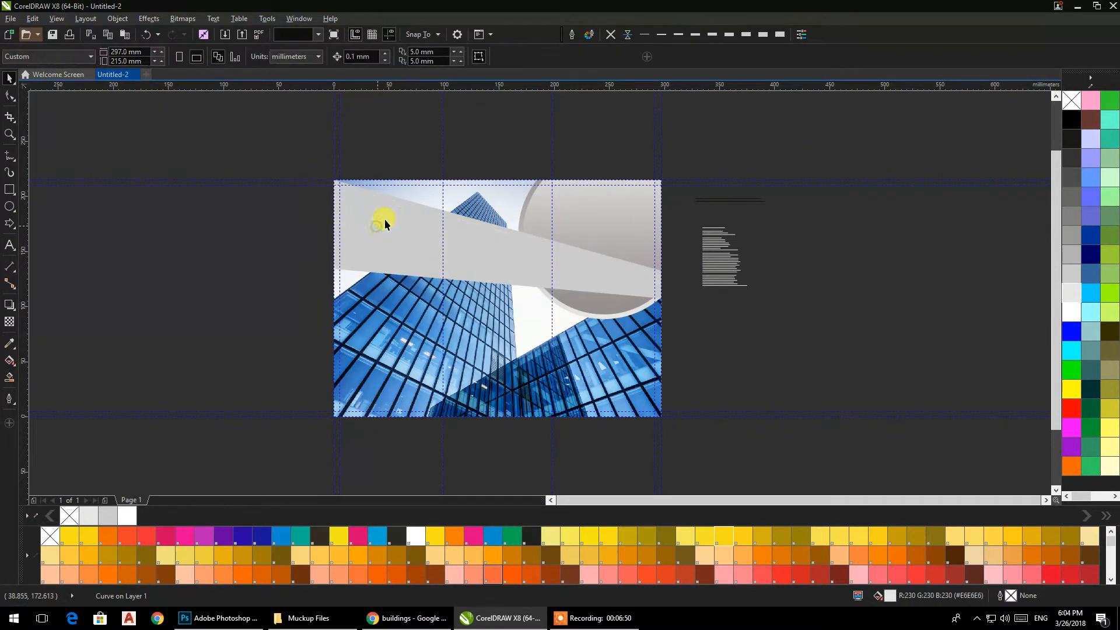
# - Fill the remaining slanted band with cyan #00FFFF and give it a uniform transparency of 50
pyautogui.click(390, 212)
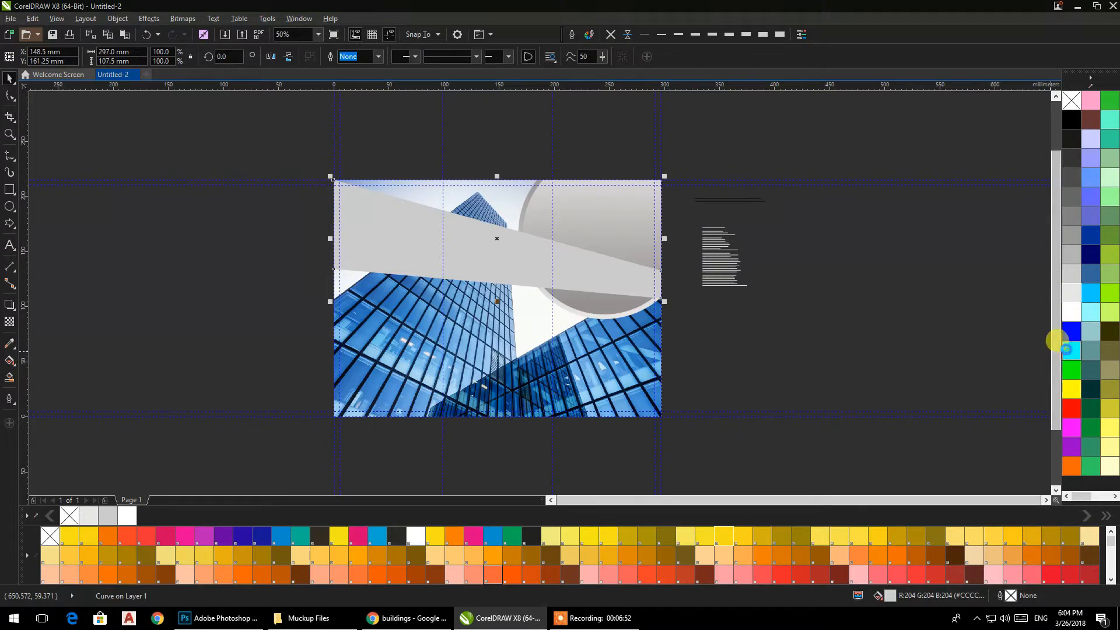
pyautogui.click(1072, 351)
pyautogui.click(9, 325)
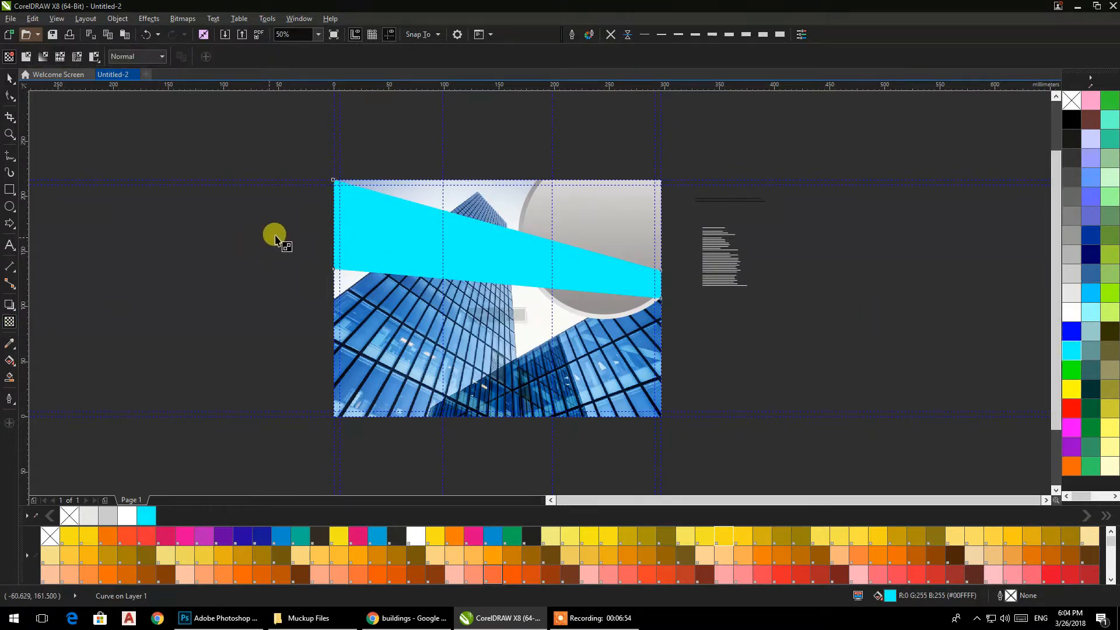
pyautogui.moveTo(306, 203); pyautogui.dragTo(702, 267)
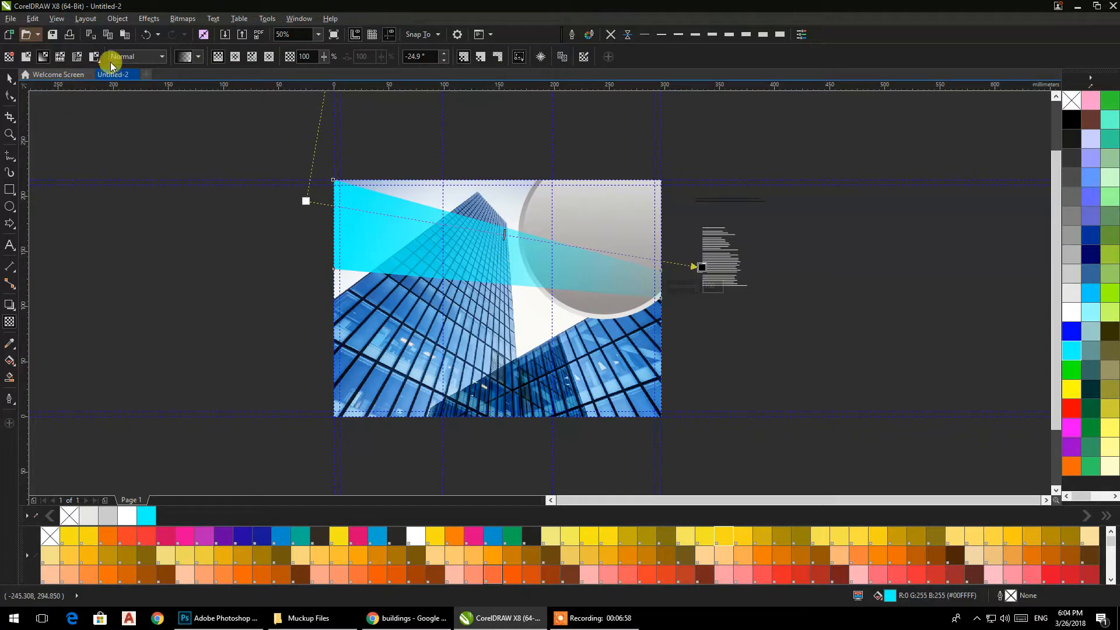
pyautogui.click(26, 56)
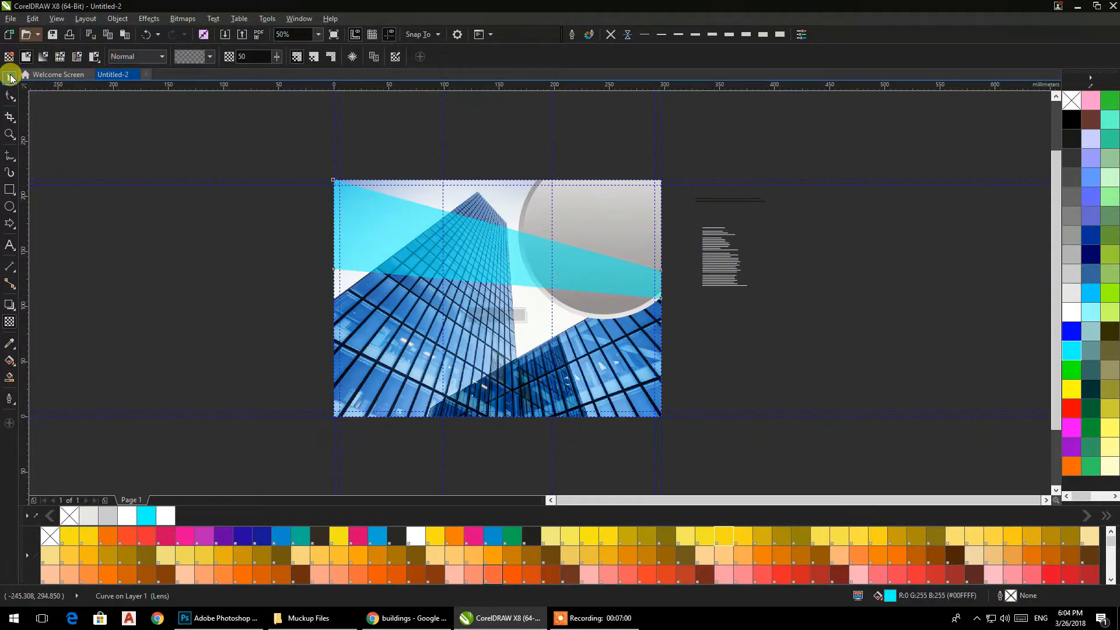
pyautogui.click(10, 78)
pyautogui.click(238, 289)
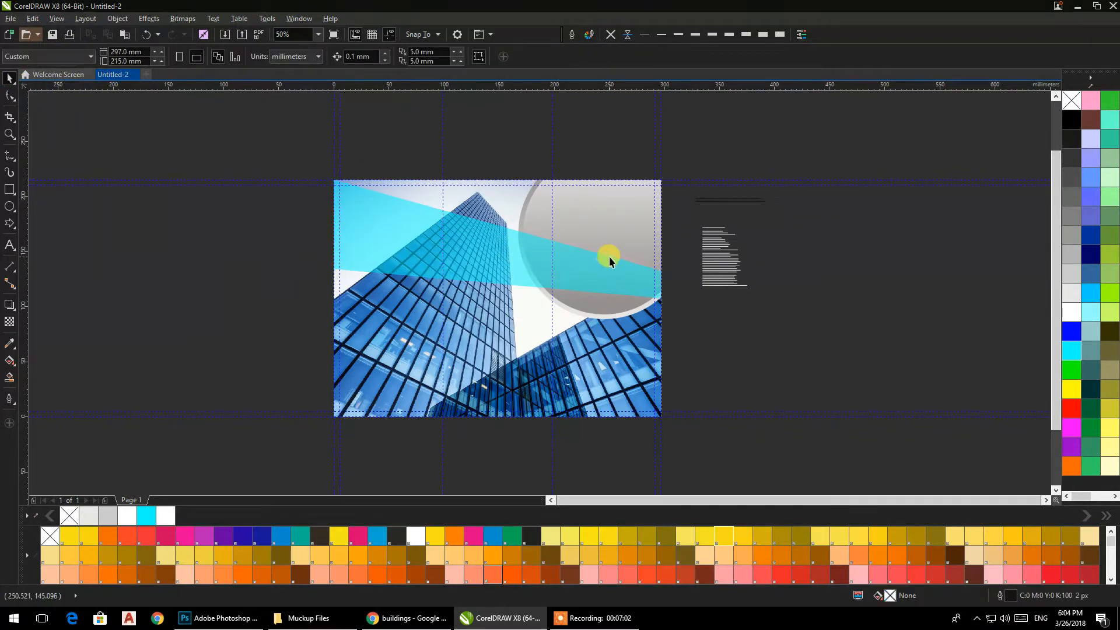
# - Open the page frame's PowerClip contents and import sick-buildings-cad-schools-2.jpg, placing it about 235 × 132 mm beside the page
pyautogui.click(659, 217)
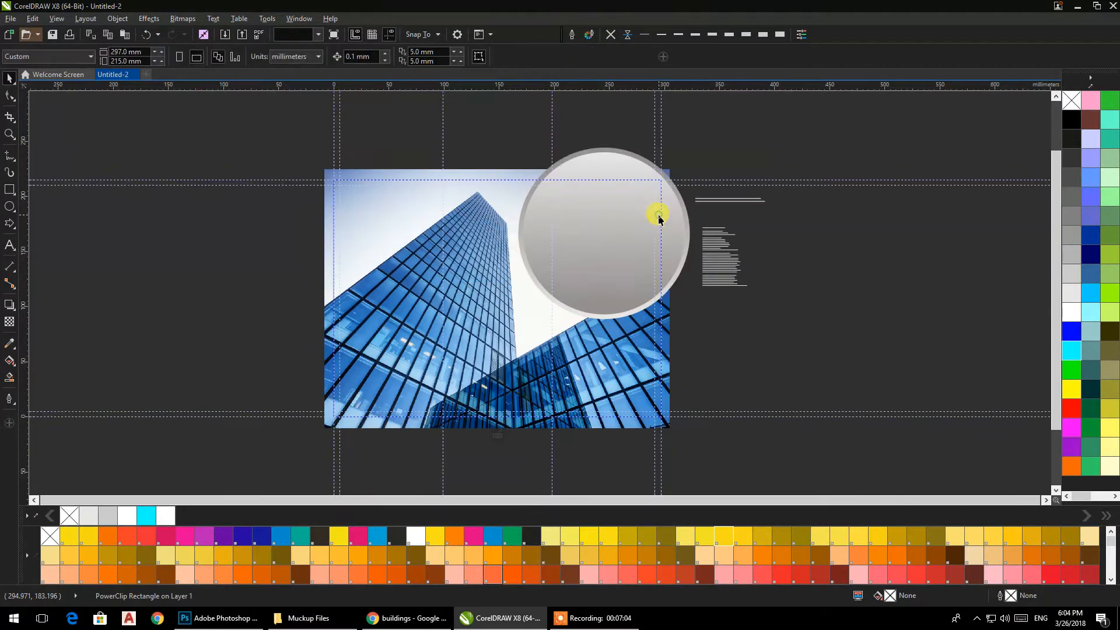
pyautogui.scroll(2, 729, 221)
pyautogui.rightClick(831, 221)
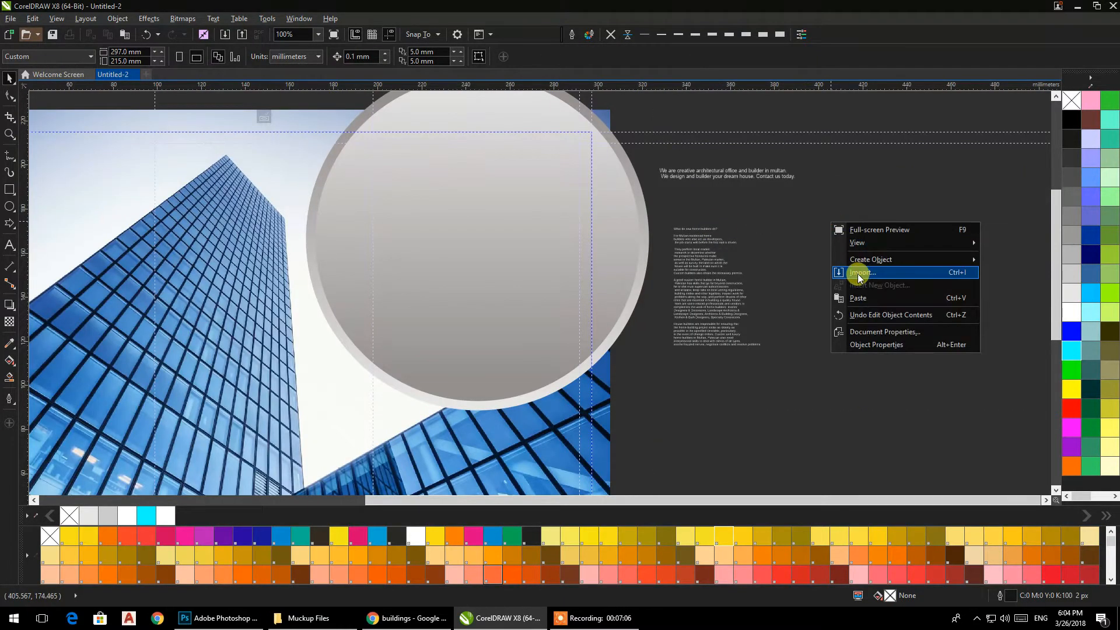
pyautogui.click(860, 272)
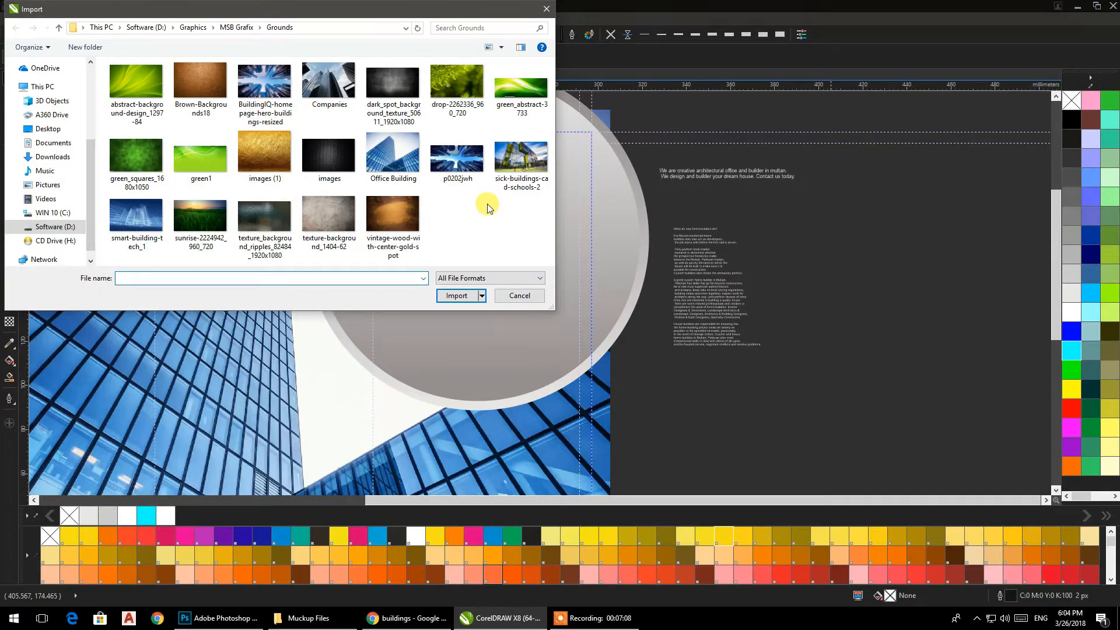
pyautogui.click(513, 169)
pyautogui.click(457, 296)
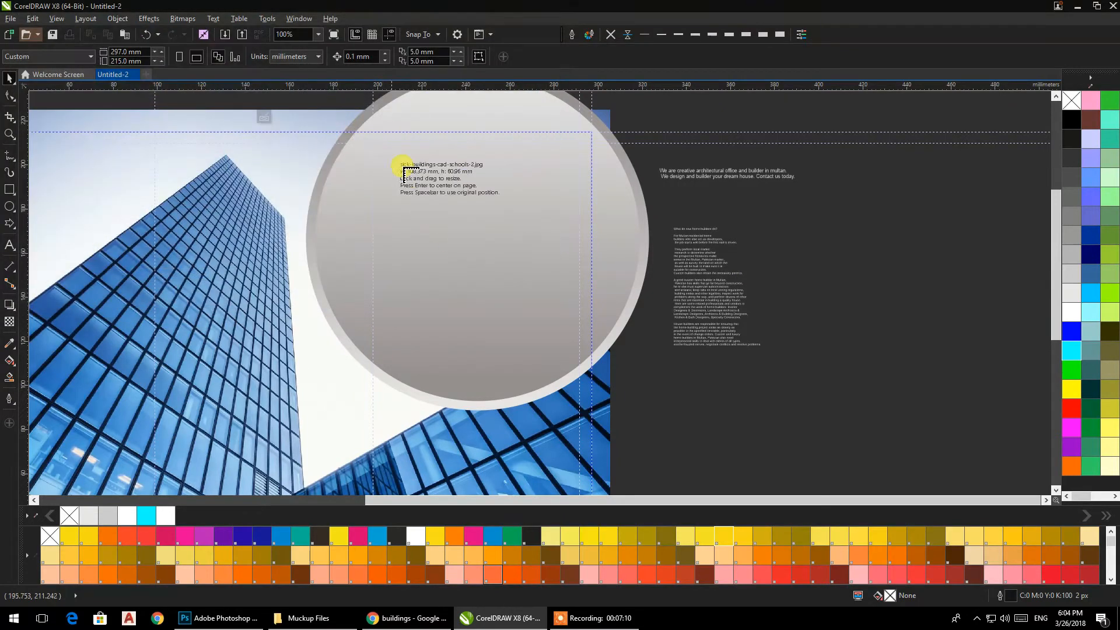
pyautogui.scroll(-2, 400, 178)
pyautogui.moveTo(570, 292); pyautogui.dragTo(614, 315)
pyautogui.moveTo(492, 257); pyautogui.dragTo(751, 322)
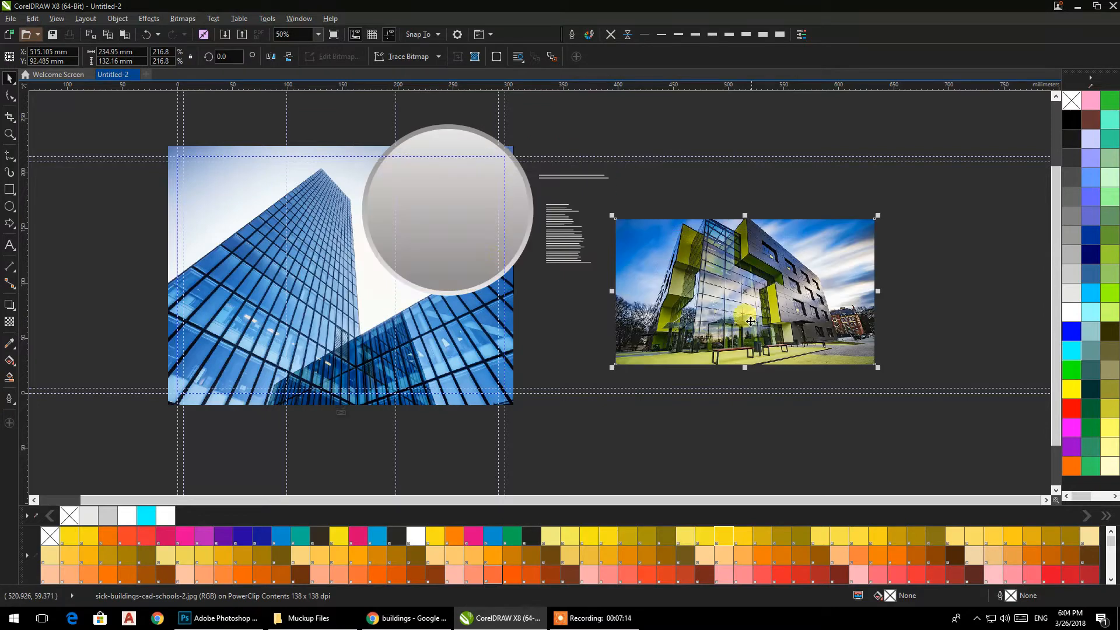
# - PowerClip the imported building image inside the inner circle and leave the page frame's contents
pyautogui.rightClick(742, 290)
pyautogui.click(770, 270)
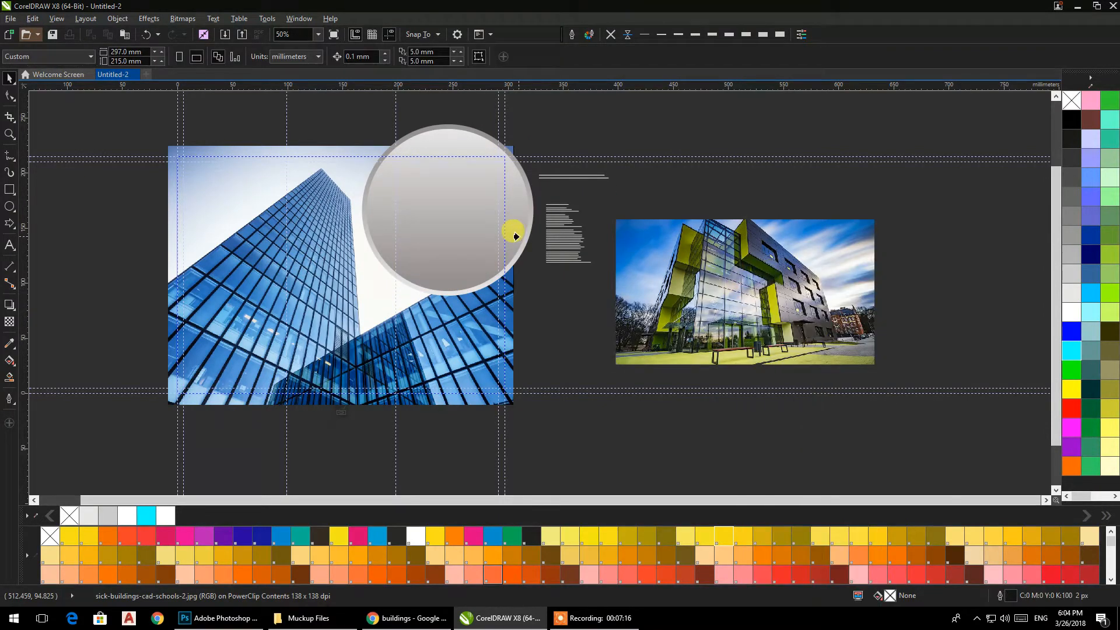
pyautogui.click(515, 236)
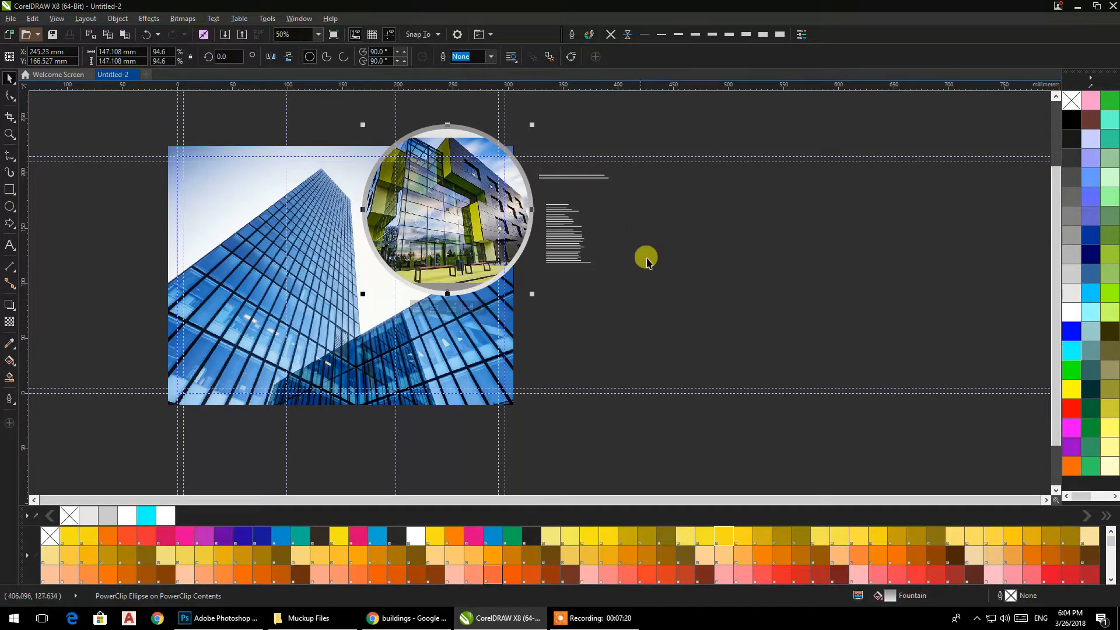
pyautogui.keyDown('ctrl'); pyautogui.click(666, 262); pyautogui.keyUp('ctrl')
# - Reopen the inner circle's clipped contents, enlarge the building image to about 263.6 × 148.2 mm to fill the circle, and exit both PowerClip levels
pyautogui.click(476, 185)
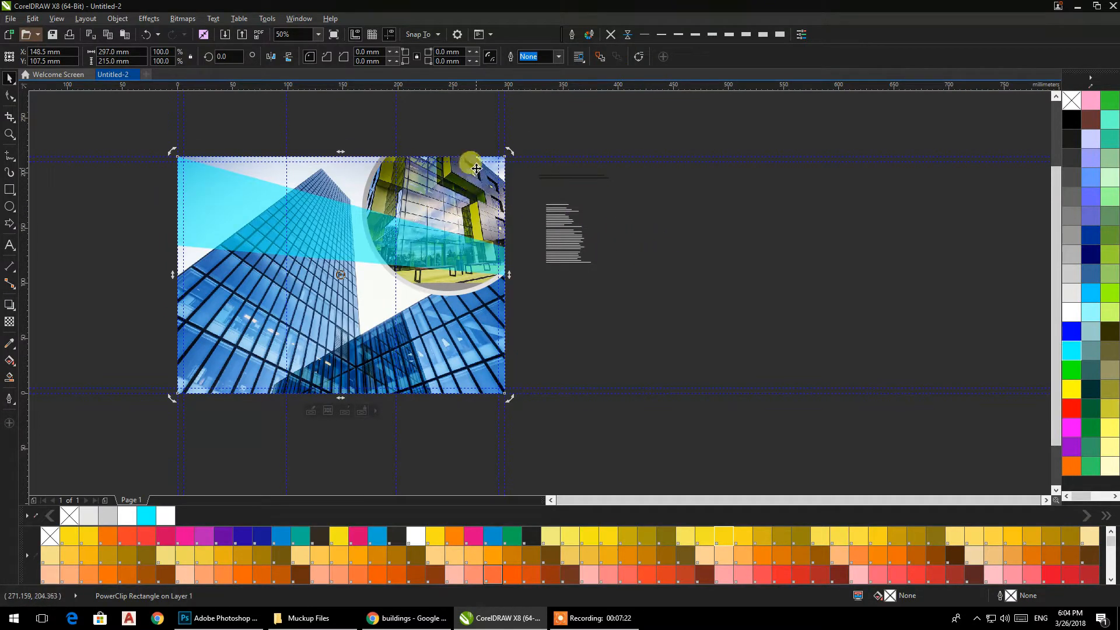
pyautogui.click(476, 167)
pyautogui.scroll(1, 449, 218)
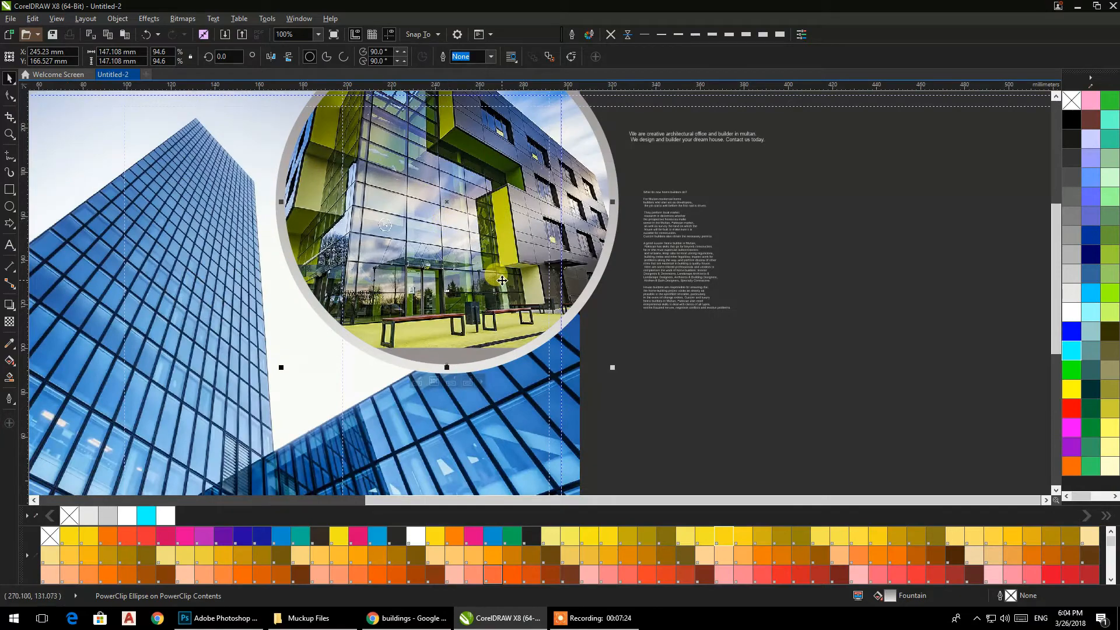
pyautogui.click(647, 355)
pyautogui.keyDown('ctrl'); pyautogui.click(585, 268); pyautogui.keyUp('ctrl')
pyautogui.click(583, 268)
pyautogui.moveTo(712, 353); pyautogui.dragTo(733, 363)
pyautogui.scroll(3, 702, 335)
pyautogui.moveTo(688, 300); pyautogui.dragTo(759, 261)
pyautogui.scroll(-2, 724, 274)
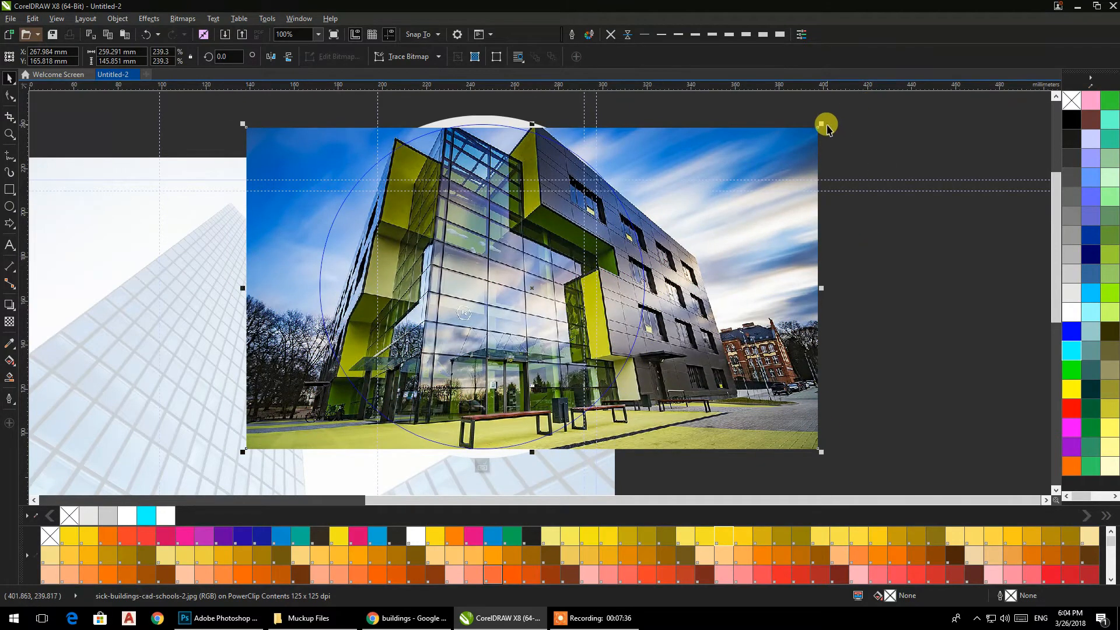
pyautogui.moveTo(822, 122); pyautogui.dragTo(831, 118)
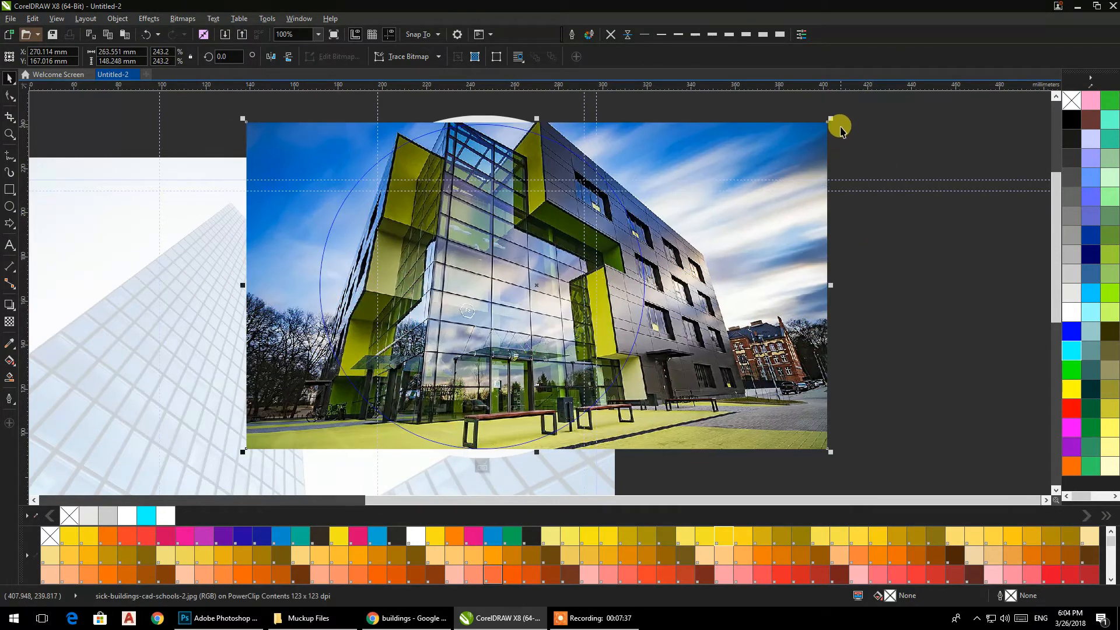
pyautogui.keyDown('ctrl'); pyautogui.click(871, 123); pyautogui.keyUp('ctrl')
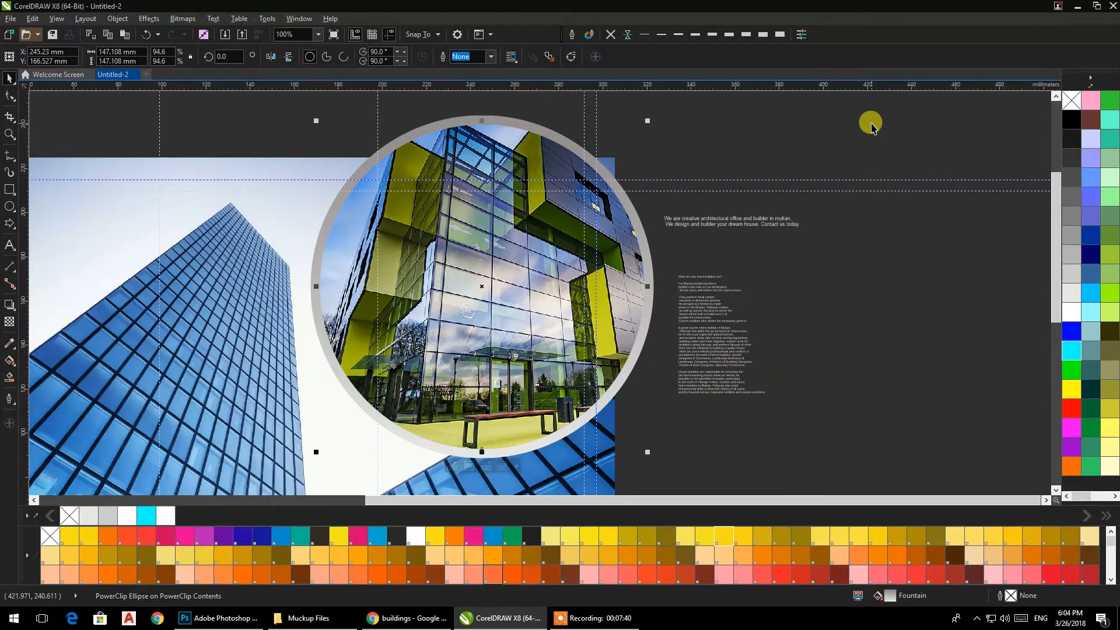
pyautogui.keyDown('ctrl'); pyautogui.click(870, 127); pyautogui.keyUp('ctrl')
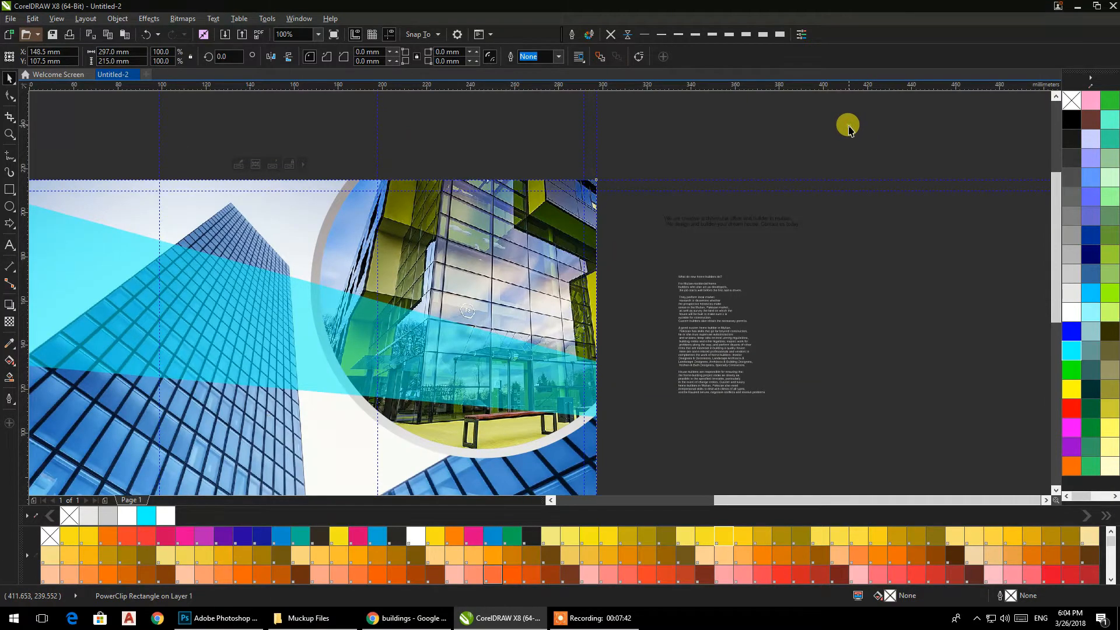
pyautogui.click(849, 127)
# - Move the heading and paragraph text together onto the lower left panel, centred at about X 39.6 mm, Y 71.8 mm
pyautogui.scroll(-2, 752, 158)
pyautogui.moveTo(716, 180); pyautogui.dragTo(627, 220)
pyautogui.scroll(1, 585, 280)
pyautogui.moveTo(587, 285); pyautogui.dragTo(585, 318)
pyautogui.moveTo(775, 320); pyautogui.dragTo(686, 169)
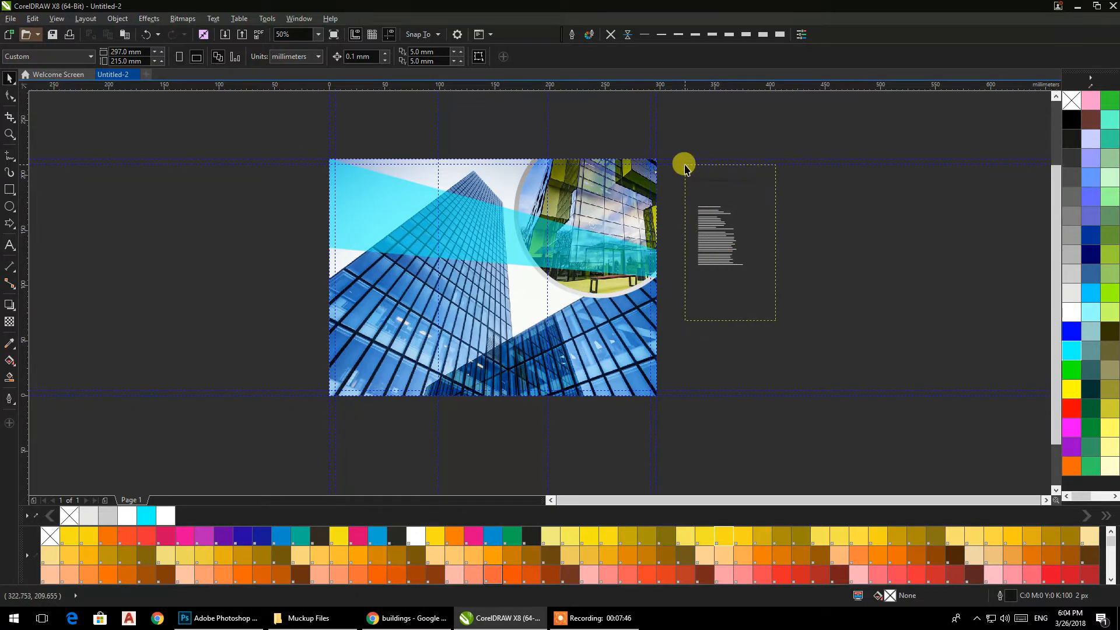
pyautogui.moveTo(693, 217); pyautogui.dragTo(350, 328)
pyautogui.click(270, 299)
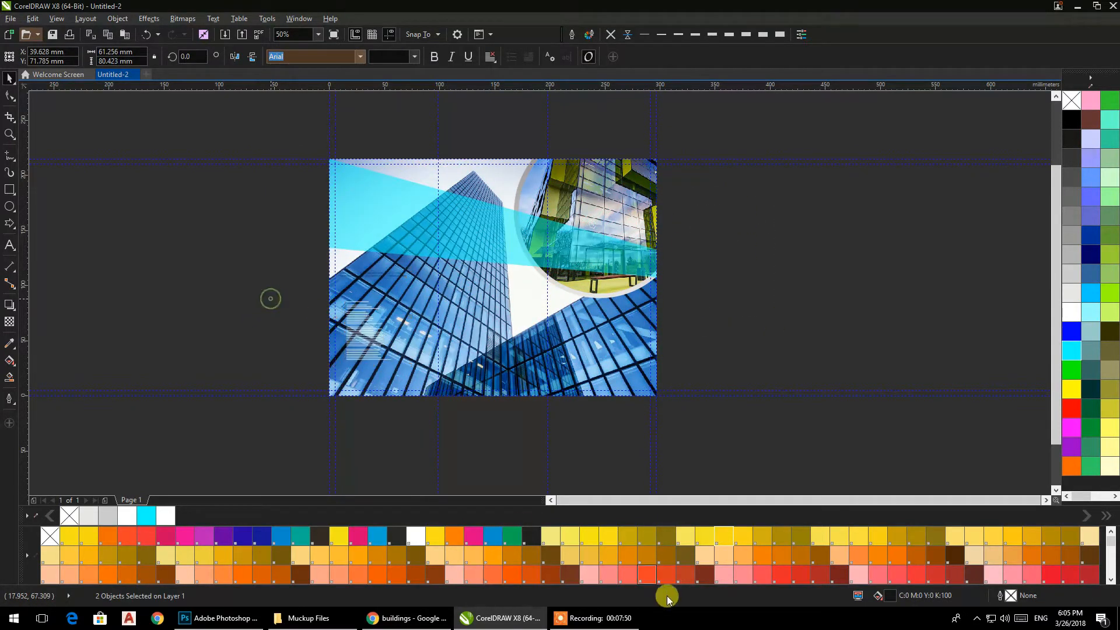
pyautogui.click(592, 618)
pyautogui.click(752, 600)
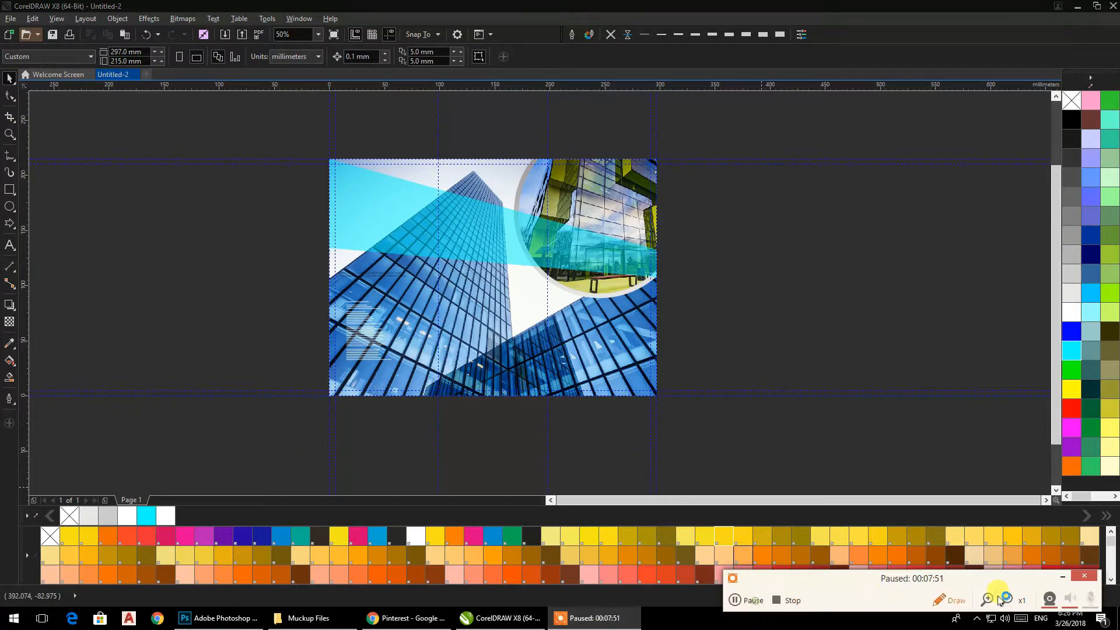
pyautogui.click(1060, 580)
# - Delete the transparent cyan band, draw a rectangle about 297 × 60.9 mm across the page's upper edge and convert it to curves
pyautogui.click(536, 221)
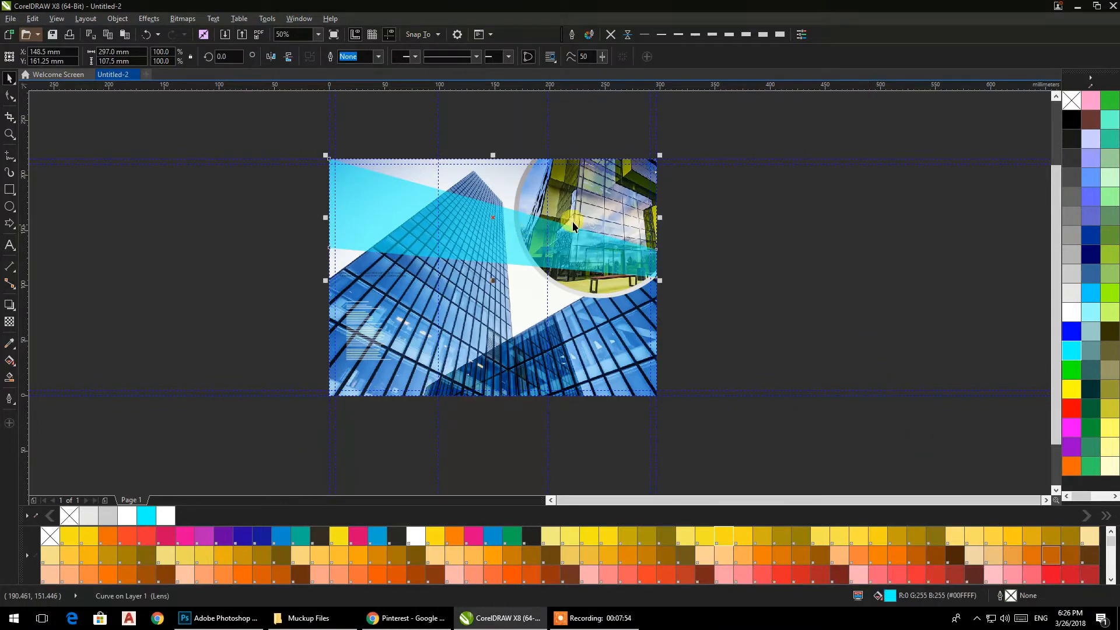
pyautogui.press('Delete')
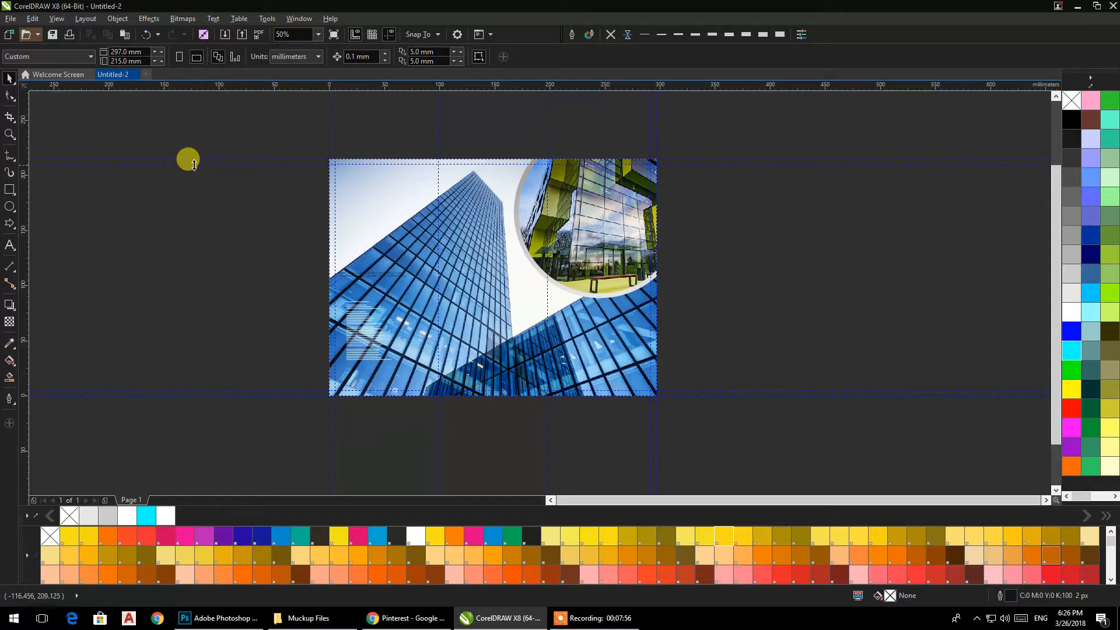
pyautogui.click(9, 189)
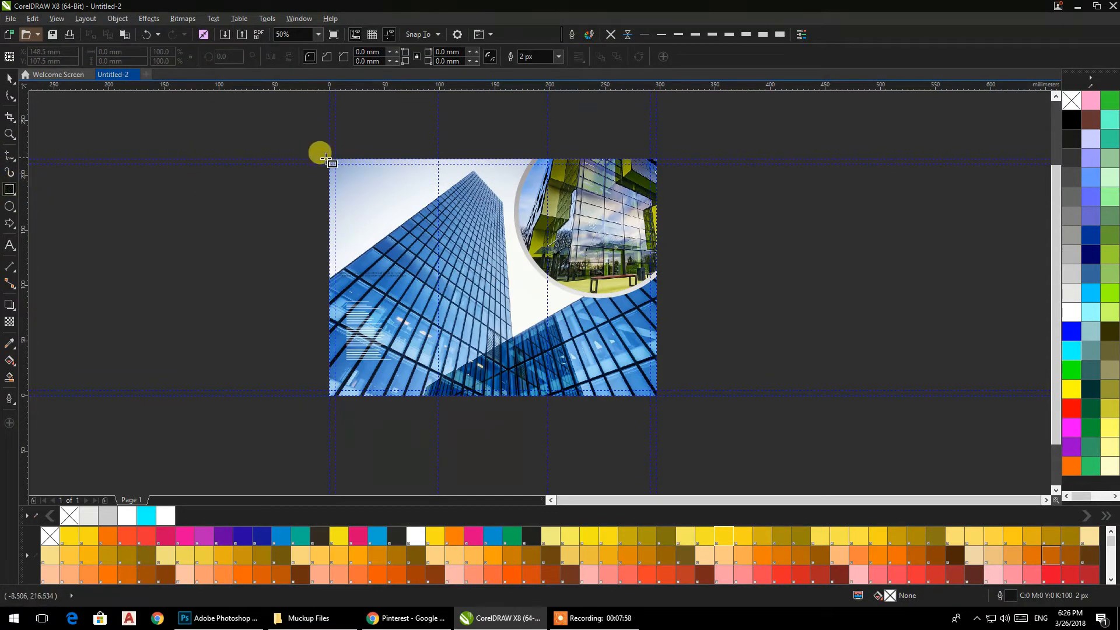
pyautogui.moveTo(330, 159); pyautogui.dragTo(656, 226)
pyautogui.click(12, 95)
pyautogui.click(638, 56)
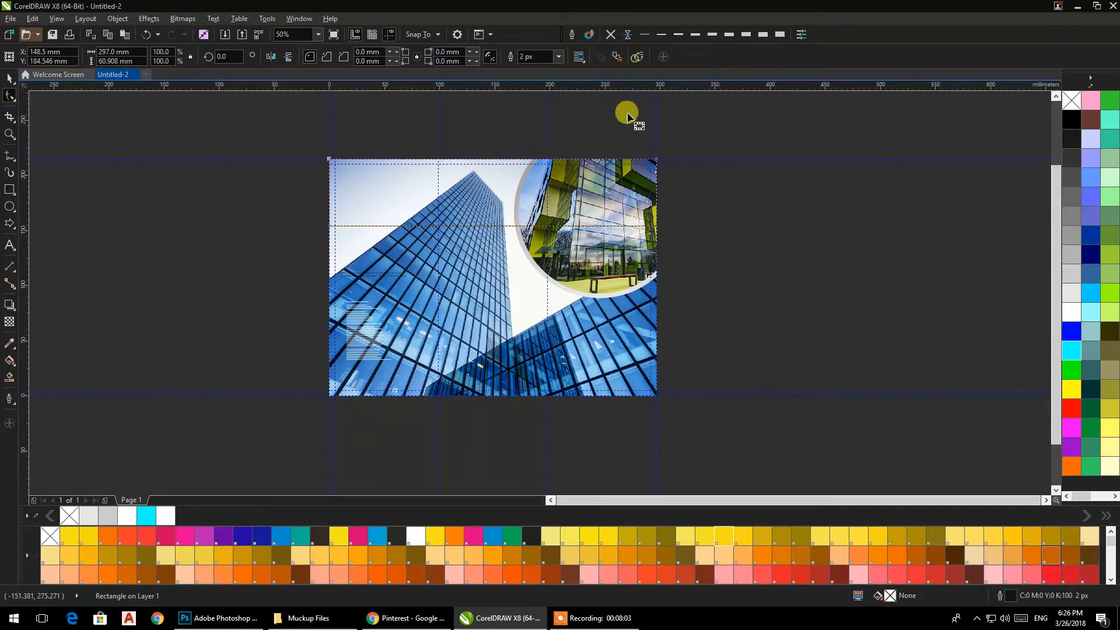
# - Add a node on the rectangle's lower edge, raise it to a peak at about X 179, Y 197 mm, and delete the surplus node
pyautogui.rightClick(520, 225)
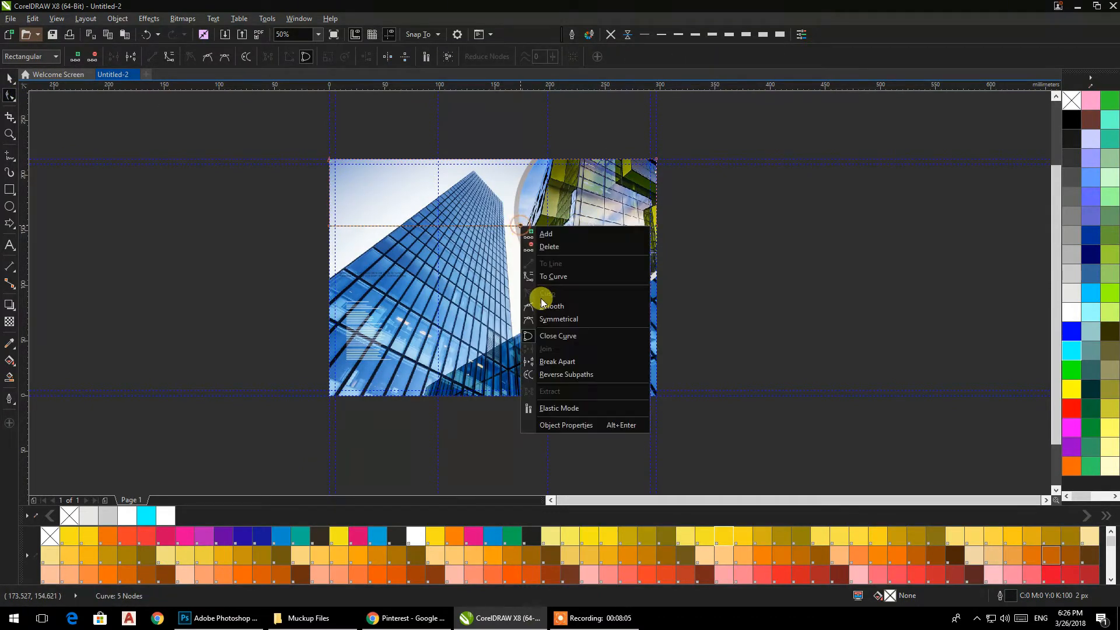
pyautogui.click(533, 234)
pyautogui.moveTo(518, 225); pyautogui.dragTo(526, 176)
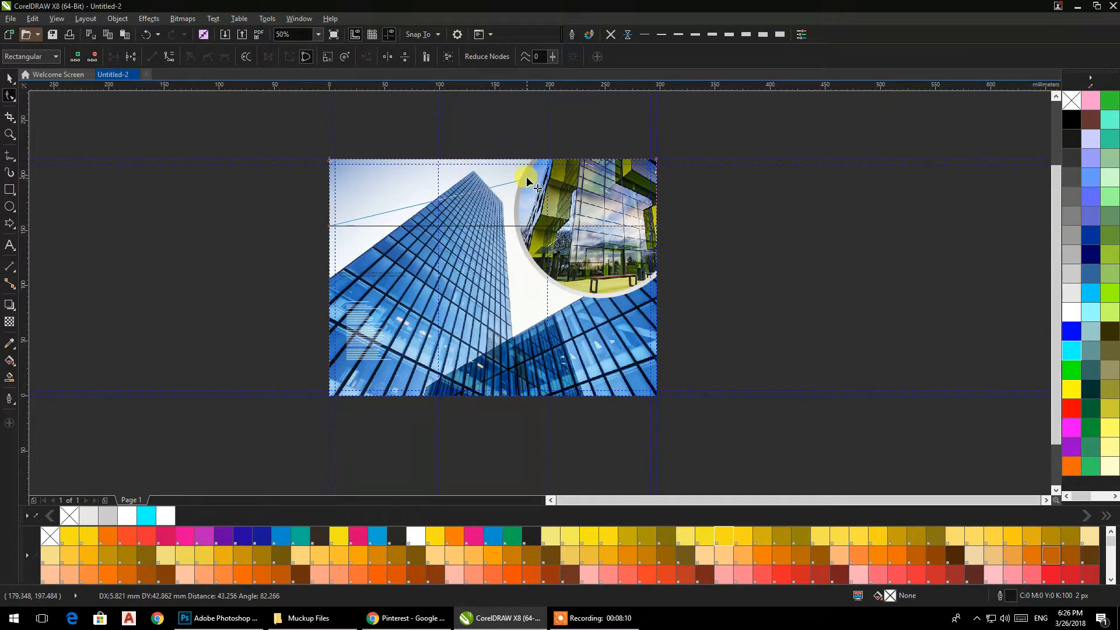
pyautogui.doubleClick(569, 226)
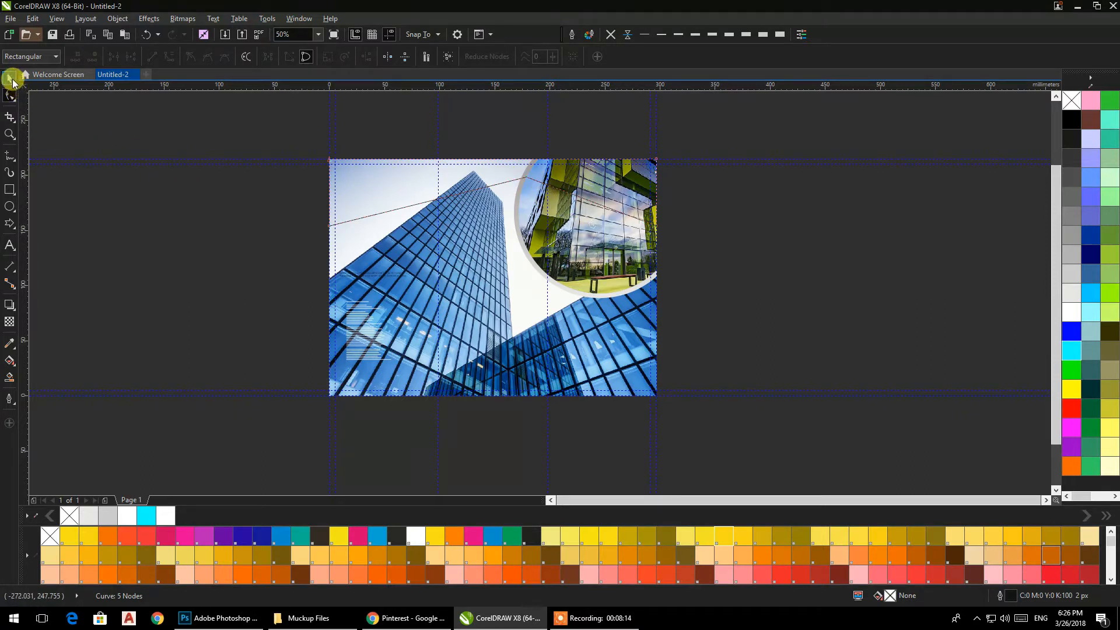
# - Fill the peaked header shape with orange PANTONE 151 C and remove its outline
pyautogui.click(10, 78)
pyautogui.click(764, 559)
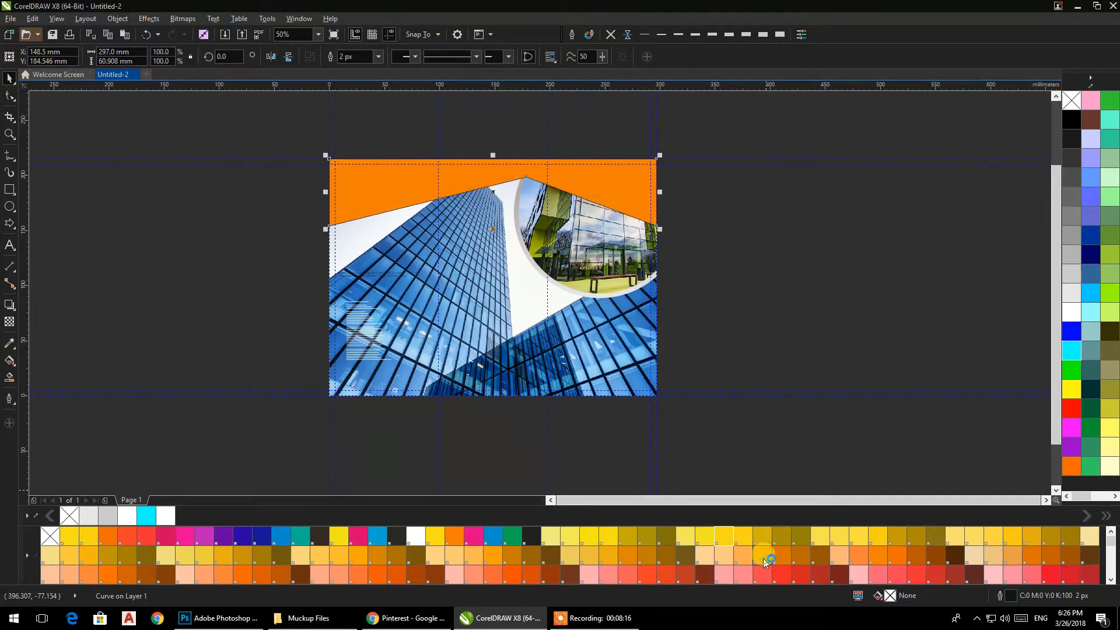
pyautogui.click(611, 34)
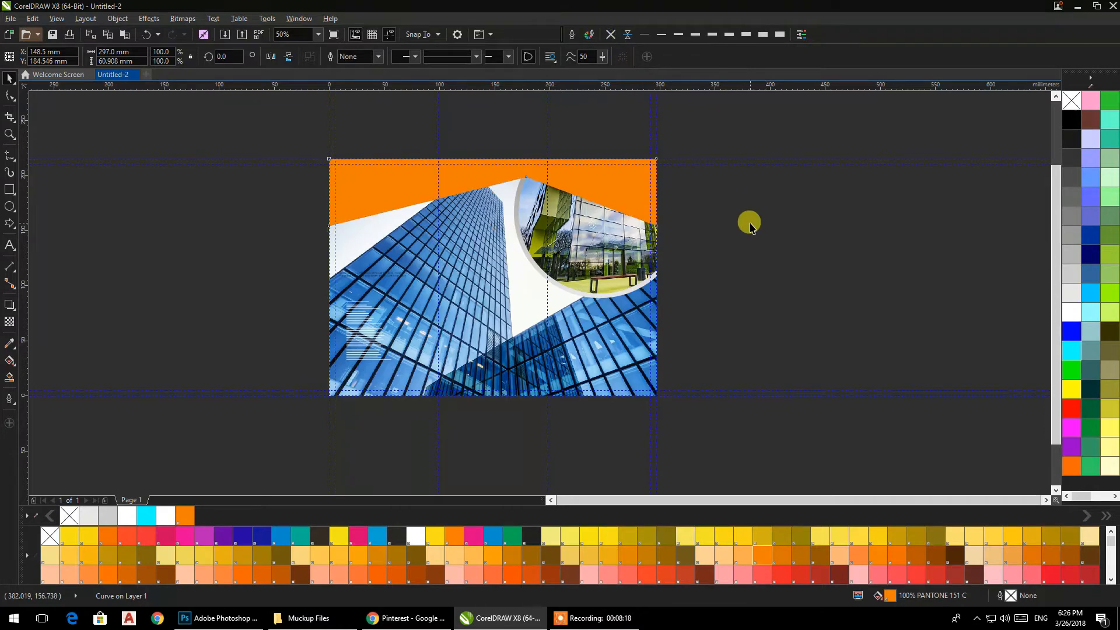
pyautogui.click(750, 226)
# - Duplicate the orange header shape at a reduced height of about 53.5 mm and fill the copy with light orange
pyautogui.scroll(2, 542, 179)
pyautogui.click(538, 183)
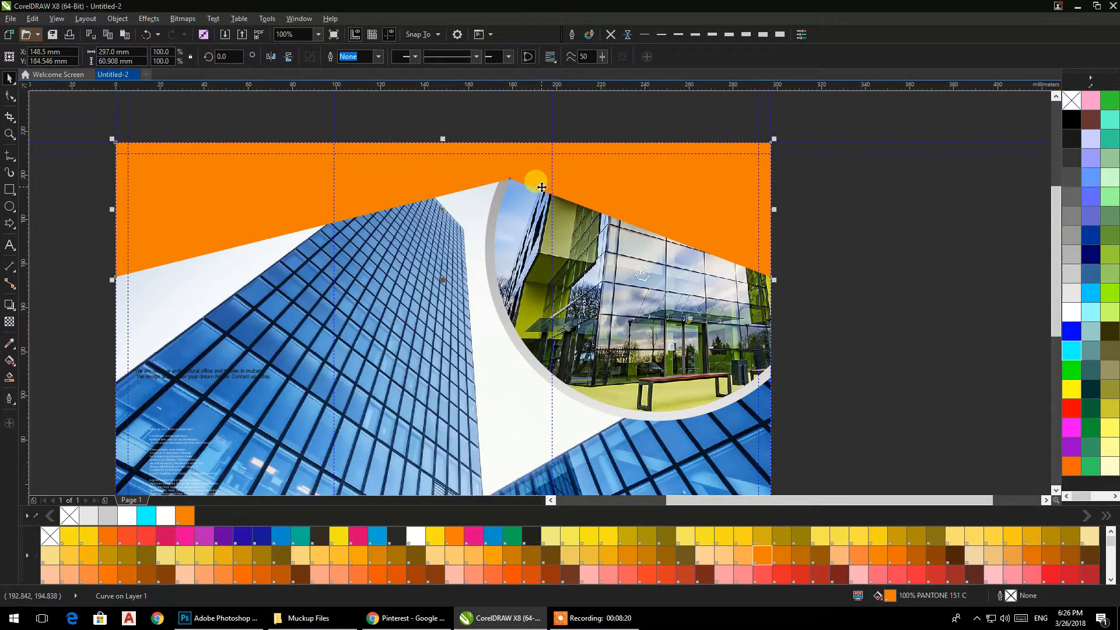
pyautogui.moveTo(442, 279); pyautogui.dragTo(436, 265)
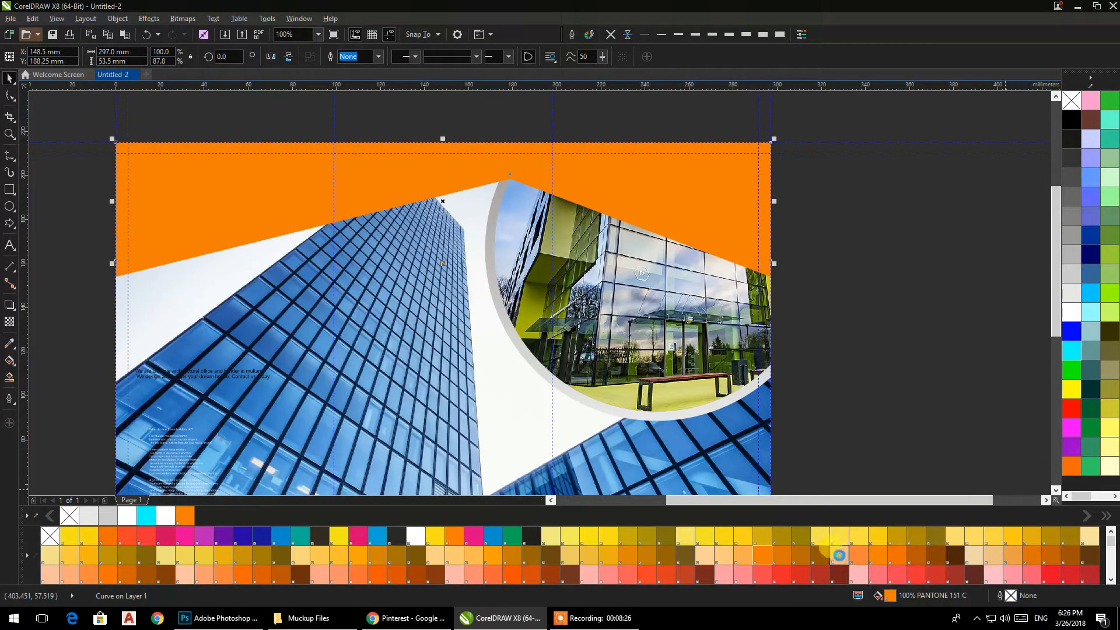
pyautogui.click(839, 555)
pyautogui.press('Escape')
# - Pull both lower corner nodes of the darker orange header shape down, making it about 68.3 mm high
pyautogui.click(538, 190)
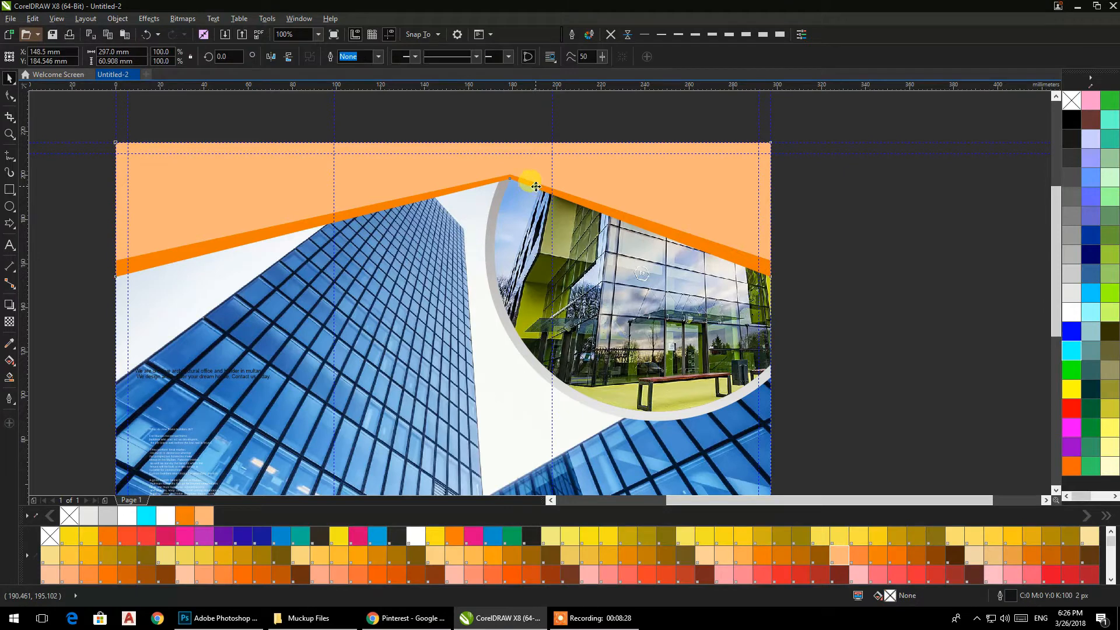
pyautogui.click(9, 96)
pyautogui.moveTo(114, 277); pyautogui.dragTo(115, 286)
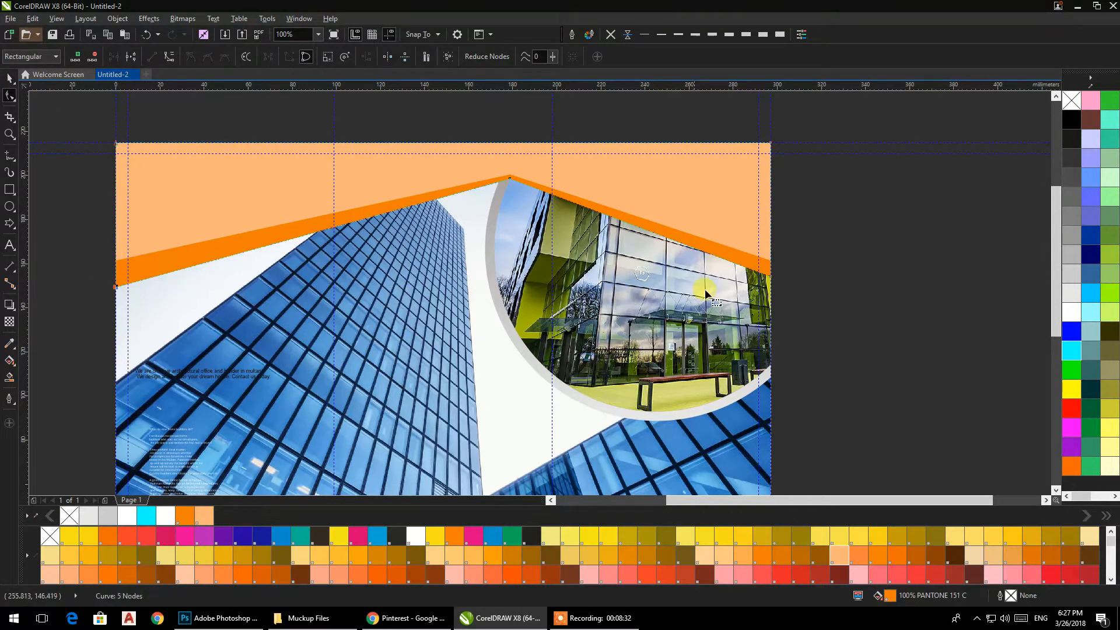
pyautogui.click(735, 265)
pyautogui.moveTo(771, 282); pyautogui.dragTo(772, 287)
pyautogui.click(286, 290)
pyautogui.moveTo(113, 291); pyautogui.dragTo(115, 294)
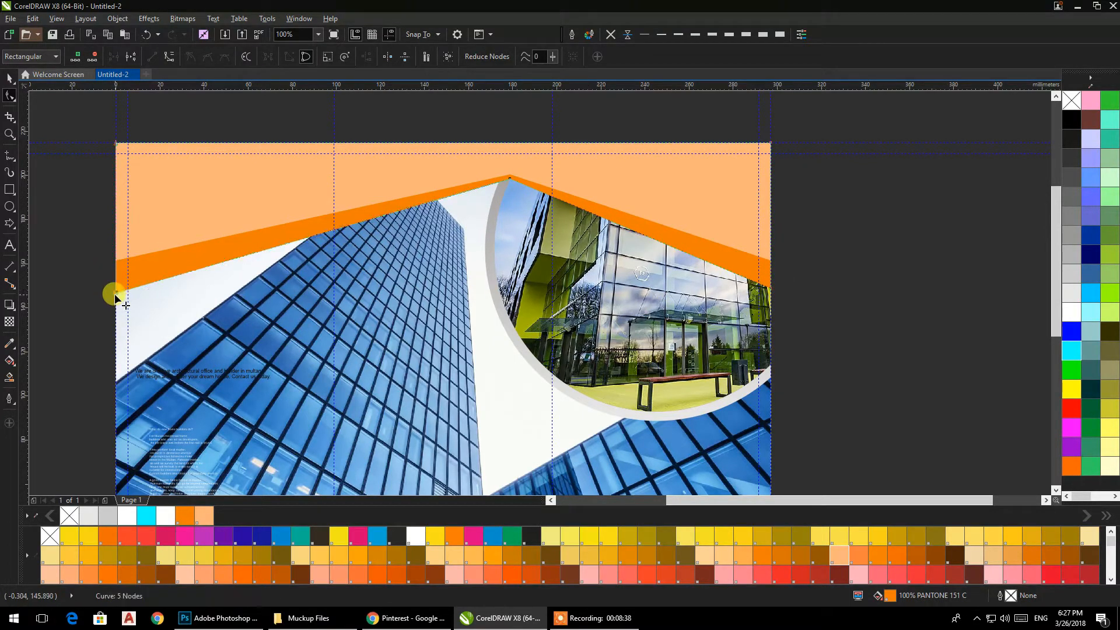
pyautogui.click(8, 78)
# - Draw a strip about 297 × 12.4 mm across the page just above the lower margin guideline and fill it green
pyautogui.hscroll(-2, 105, 160)
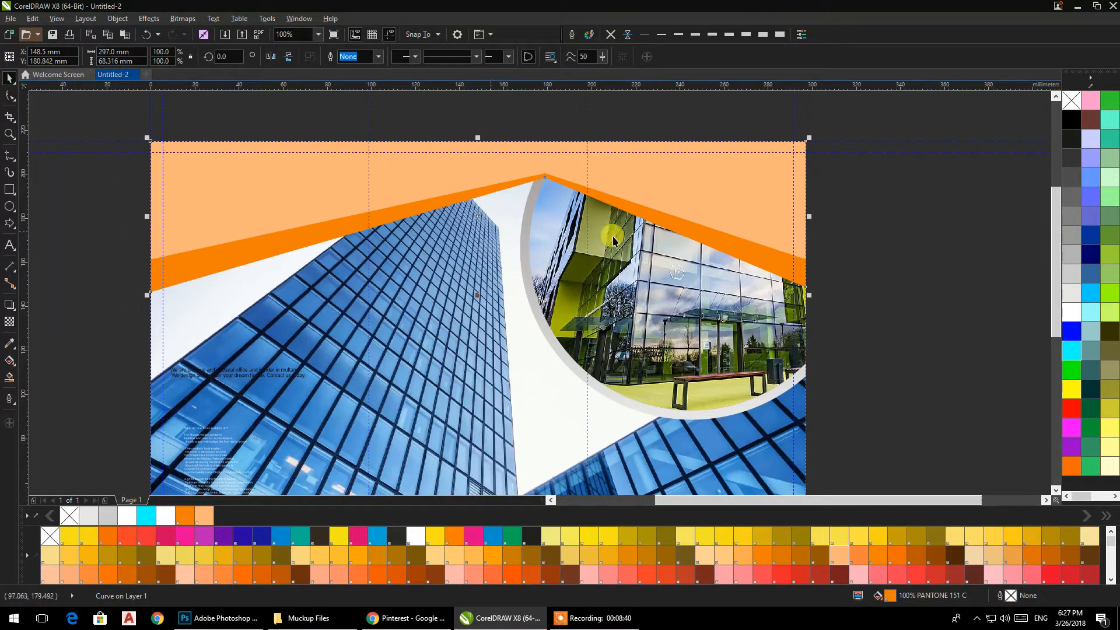
pyautogui.click(850, 242)
pyautogui.scroll(-1, 191, 241)
pyautogui.moveTo(192, 240); pyautogui.dragTo(208, 130)
pyautogui.scroll(1, 299, 251)
pyautogui.moveTo(278, 311); pyautogui.dragTo(281, 234)
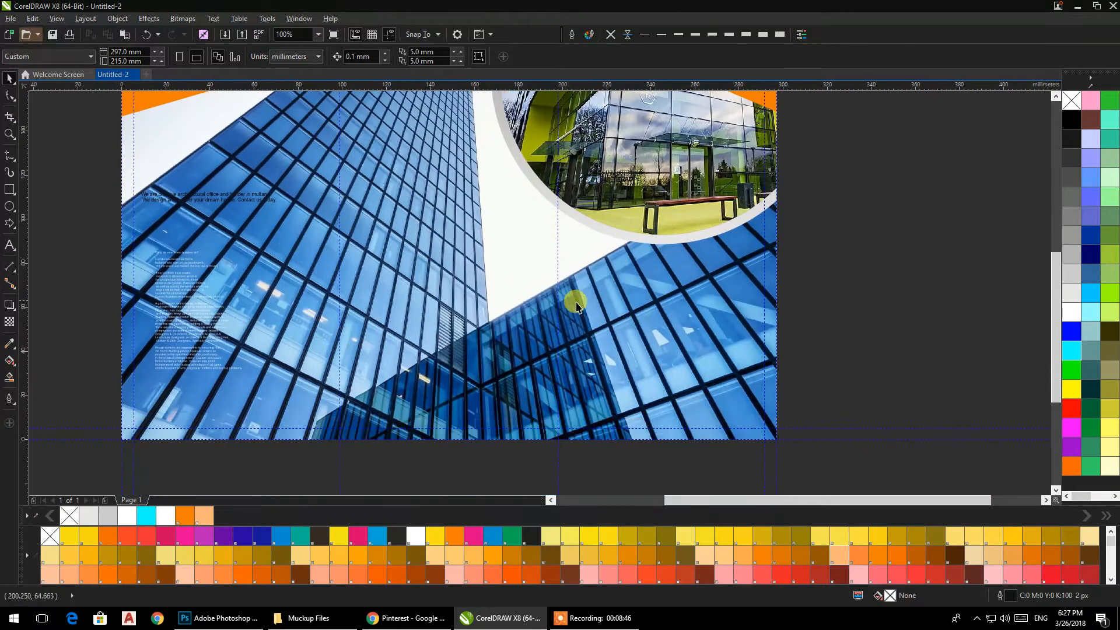
pyautogui.click(9, 190)
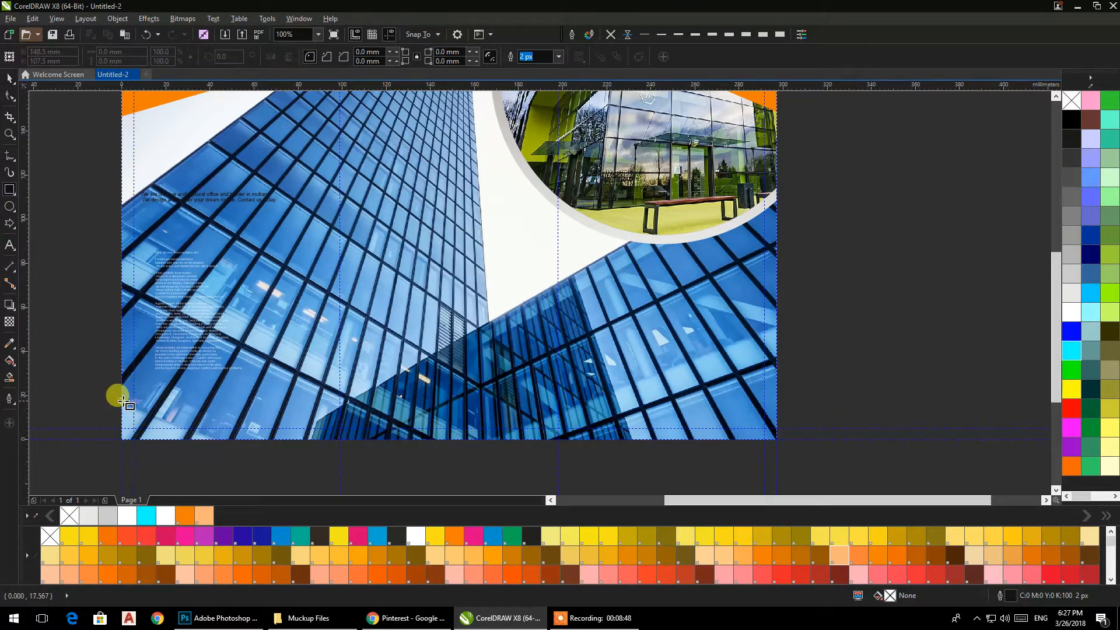
pyautogui.moveTo(121, 400); pyautogui.dragTo(777, 428)
pyautogui.click(10, 80)
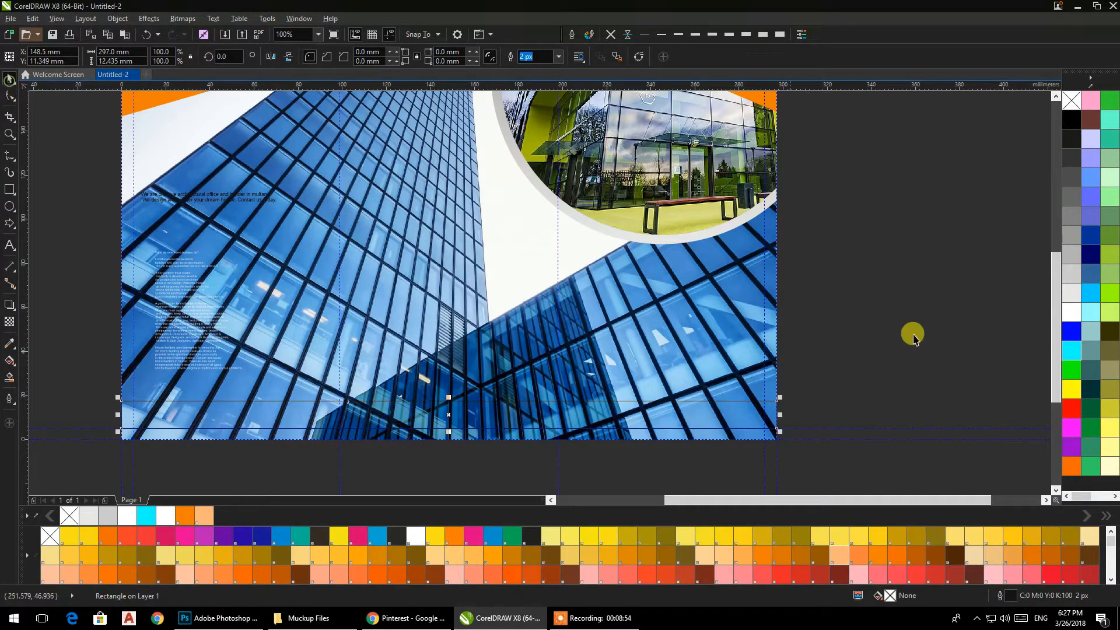
pyautogui.click(1069, 369)
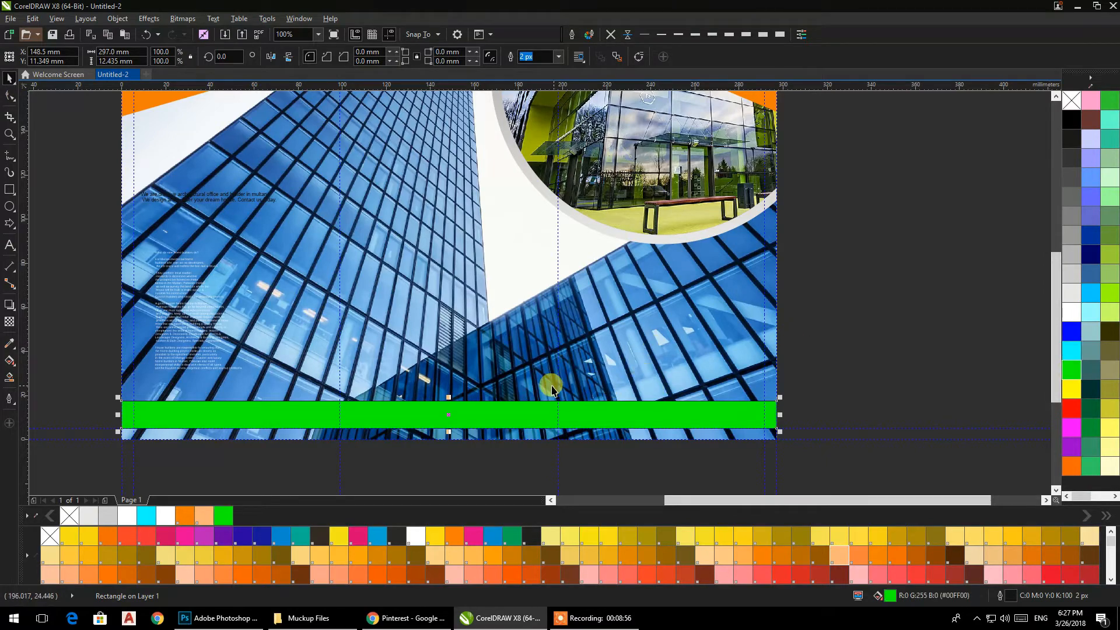
# - Remove the lower strip's outline and change its fill to white
pyautogui.scroll(3, 142, 413)
pyautogui.scroll(-1, 163, 405)
pyautogui.moveTo(163, 405); pyautogui.dragTo(431, 397)
pyautogui.scroll(2, 326, 391)
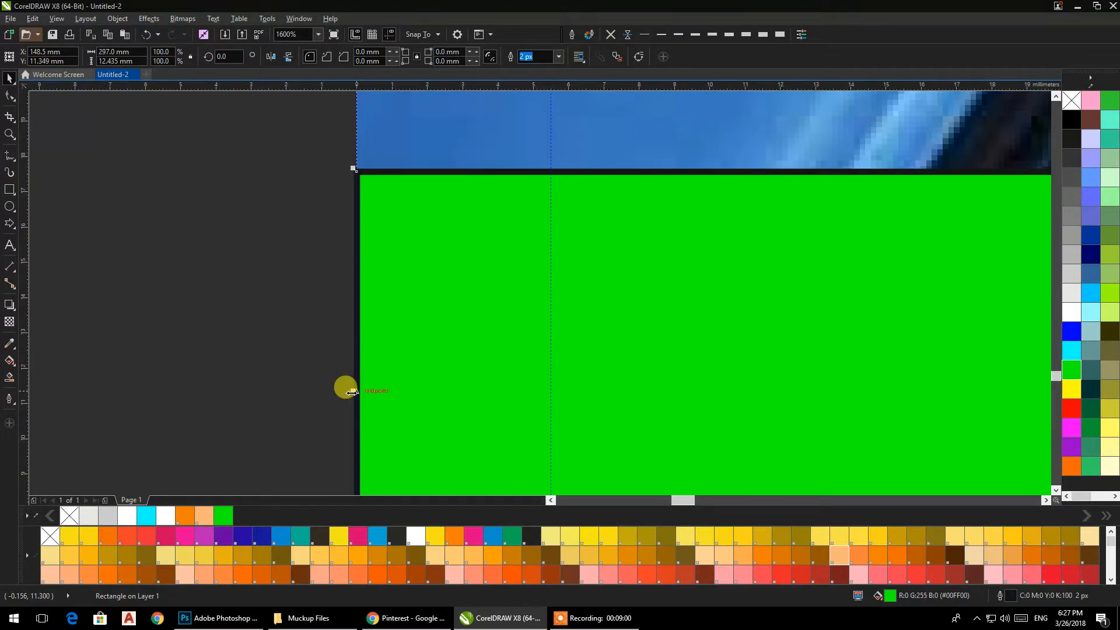
pyautogui.click(610, 36)
pyautogui.scroll(-3, 409, 234)
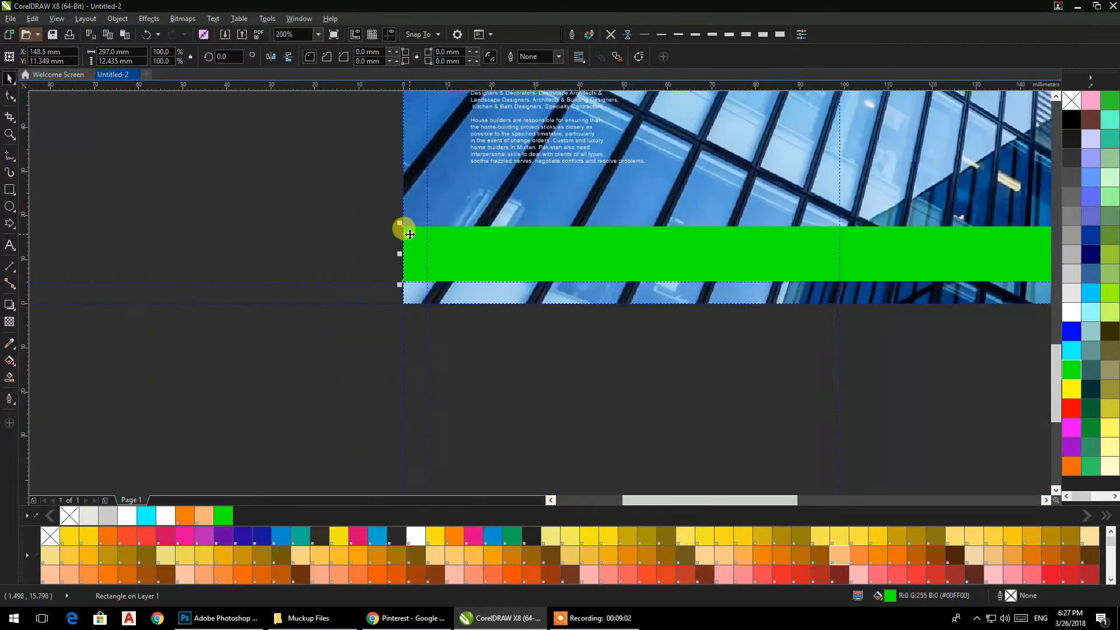
pyautogui.scroll(-1, 677, 230)
pyautogui.moveTo(701, 220); pyautogui.dragTo(345, 380)
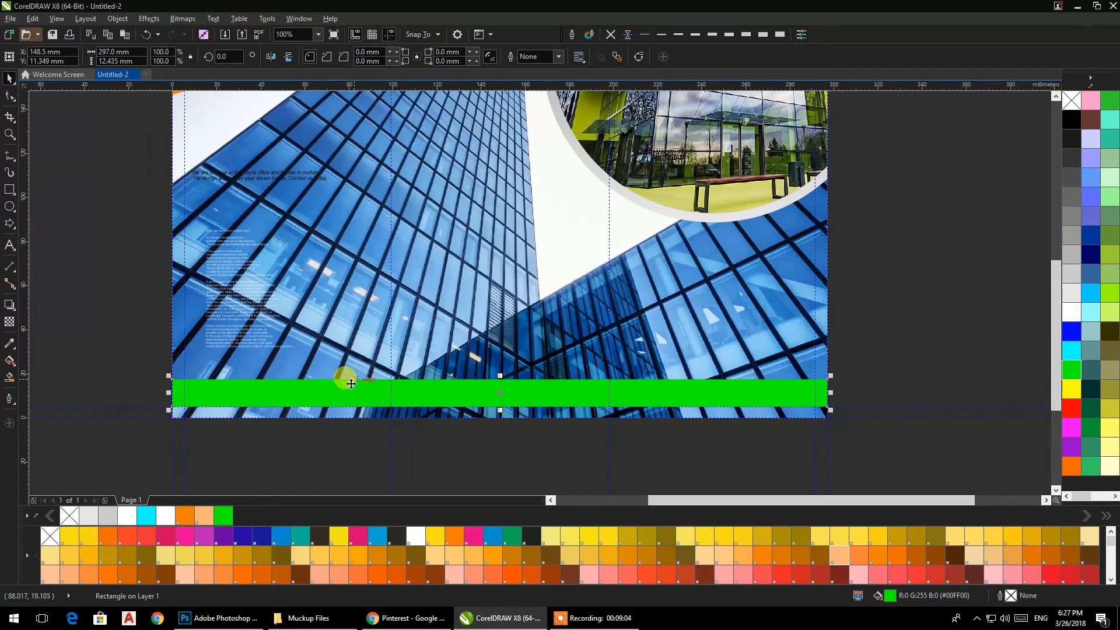
pyautogui.click(1071, 120)
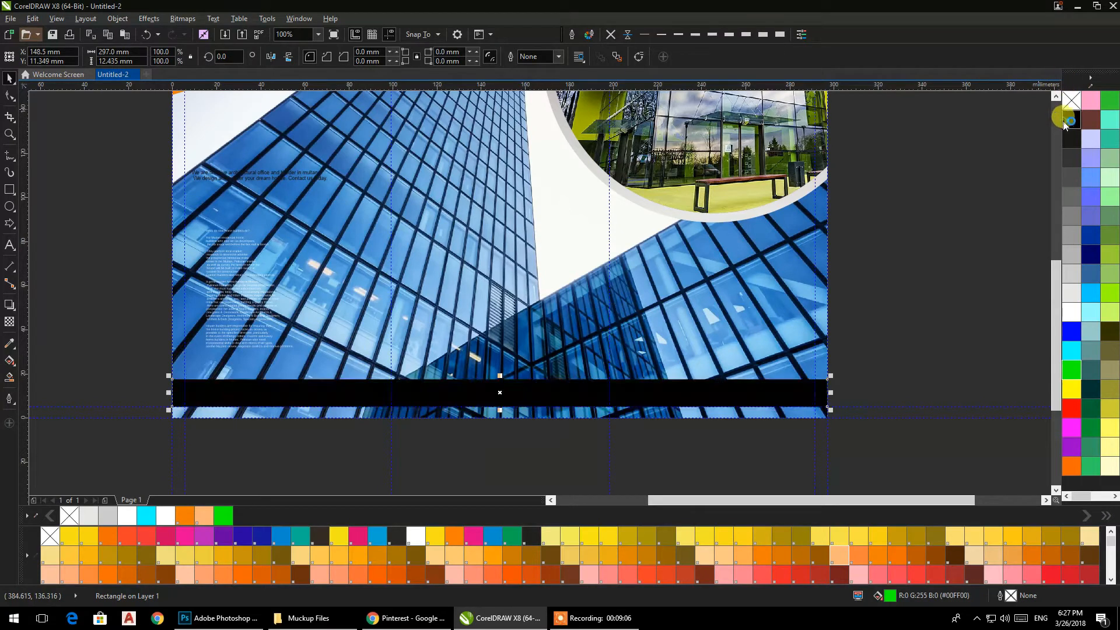
pyautogui.click(1076, 311)
# - Stretch the white strip's upper edge upward to a height of about 14.4 mm
pyautogui.scroll(1, 429, 397)
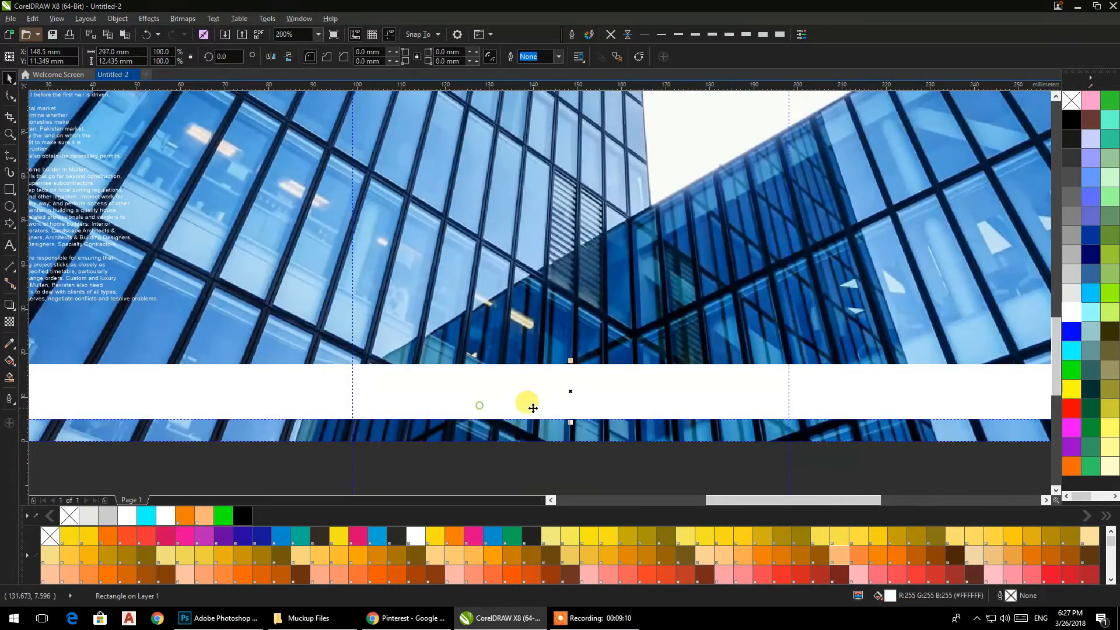
pyautogui.scroll(2, 570, 430)
pyautogui.moveTo(552, 151); pyautogui.dragTo(552, 120)
# - Duplicate the white strip about its centre at a height of about 10.6 mm, with a black hairline outline and no fill
pyautogui.moveTo(554, 378); pyautogui.dragTo(592, 357)
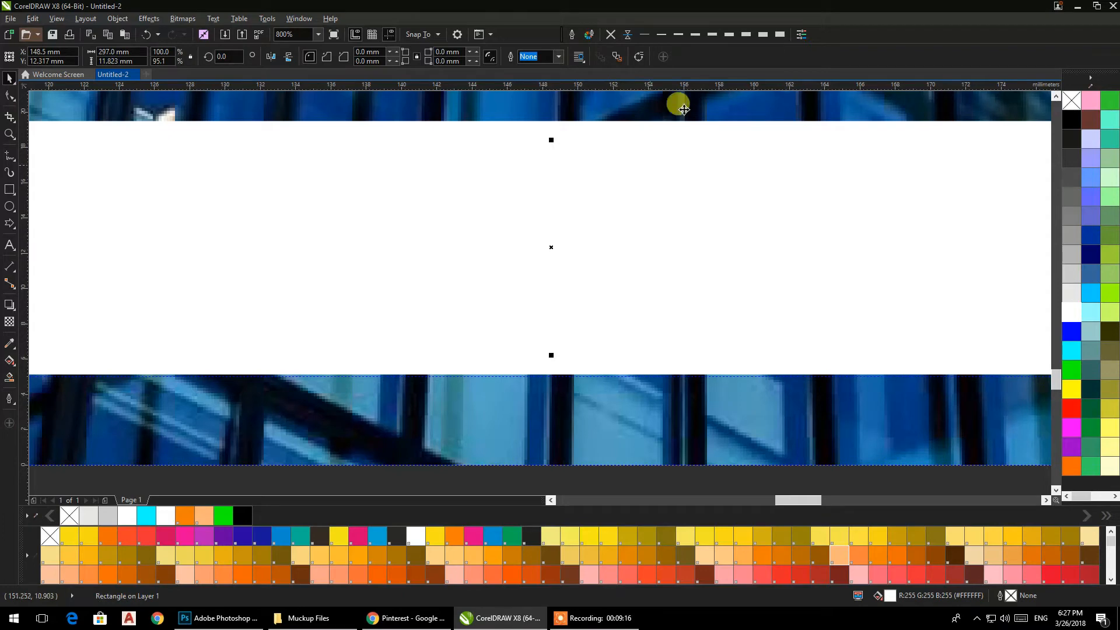
pyautogui.rightClick(1066, 125)
pyautogui.click(1065, 108)
pyautogui.scroll(-6, 813, 187)
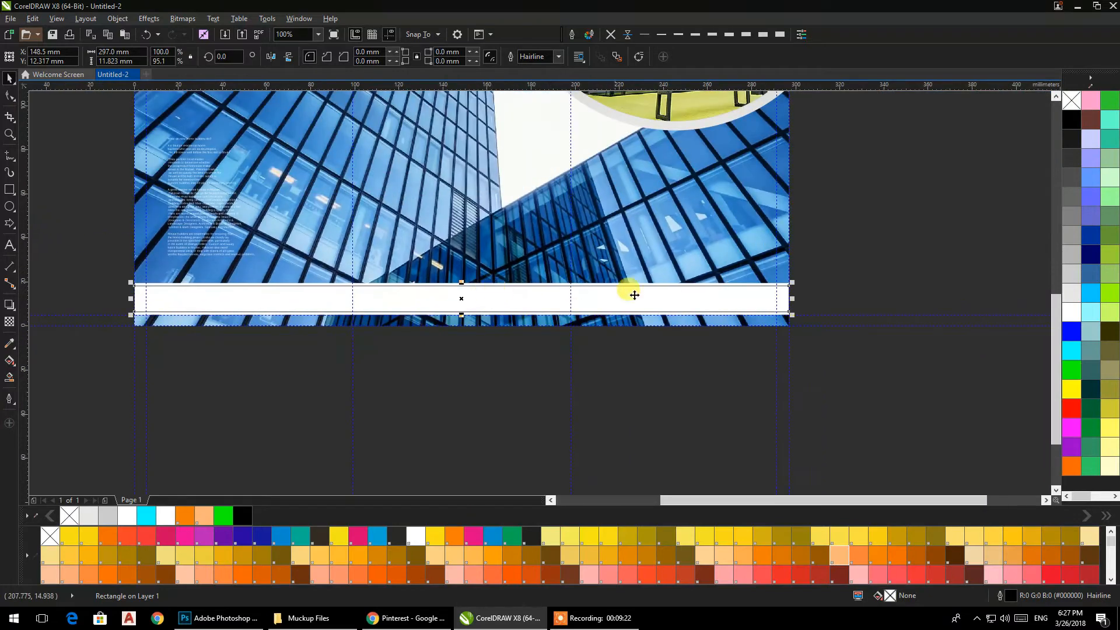
pyautogui.scroll(6, 515, 325)
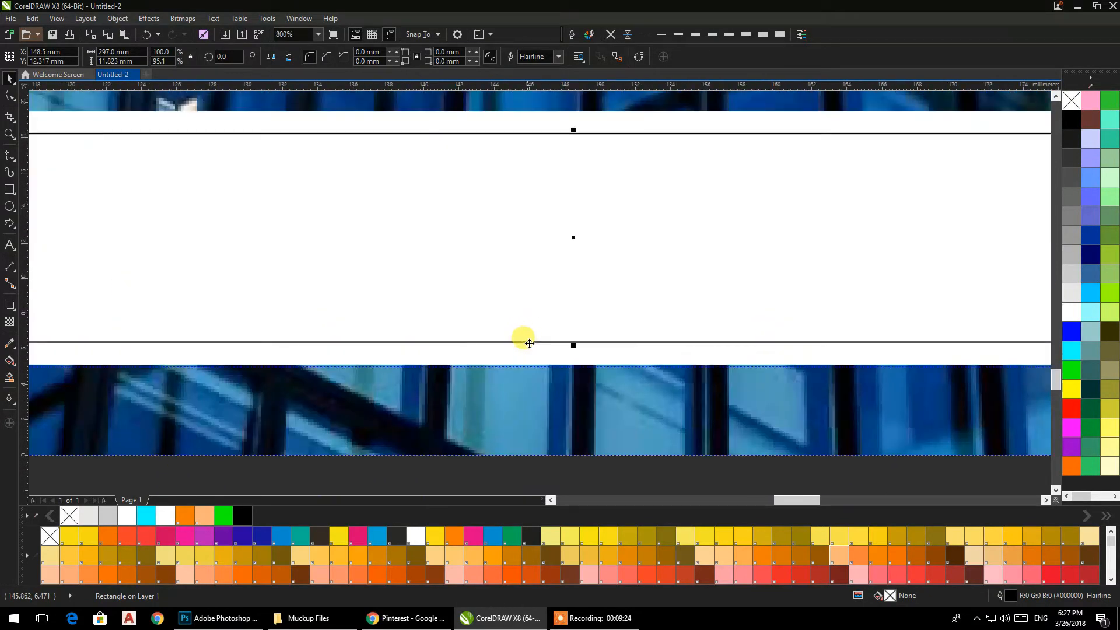
pyautogui.moveTo(572, 345); pyautogui.dragTo(574, 326)
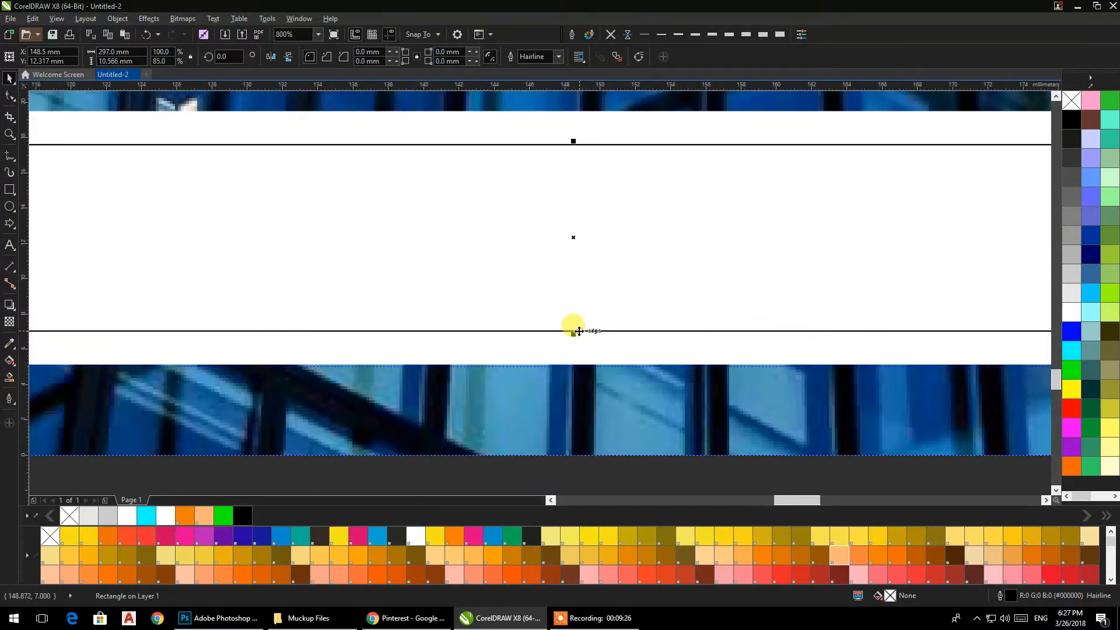
pyautogui.scroll(-6, 574, 327)
pyautogui.click(606, 424)
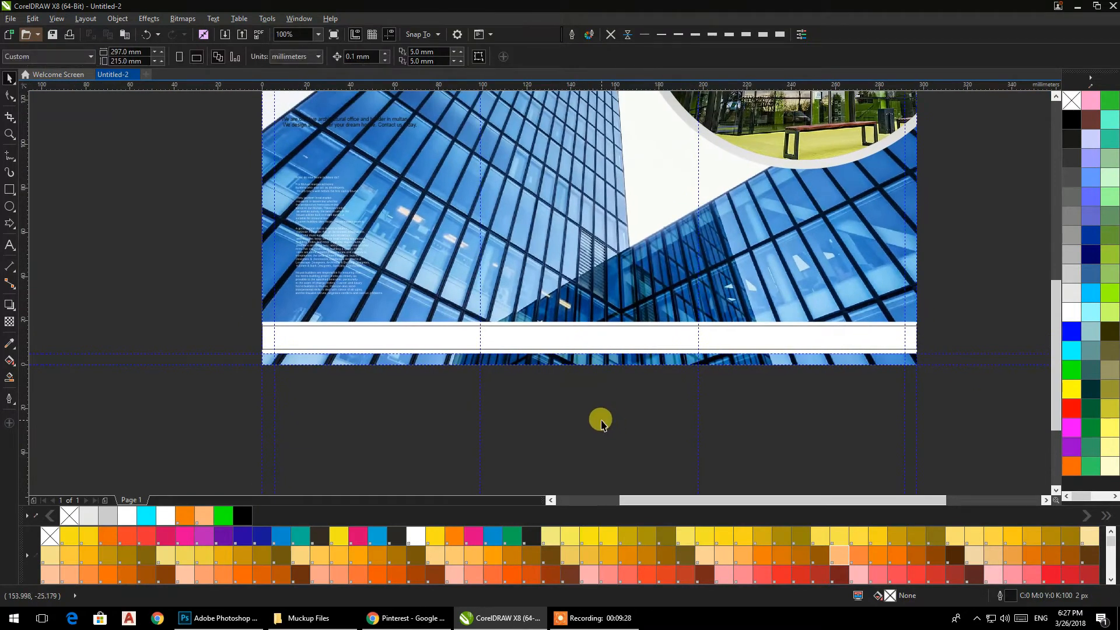
# - Fill the outer white strip with PANTONE 100 C, then change its fill to bright yellow
pyautogui.scroll(1, 608, 233)
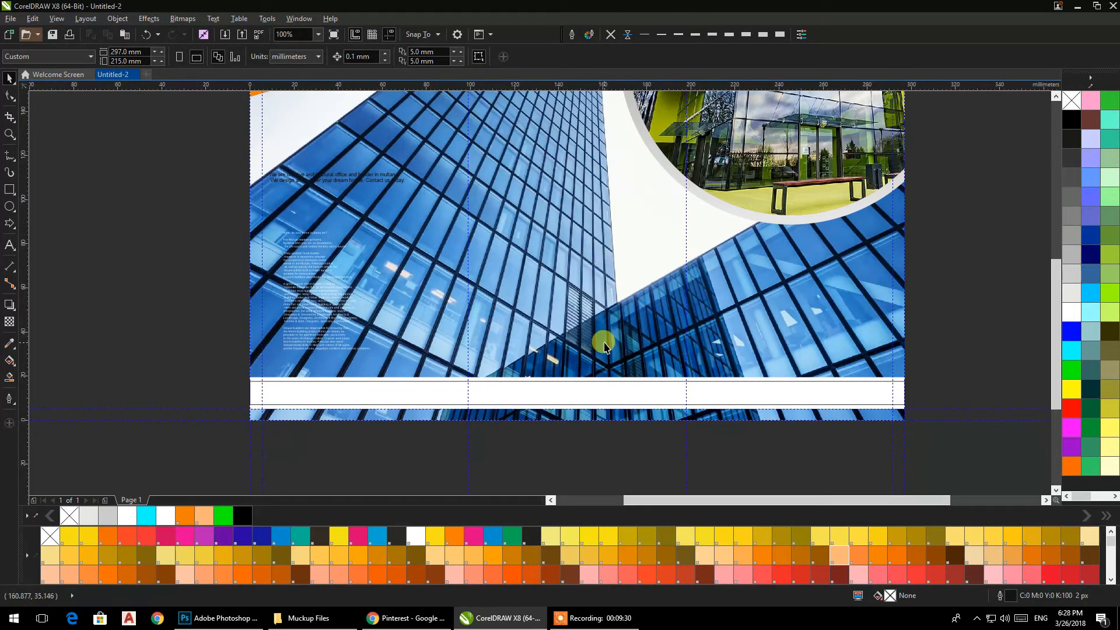
pyautogui.click(580, 378)
pyautogui.click(552, 537)
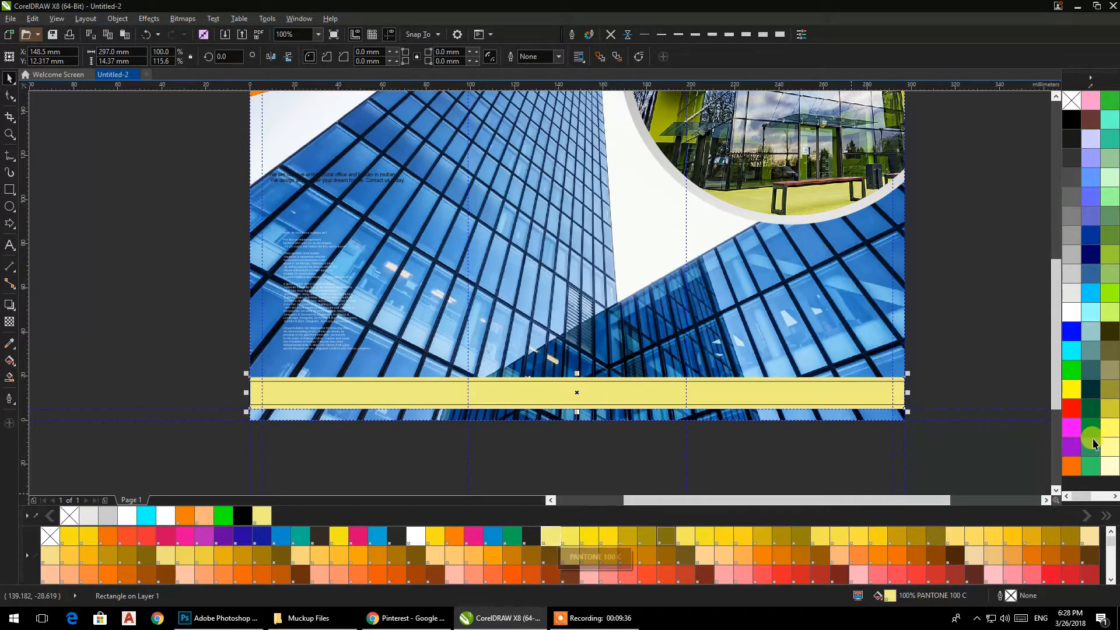
pyautogui.click(1072, 388)
pyautogui.click(953, 247)
pyautogui.moveTo(952, 245); pyautogui.dragTo(773, 339)
pyautogui.scroll(-1, 868, 335)
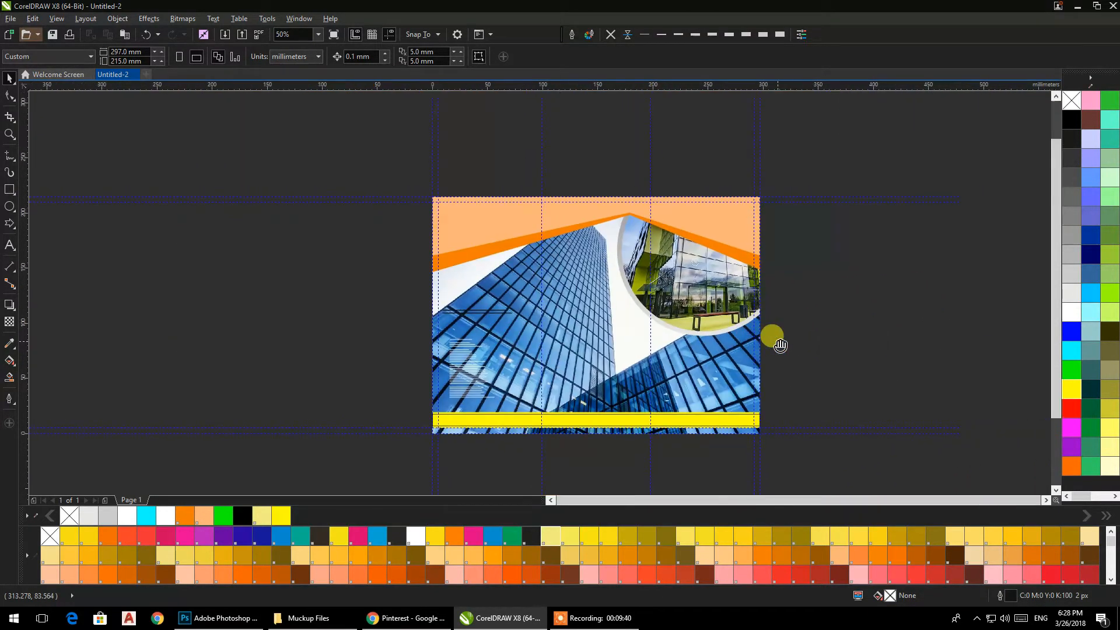
# - Draw a narrow vertical rectangle about 4.8 × 137.1 mm on the empty workspace to the left of the page and select it
pyautogui.moveTo(454, 386); pyautogui.dragTo(408, 378)
pyautogui.click(8, 247)
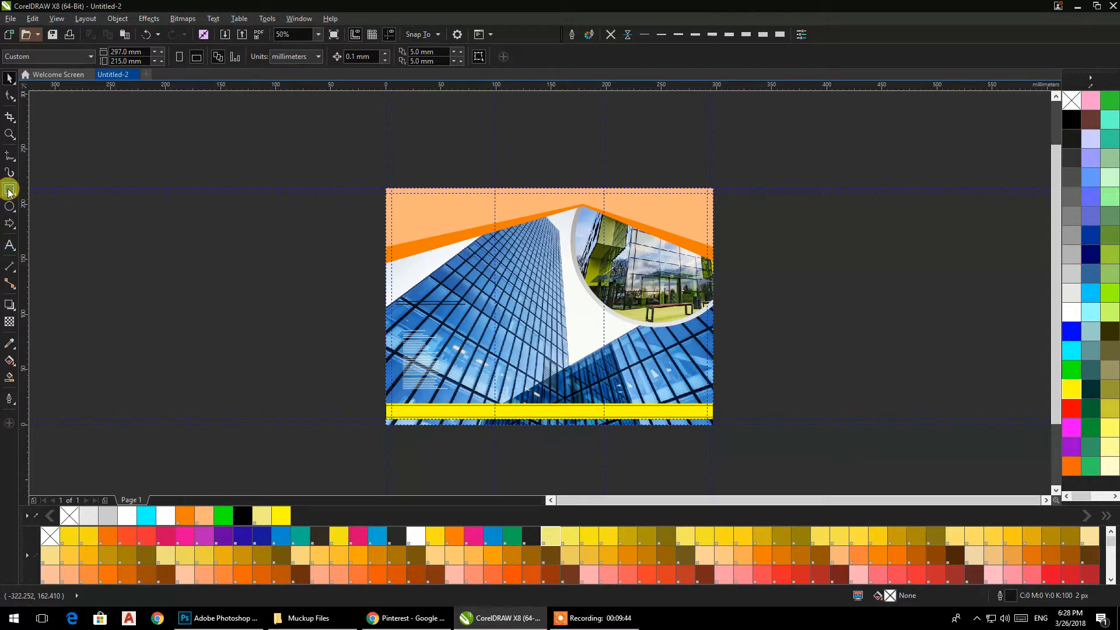
pyautogui.click(9, 191)
pyautogui.moveTo(263, 240); pyautogui.dragTo(268, 393)
pyautogui.click(10, 96)
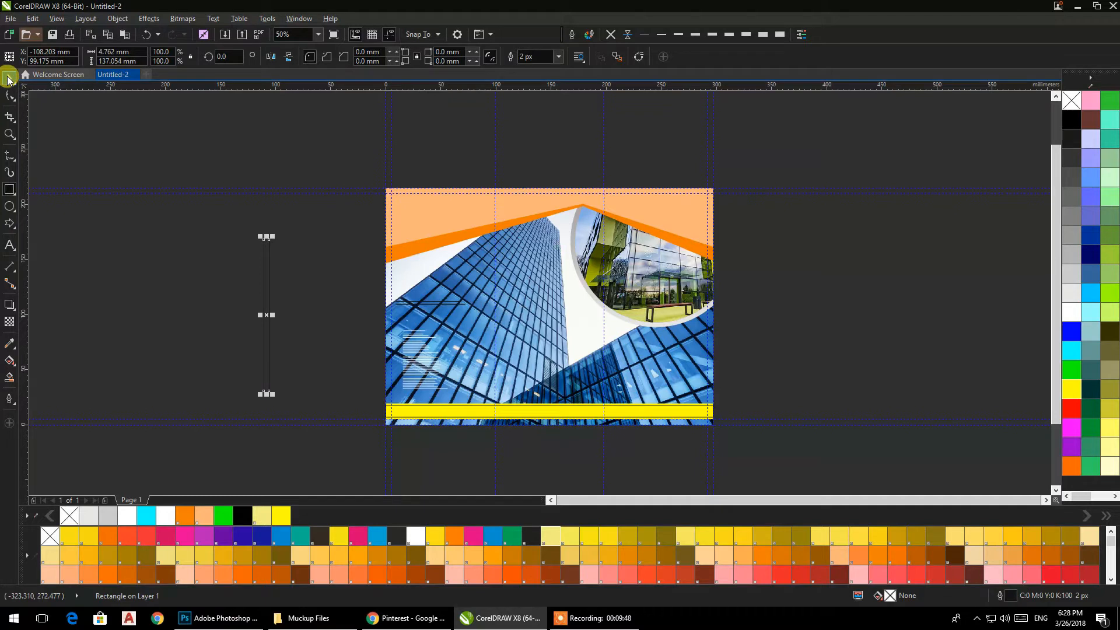
pyautogui.click(266, 394)
pyautogui.click(268, 386)
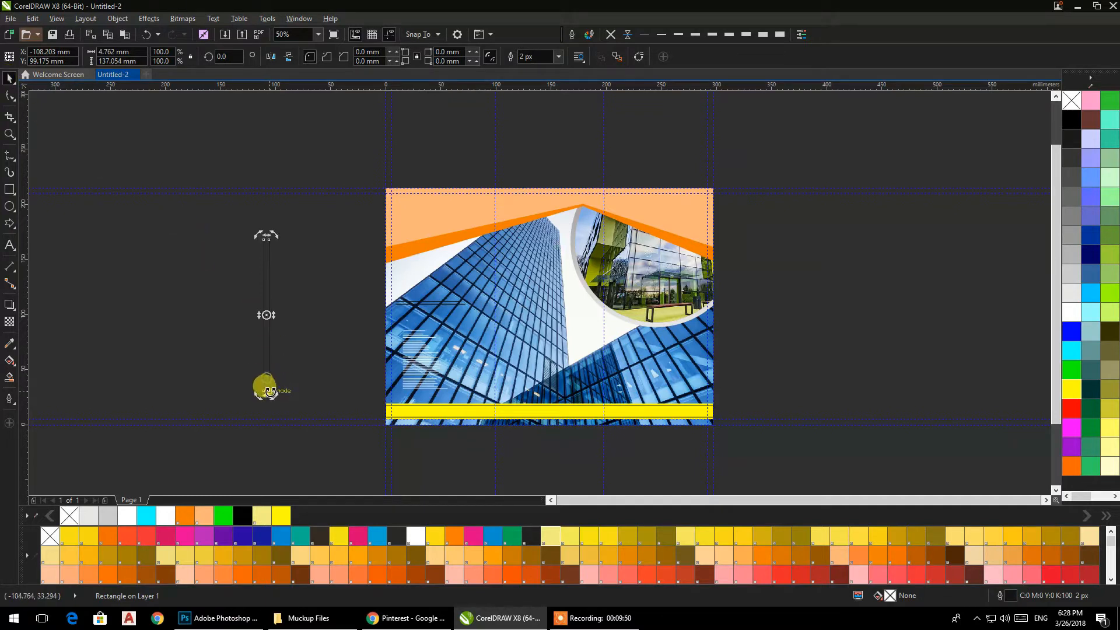
# - Rotate the narrow vertical bar about 16° and move it onto the page, across the boundary between the first two panels
pyautogui.moveTo(267, 394); pyautogui.dragTo(289, 388)
pyautogui.moveTo(271, 321); pyautogui.dragTo(500, 285)
pyautogui.click(233, 247)
# - Draw a circle about 97.4 mm across beside the page and duplicate it about its centre at about 114.3 mm
pyautogui.click(10, 206)
pyautogui.moveTo(253, 257); pyautogui.dragTo(365, 367)
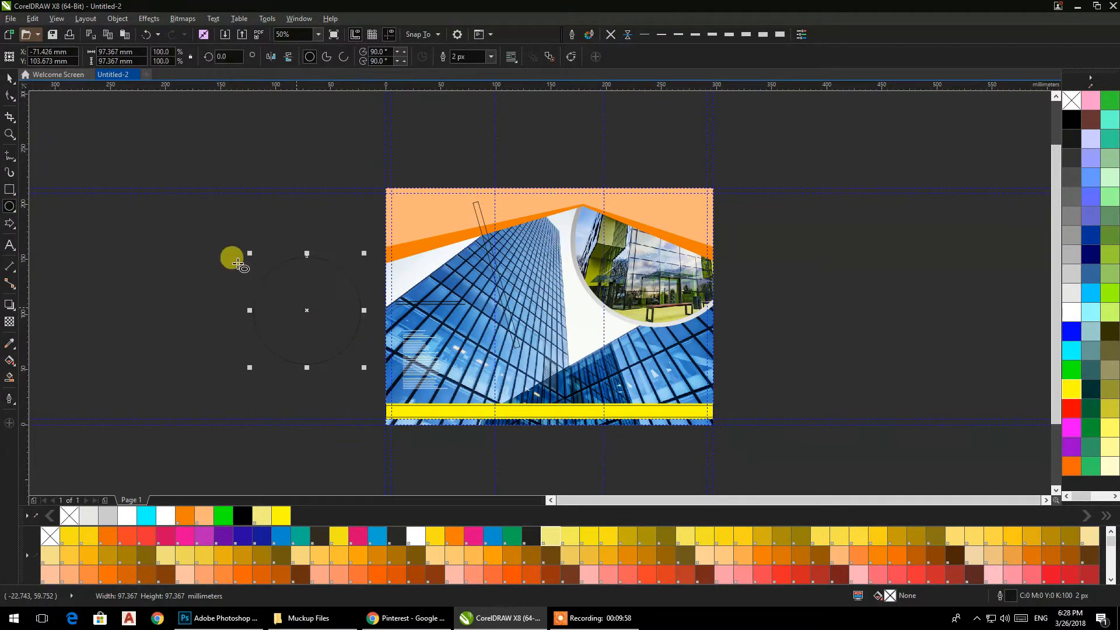
pyautogui.click(9, 78)
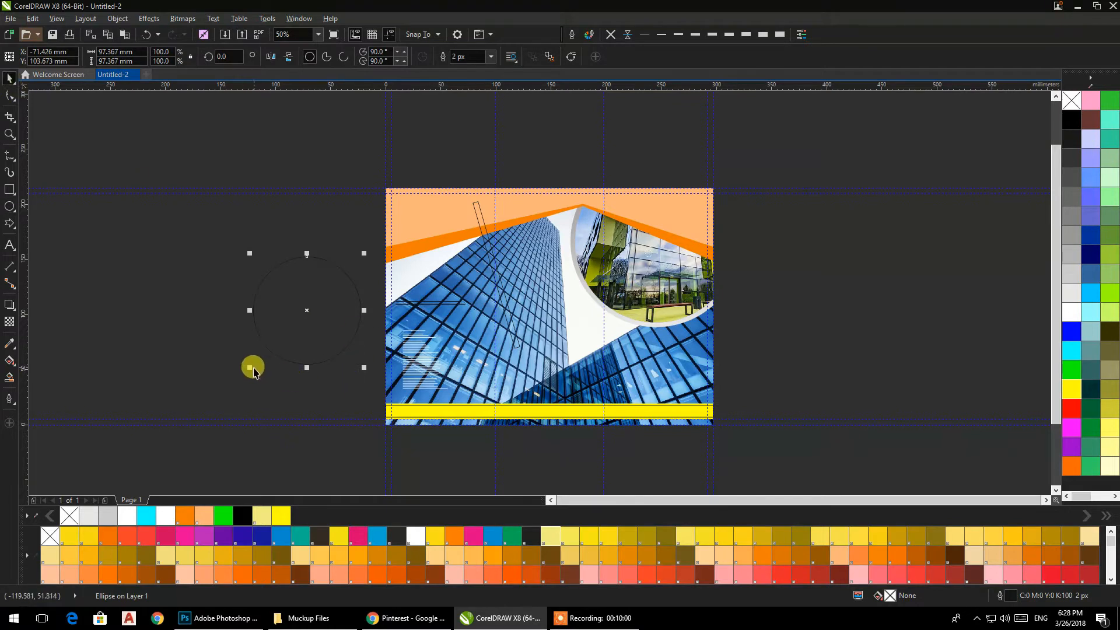
pyautogui.moveTo(251, 368); pyautogui.dragTo(240, 377)
pyautogui.click(211, 311)
# - Stretch the inner circle symmetrically to a width of about 101.1 mm
pyautogui.moveTo(314, 312); pyautogui.dragTo(385, 322)
pyautogui.scroll(1, 383, 323)
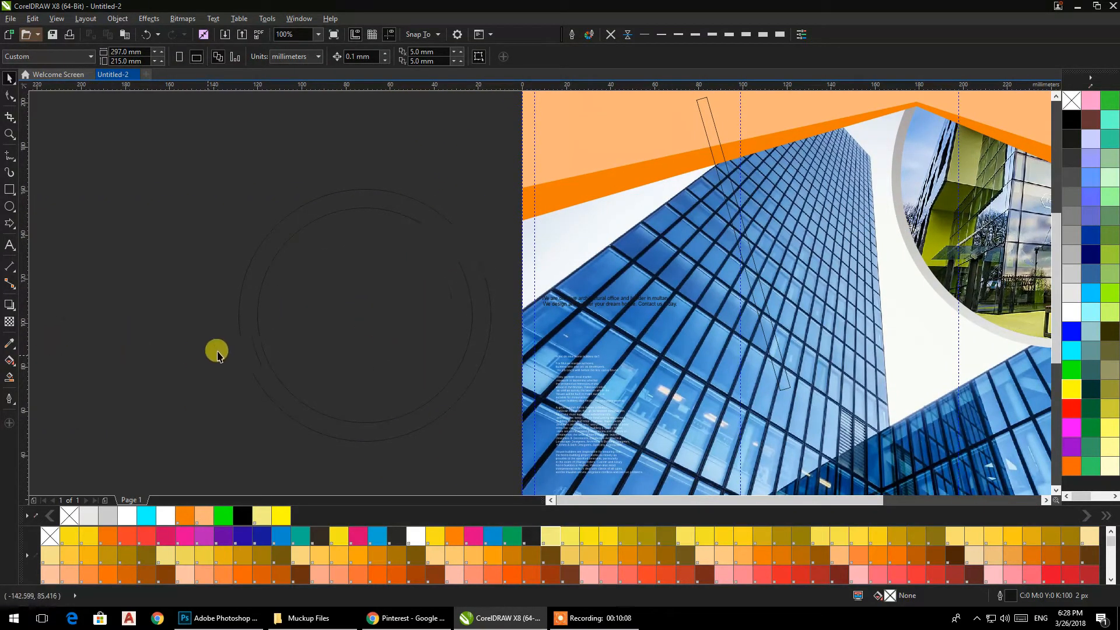
pyautogui.click(258, 331)
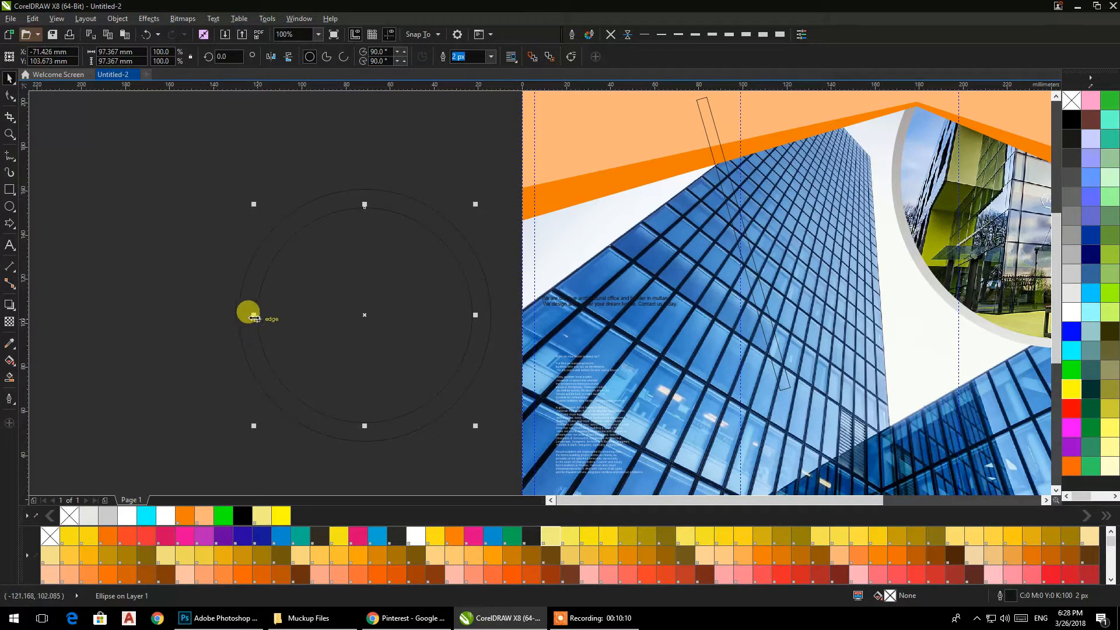
pyautogui.moveTo(254, 317); pyautogui.dragTo(250, 320)
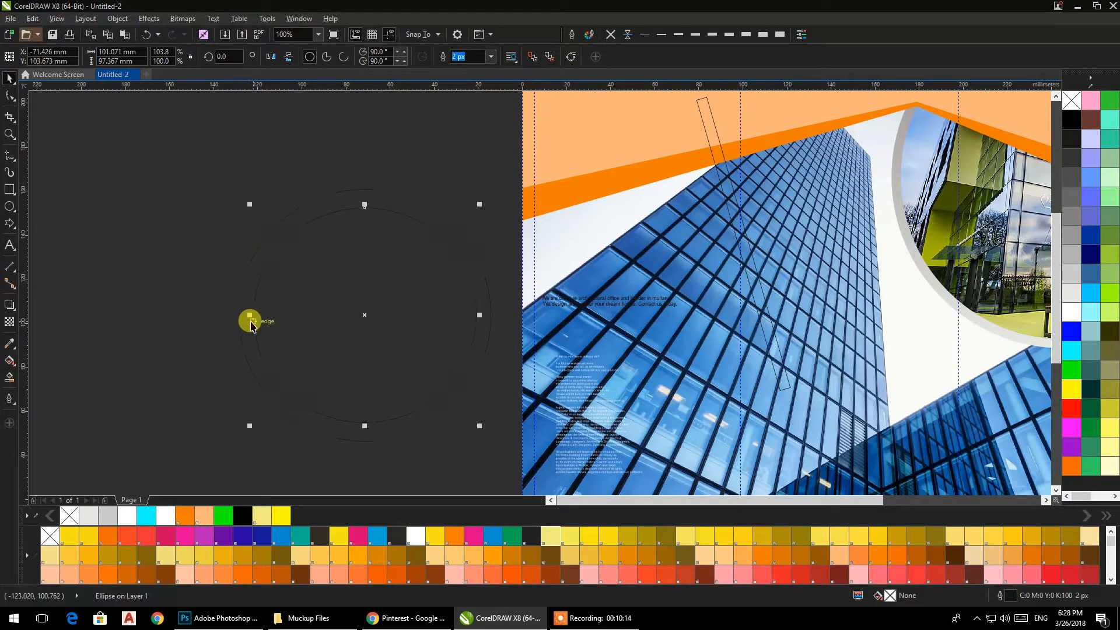
pyautogui.click(131, 315)
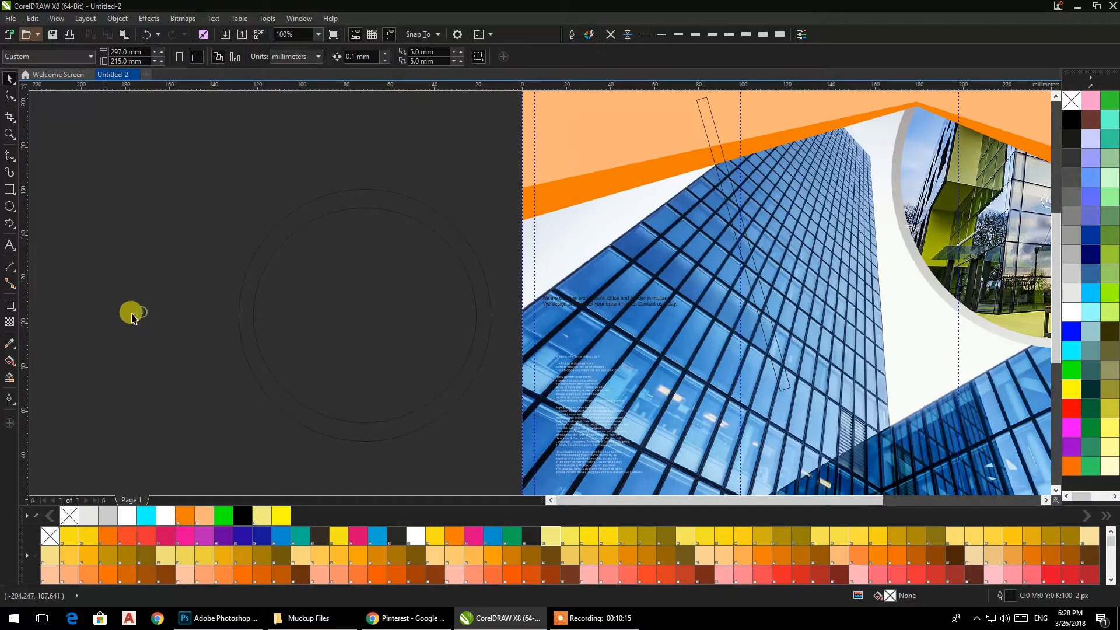
# - Give the outer circle a vertical linear fountain fill running from yellow at its base to orange at its top
pyautogui.click(10, 360)
pyautogui.moveTo(366, 439); pyautogui.dragTo(366, 188)
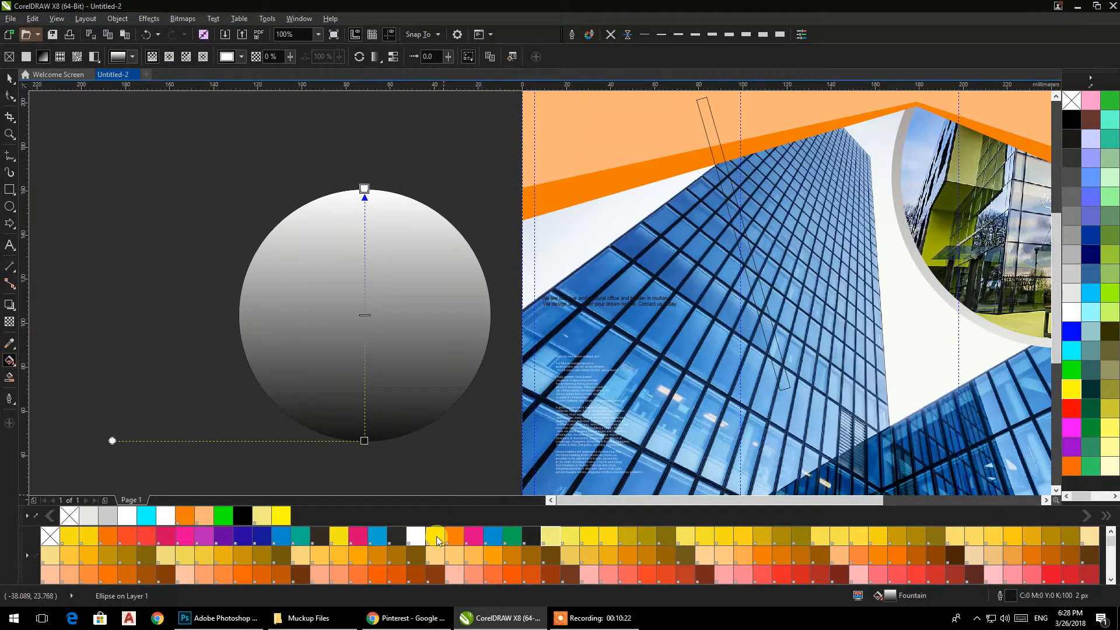
pyautogui.moveTo(362, 436); pyautogui.dragTo(363, 440)
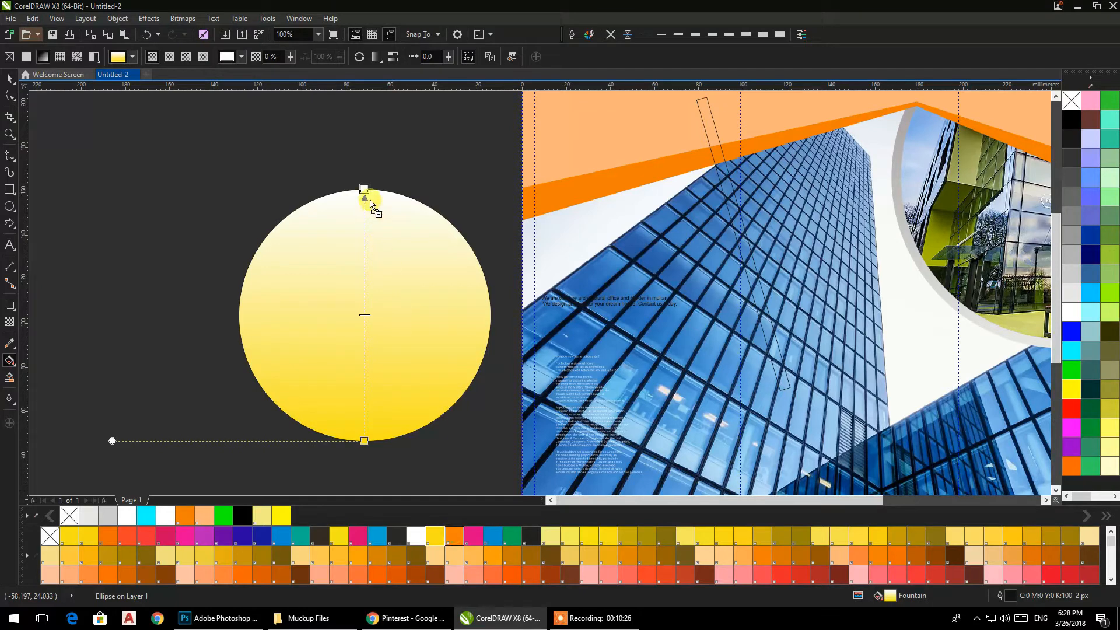
pyautogui.moveTo(364, 191); pyautogui.dragTo(363, 188)
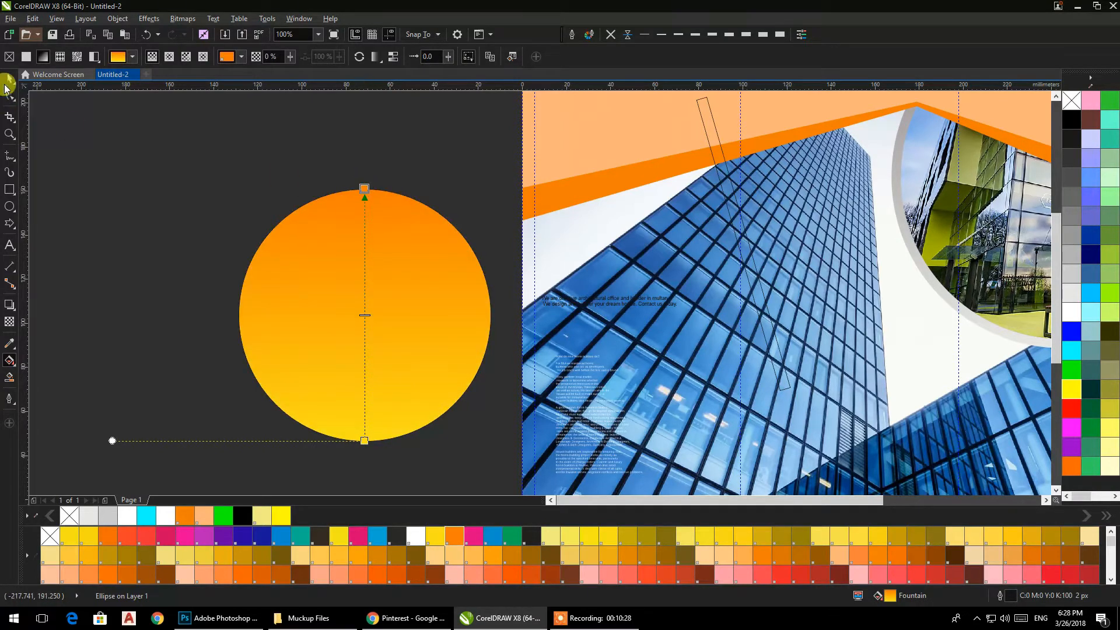
# - Move the larger circle off the smaller one and copy its orange-yellow fountain fill onto the smaller circle
pyautogui.click(8, 78)
pyautogui.moveTo(315, 241); pyautogui.dragTo(195, 208)
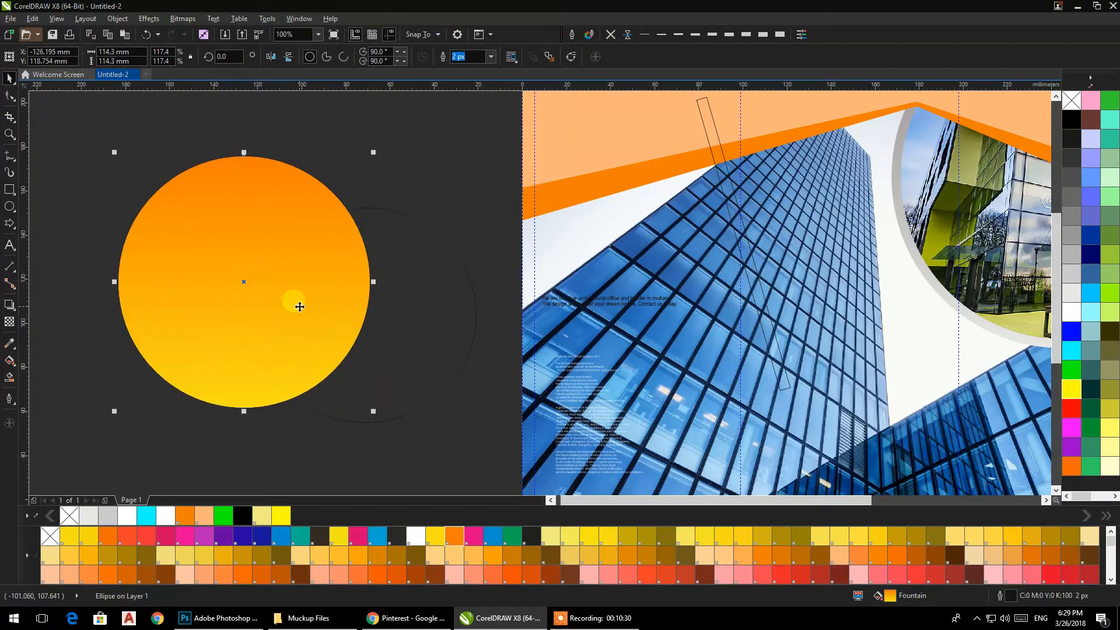
pyautogui.moveTo(884, 593); pyautogui.dragTo(443, 324)
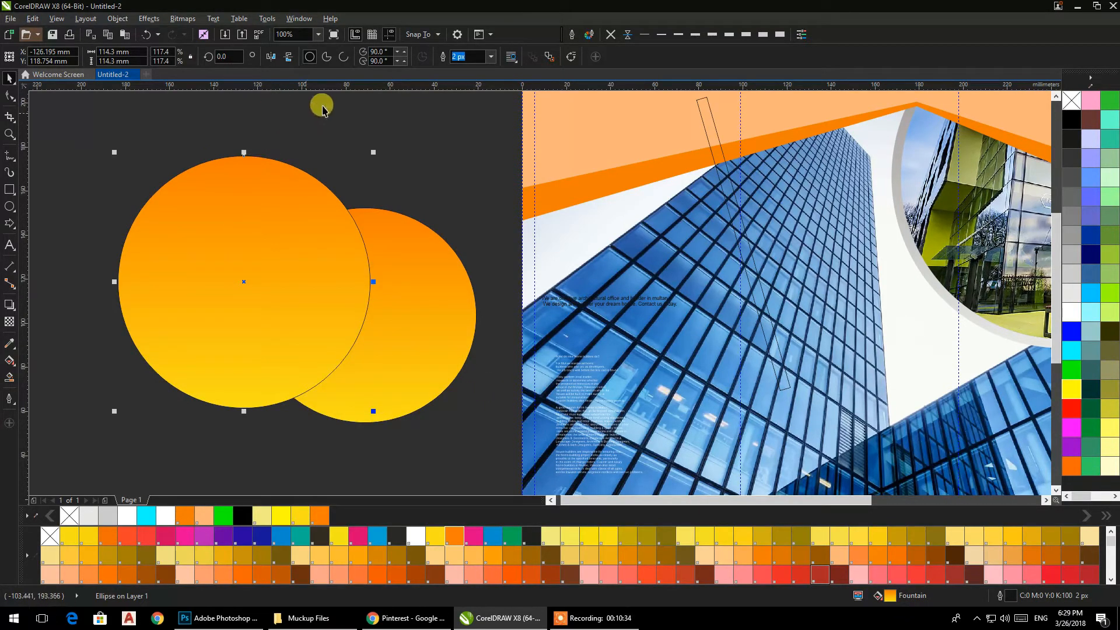
# - Mirror the larger circle vertically, centre it behind the smaller circle, and remove both outlines
pyautogui.click(290, 61)
pyautogui.moveTo(300, 218); pyautogui.dragTo(427, 250)
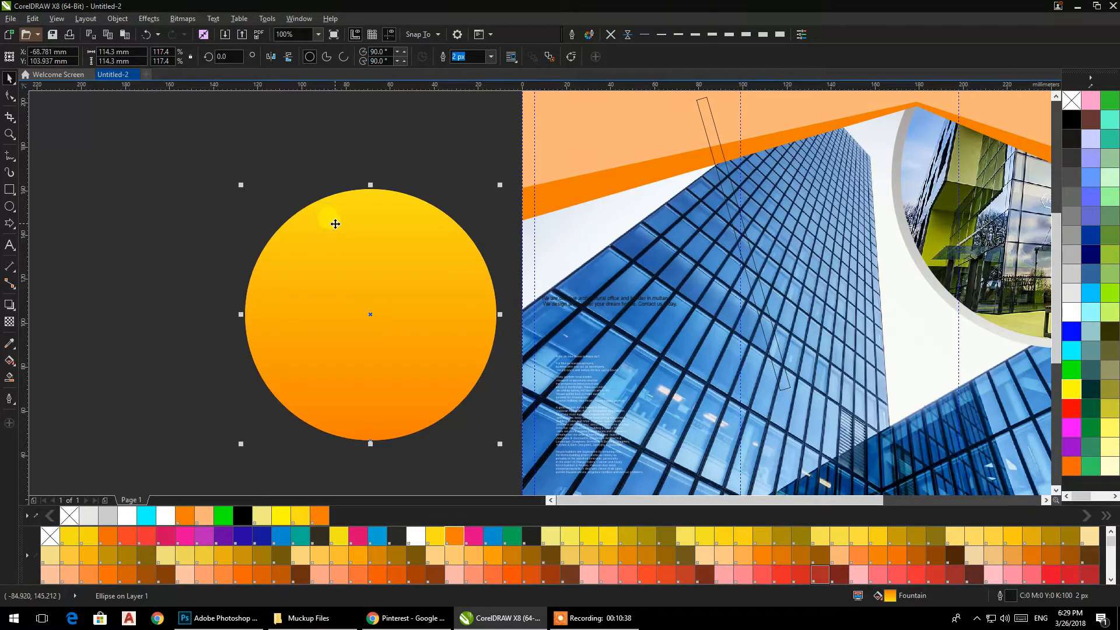
pyautogui.hotkey('shift', 'pagedown')
pyautogui.moveTo(195, 140); pyautogui.dragTo(511, 456)
pyautogui.press('c')
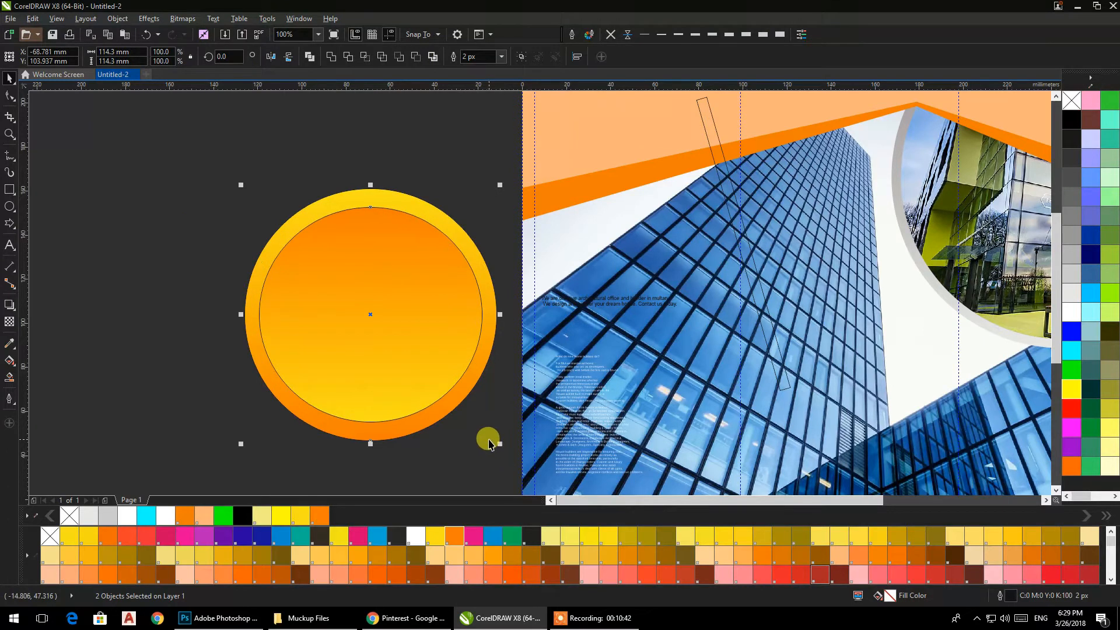
pyautogui.click(611, 34)
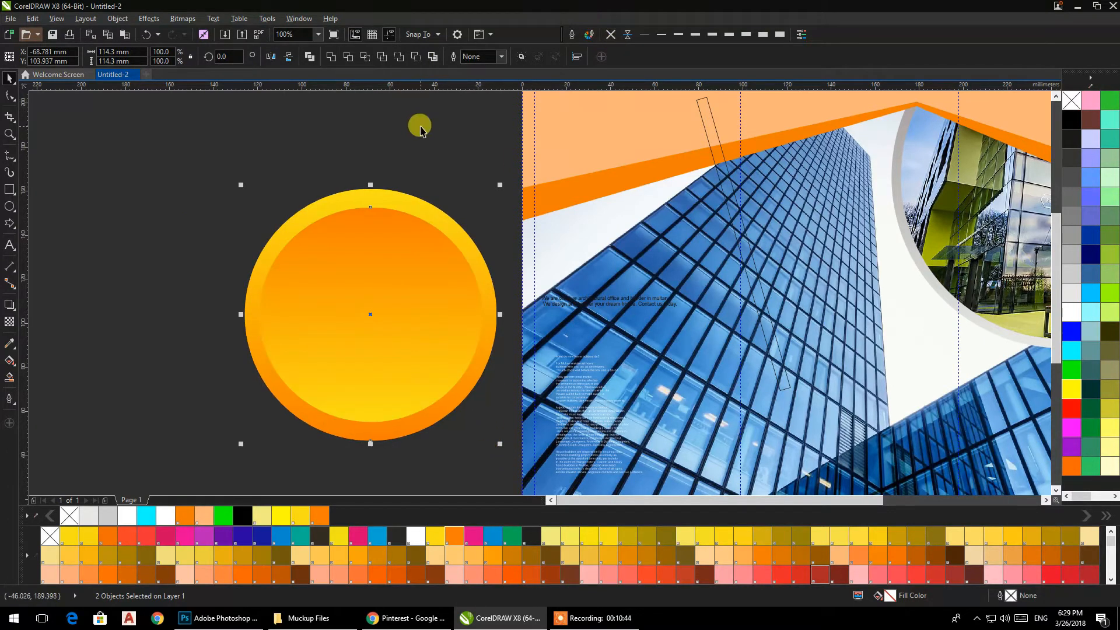
# - Copy the inner circle's fountain fill onto the slanted bar and remove the bar's outline
pyautogui.scroll(-2, 420, 128)
pyautogui.moveTo(410, 117); pyautogui.dragTo(306, 227)
pyautogui.click(291, 225)
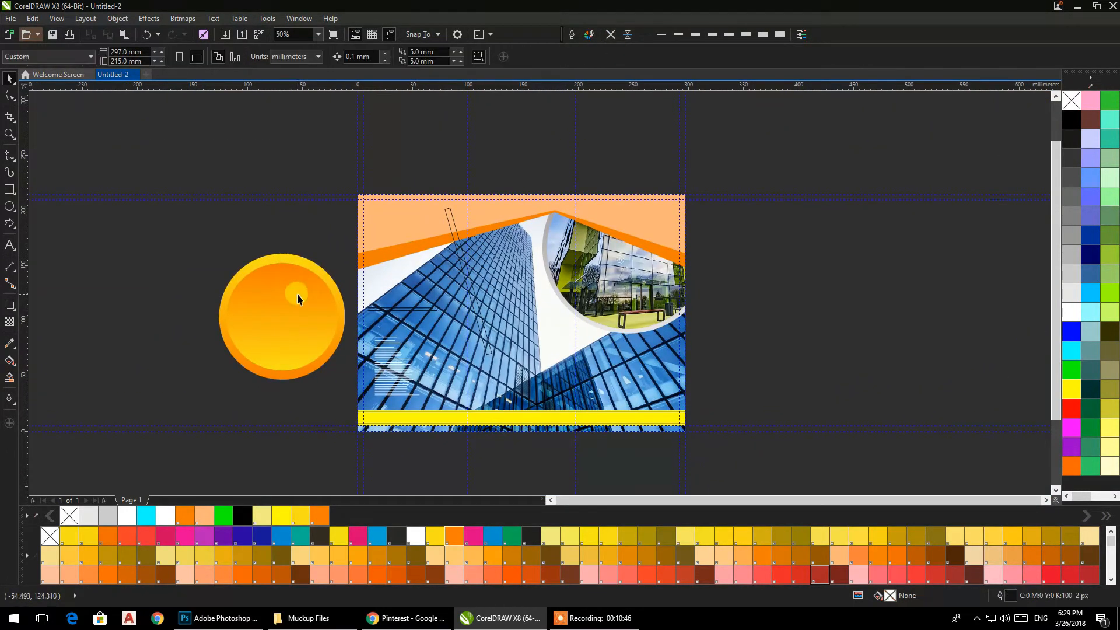
pyautogui.click(292, 334)
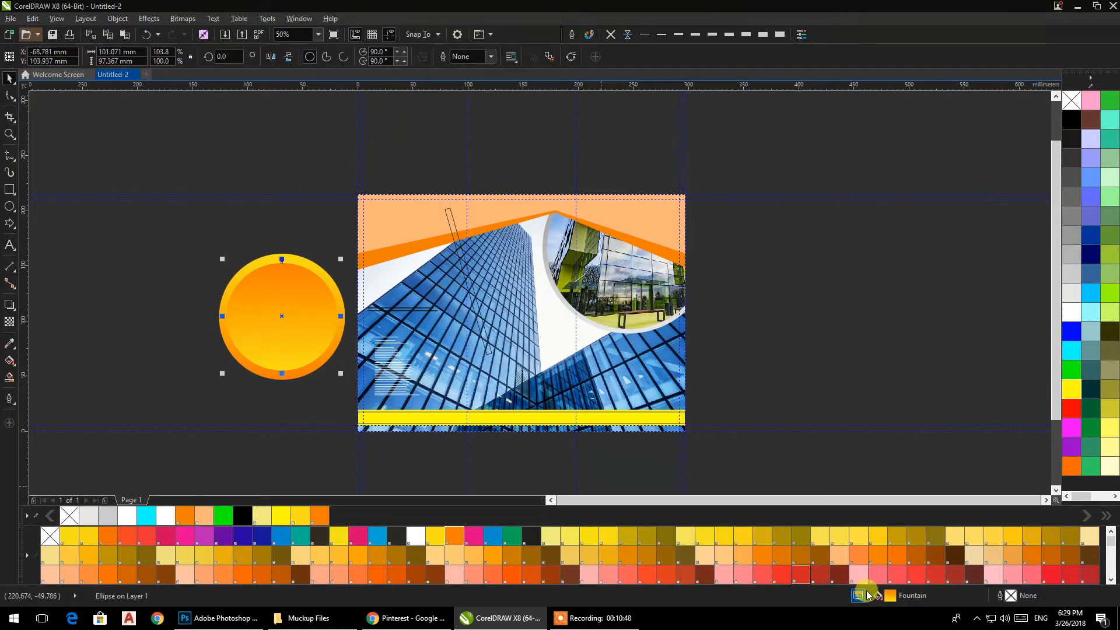
pyautogui.moveTo(896, 599); pyautogui.dragTo(461, 260)
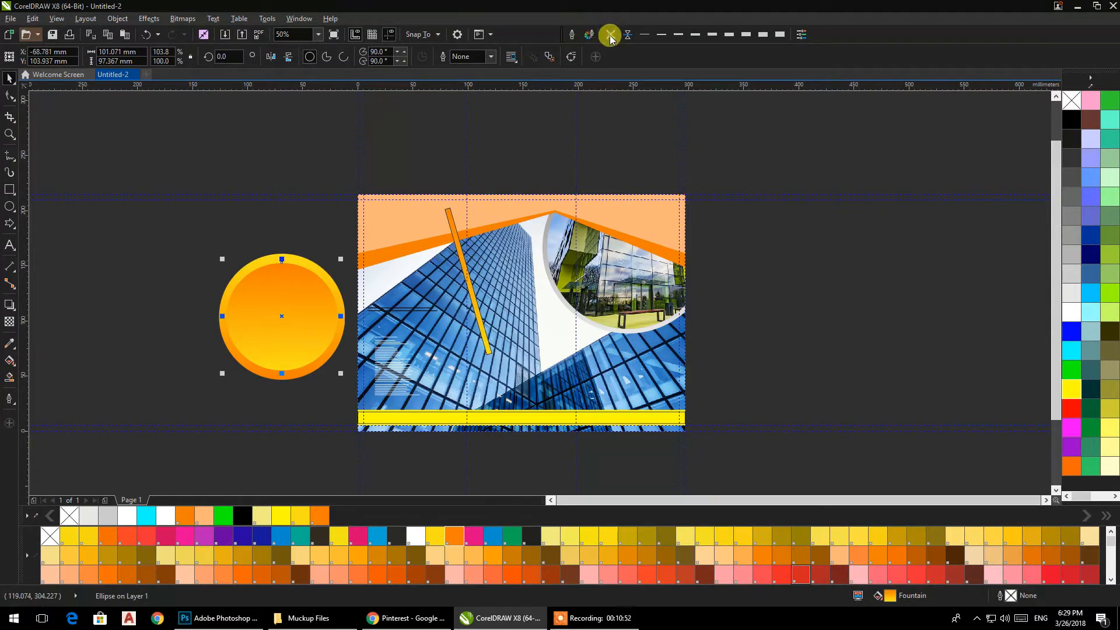
pyautogui.click(424, 143)
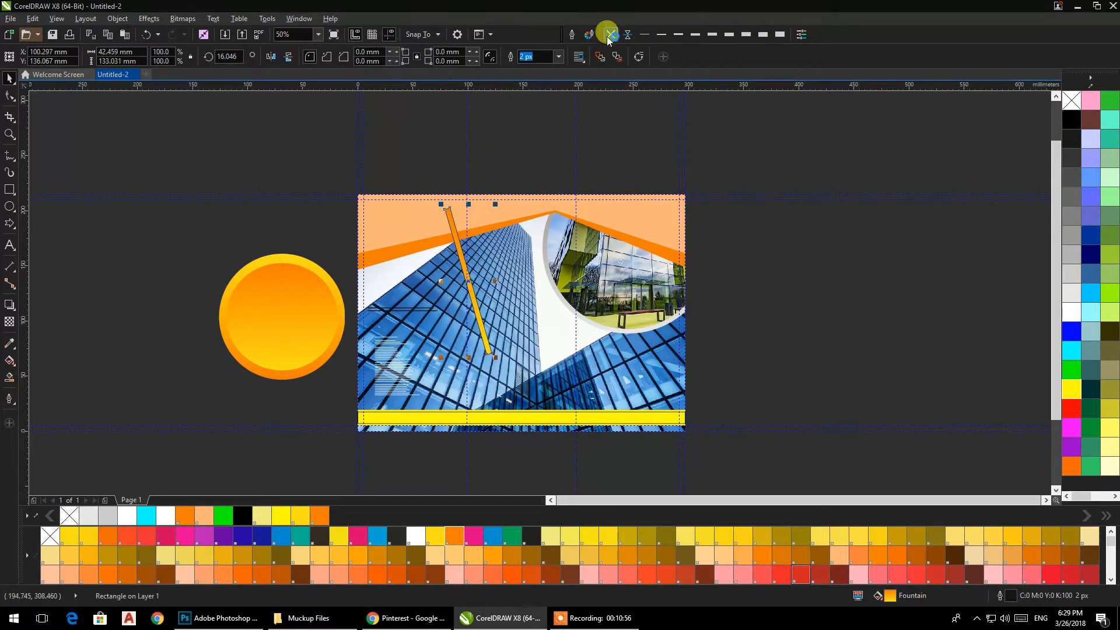
pyautogui.click(461, 251)
# - Move both orange circles onto the page's lower middle and PowerClip them inside the page-sized background frame
pyautogui.moveTo(165, 228); pyautogui.dragTo(355, 383)
pyautogui.moveTo(292, 320); pyautogui.dragTo(506, 386)
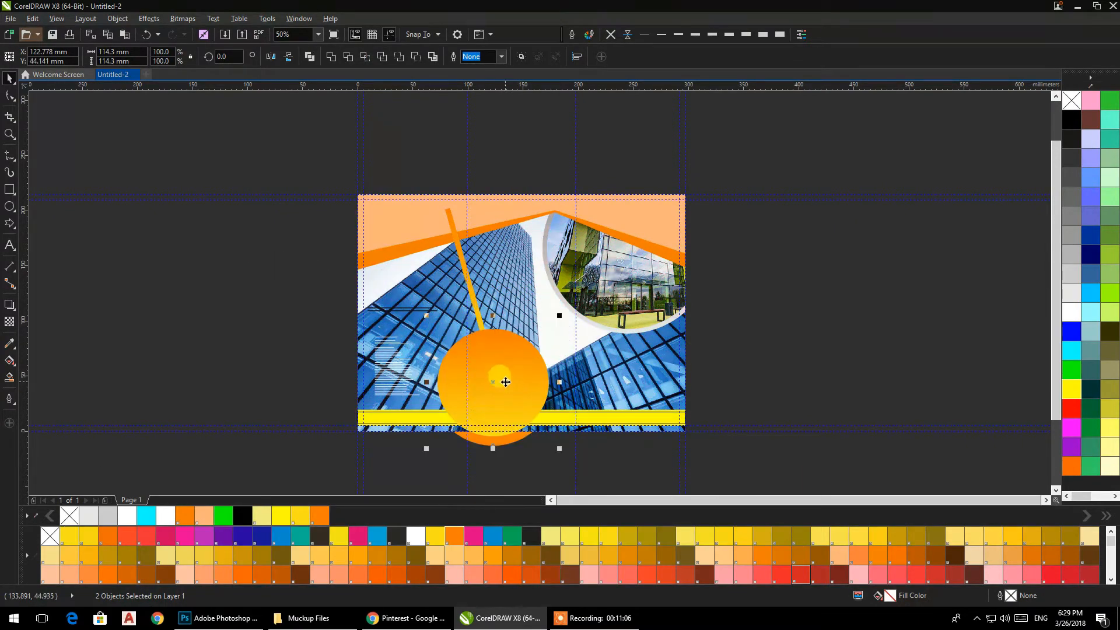
pyautogui.scroll(2, 507, 386)
pyautogui.scroll(-2, 500, 375)
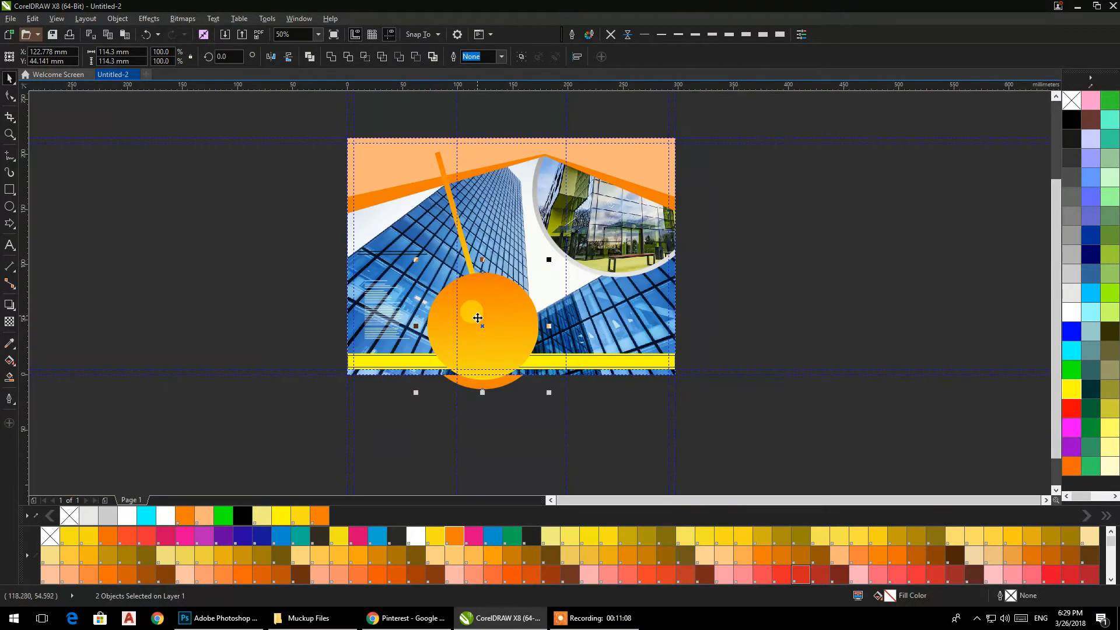
pyautogui.rightClick(482, 329)
pyautogui.click(514, 331)
pyautogui.click(652, 317)
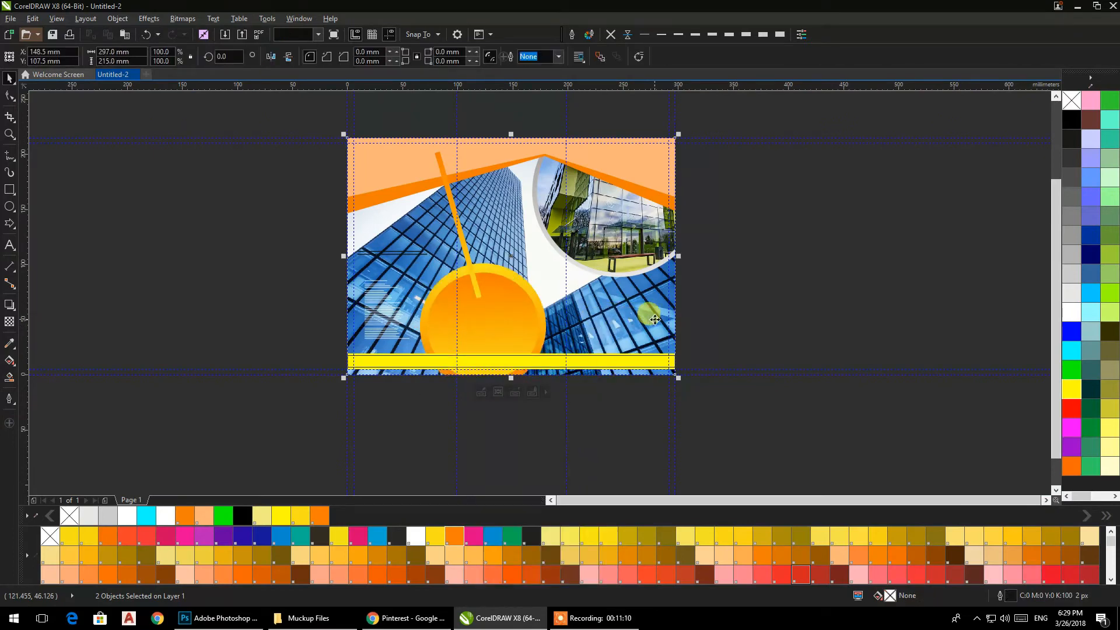
pyautogui.keyDown('ctrl'); pyautogui.click(655, 319); pyautogui.keyUp('ctrl')
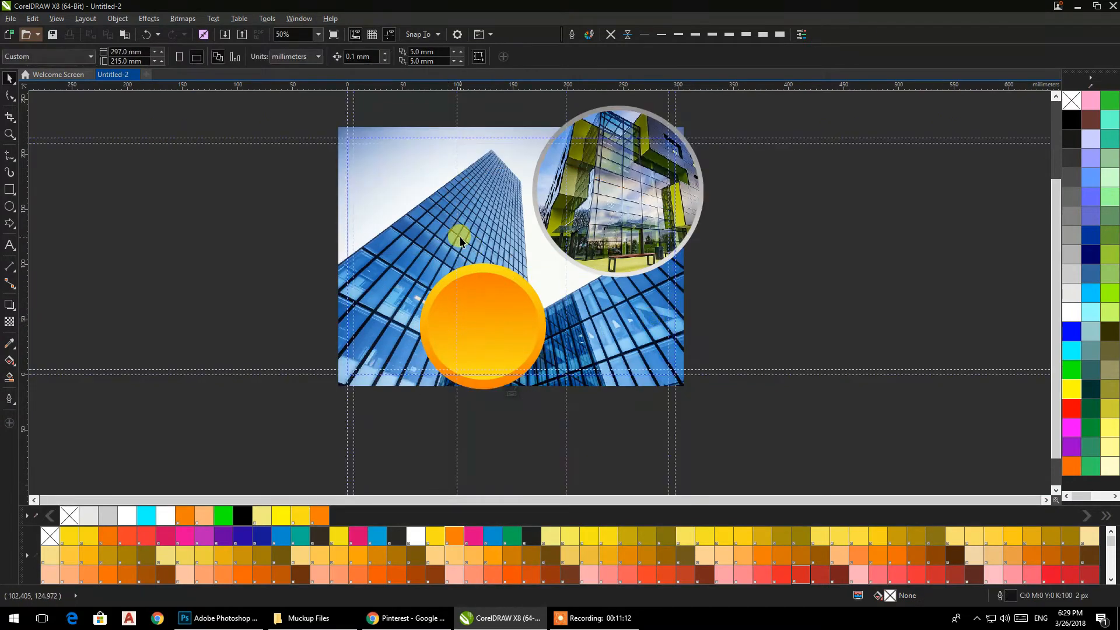
pyautogui.keyDown('ctrl'); pyautogui.click(733, 303); pyautogui.keyUp('ctrl')
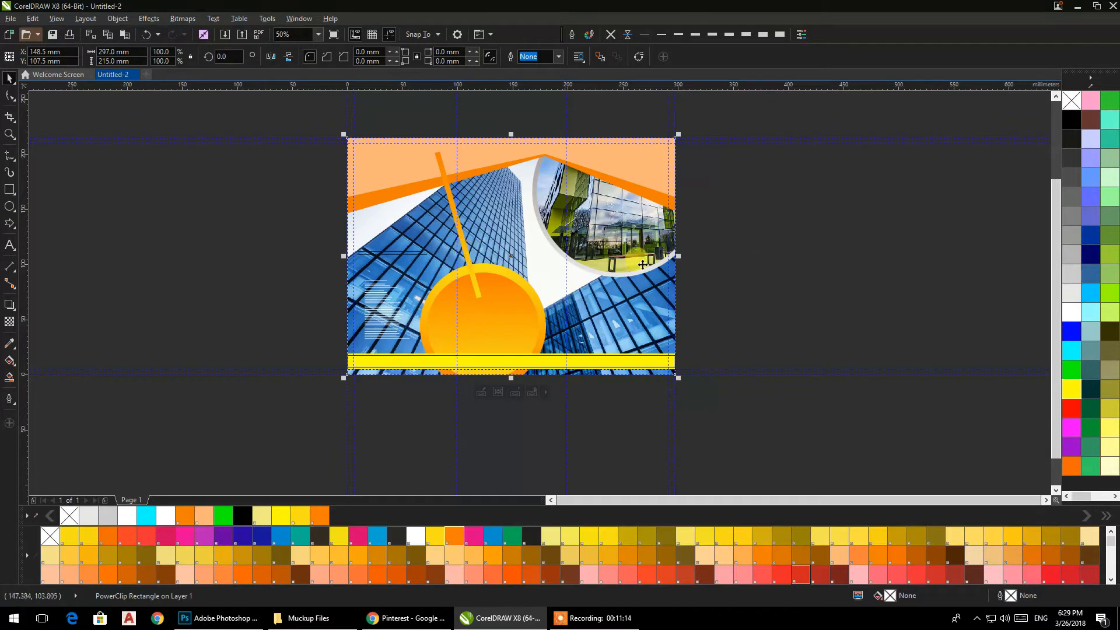
# - PowerClip the slanted orange bar inside the background frame
pyautogui.click(763, 265)
pyautogui.click(468, 256)
pyautogui.rightClick(470, 256)
pyautogui.click(503, 262)
pyautogui.click(520, 243)
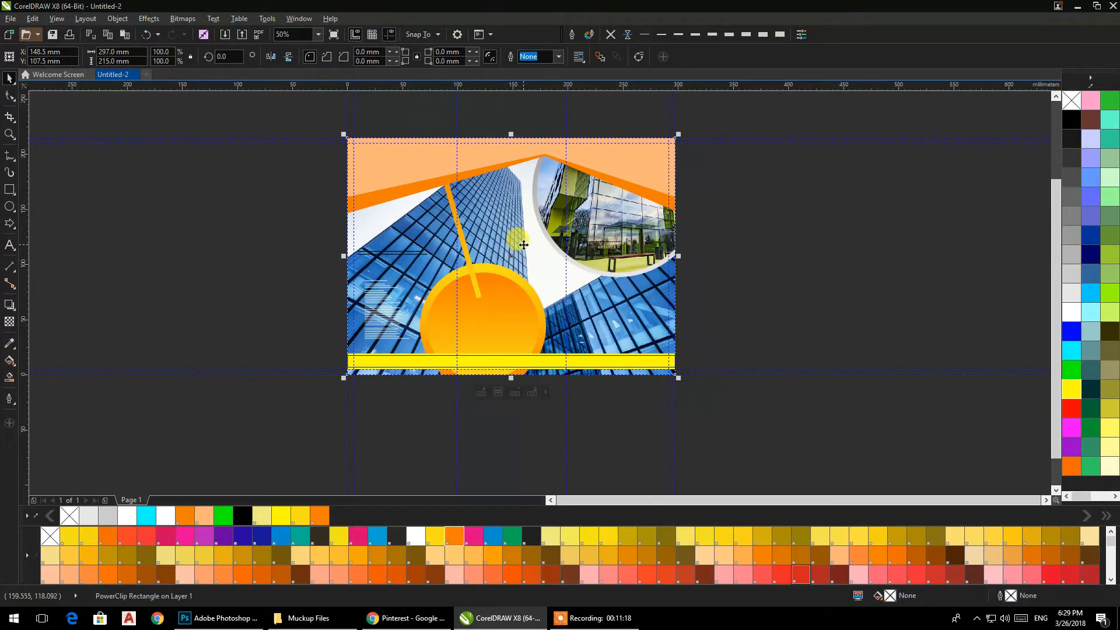
# - Open the background frame's PowerClip contents and arrange the slanted bar behind the orange circles but in front of the skyscraper photo
pyautogui.doubleClick(552, 263)
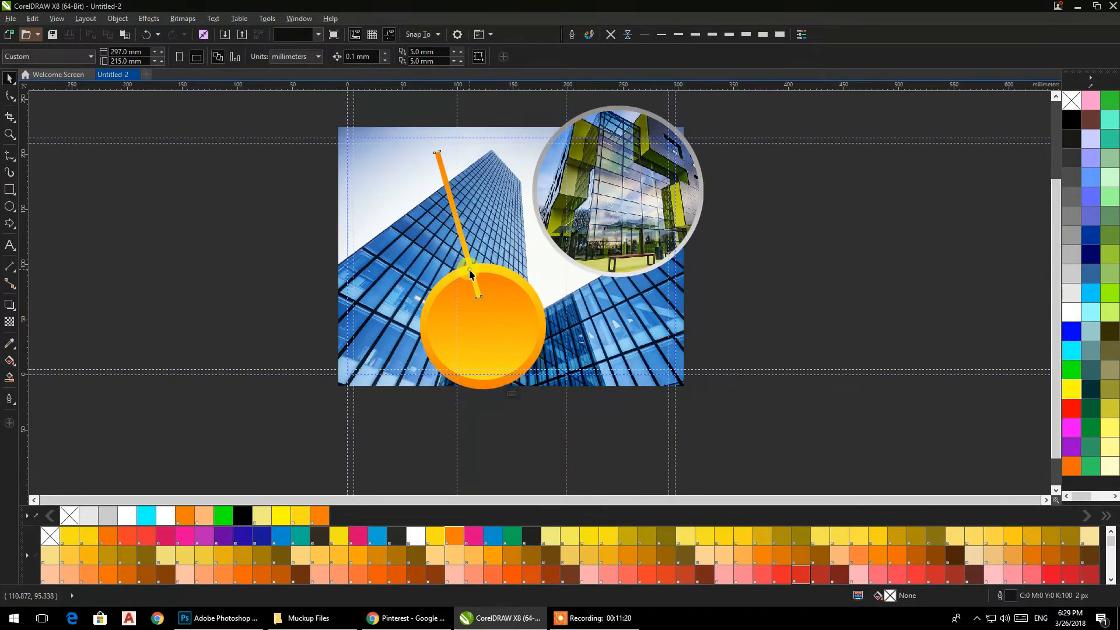
pyautogui.click(469, 268)
pyautogui.hotkey('shift', 'pagedown')
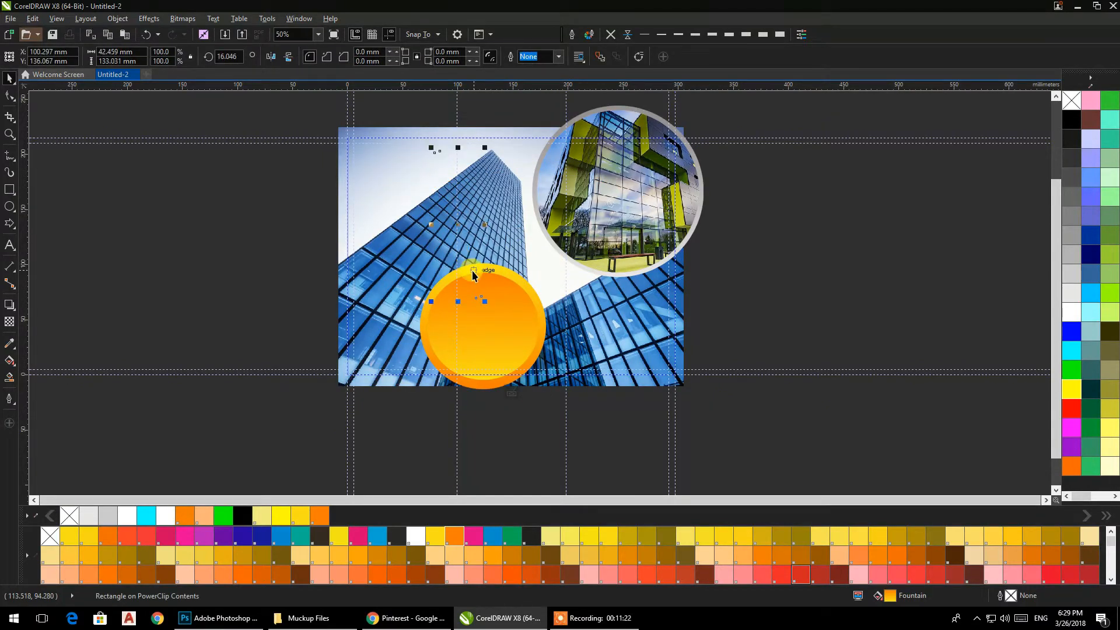
pyautogui.hotkey('ctrl', 'pageup')
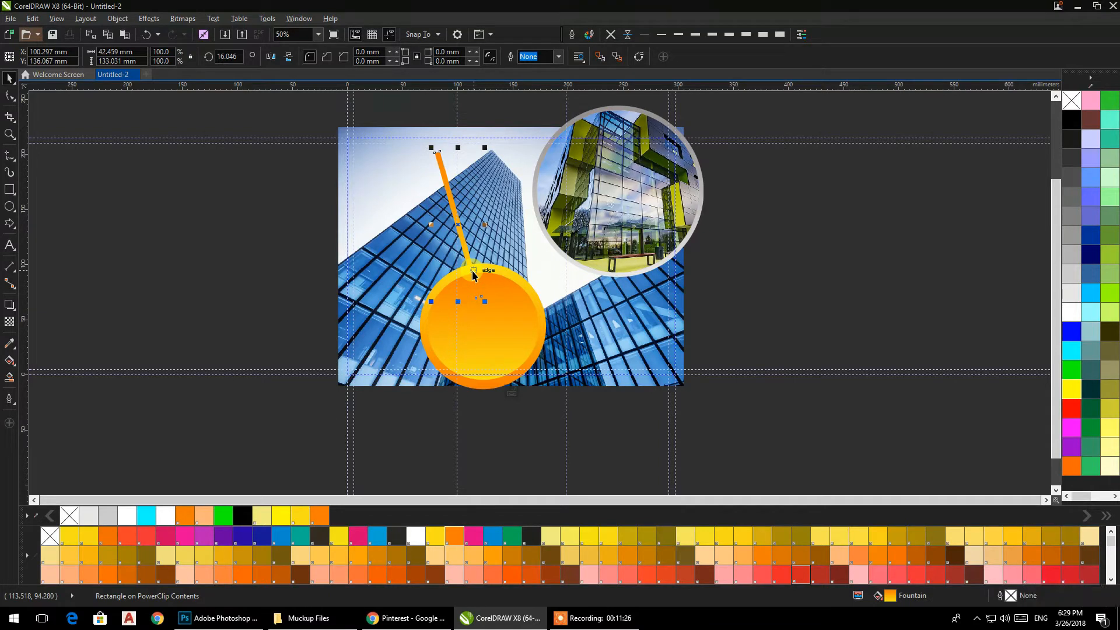
pyautogui.click(713, 263)
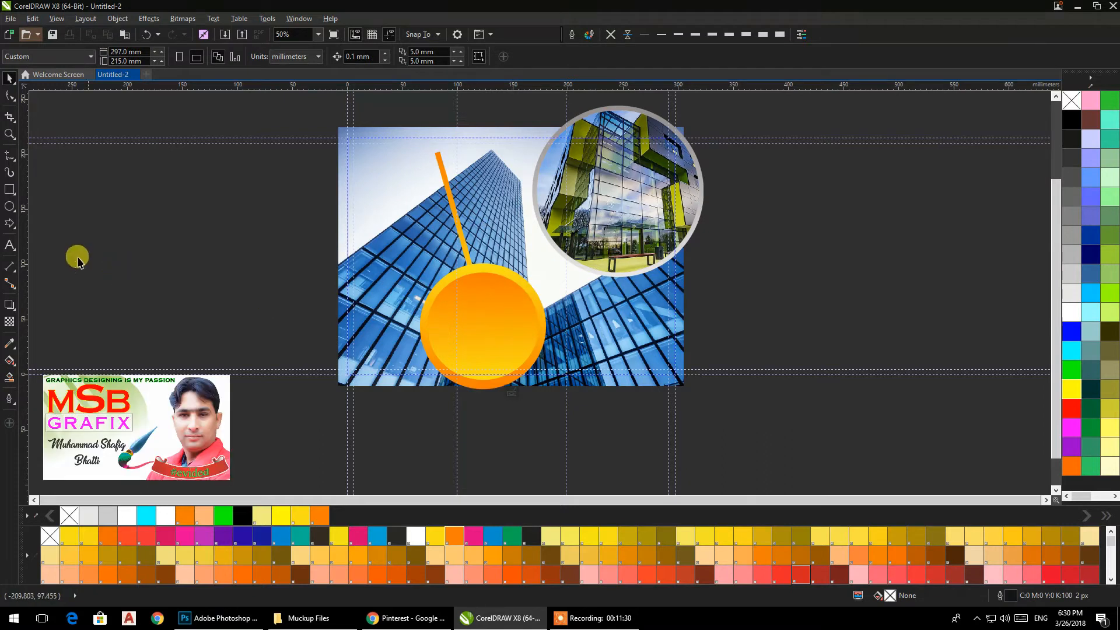
# - Draw a new circle, centre it on the orange circles and scale it to about 130.7 mm in diameter
pyautogui.click(10, 207)
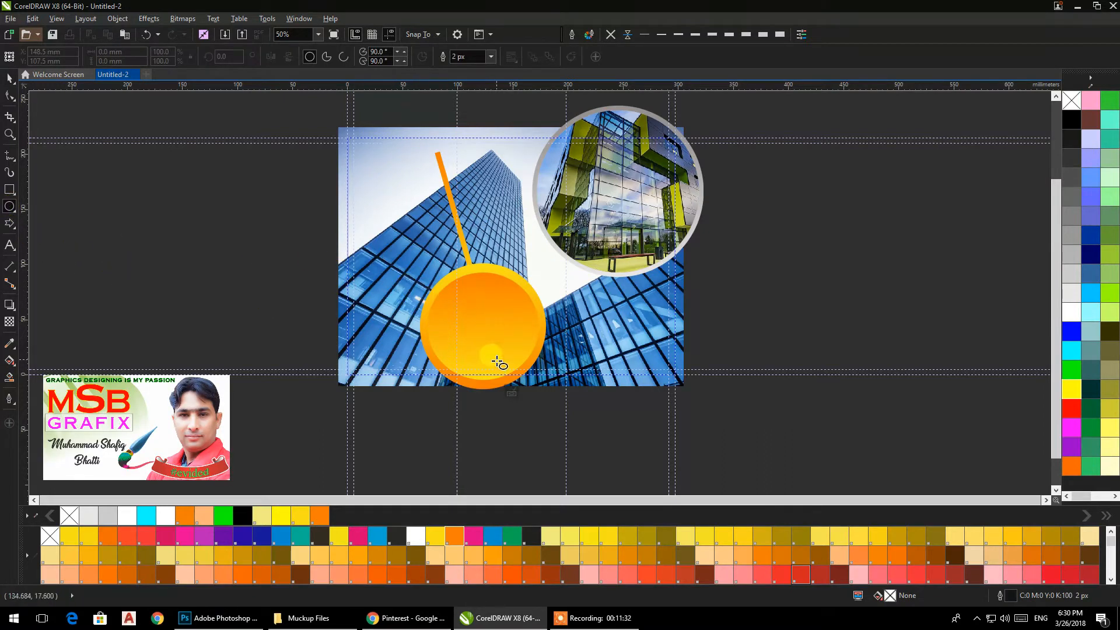
pyautogui.moveTo(484, 327)
pyautogui.mouseDown()
pyautogui.moveTo(558, 408)
pyautogui.moveTo(550, 396)
pyautogui.moveTo(657, 467)
pyautogui.moveTo(620, 443)
pyautogui.mouseUp()
pyautogui.click(9, 77)
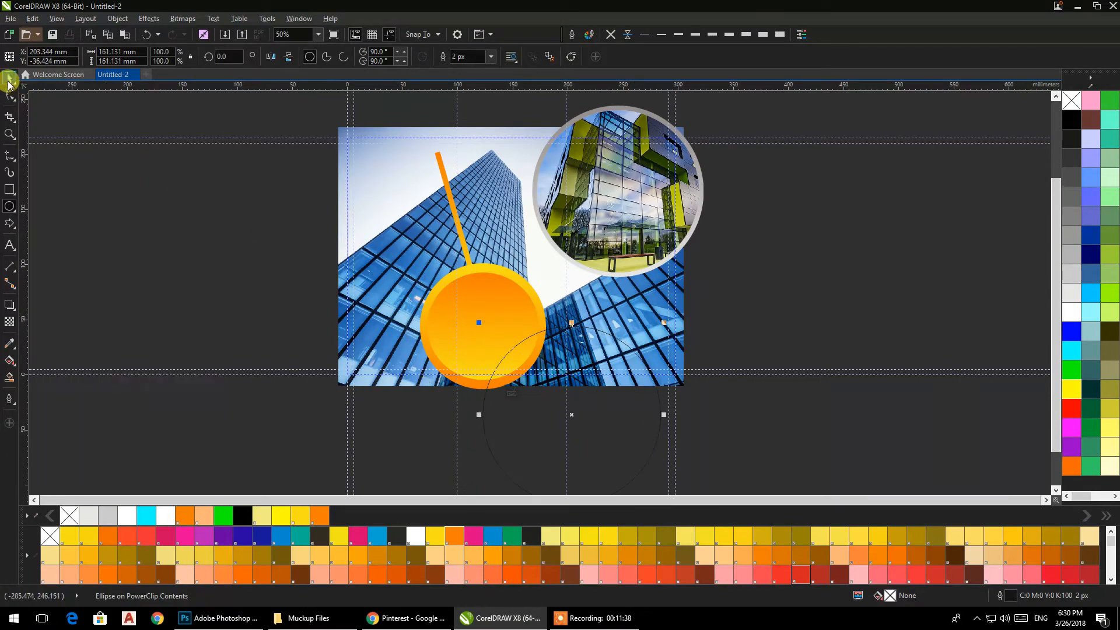
pyautogui.moveTo(569, 407); pyautogui.dragTo(482, 326)
pyautogui.moveTo(576, 419)
pyautogui.mouseDown()
pyautogui.moveTo(553, 403)
pyautogui.moveTo(559, 413)
pyautogui.mouseUp()
pyautogui.click(603, 426)
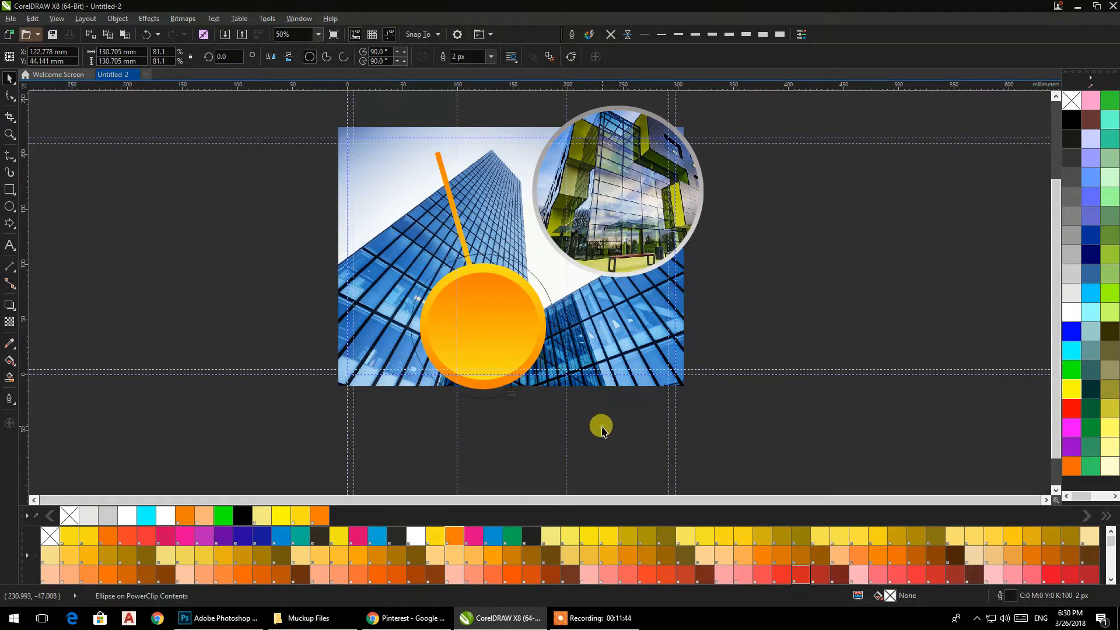
# - Delete the slanted orange bar above the circles
pyautogui.click(457, 215)
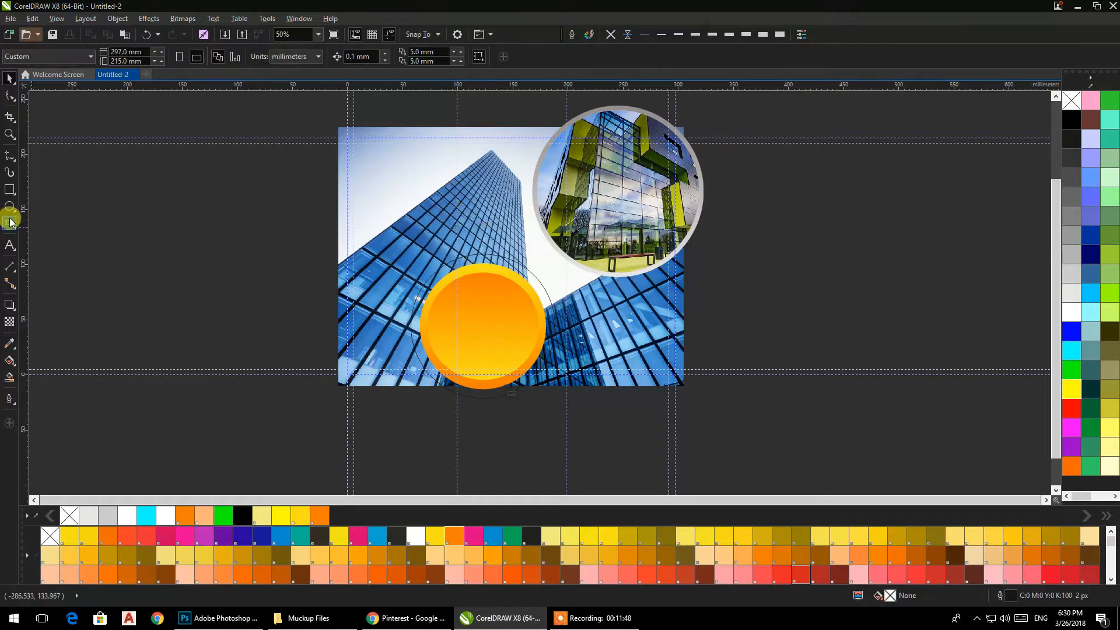
# - Give the new 130.7 mm circle a white fill, no outline and a uniform transparency of 50
pyautogui.click(463, 257)
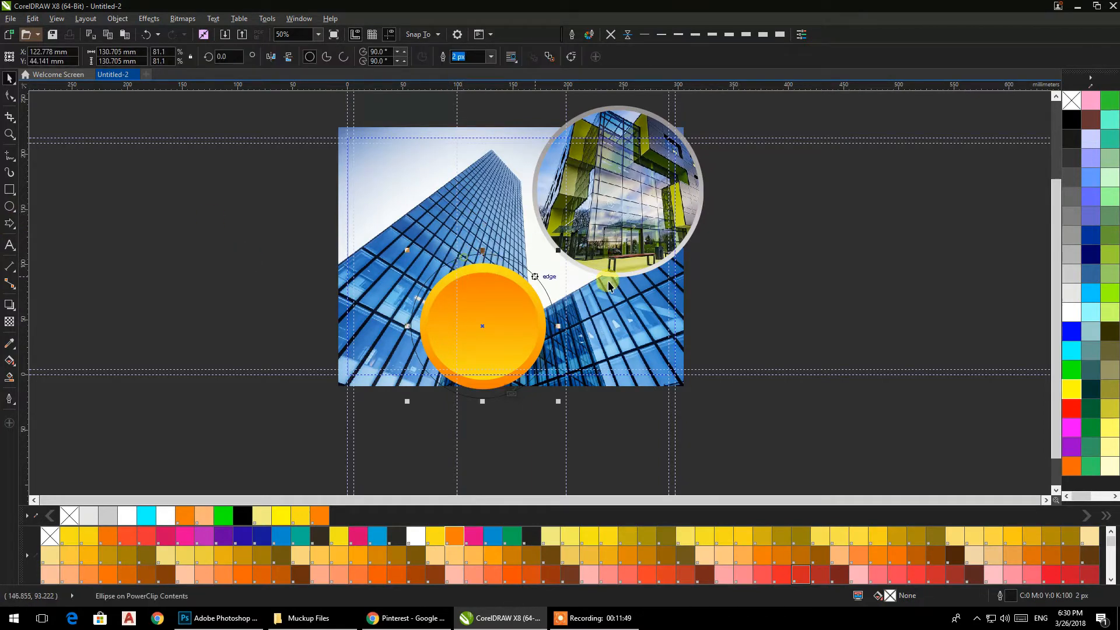
pyautogui.click(1071, 313)
pyautogui.click(611, 34)
pyautogui.click(10, 323)
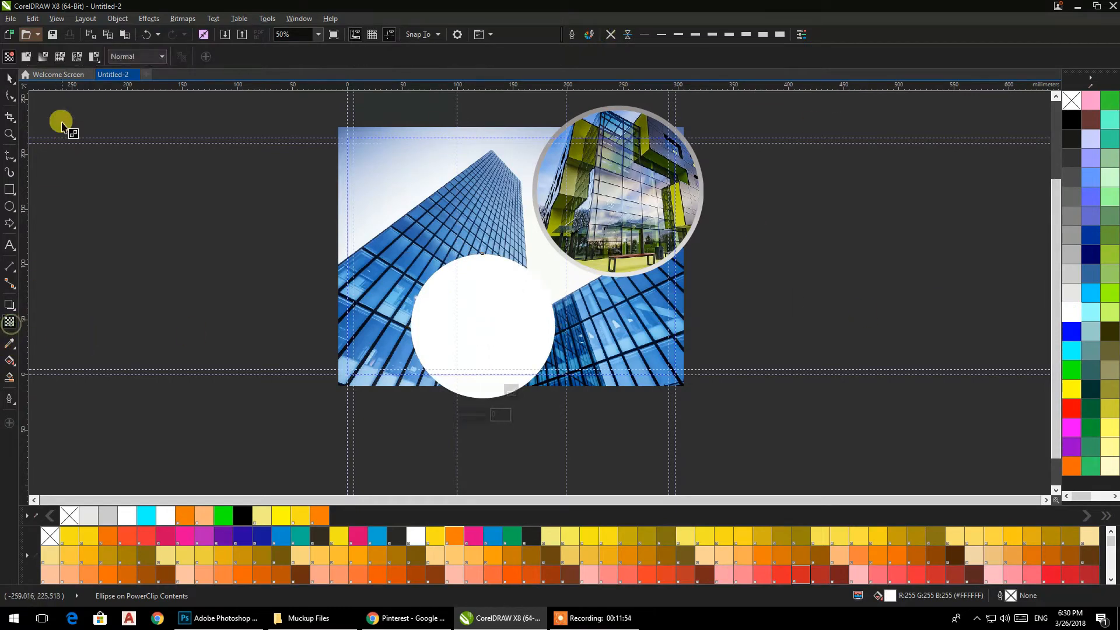
pyautogui.click(26, 57)
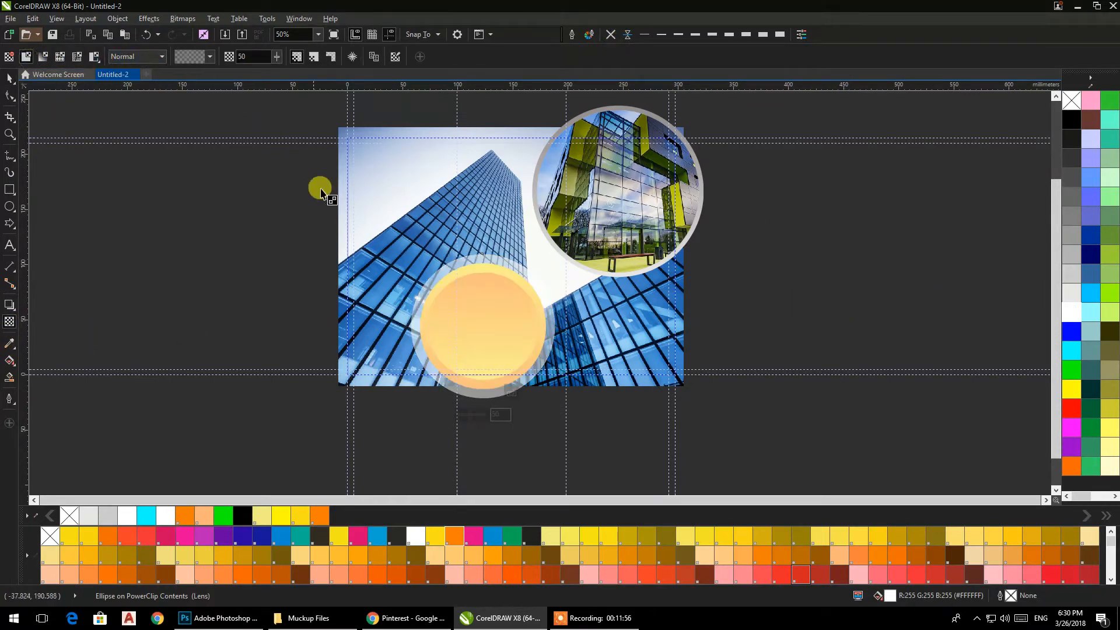
# - Send the semi-transparent white circle behind the orange circles
pyautogui.click(9, 77)
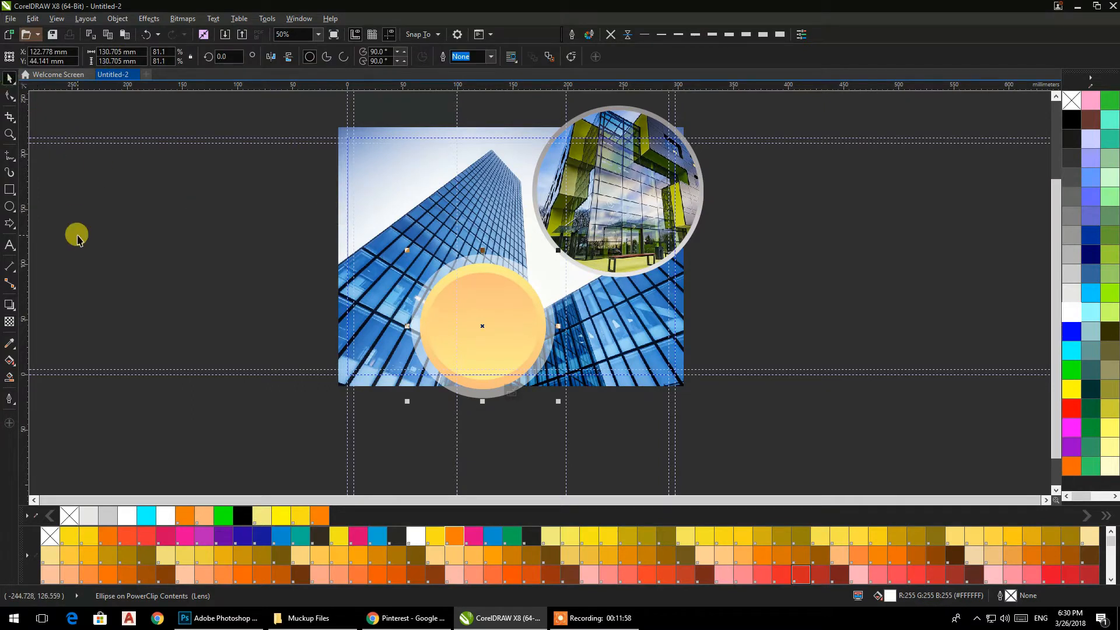
pyautogui.hotkey('ctrl', 'pagedown')
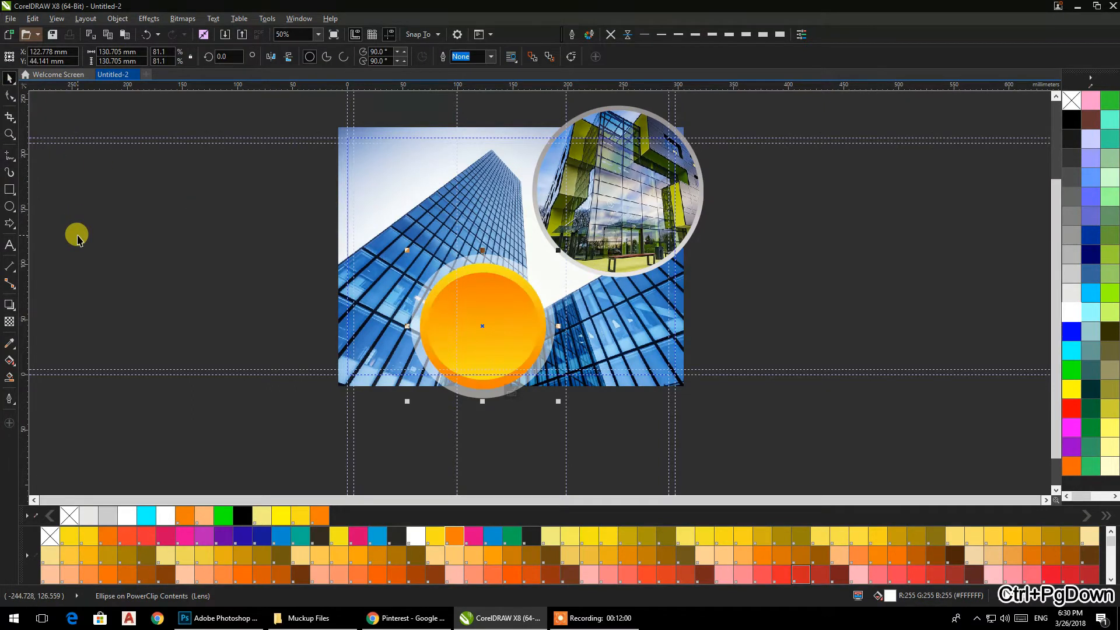
pyautogui.click(118, 255)
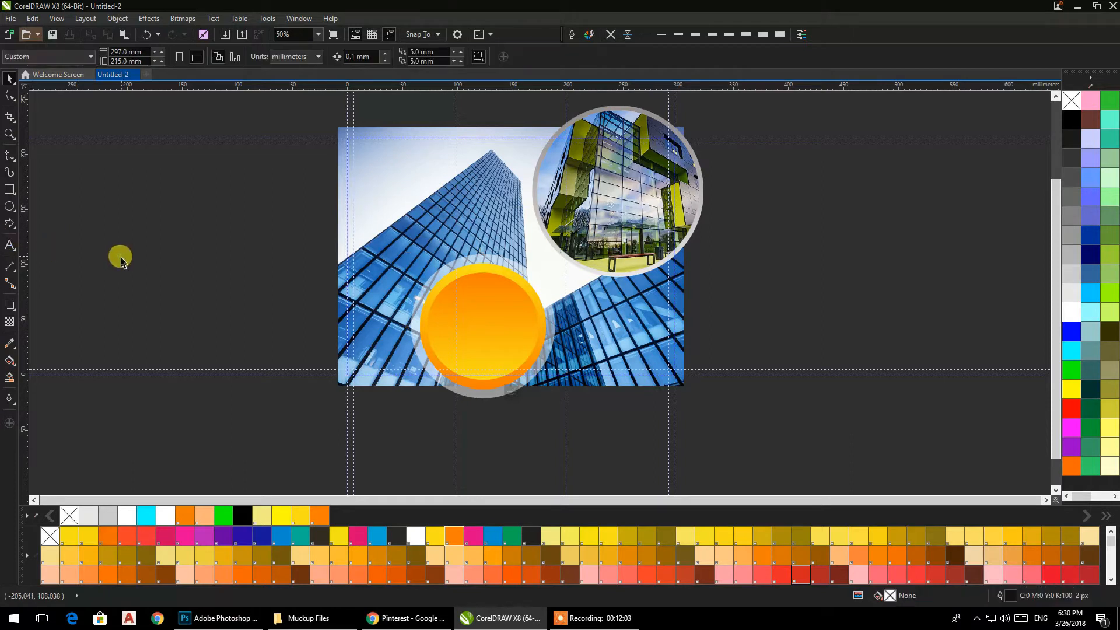
# - Draw a straight slanted line with the Pen tool beside the page, about 39.7 mm wide and 126.5 mm tall
pyautogui.click(10, 191)
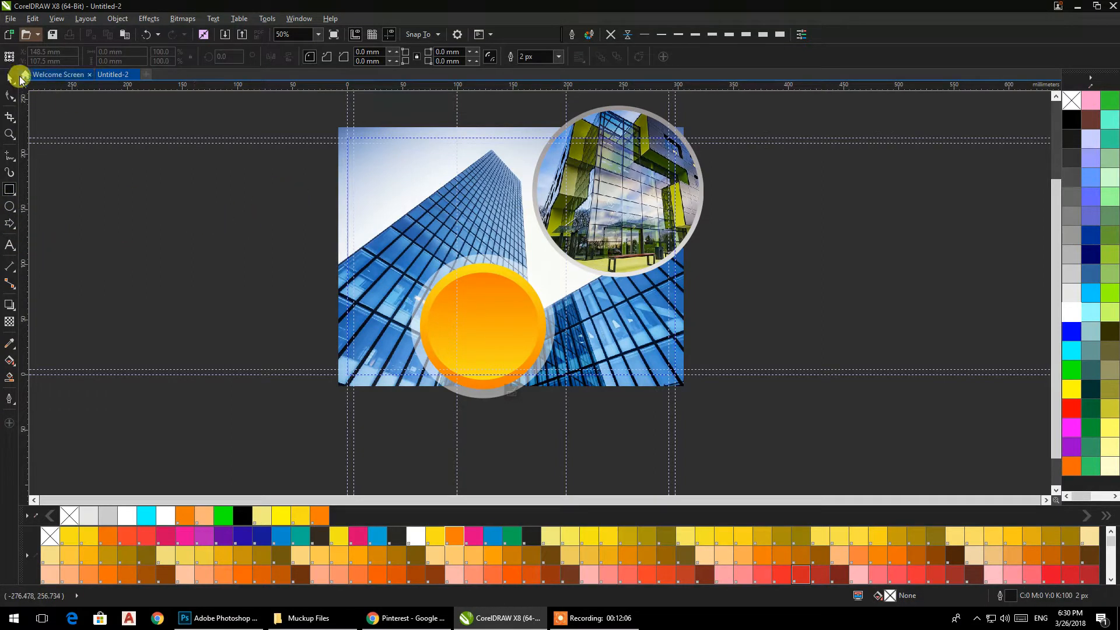
pyautogui.click(15, 232)
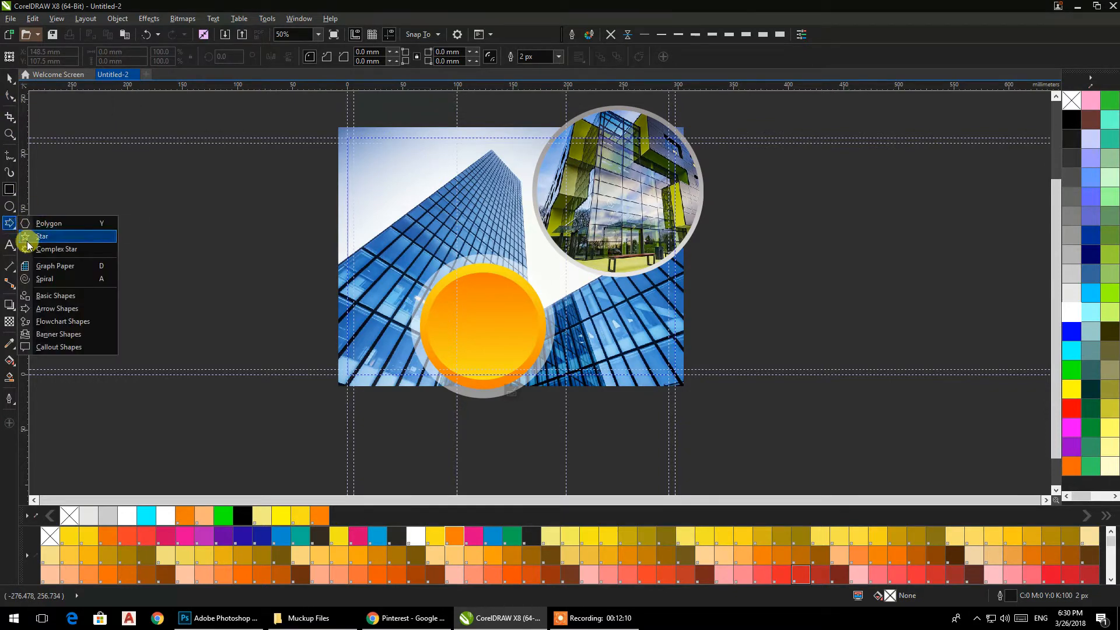
pyautogui.click(11, 156)
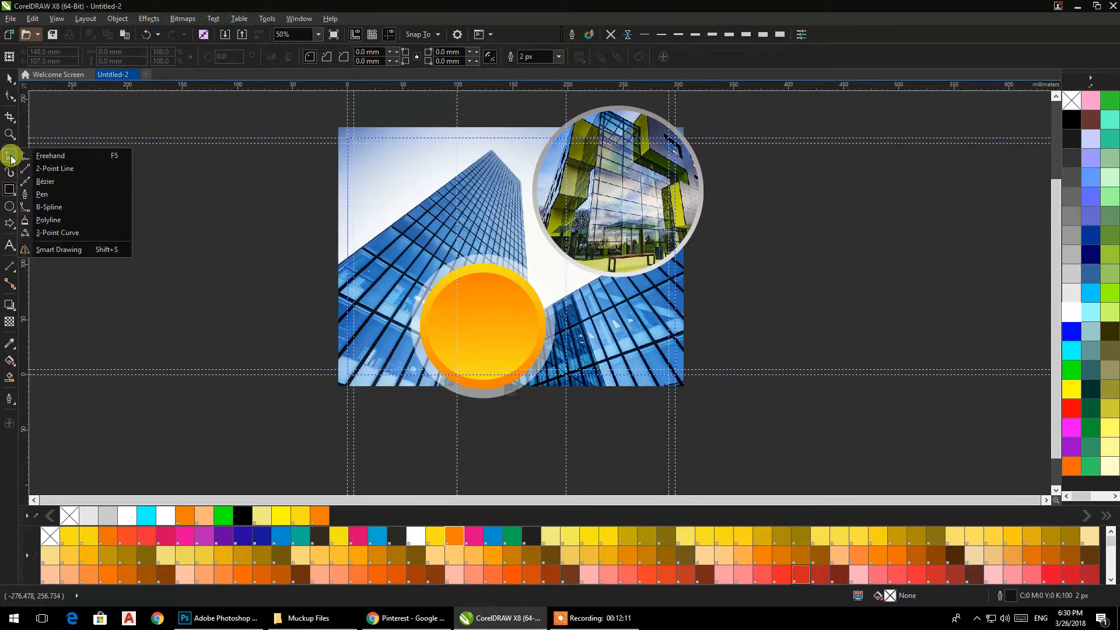
pyautogui.click(30, 193)
pyautogui.click(156, 175)
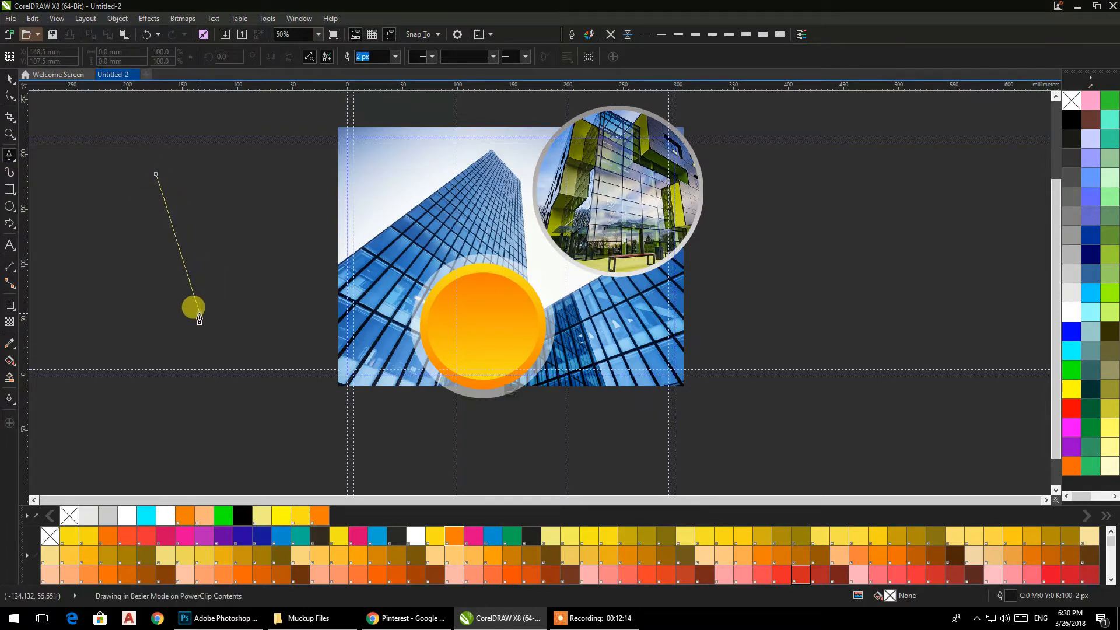
pyautogui.doubleClick(200, 319)
pyautogui.click(9, 78)
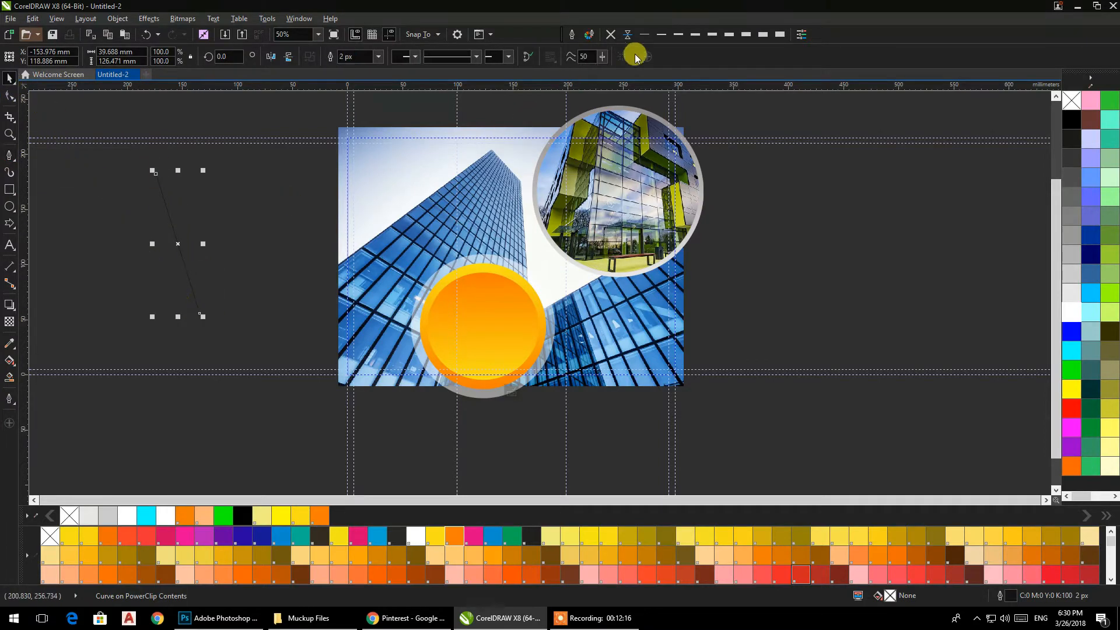
# - Move the slanted line over the skyscraper so it ends on the orange circles, and give it a white 10 px outline
pyautogui.click(714, 34)
pyautogui.click(170, 237)
pyautogui.moveTo(176, 244); pyautogui.dragTo(457, 215)
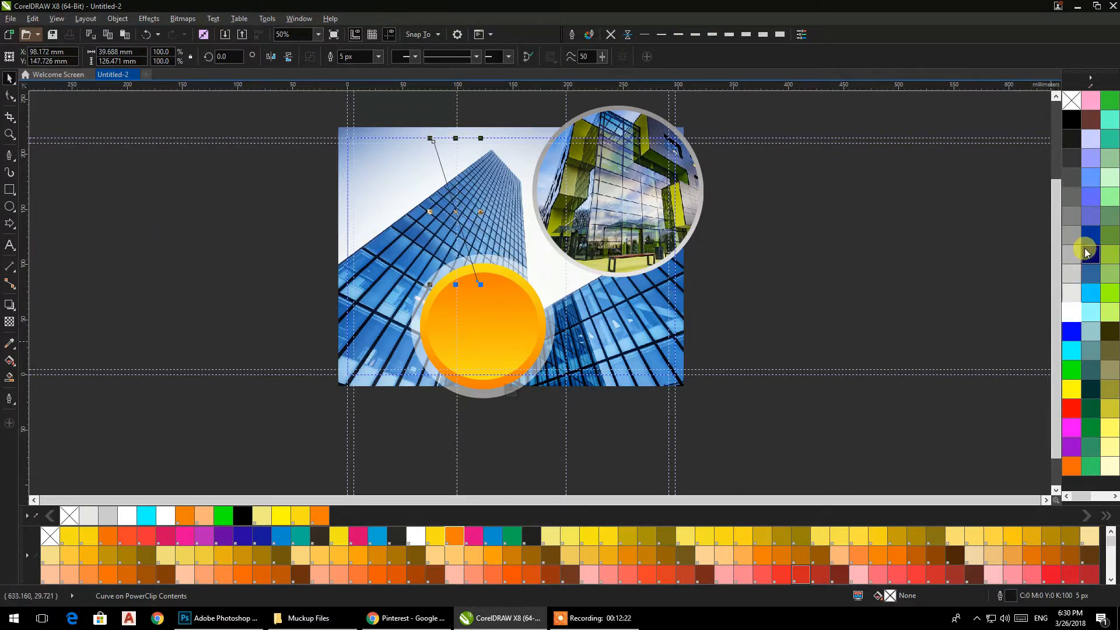
pyautogui.hotkey('ctrl', 'pageup')
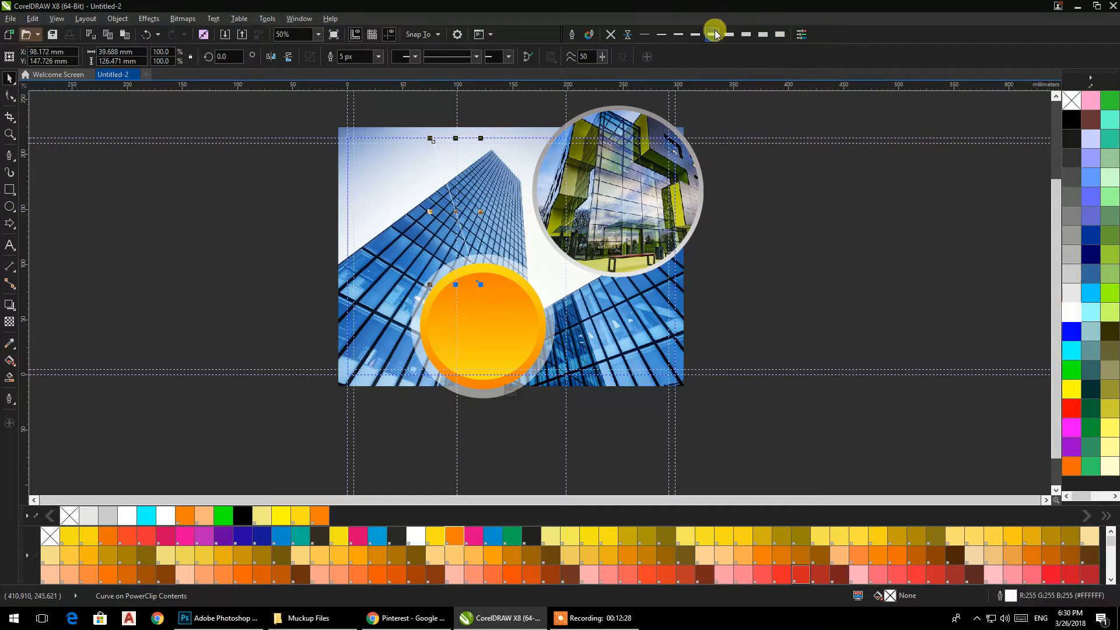
pyautogui.click(780, 186)
pyautogui.click(463, 234)
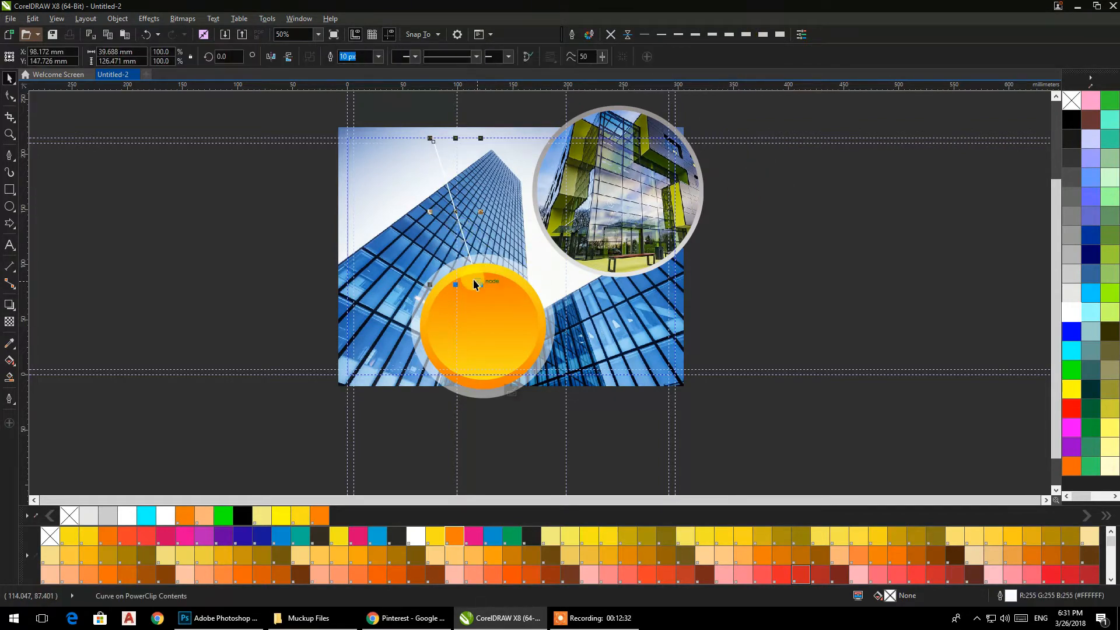
# - Shorten the slanted line by moving its lower end node up to the edge of the semi-transparent white circle
pyautogui.scroll(4, 471, 281)
pyautogui.click(6, 97)
pyautogui.click(522, 266)
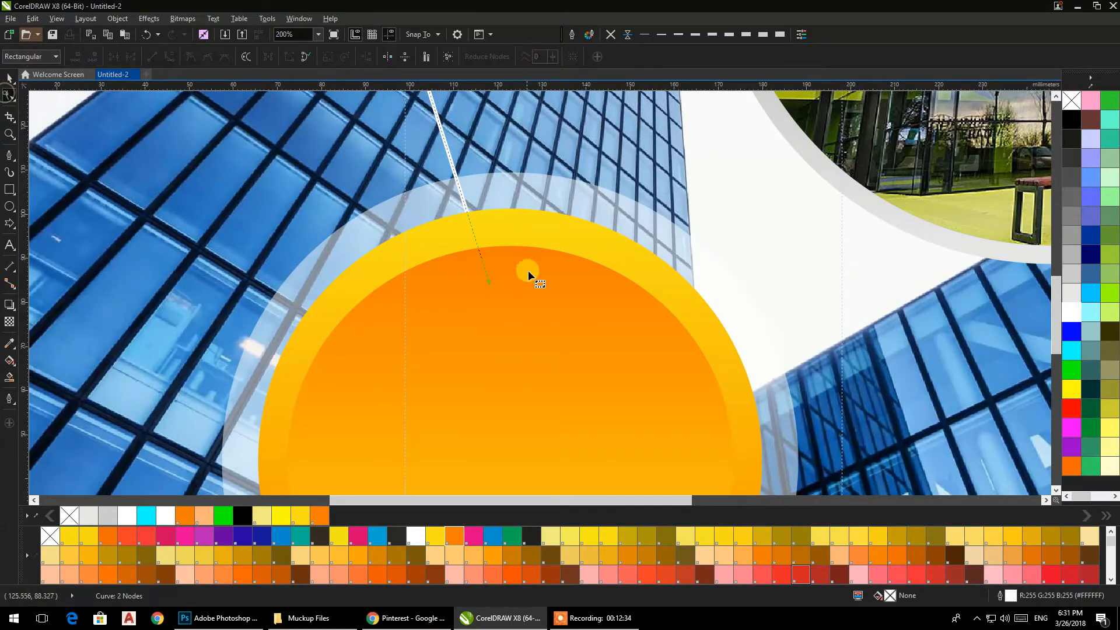
pyautogui.moveTo(491, 281); pyautogui.dragTo(433, 182)
pyautogui.scroll(-6, 494, 201)
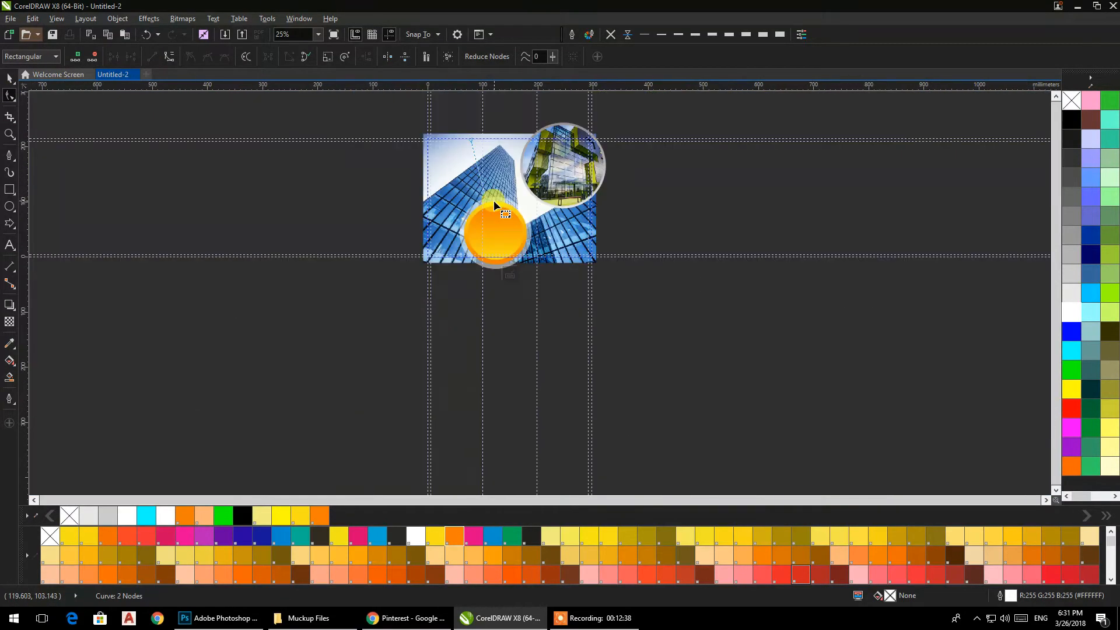
# - Set the slanted white line's outline width to 25 px
pyautogui.click(8, 79)
pyautogui.scroll(2, 458, 152)
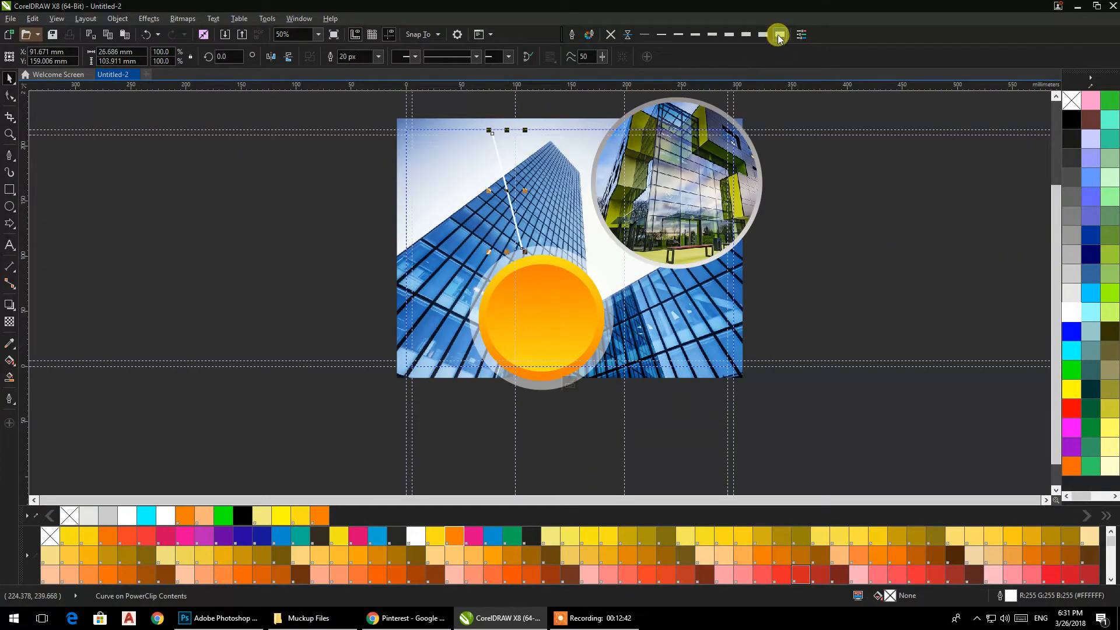
pyautogui.click(573, 33)
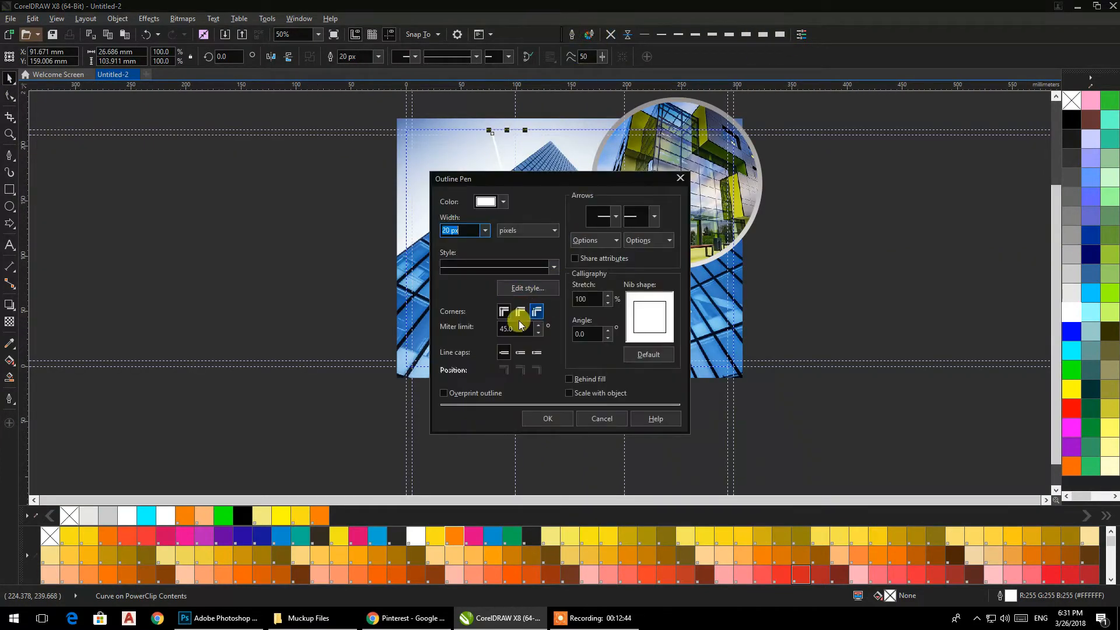
pyautogui.click(485, 231)
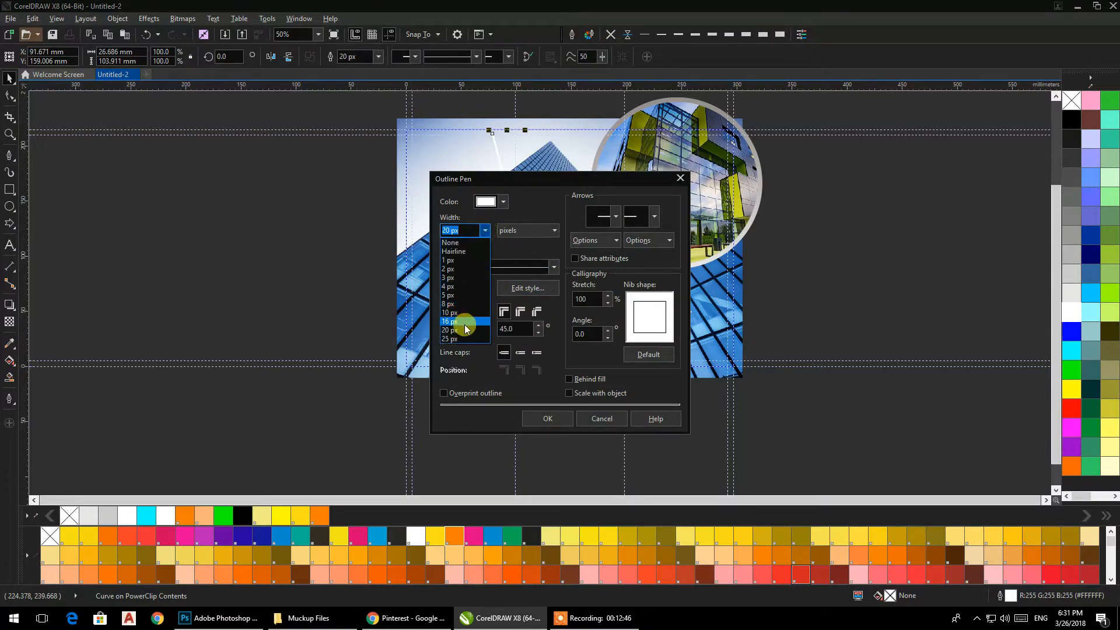
pyautogui.click(452, 327)
pyautogui.click(546, 416)
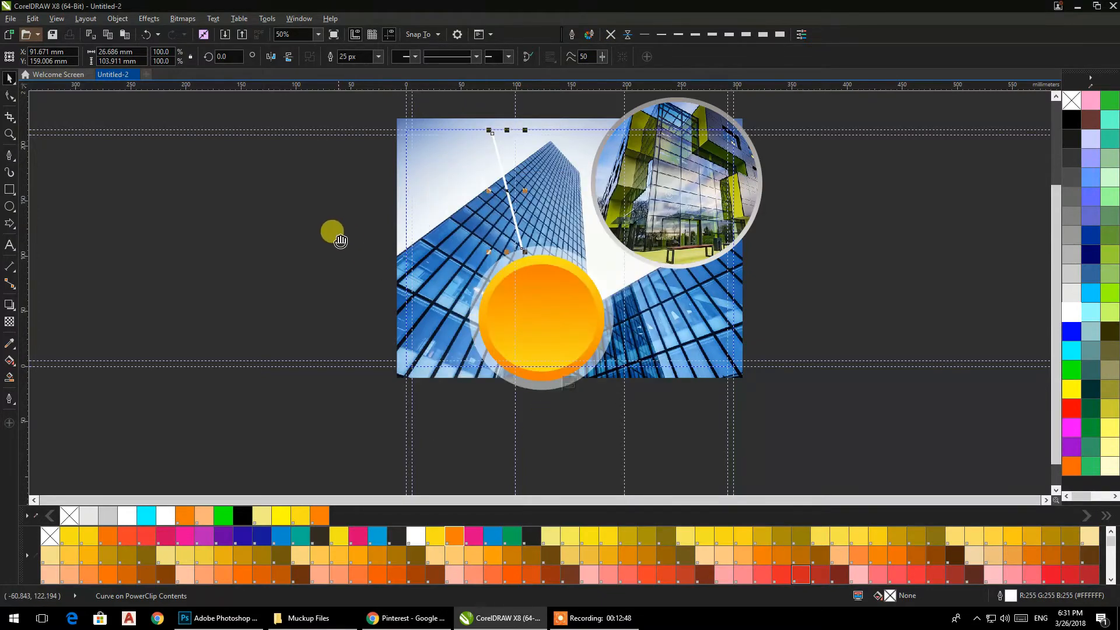
# - Apply a dashed line style to the slanted white line above the circles
pyautogui.scroll(2, 333, 232)
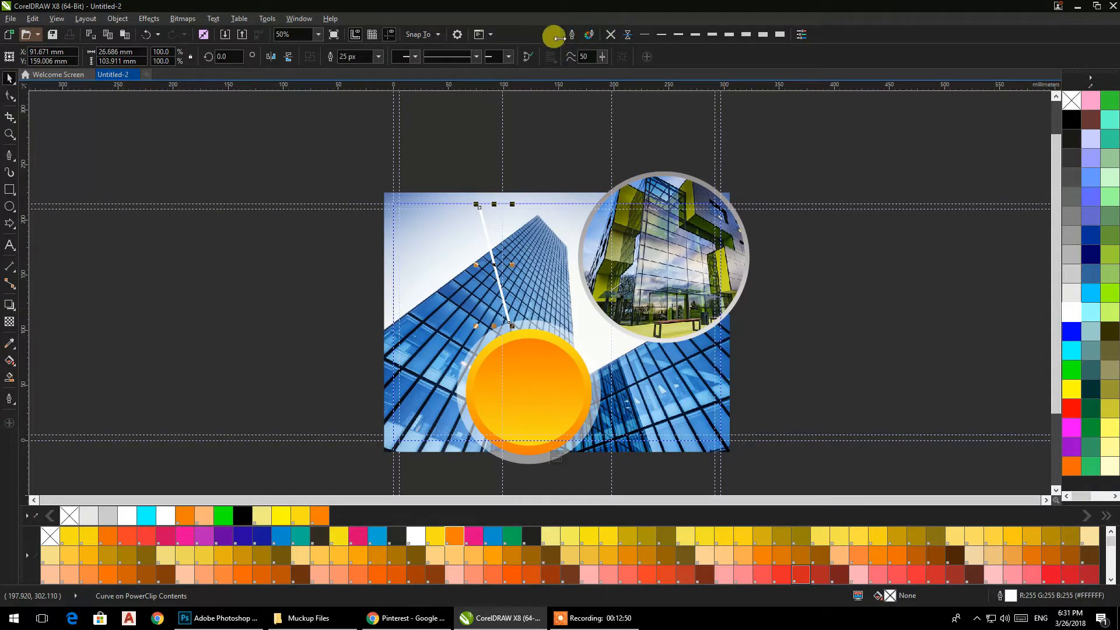
pyautogui.click(478, 56)
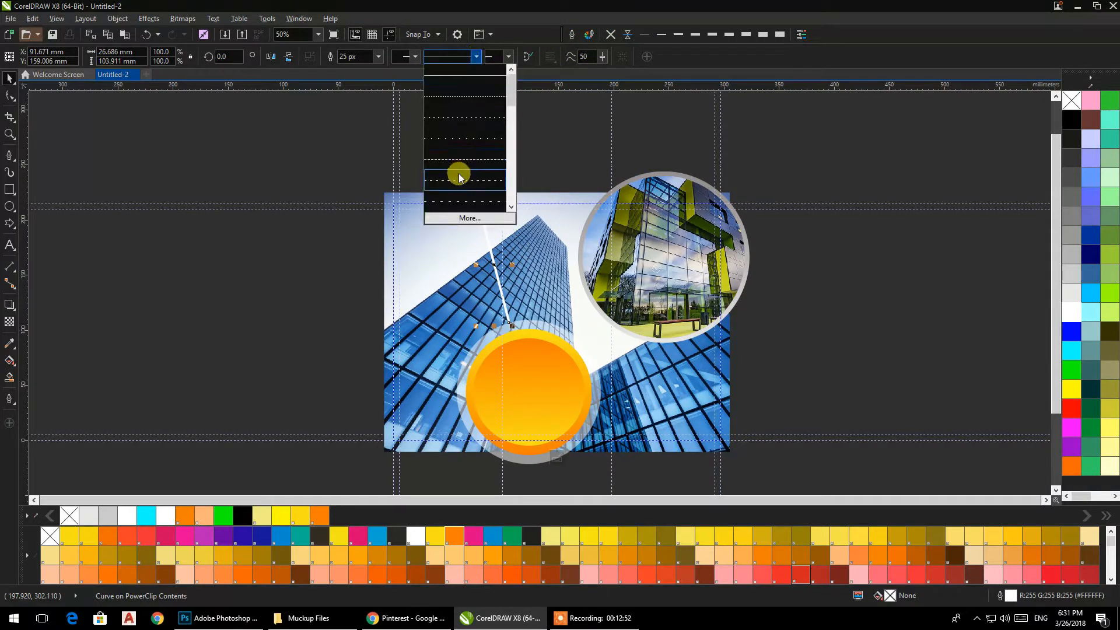
pyautogui.click(459, 178)
pyautogui.click(478, 56)
pyautogui.click(463, 166)
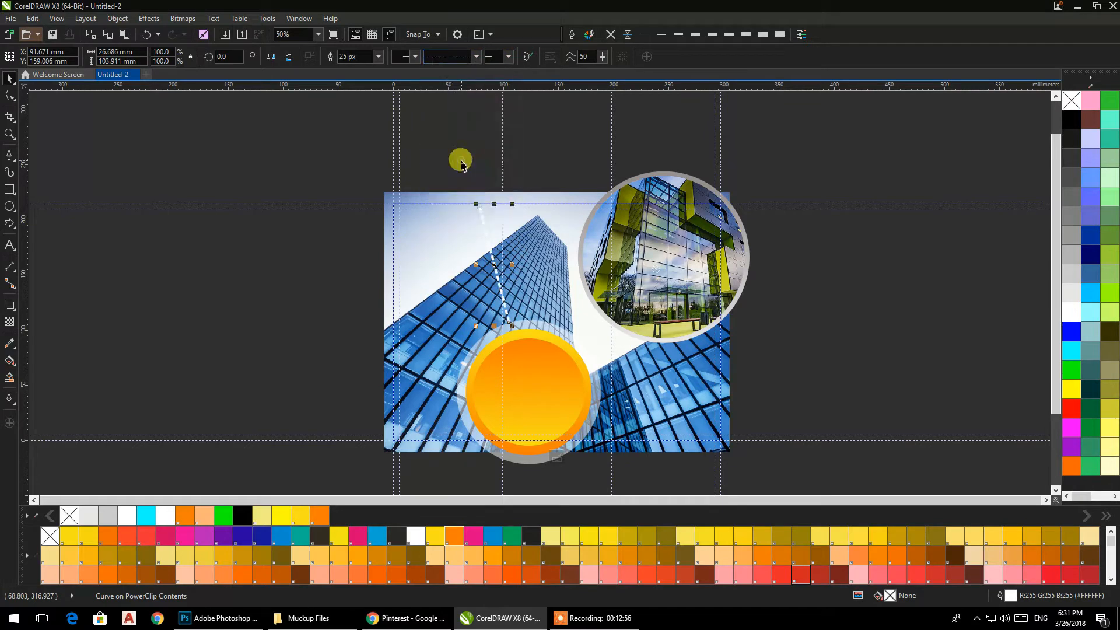
# - Give the semi-transparent white circle a white dotted outline 25 px wide
pyautogui.click(552, 331)
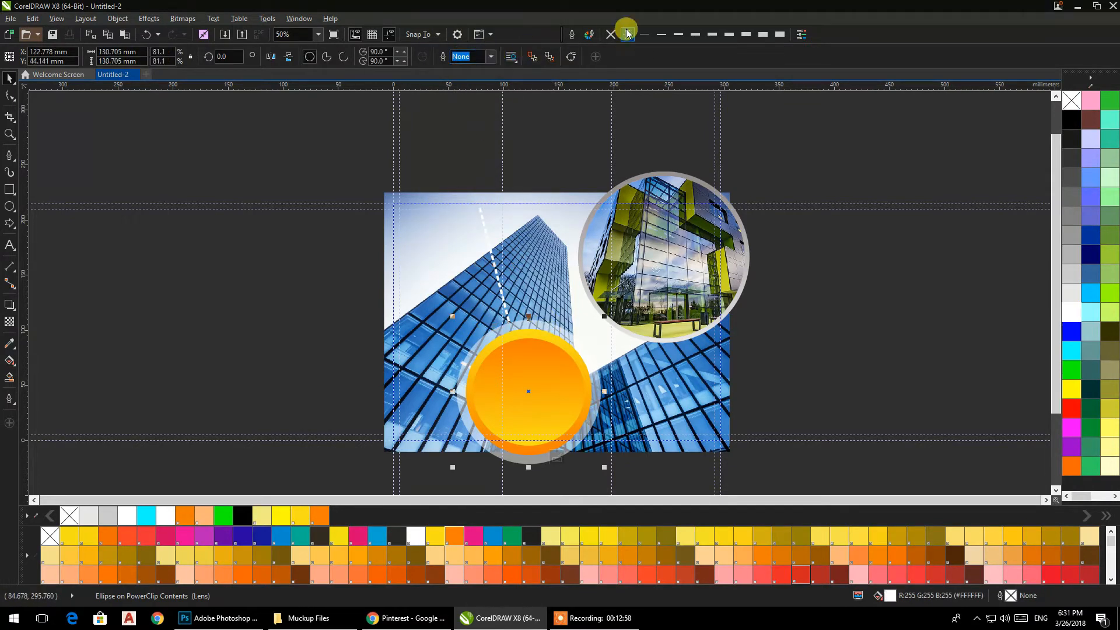
pyautogui.click(571, 34)
pyautogui.click(478, 230)
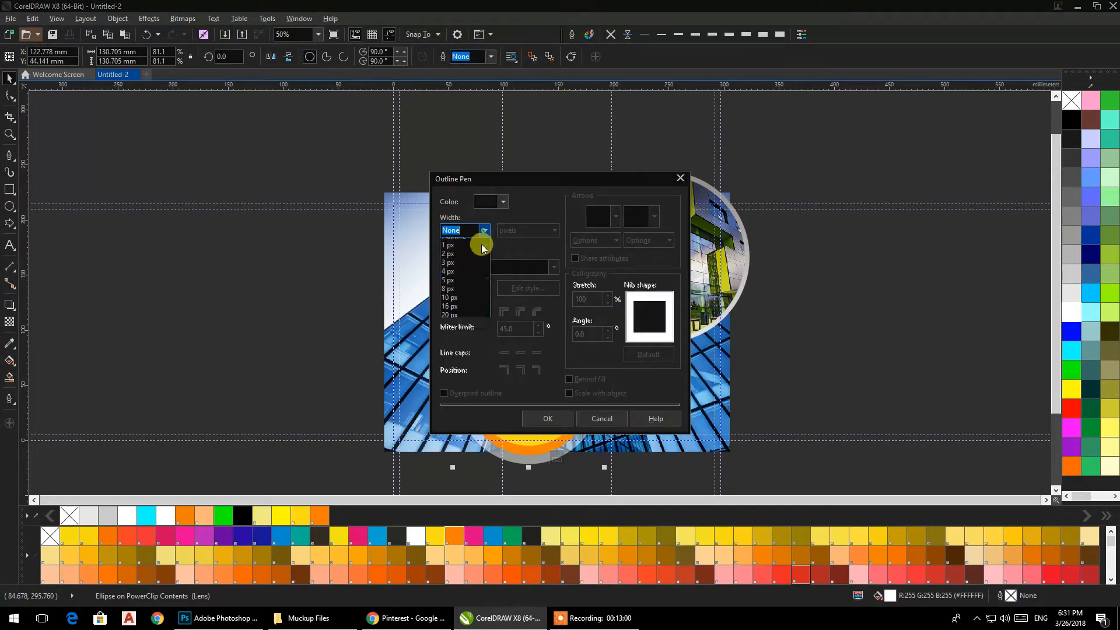
pyautogui.click(501, 222)
pyautogui.click(485, 231)
pyautogui.click(462, 251)
pyautogui.click(475, 266)
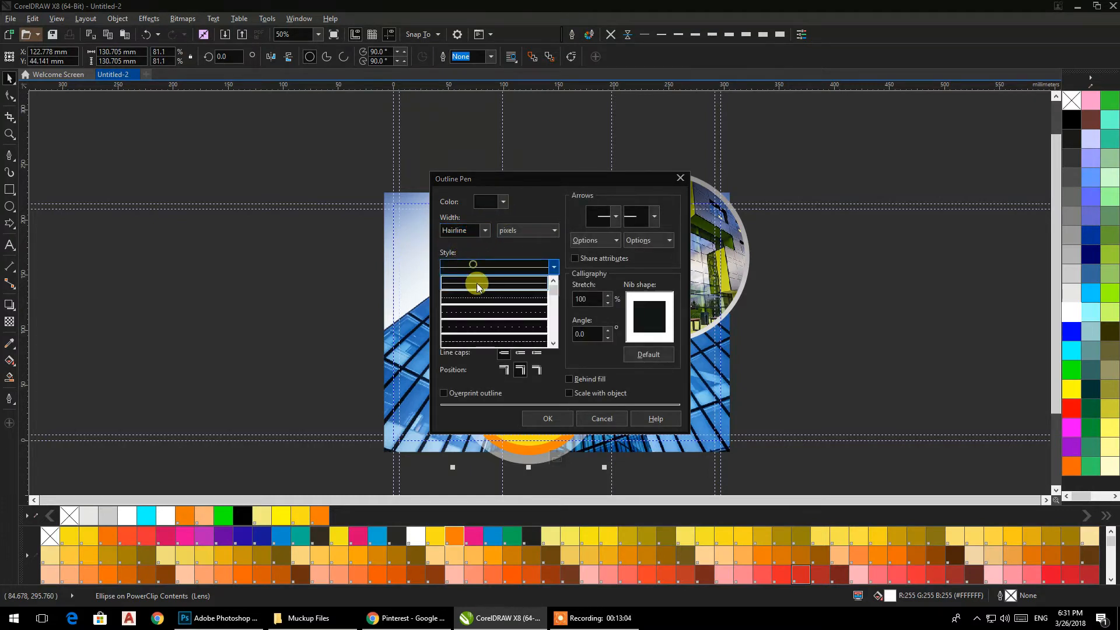
pyautogui.click(478, 298)
pyautogui.click(485, 230)
pyautogui.click(452, 339)
pyautogui.click(542, 418)
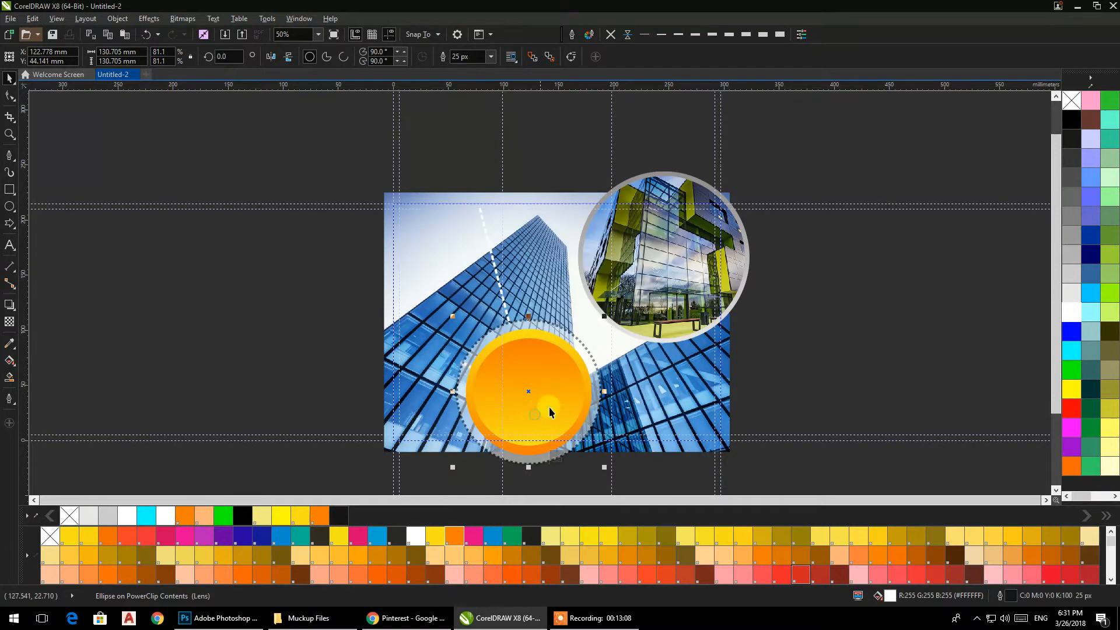
pyautogui.rightClick(1071, 312)
# - Leave the background frame's PowerClip contents to view the composed page, and reopen them for editing
pyautogui.keyDown('ctrl'); pyautogui.click(891, 303); pyautogui.keyUp('ctrl')
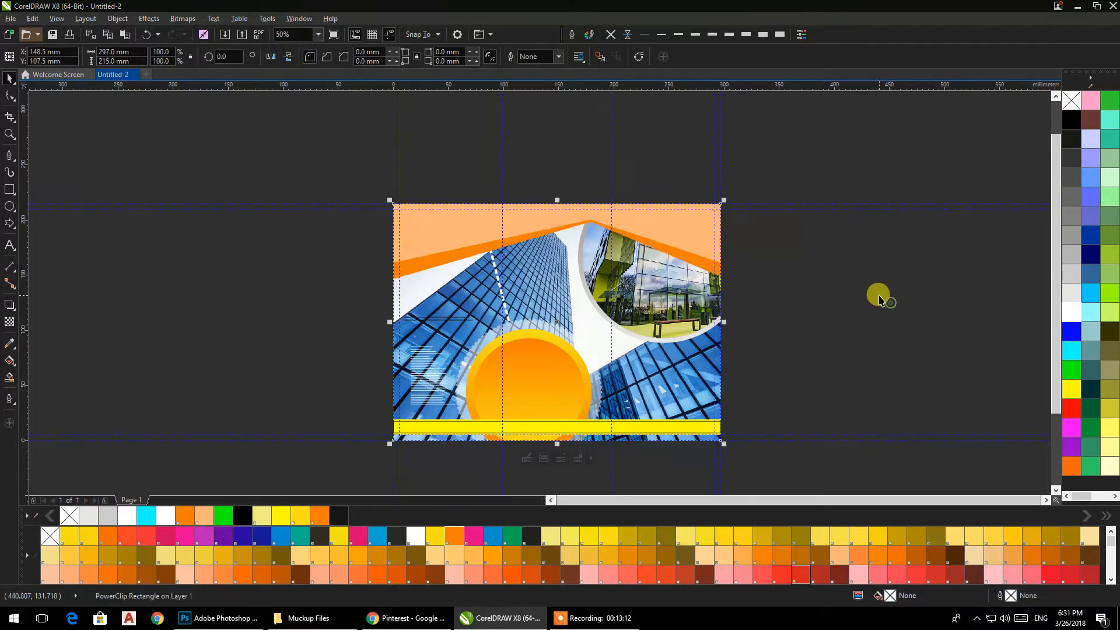
pyautogui.scroll(1, 878, 297)
pyautogui.scroll(-1, 641, 250)
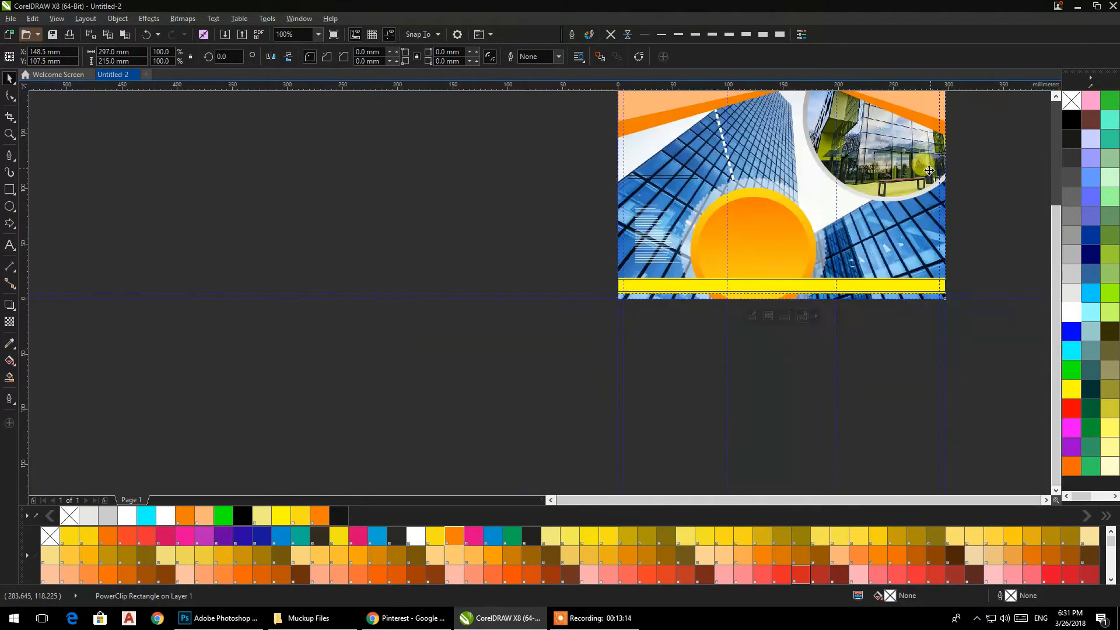
pyautogui.click(823, 318)
pyautogui.moveTo(809, 283); pyautogui.dragTo(798, 214)
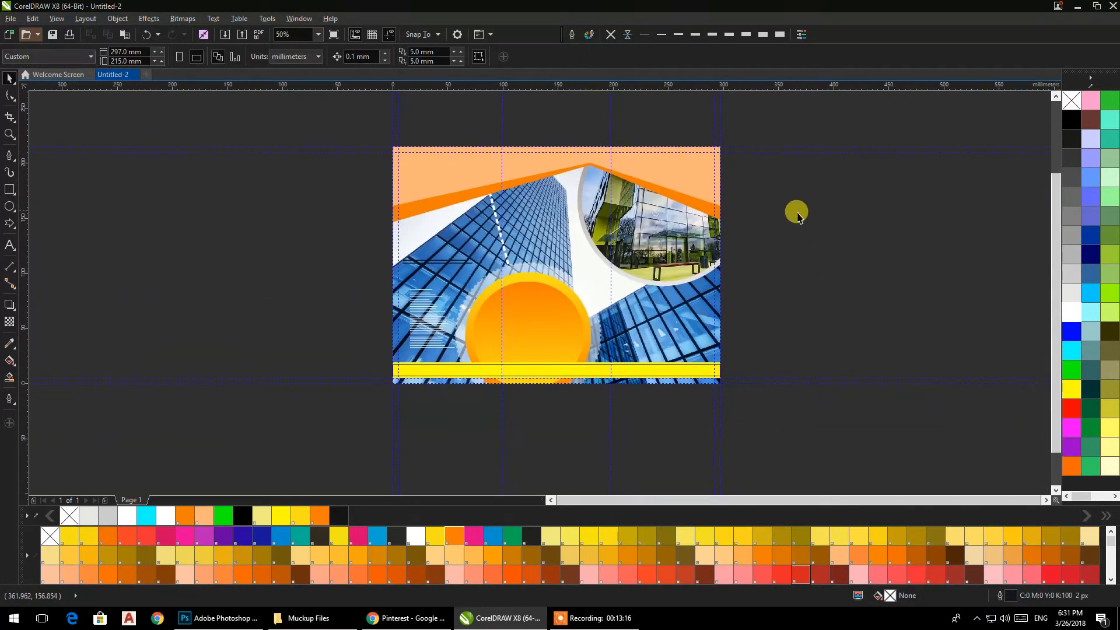
pyautogui.click(669, 328)
pyautogui.keyDown('ctrl'); pyautogui.click(669, 327); pyautogui.keyUp('ctrl')
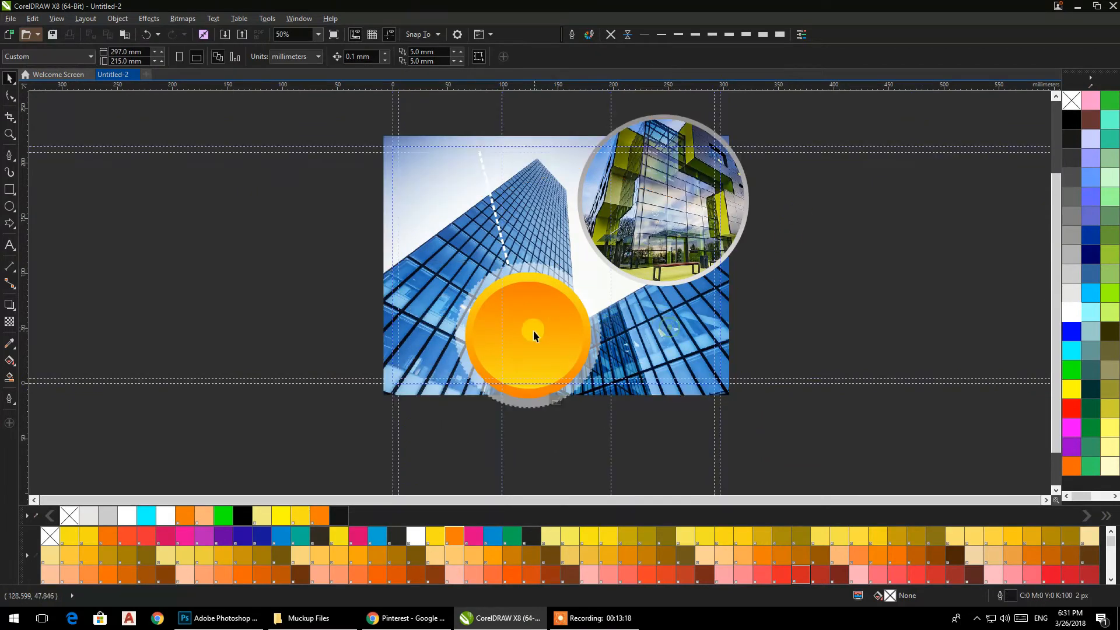
# - Import the smart-building-tech_1 picture from the Grounds folder and place it about 164.6 mm wide over the orange circles
pyautogui.rightClick(945, 235)
pyautogui.click(962, 287)
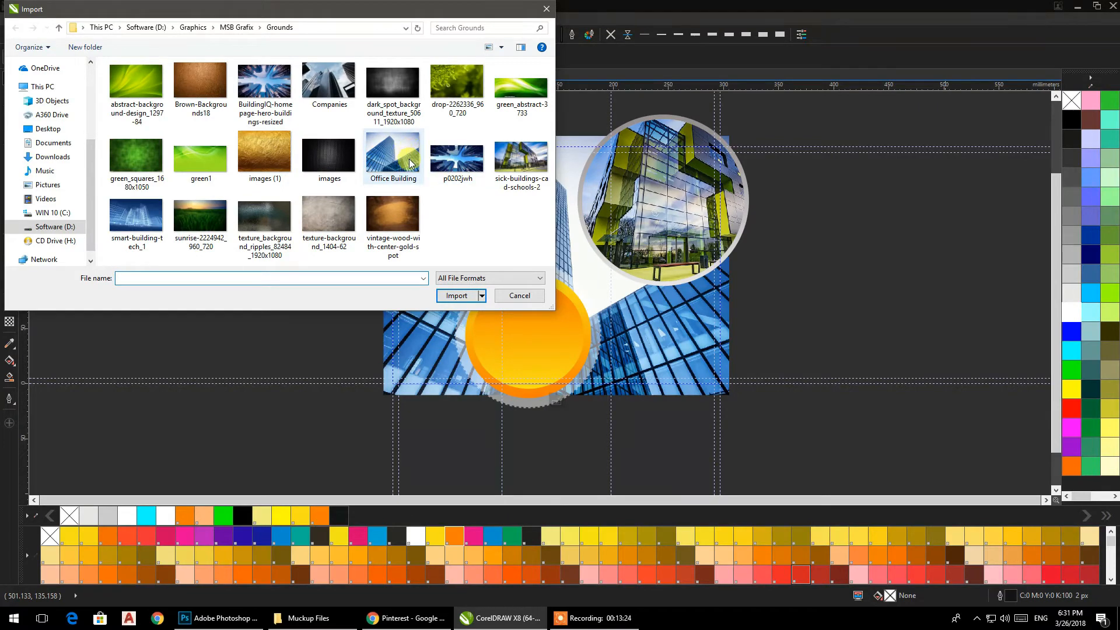
pyautogui.click(507, 173)
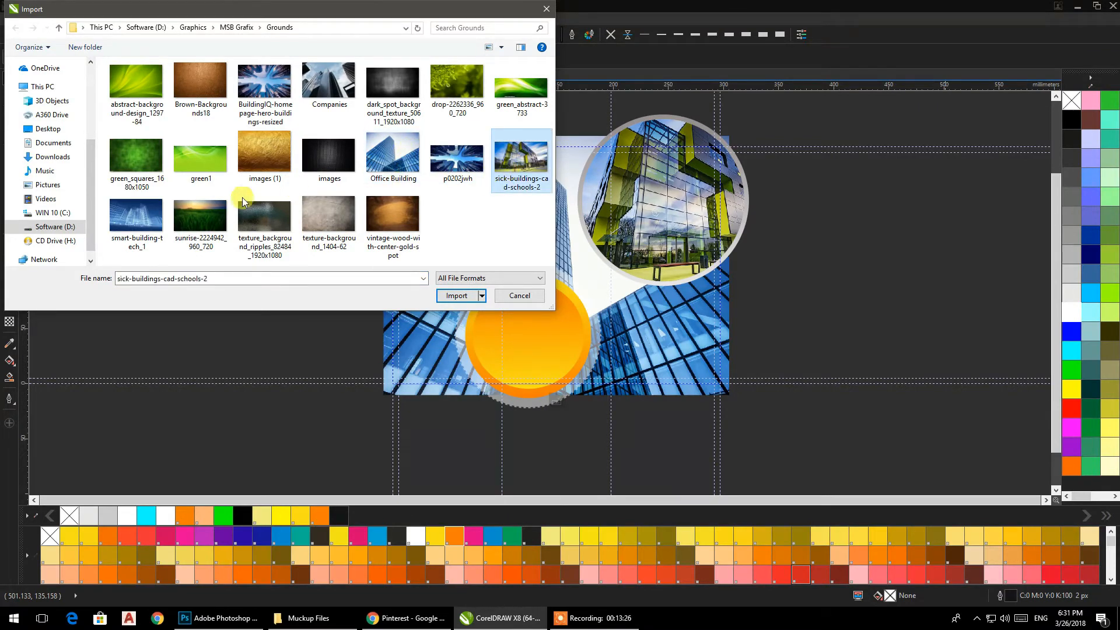
pyautogui.click(141, 221)
pyautogui.click(461, 297)
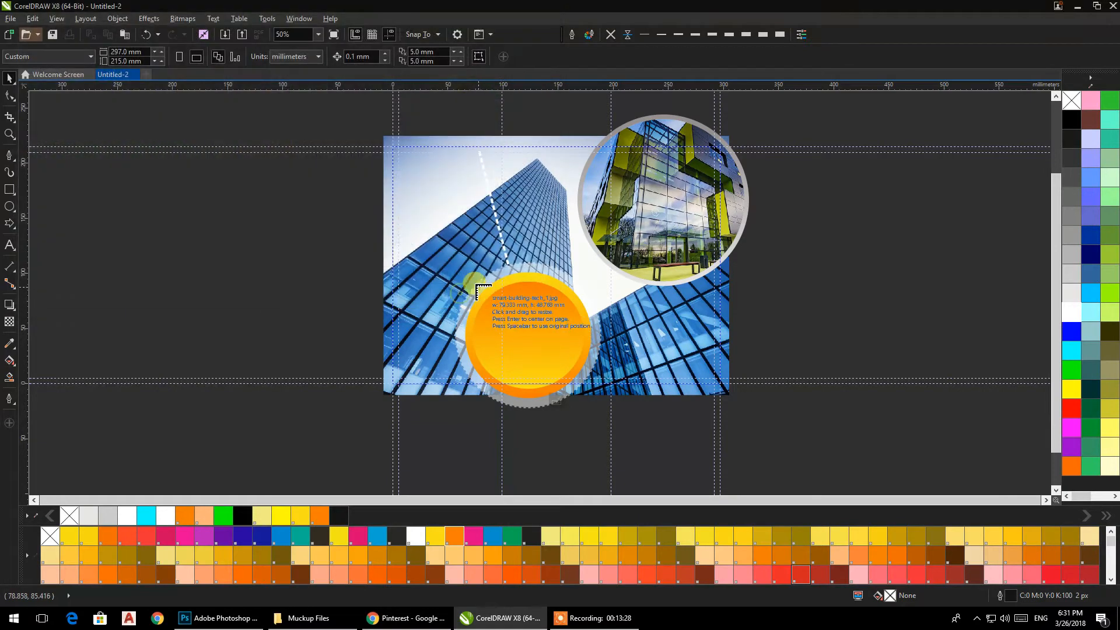
pyautogui.click(647, 411)
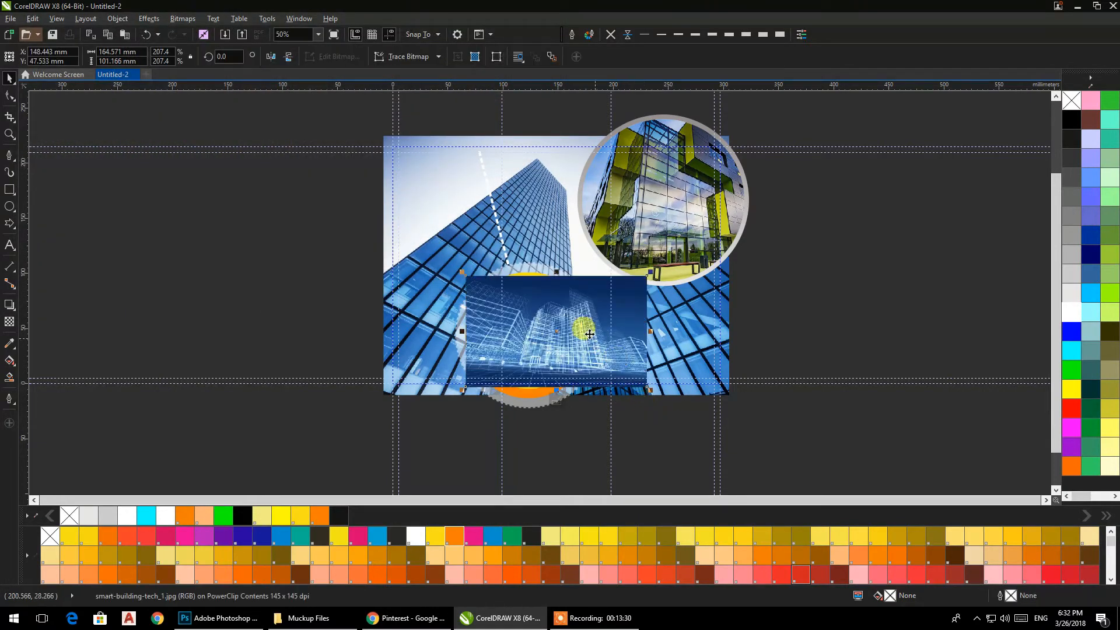
# - Move the imported smart-building picture beside the page and PowerClip it inside the inner orange circle
pyautogui.moveTo(583, 328); pyautogui.dragTo(899, 338)
pyautogui.rightClick(901, 335)
pyautogui.click(933, 267)
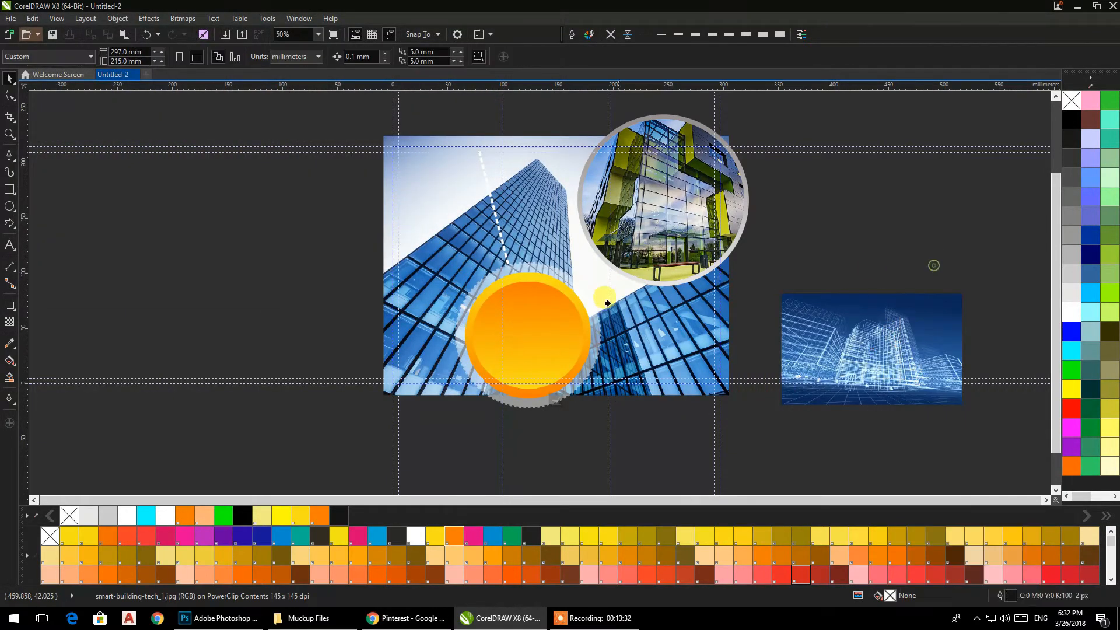
pyautogui.click(550, 325)
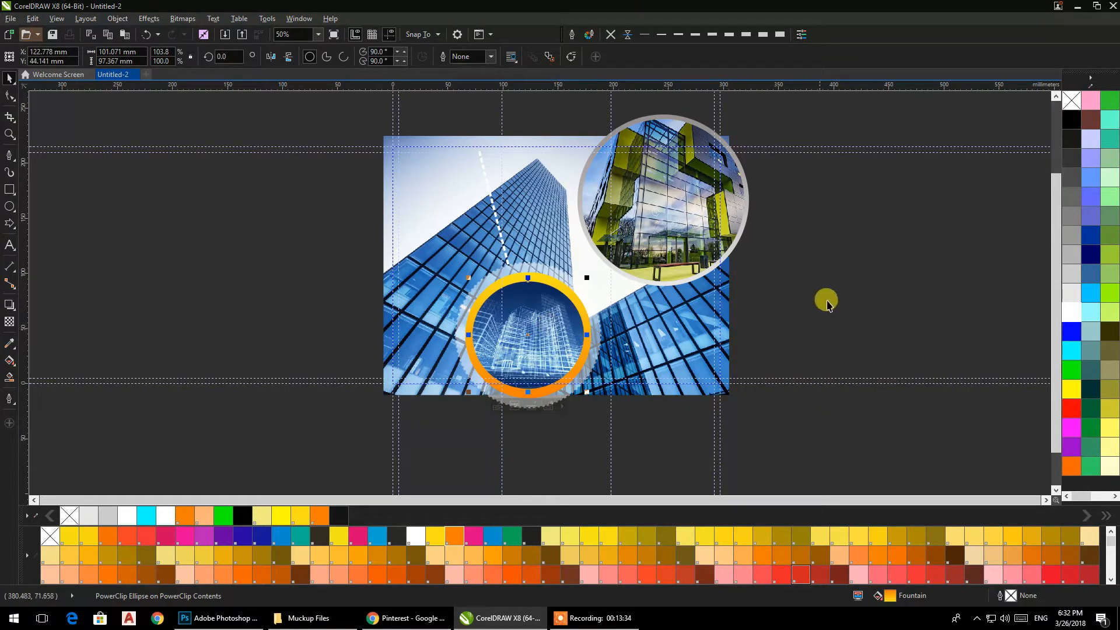
pyautogui.click(828, 294)
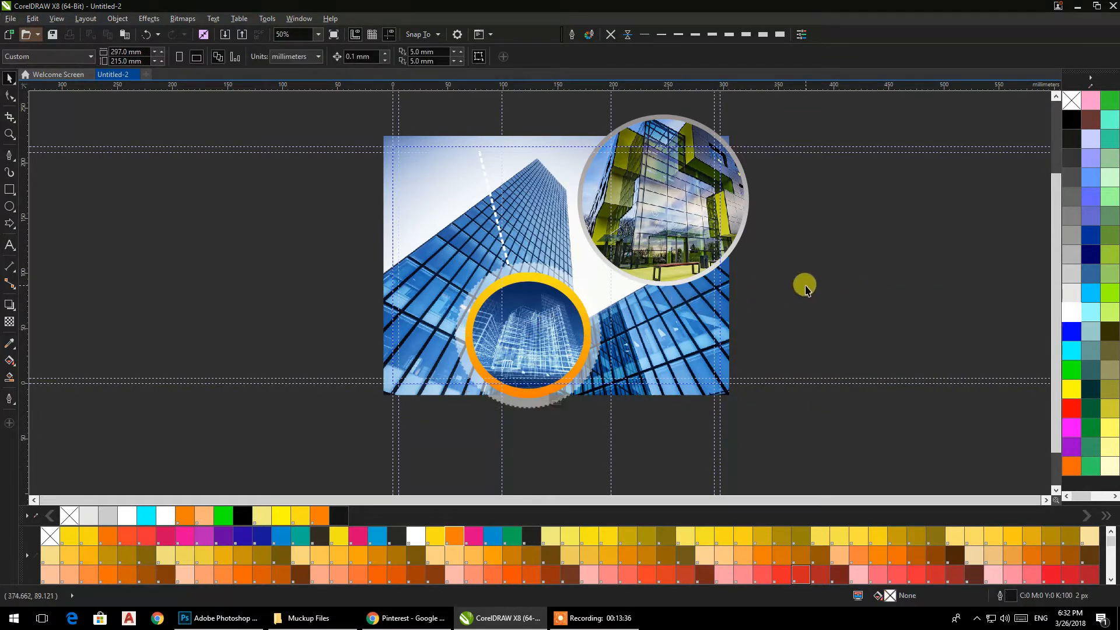
# - Give the inner orange circle holding the smart-building picture a white 16 px outline, set behind the fill and scaled with the object
pyautogui.click(559, 306)
pyautogui.click(749, 39)
pyautogui.click(759, 39)
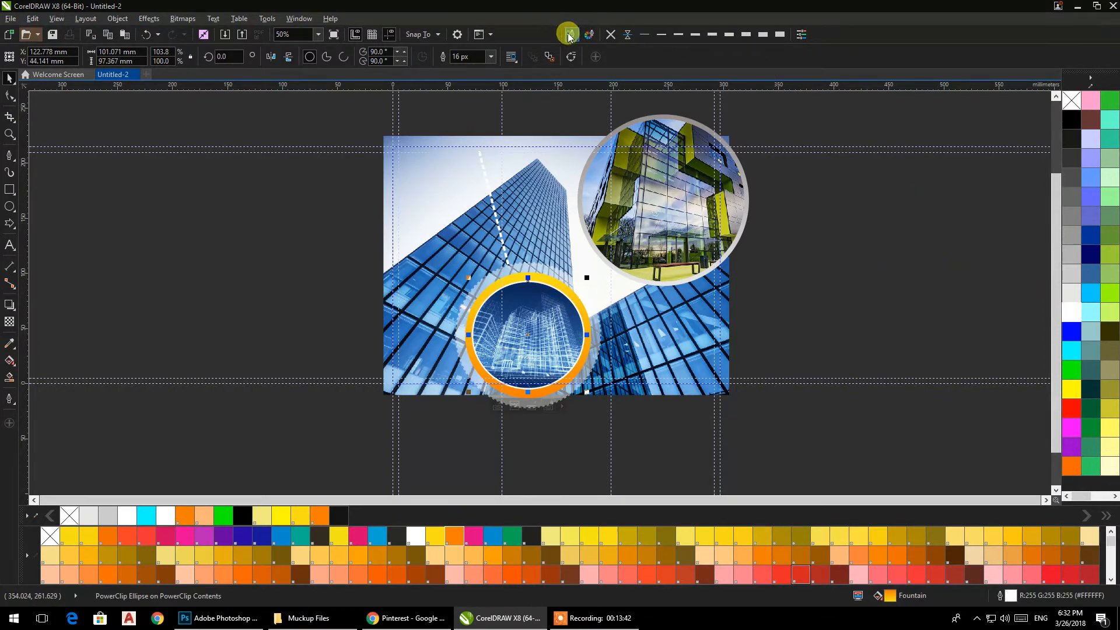
pyautogui.click(572, 34)
pyautogui.click(525, 351)
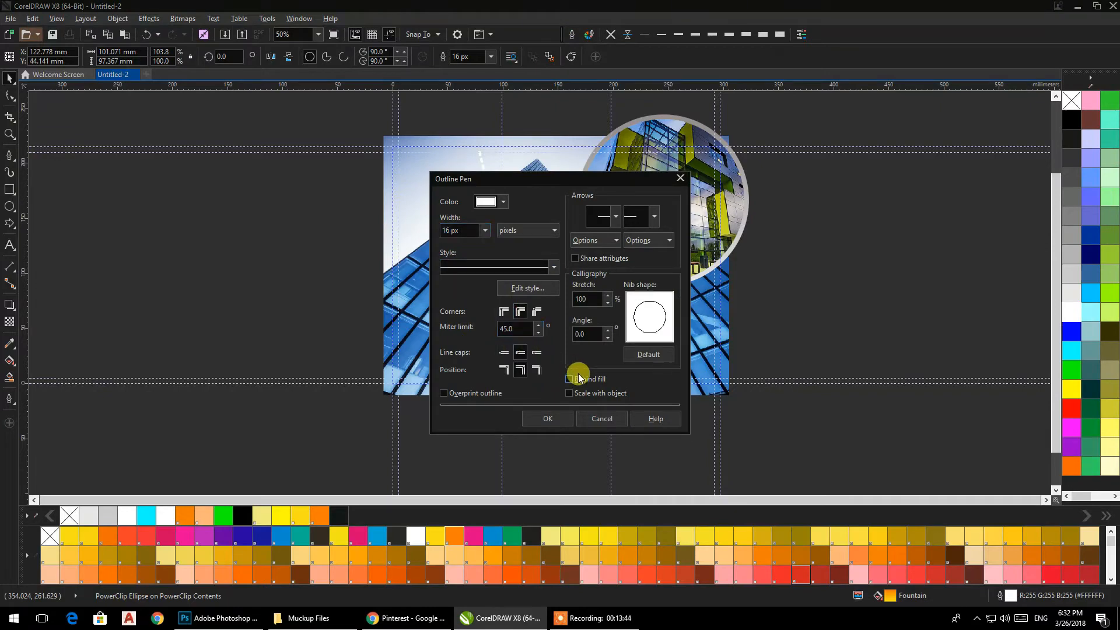
pyautogui.click(500, 264)
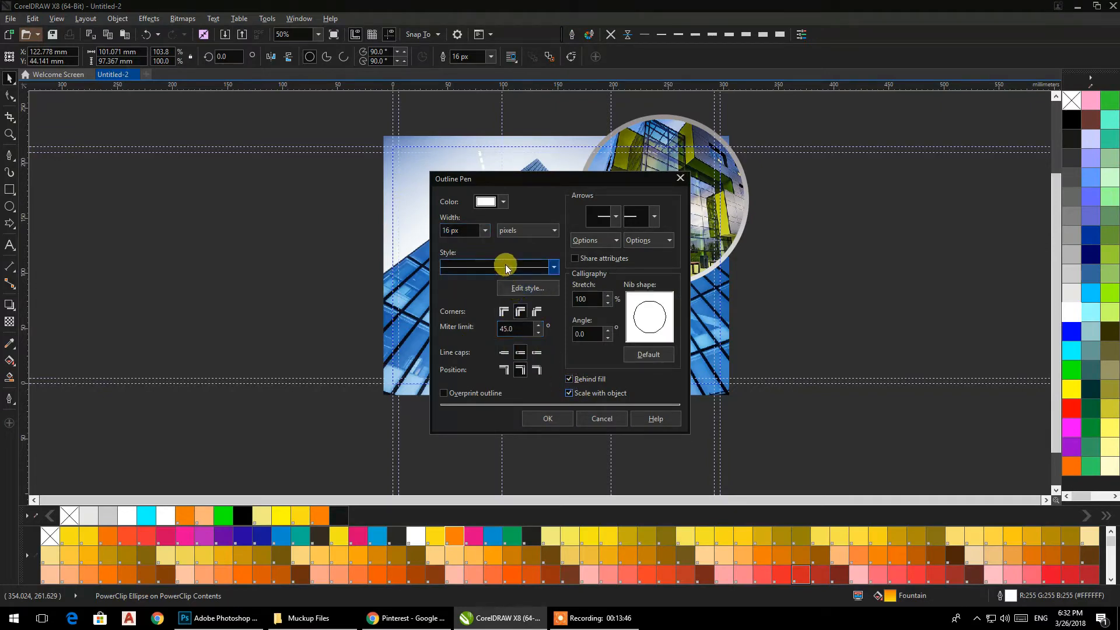
pyautogui.click(495, 294)
pyautogui.click(529, 419)
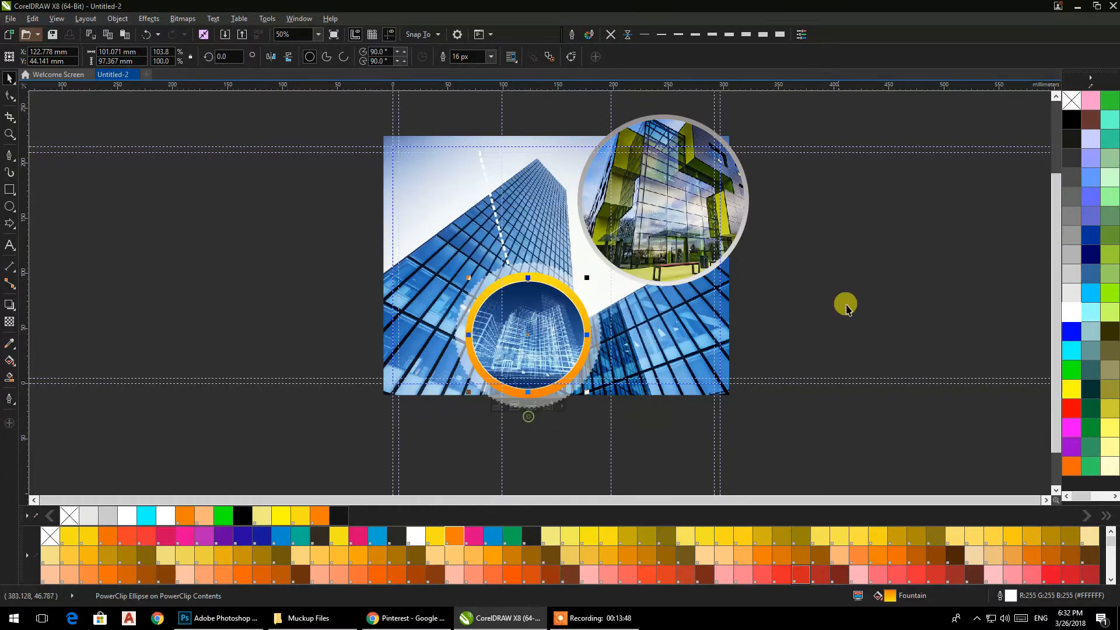
pyautogui.click(856, 283)
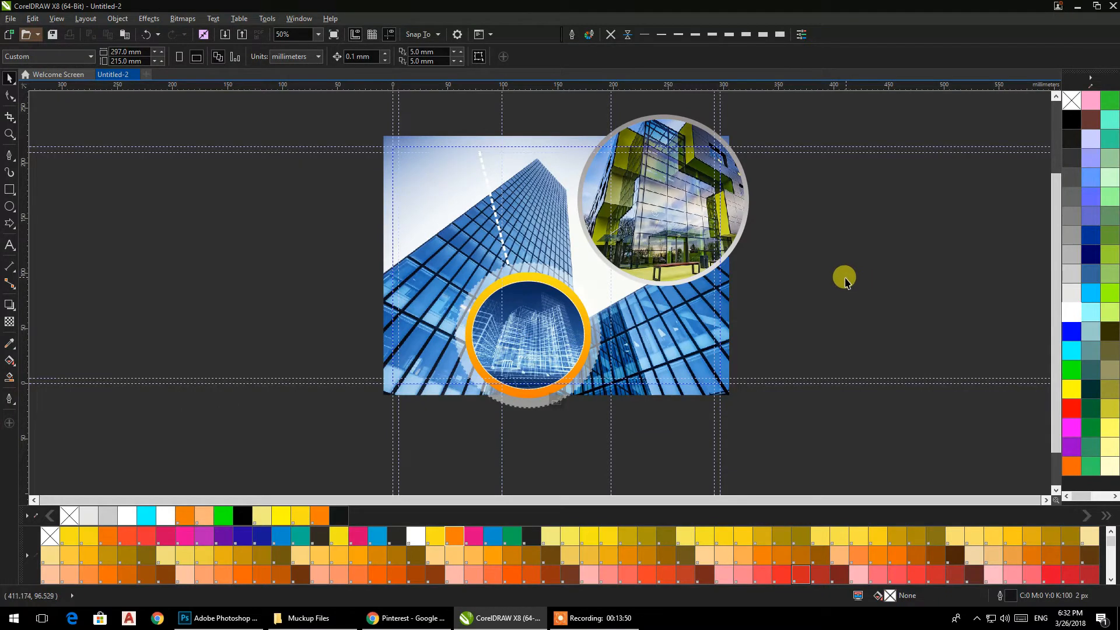
# - Copy the semi-transparent dotted circle to the empty area beside the page and enlarge the copy to about 179.7 mm
pyautogui.moveTo(595, 296); pyautogui.dragTo(898, 243)
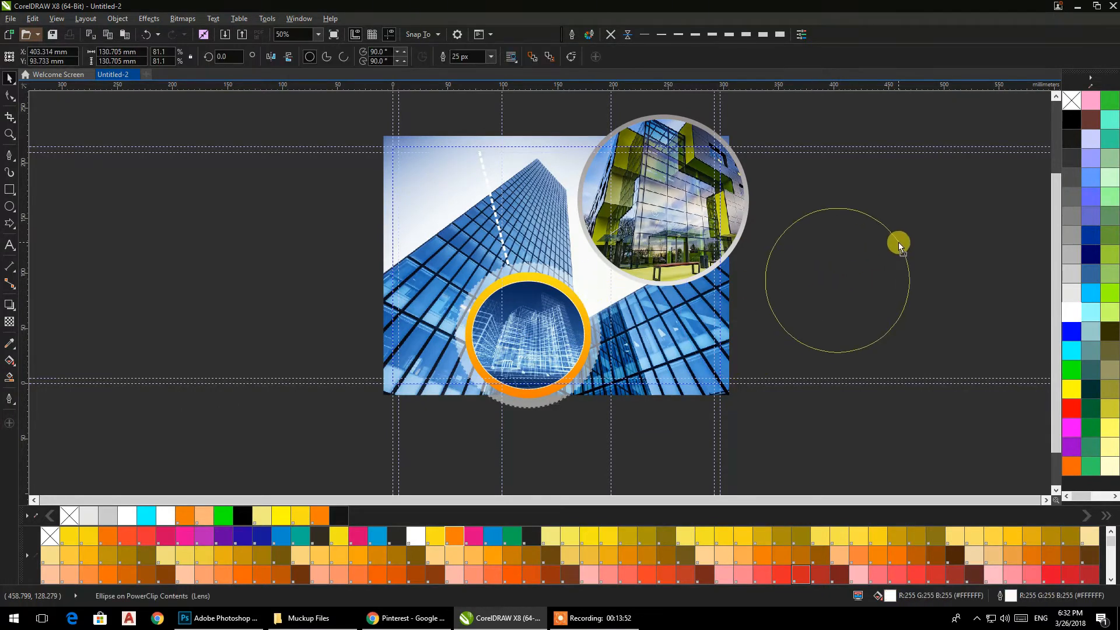
pyautogui.rightClick(898, 243)
pyautogui.click(971, 174)
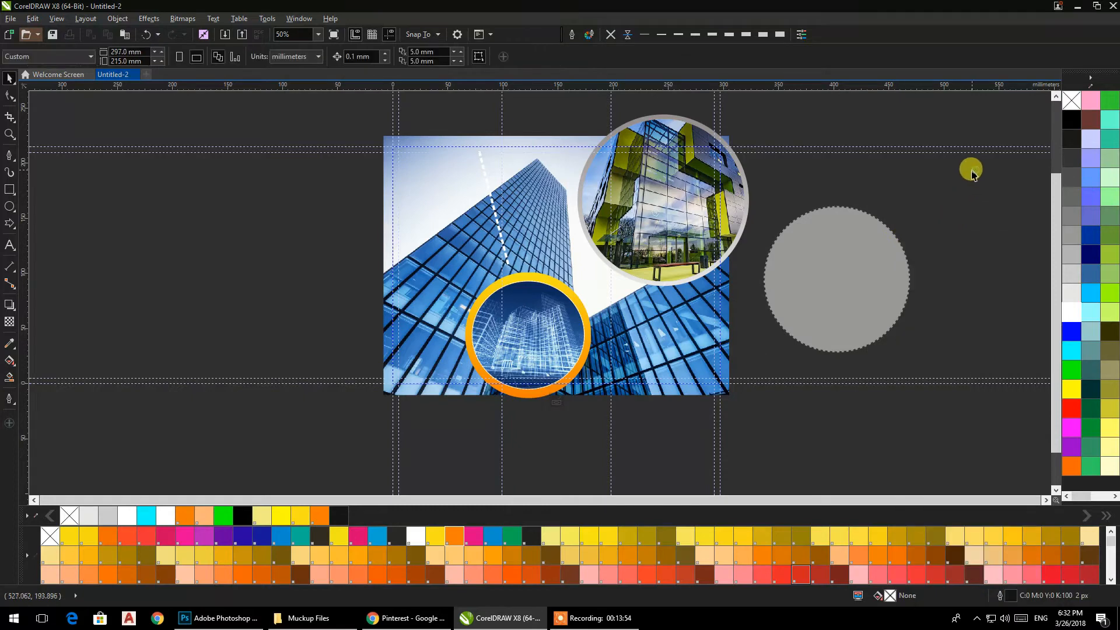
pyautogui.hotkey('ctrl', 'z')
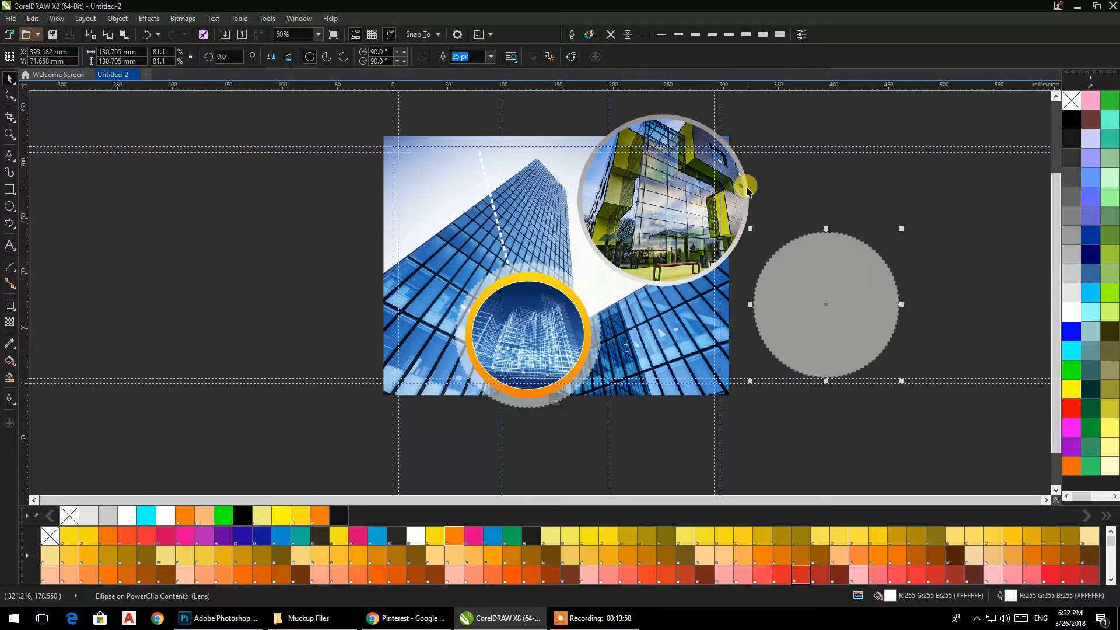
pyautogui.moveTo(902, 225); pyautogui.dragTo(955, 171)
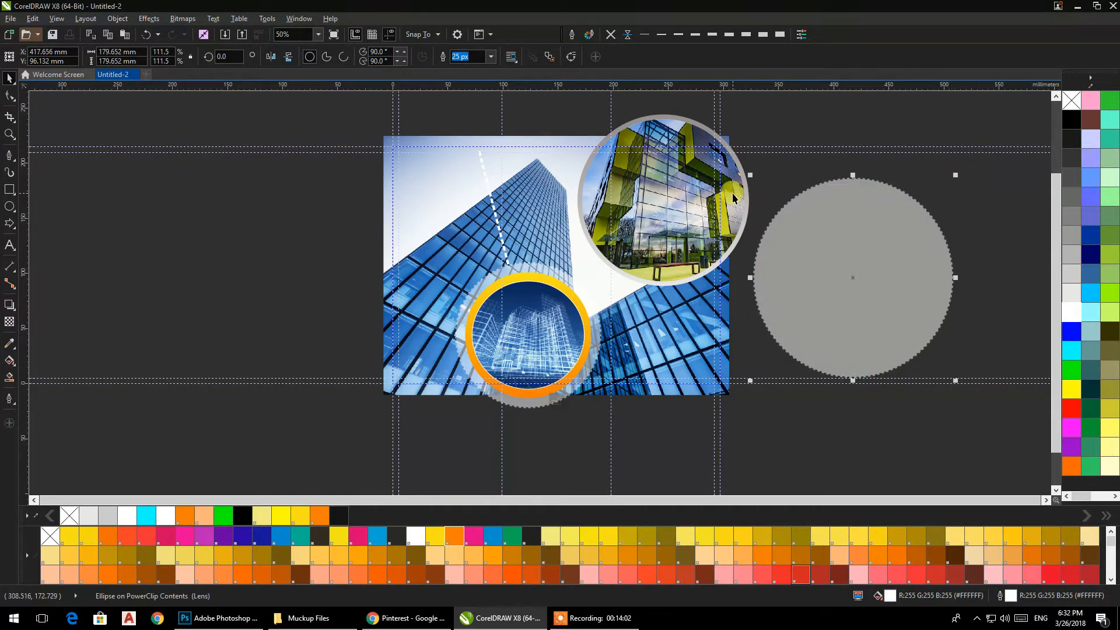
# - Centre the enlarged dotted circle on the green building's circle, order it directly behind that picture, and leave the PowerClip contents
pyautogui.keyDown('shift'); pyautogui.click(749, 198); pyautogui.keyUp('shift')
pyautogui.press('e')
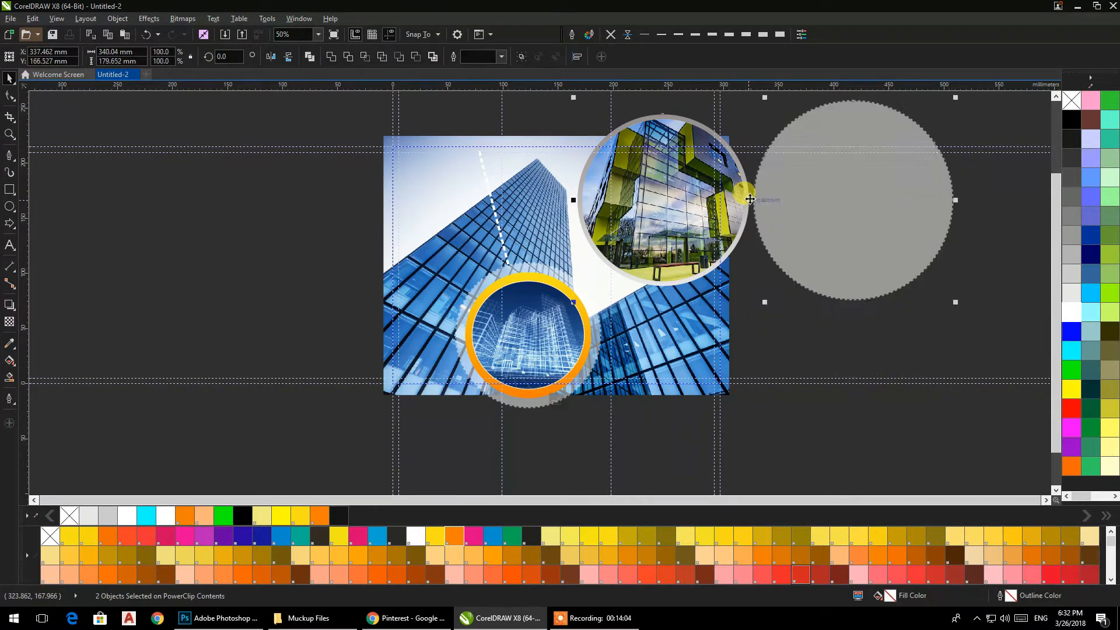
pyautogui.press('c')
pyautogui.click(775, 178)
pyautogui.click(756, 173)
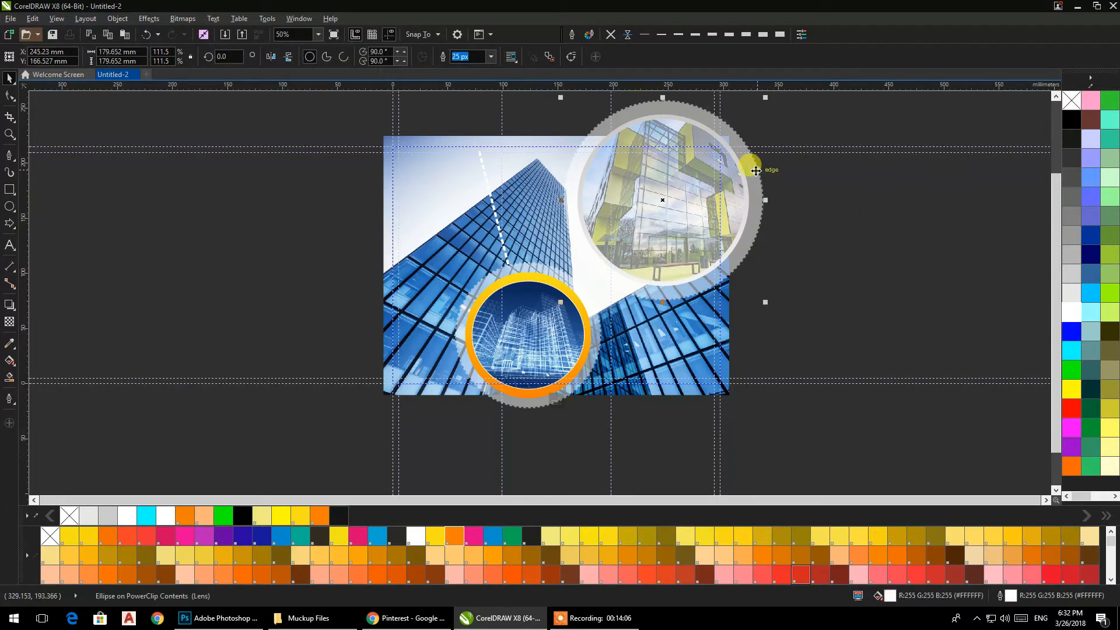
pyautogui.hotkey('shift', 'pagedown')
pyautogui.hotkey('ctrl', 'pageup')
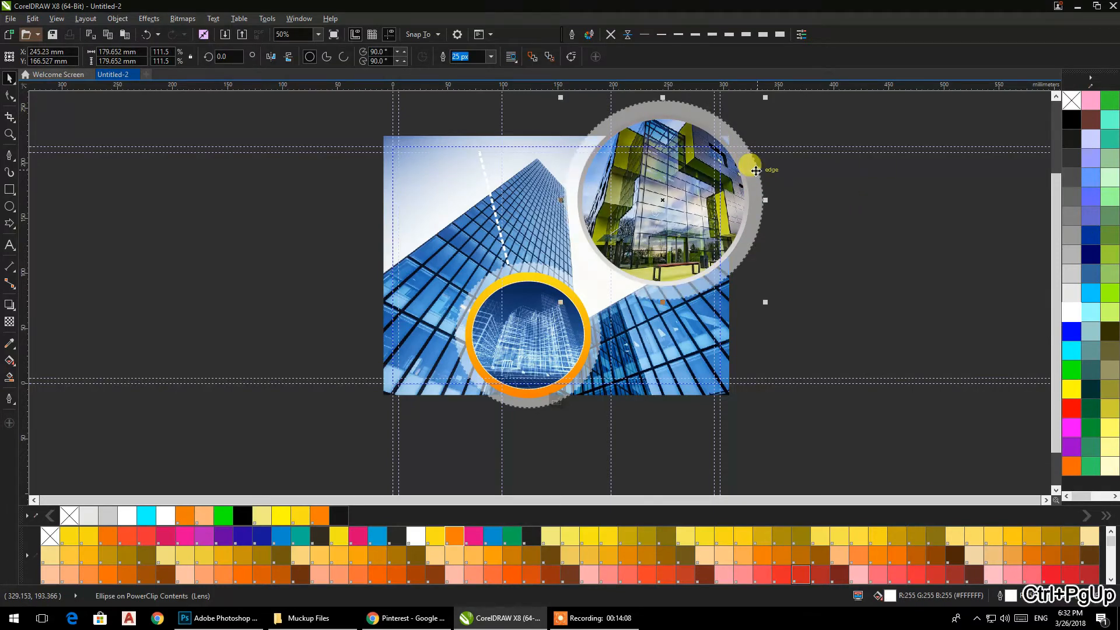
pyautogui.keyDown('ctrl'); pyautogui.click(813, 251); pyautogui.keyUp('ctrl')
pyautogui.click(814, 252)
# - Move the two-line tagline about the creative architectural office up to just below the orange header on the first panel
pyautogui.moveTo(529, 294); pyautogui.dragTo(555, 319)
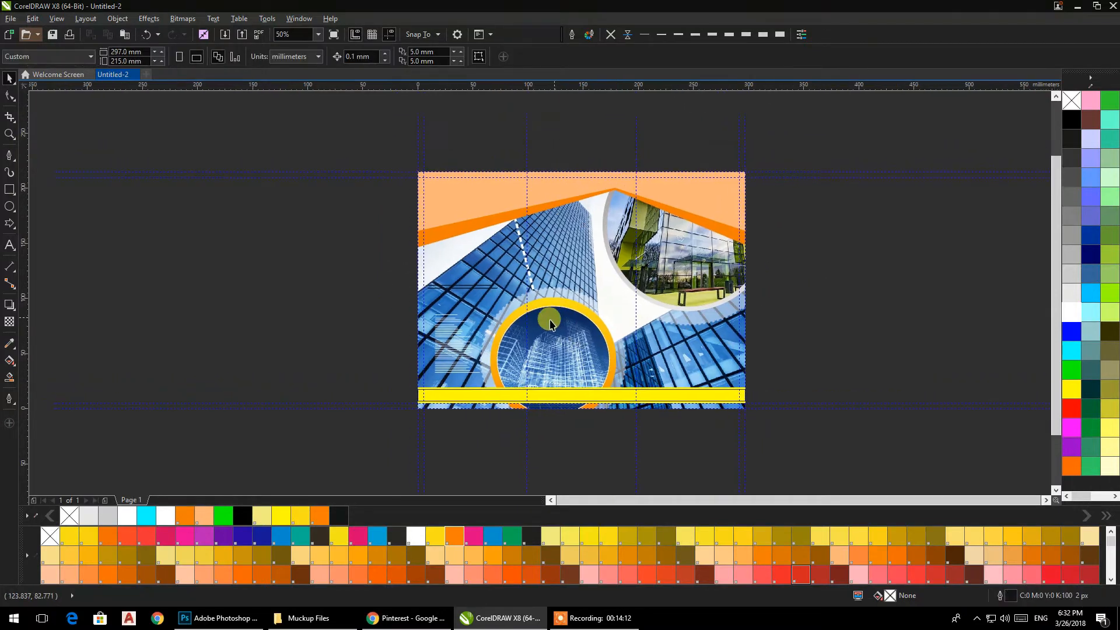
pyautogui.scroll(2, 453, 354)
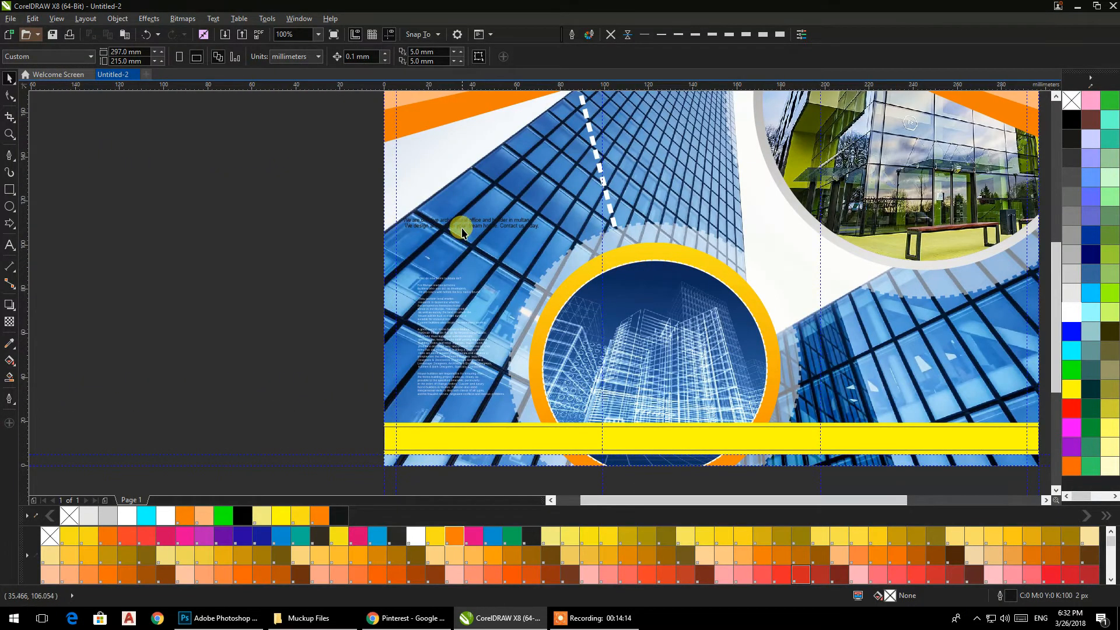
pyautogui.moveTo(461, 231); pyautogui.dragTo(482, 161)
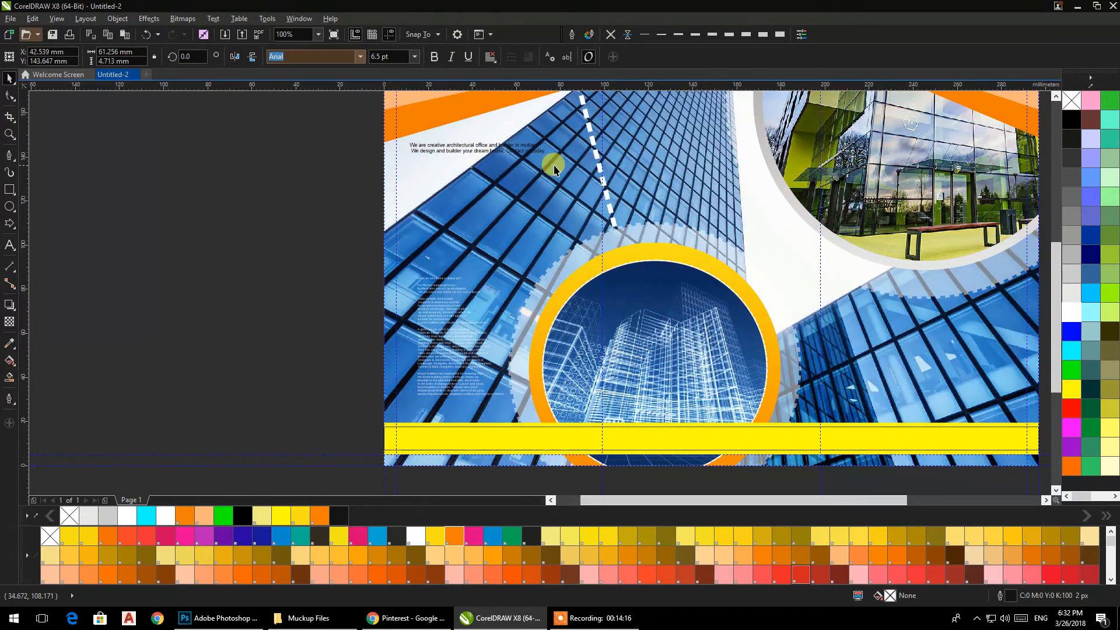
pyautogui.scroll(4, 482, 159)
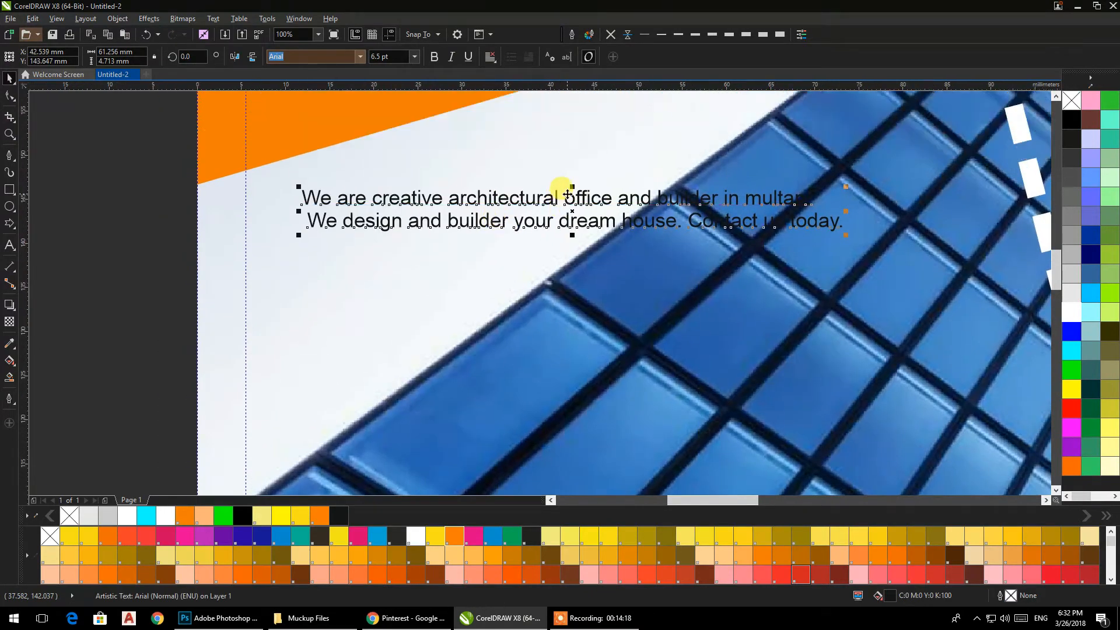
pyautogui.doubleClick(570, 201)
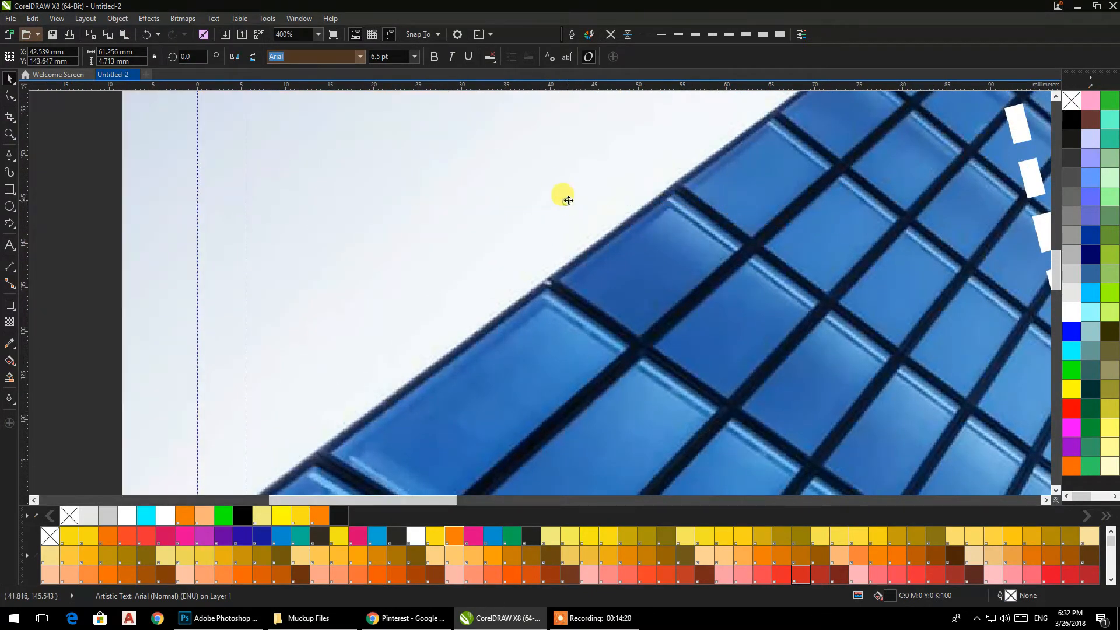
pyautogui.scroll(-4, 370, 232)
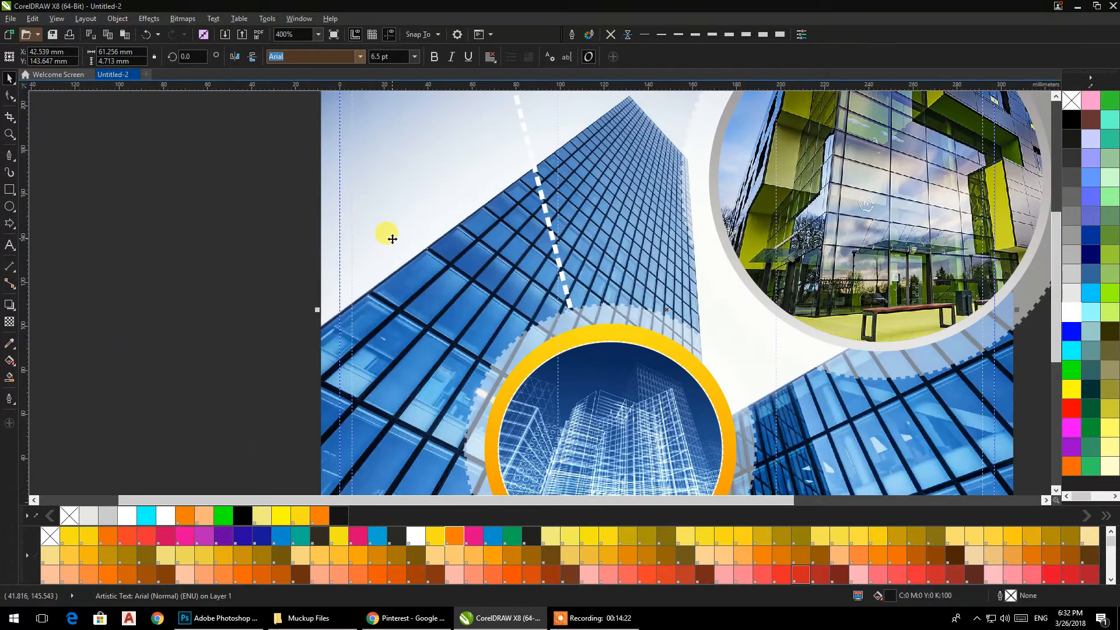
pyautogui.click(415, 249)
pyautogui.click(245, 240)
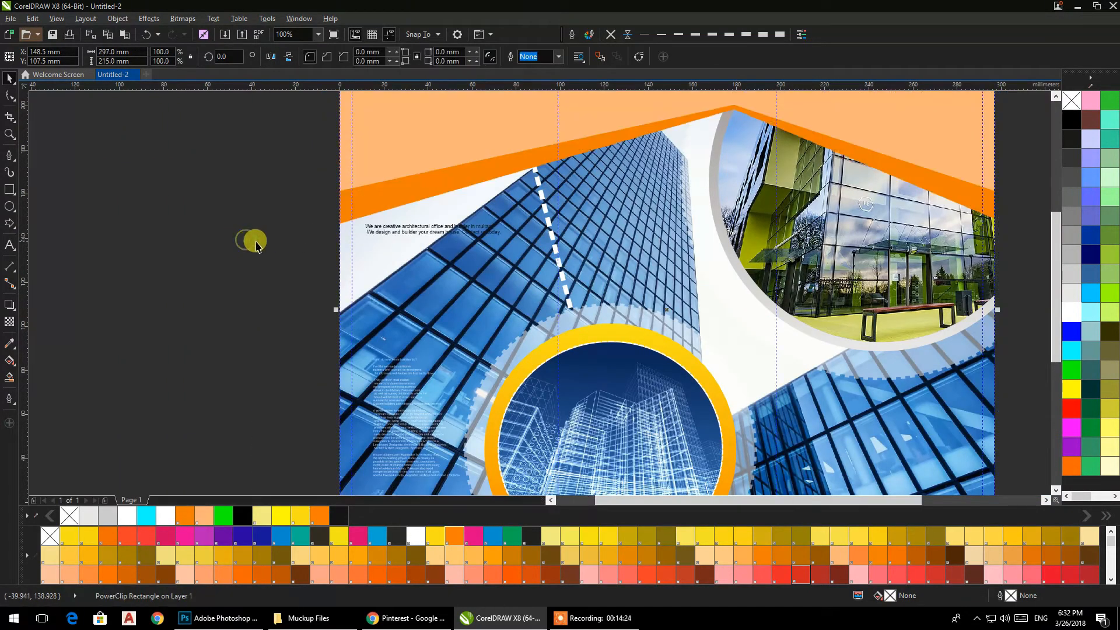
# - Add the artistic text "Antique Builders" on two lines in Arial 24 pt in the empty area beside the page
pyautogui.click(408, 231)
pyautogui.scroll(3, 397, 233)
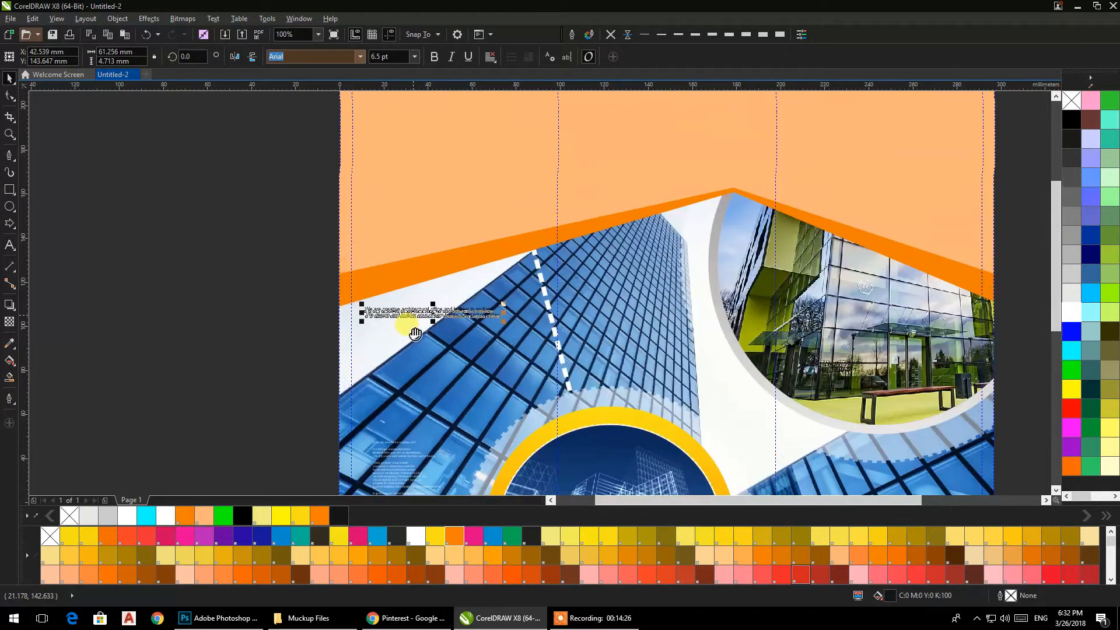
pyautogui.click(11, 250)
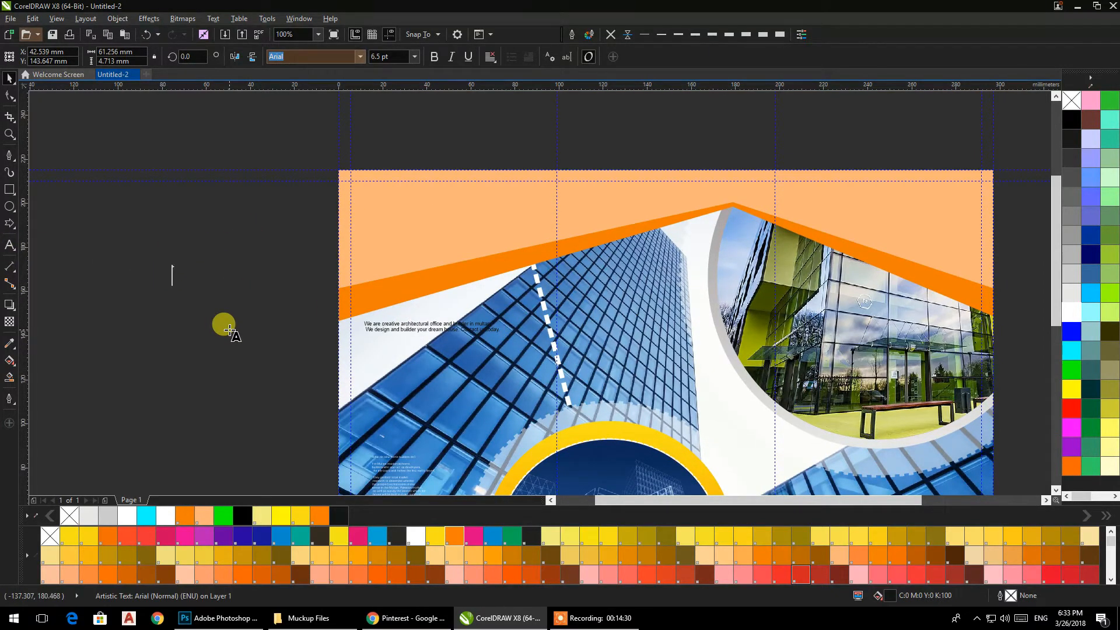
pyautogui.write('Antique')
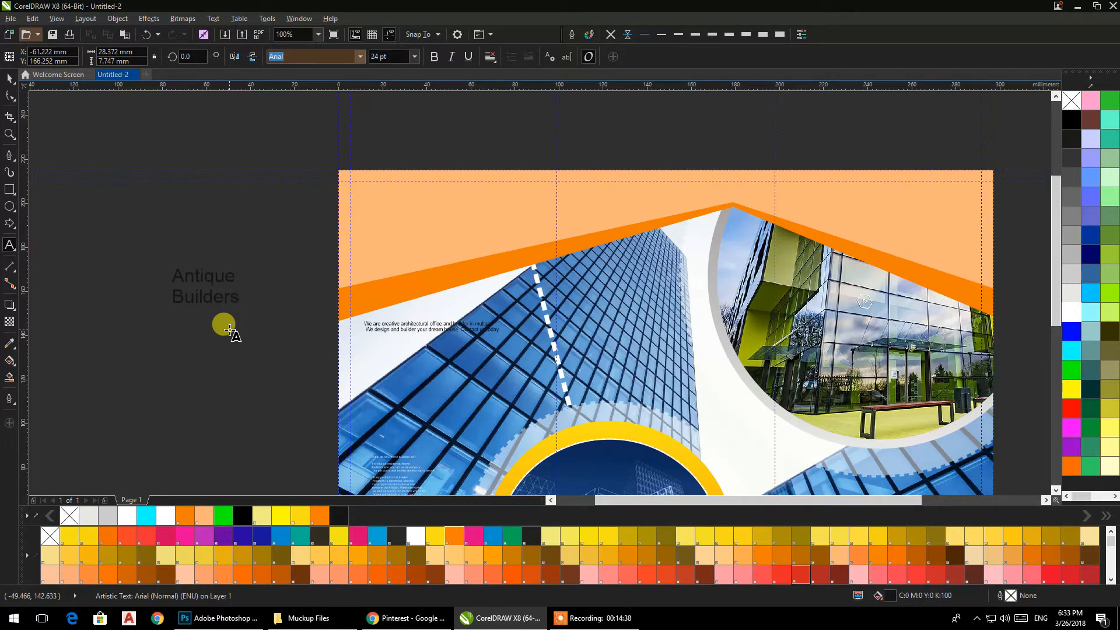
pyautogui.click(6, 76)
pyautogui.click(249, 342)
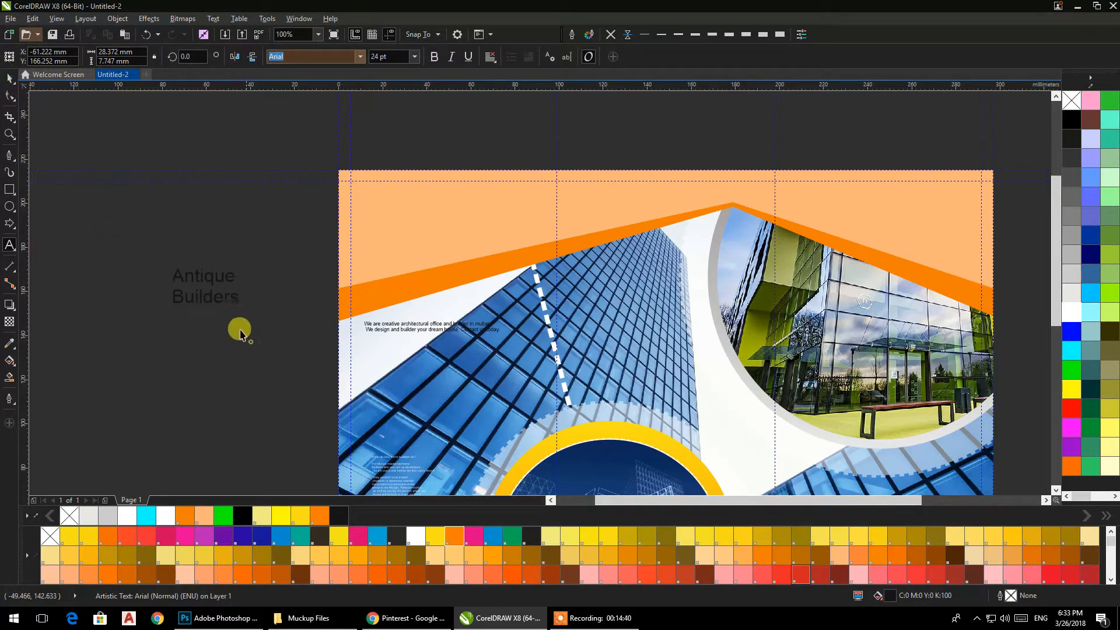
# - Break the ANTIQUE BUILDERS artistic text apart into separate lines
pyautogui.click(180, 280)
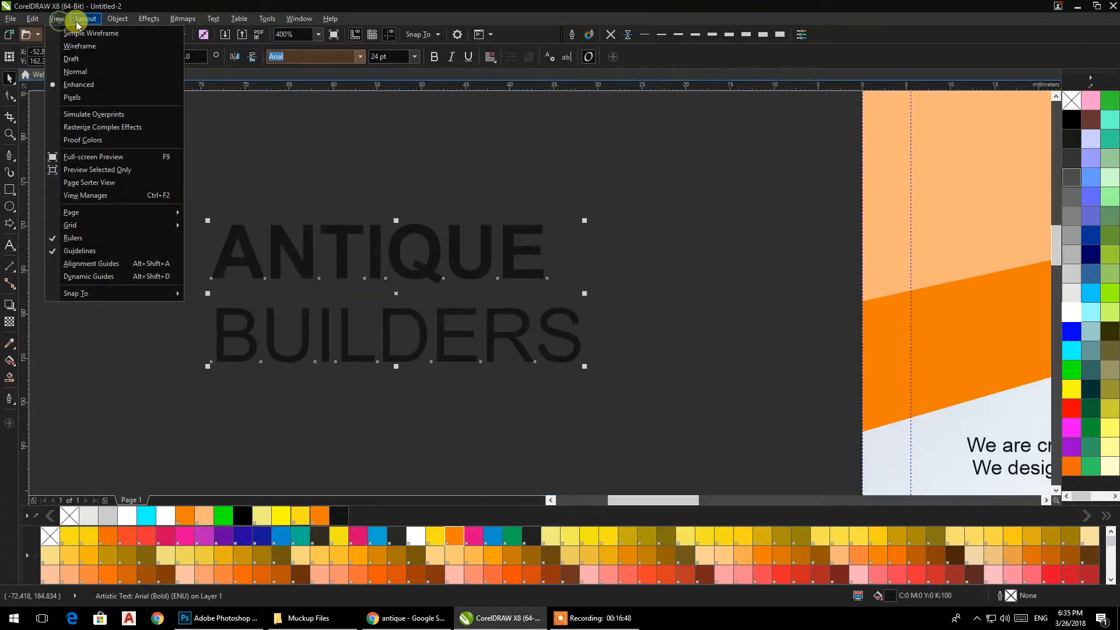
pyautogui.moveTo(78, 24)
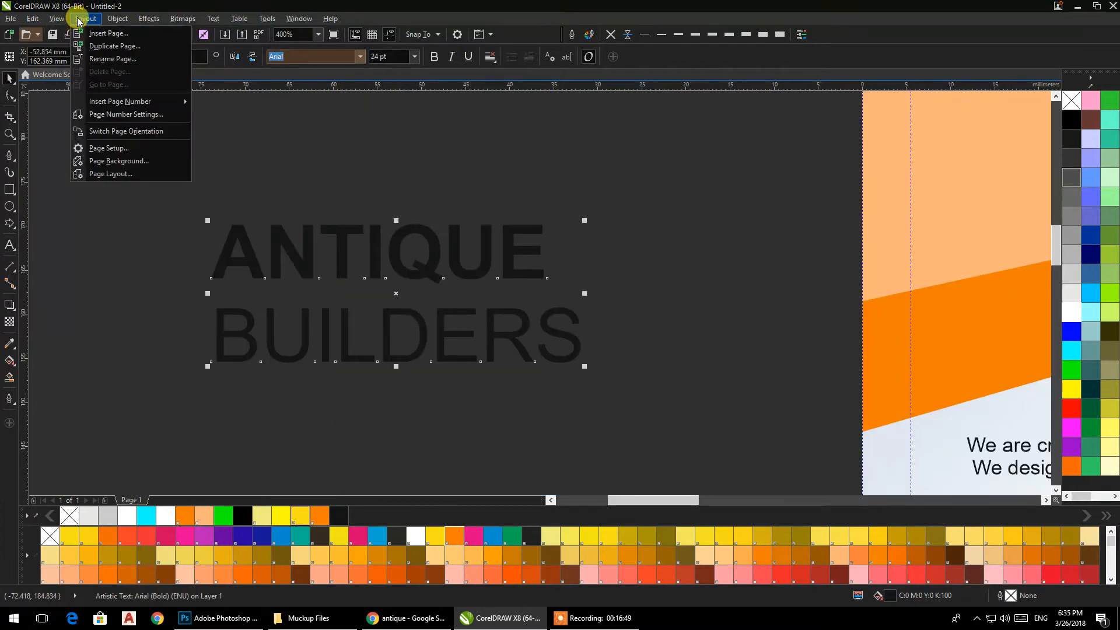
pyautogui.moveTo(118, 18)
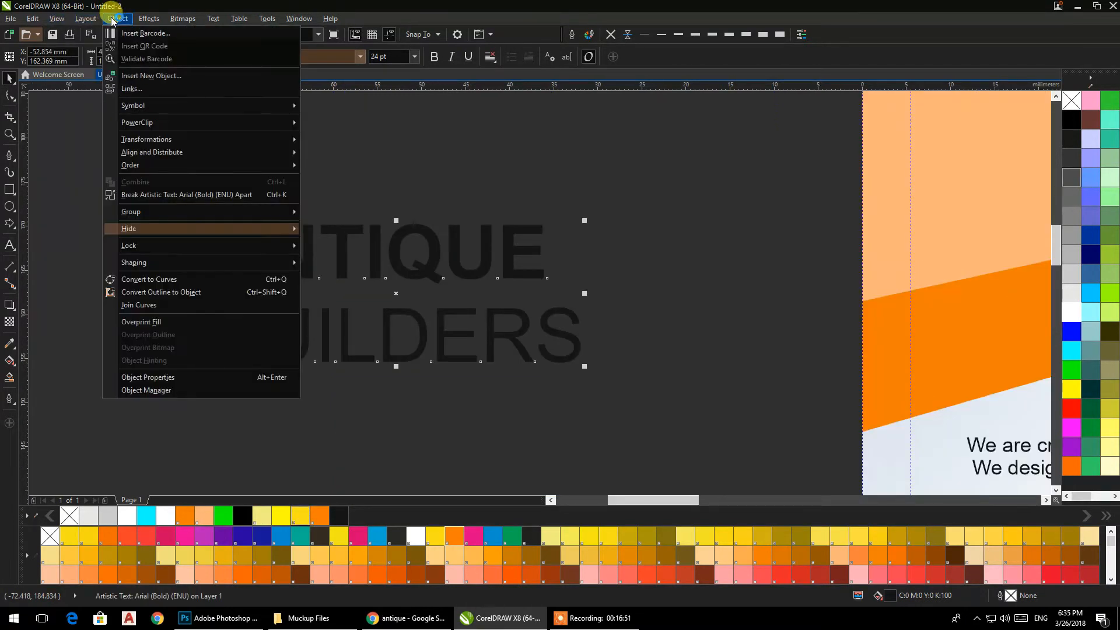
pyautogui.click(142, 195)
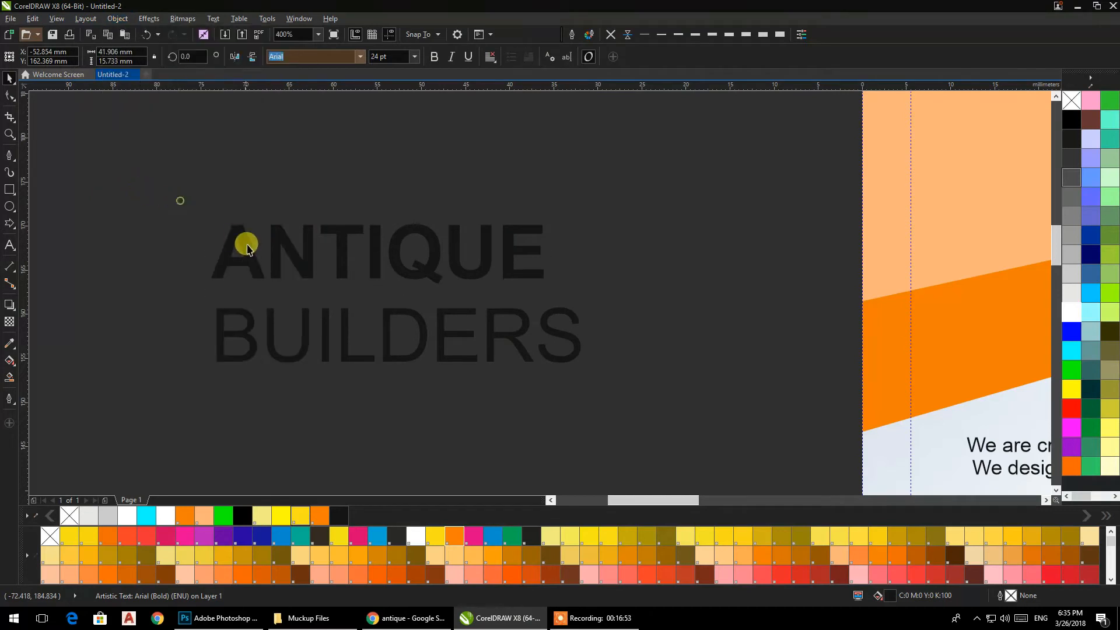
# - Set the initial letter A of ANTIQUE to 48 pt
pyautogui.moveTo(266, 257); pyautogui.dragTo(213, 257)
pyautogui.click(415, 56)
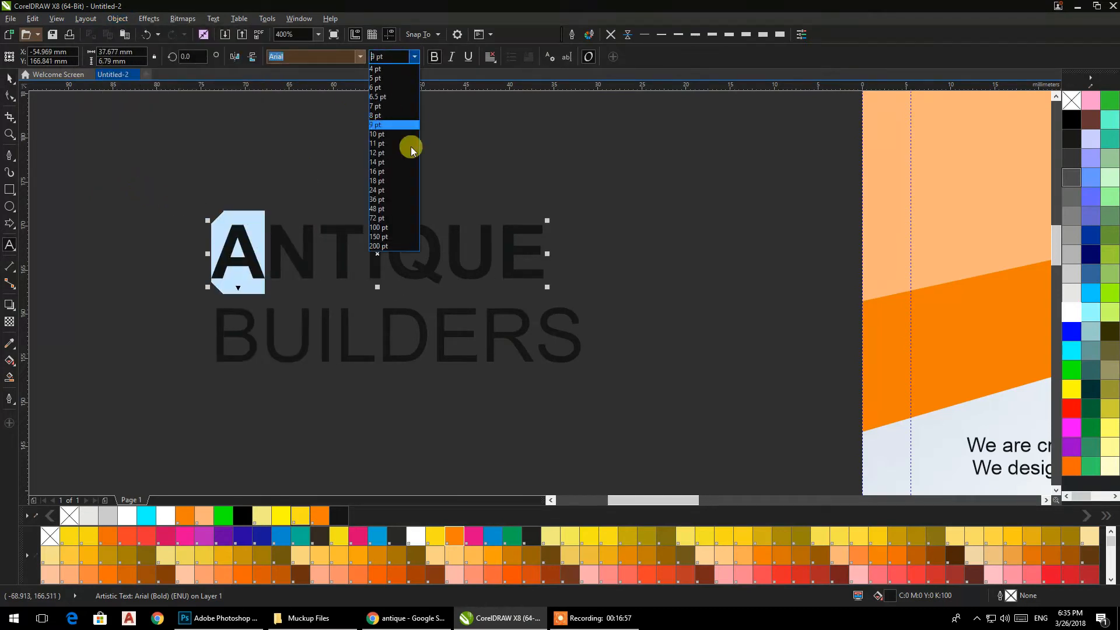
pyautogui.click(383, 208)
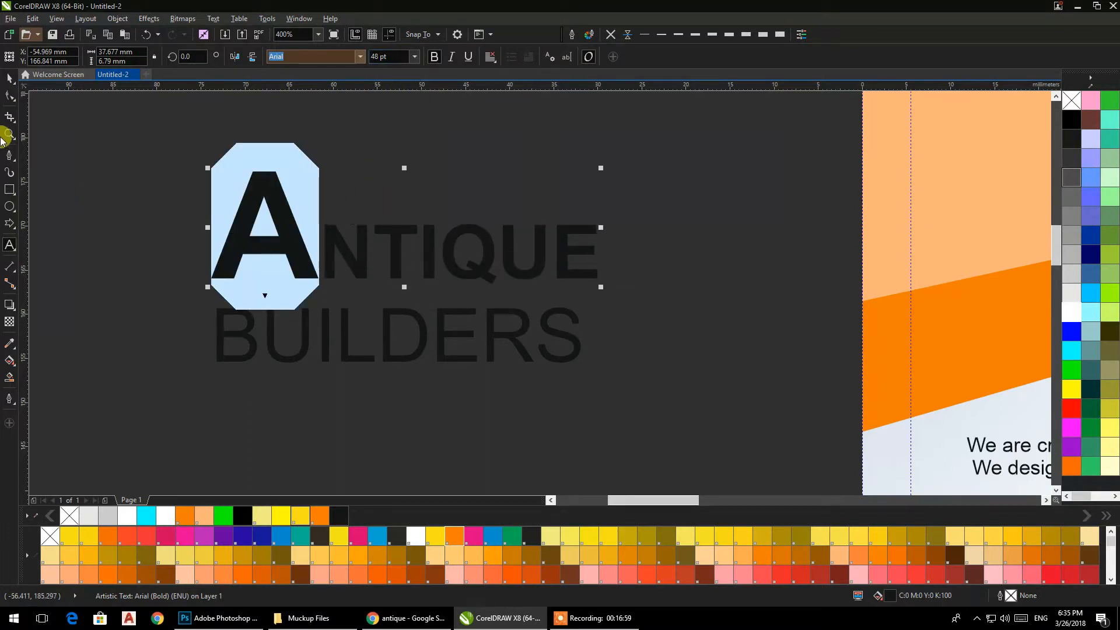
pyautogui.click(9, 78)
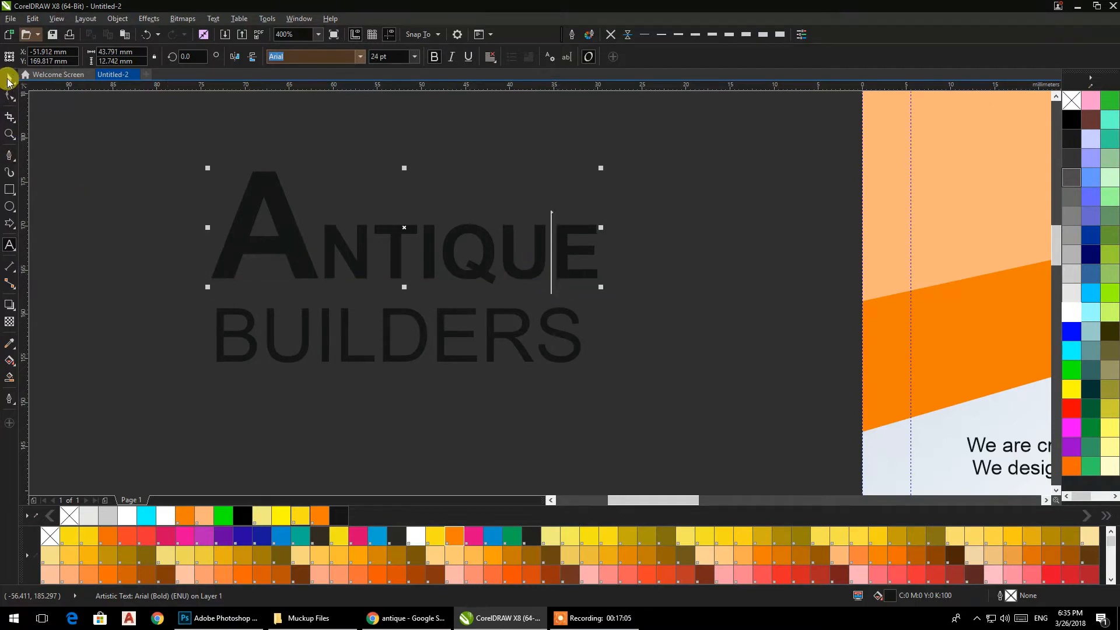
pyautogui.click(8, 81)
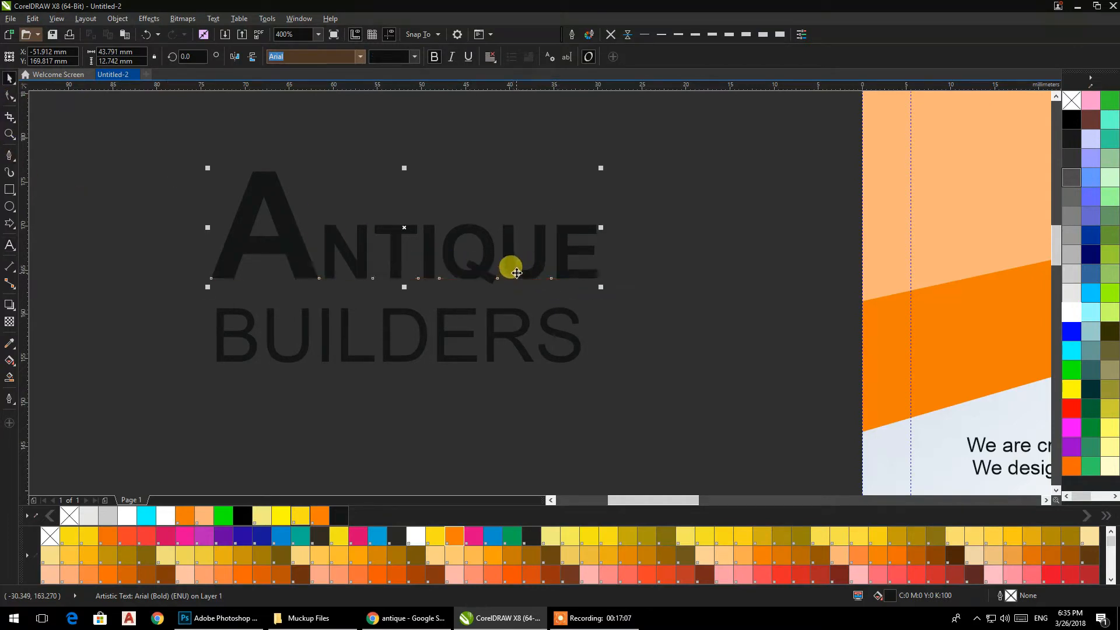
# - Set the letter U in ANTIQUE to 48 pt
pyautogui.moveTo(517, 269); pyautogui.dragTo(531, 251)
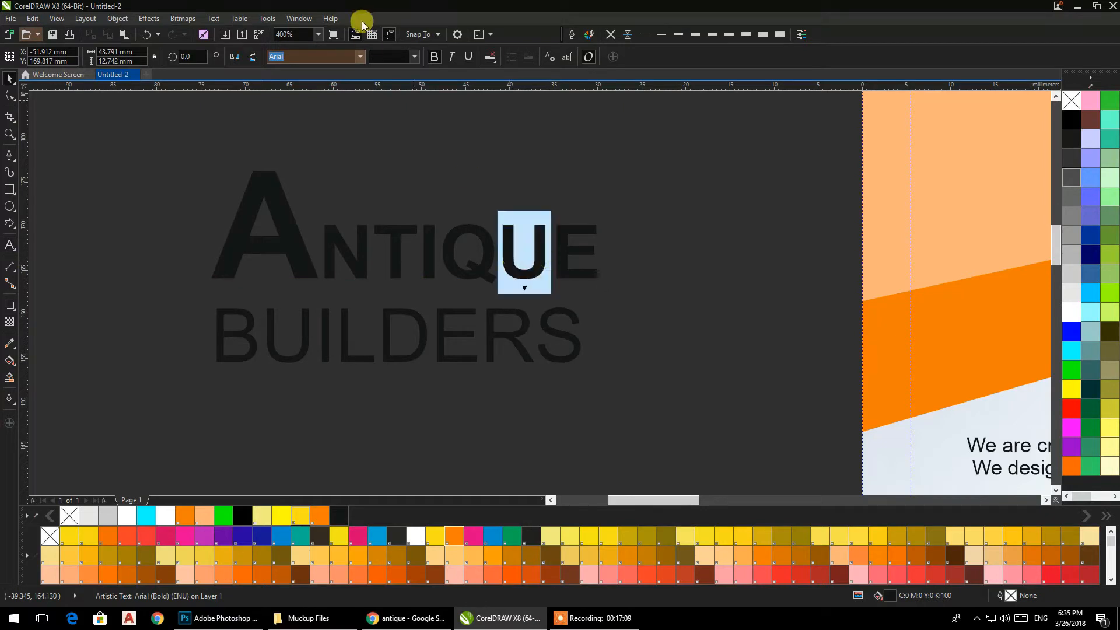
pyautogui.click(416, 57)
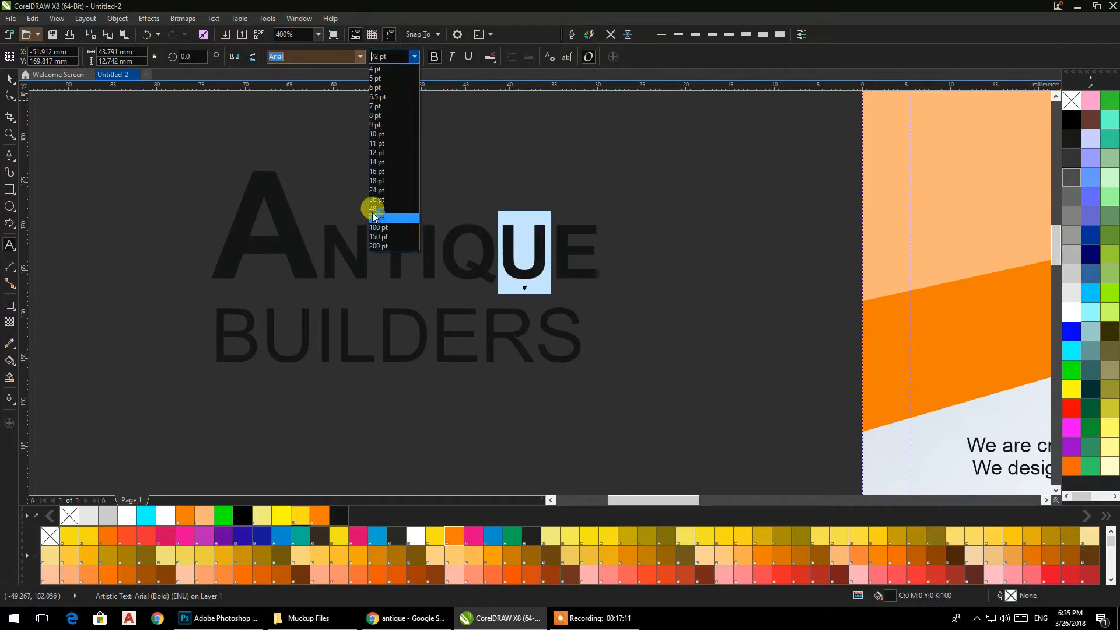
pyautogui.click(371, 209)
pyautogui.click(8, 76)
# - Change the font of the initial letter A in ANTIQUE to Avengeance Heroic Avenger
pyautogui.click(256, 236)
pyautogui.doubleClick(283, 225)
pyautogui.moveTo(310, 222); pyautogui.dragTo(261, 203)
pyautogui.click(359, 57)
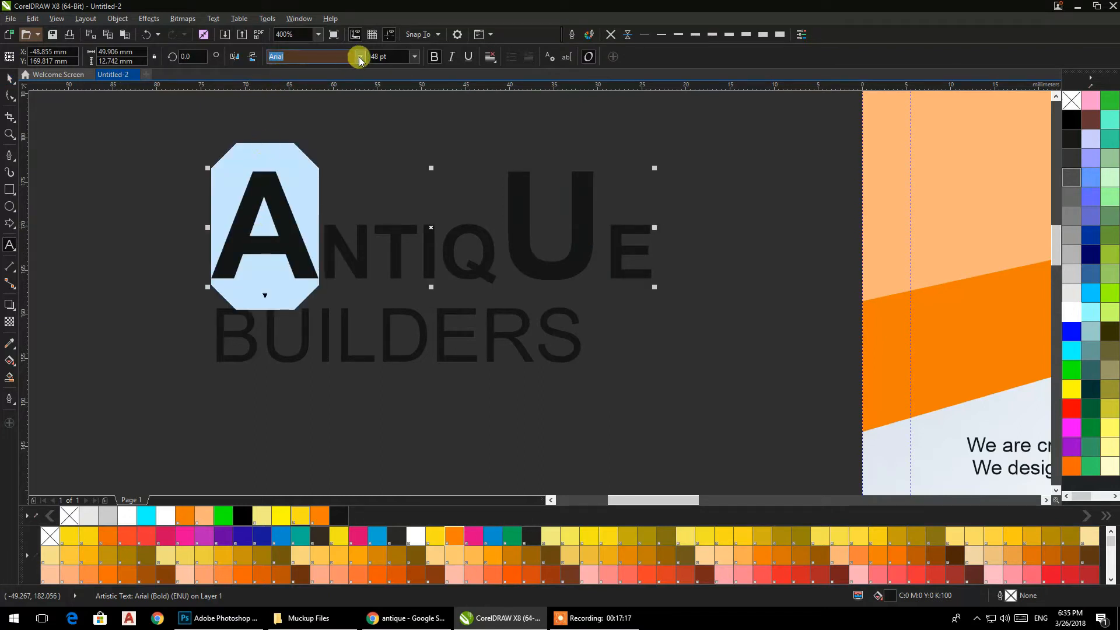
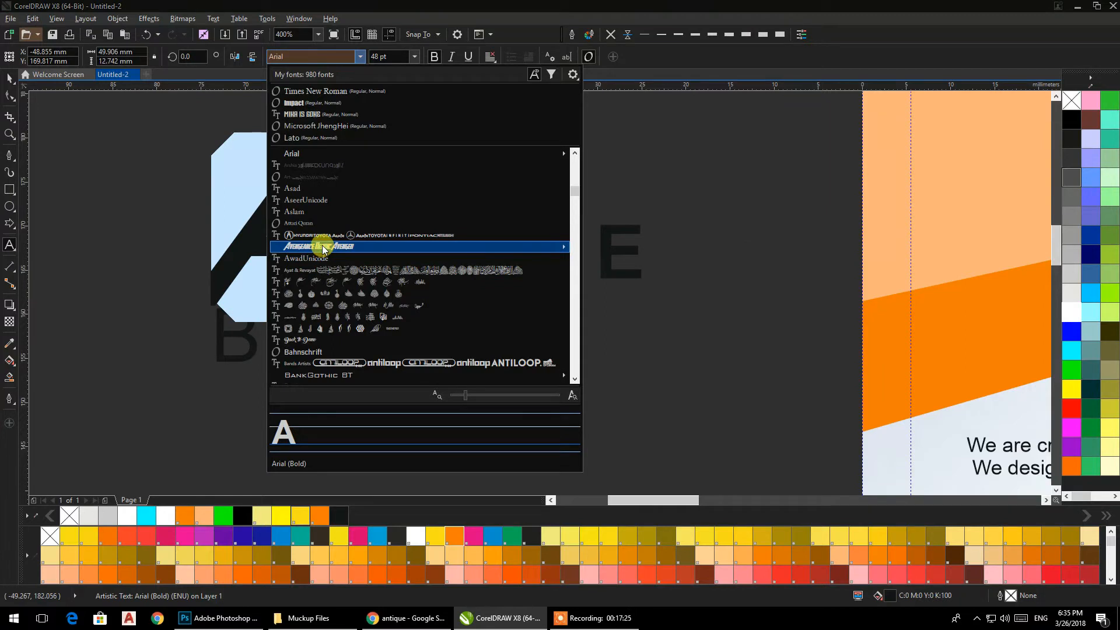
pyautogui.press('Escape')
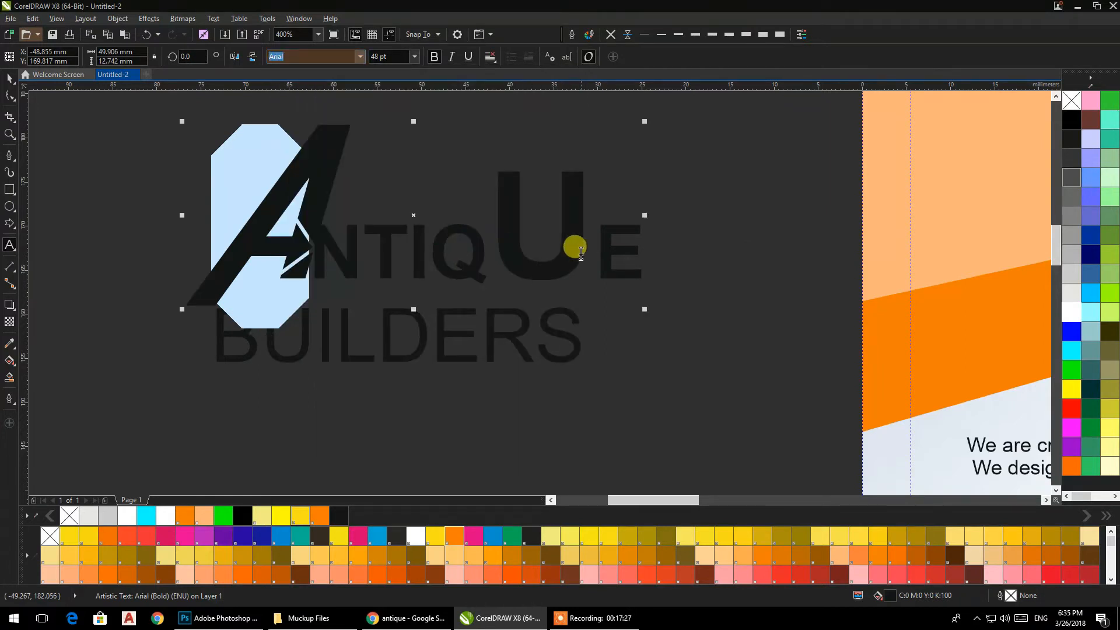
# - Change the font of the letter U in ANTIQUE to Avengeance Heroic Avenger
pyautogui.moveTo(572, 255); pyautogui.dragTo(525, 250)
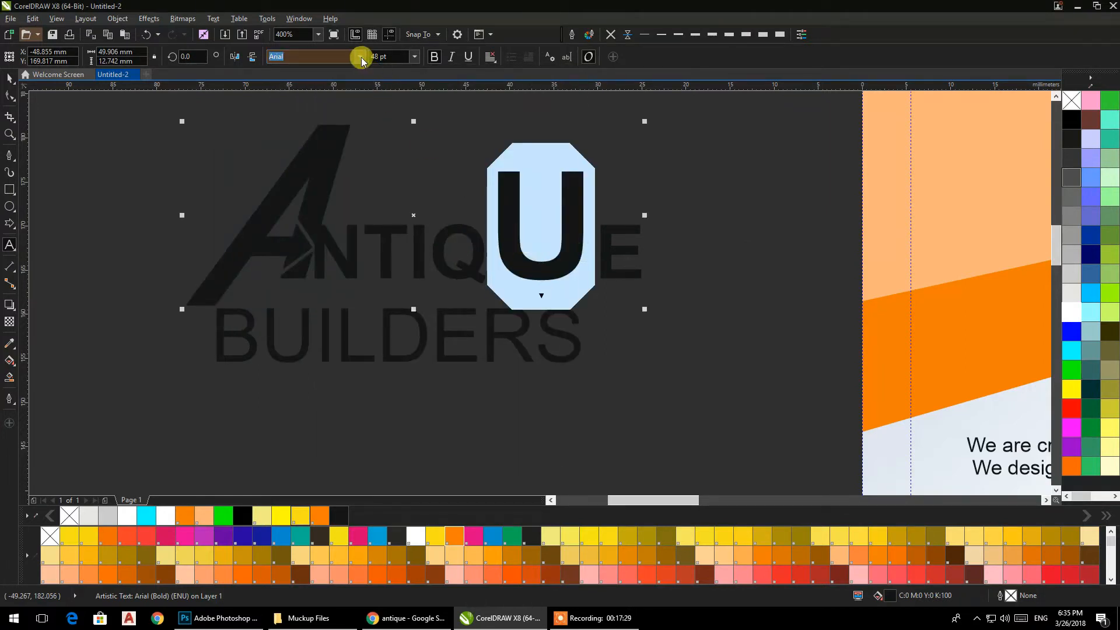
pyautogui.click(361, 57)
pyautogui.click(322, 246)
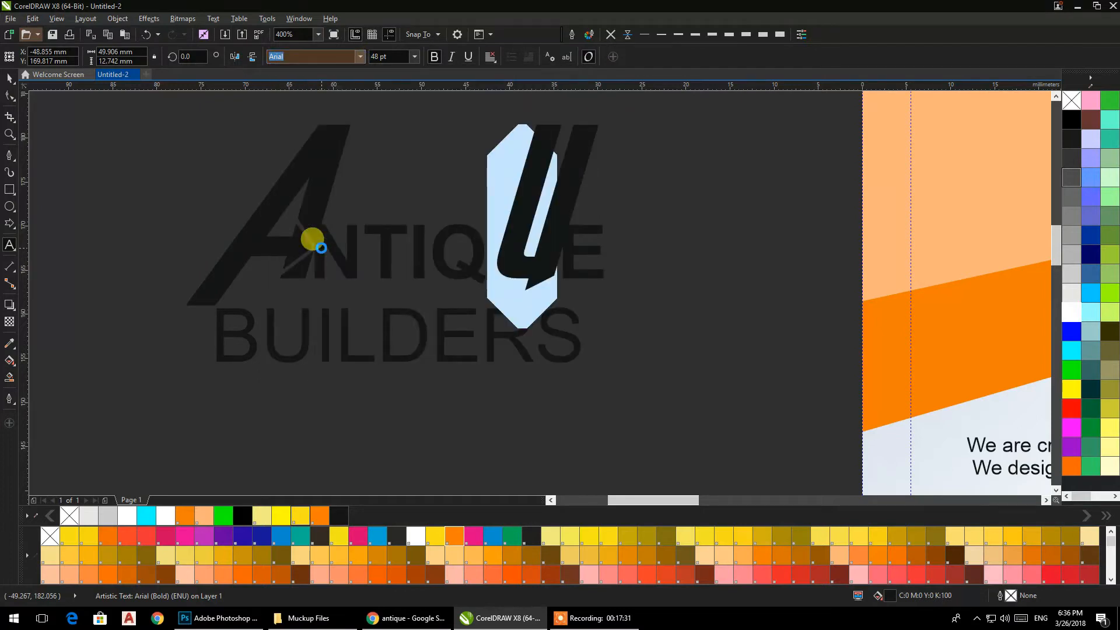
pyautogui.click(9, 81)
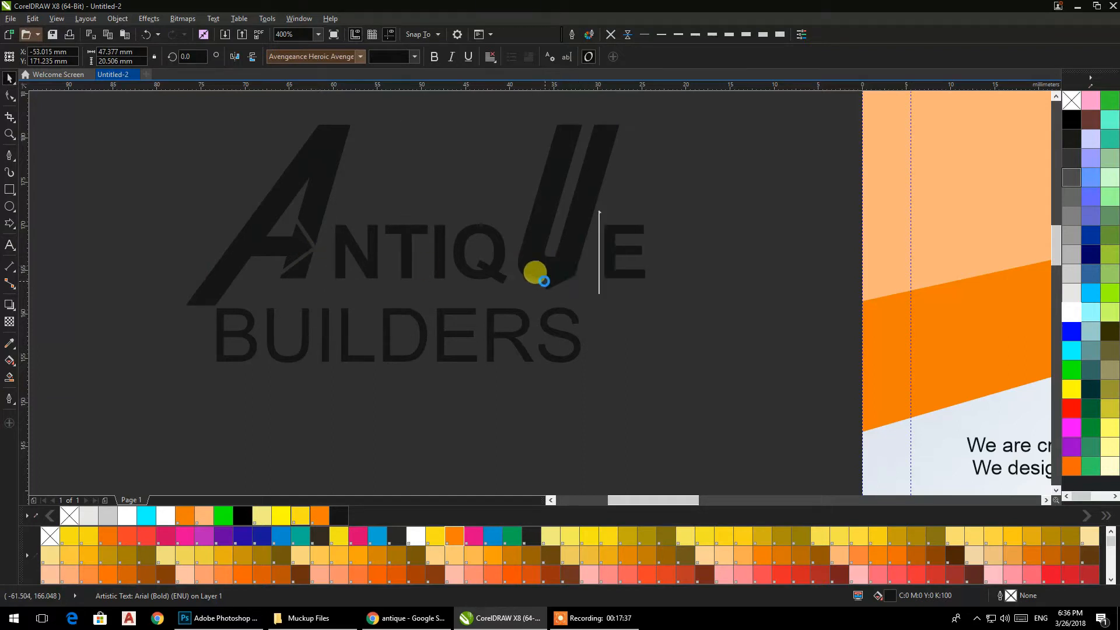
# - Move the BUILDERS line further down and centre it horizontally with the ANTIQUE line
pyautogui.scroll(-1, 513, 253)
pyautogui.moveTo(514, 253); pyautogui.dragTo(417, 322)
pyautogui.moveTo(516, 202); pyautogui.dragTo(239, 411)
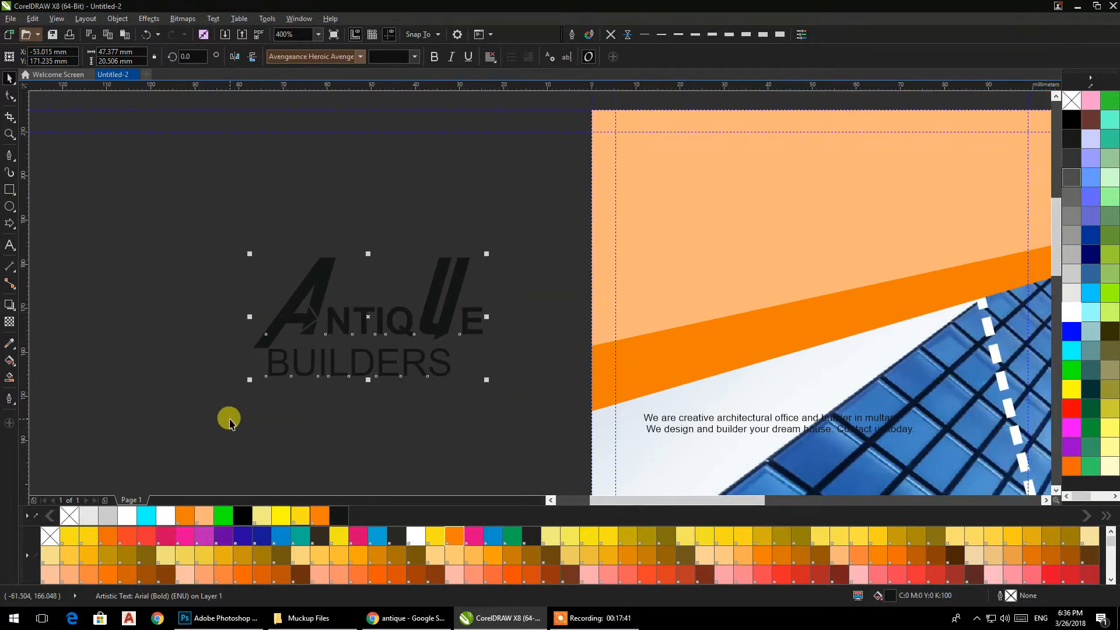
pyautogui.moveTo(355, 375)
pyautogui.mouseDown()
pyautogui.moveTo(359, 403)
pyautogui.moveTo(354, 376)
pyautogui.mouseUp()
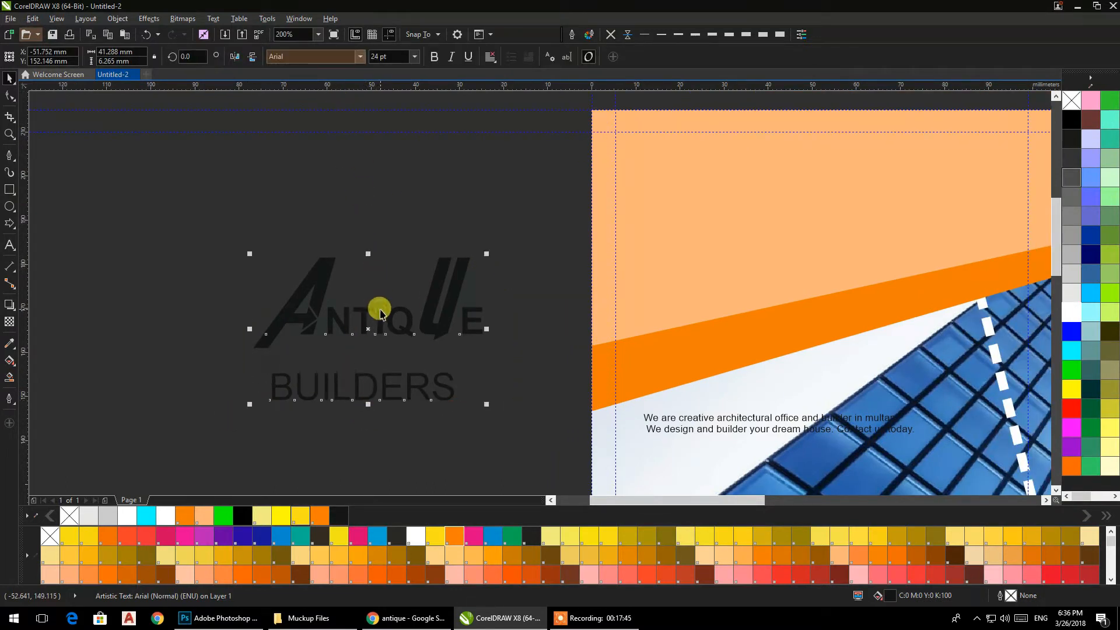
pyautogui.press('c')
# - Enlarge BUILDERS to about 51.9 mm wide to match ANTIQUE's width and move it up close beneath that line
pyautogui.click(434, 363)
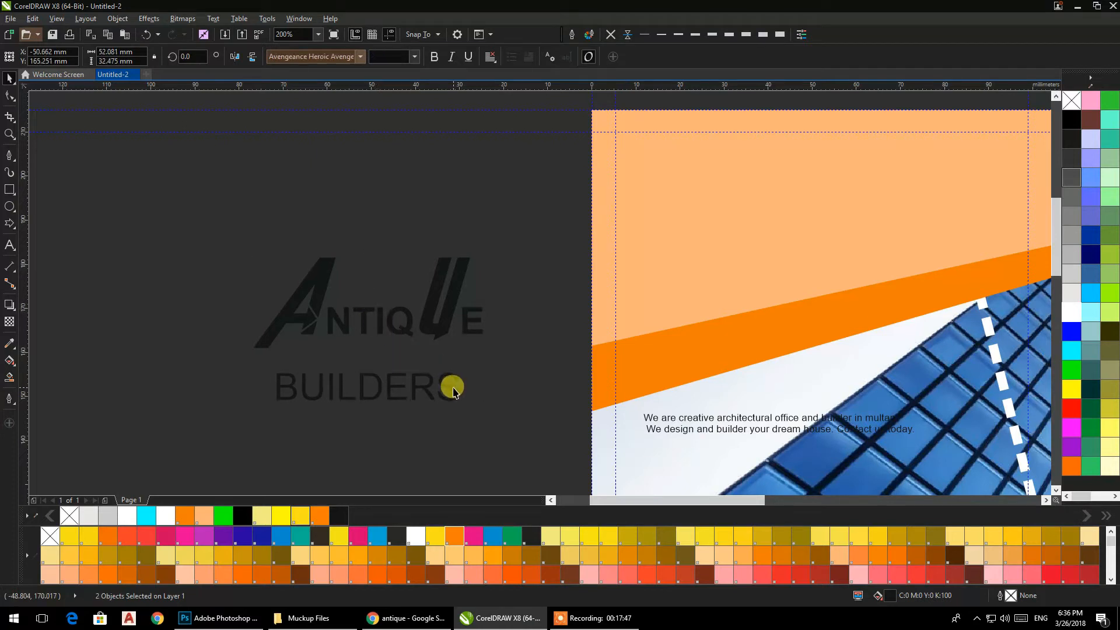
pyautogui.moveTo(461, 402); pyautogui.dragTo(478, 420)
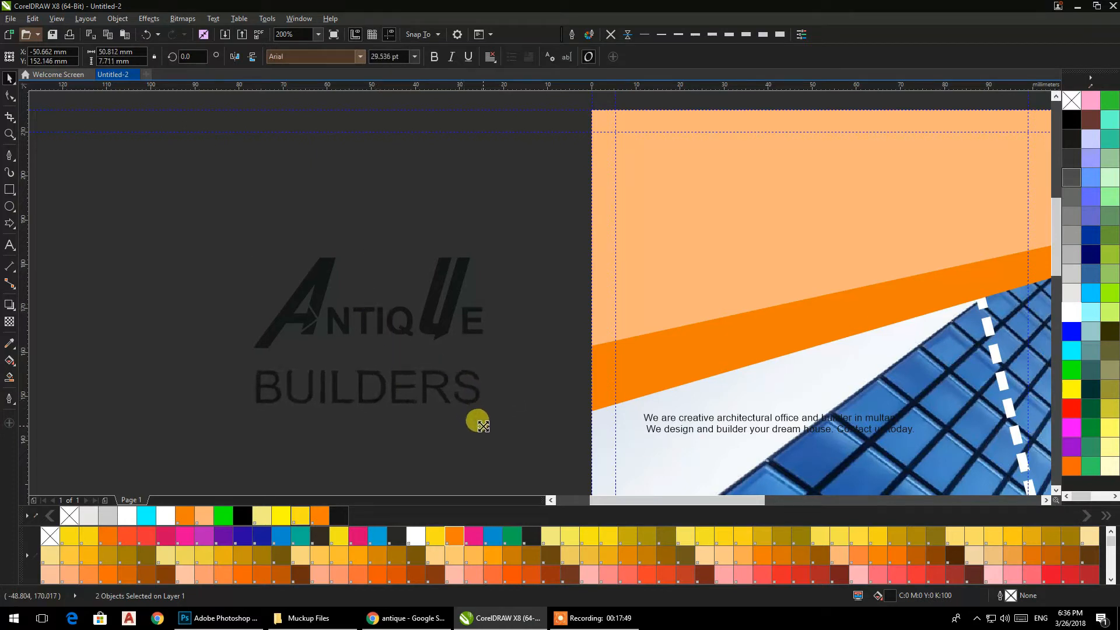
pyautogui.moveTo(382, 387); pyautogui.dragTo(384, 369)
pyautogui.moveTo(480, 388); pyautogui.dragTo(482, 390)
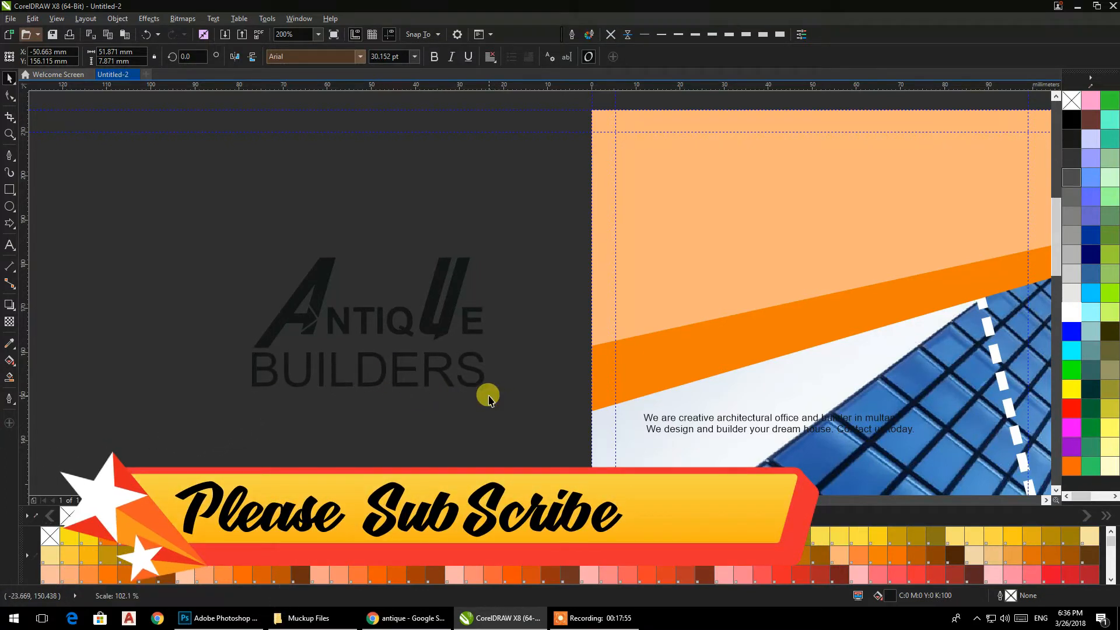
# - Move both lines of the Antique Builders wordmark onto the light orange header of the brochure's left panel
pyautogui.moveTo(522, 207); pyautogui.dragTo(226, 421)
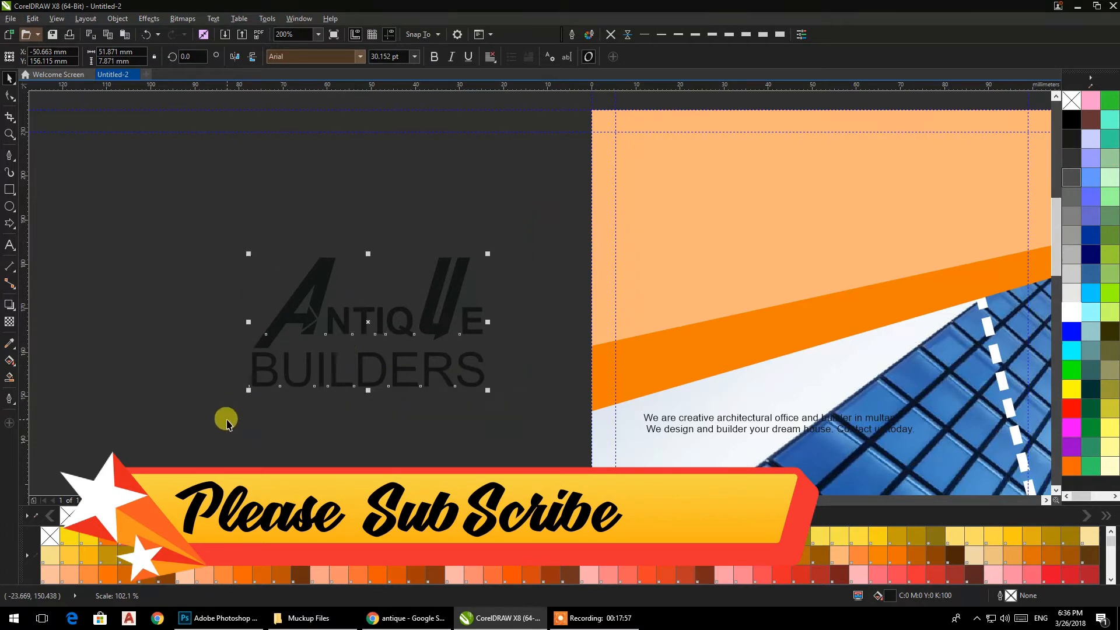
pyautogui.scroll(-2, 267, 354)
pyautogui.click(232, 315)
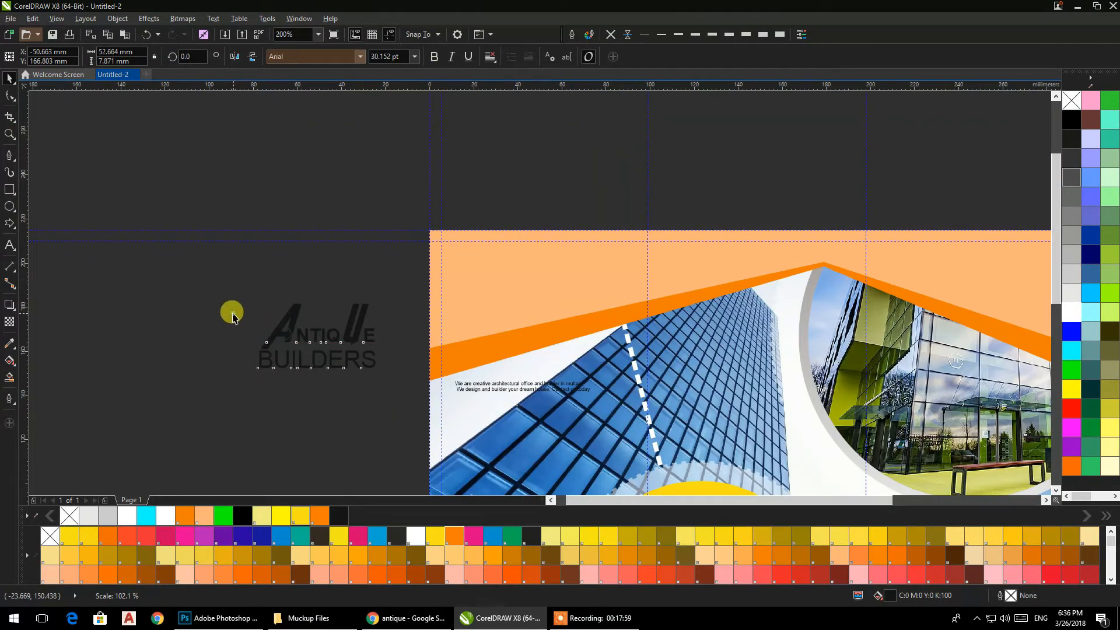
pyautogui.moveTo(225, 282); pyautogui.dragTo(392, 409)
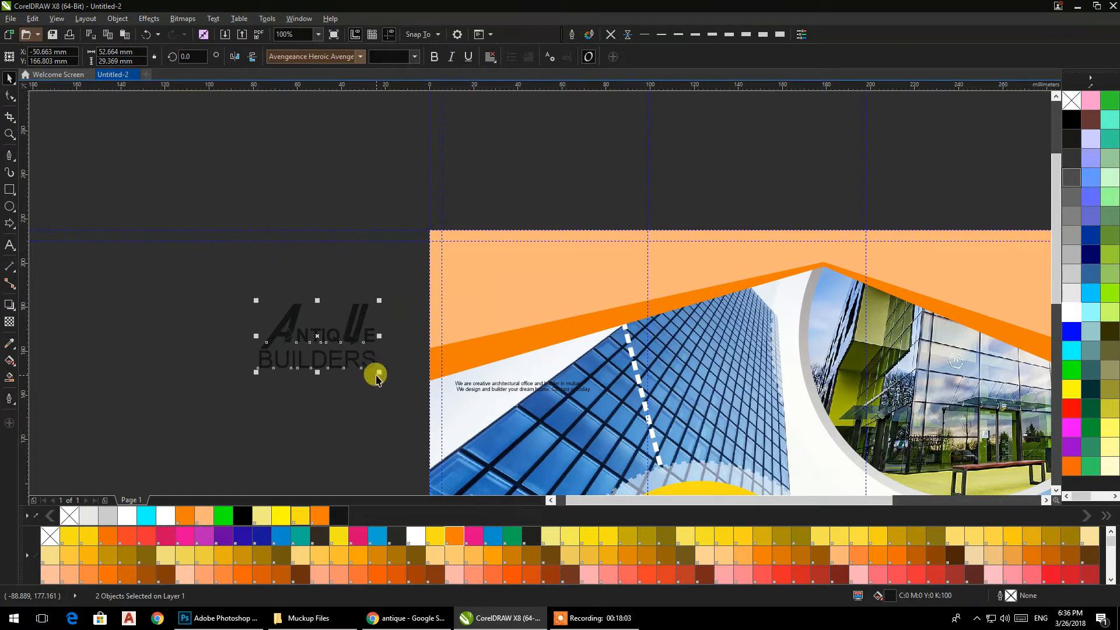
pyautogui.moveTo(356, 337); pyautogui.dragTo(545, 286)
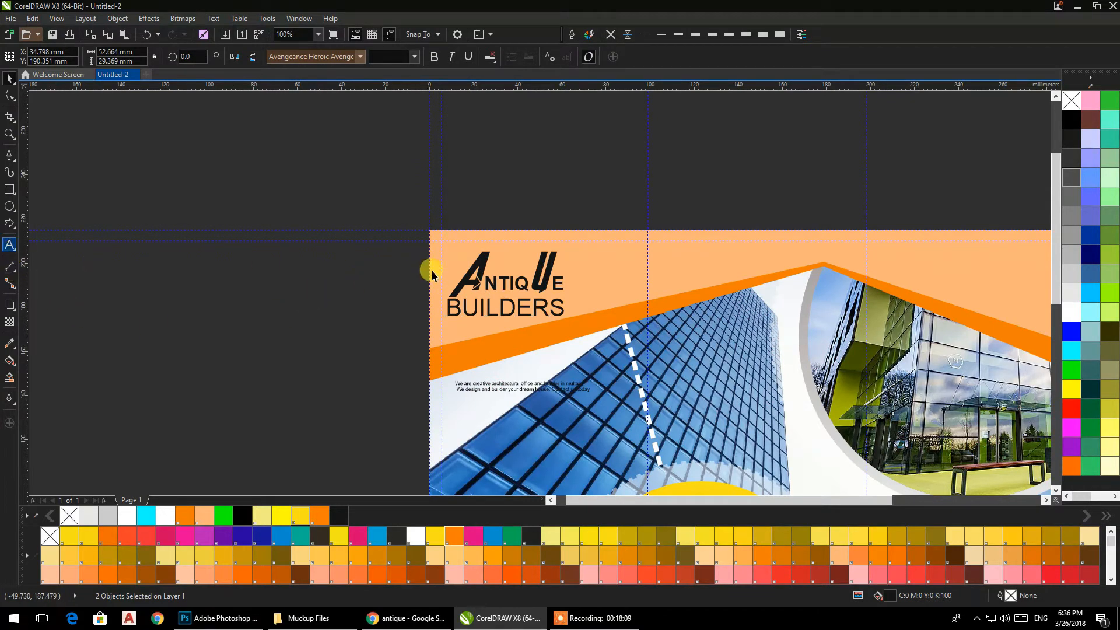
# - Draw a square with sides about 15.9 mm in the empty area beside the page and rotate it 45 degrees
pyautogui.moveTo(13, 293); pyautogui.dragTo(10, 246)
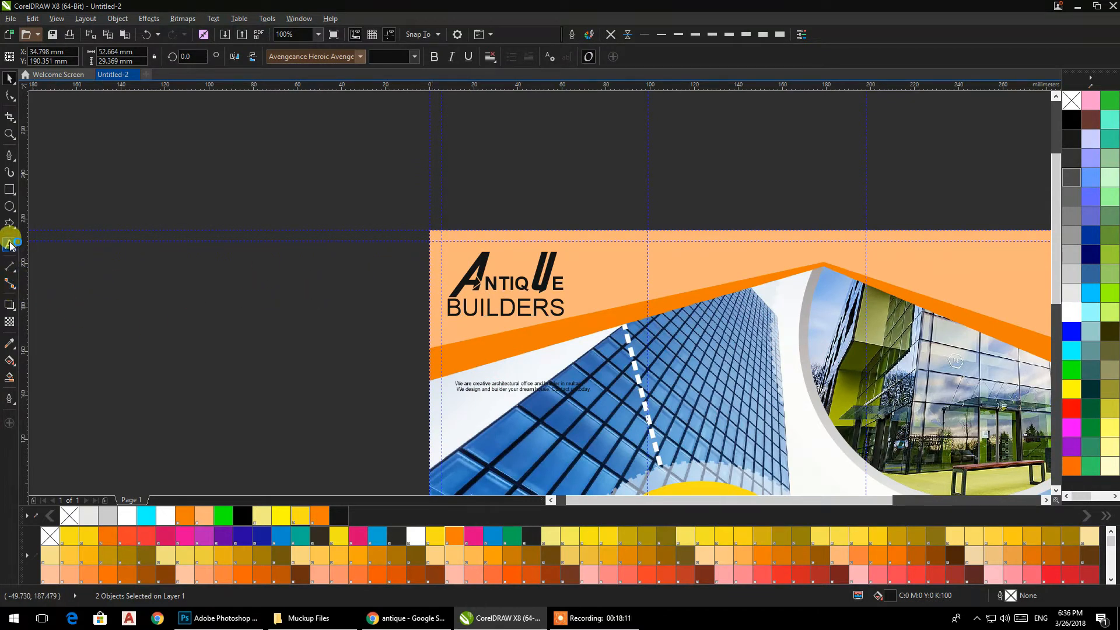
pyautogui.click(10, 190)
pyautogui.moveTo(266, 293); pyautogui.dragTo(333, 357)
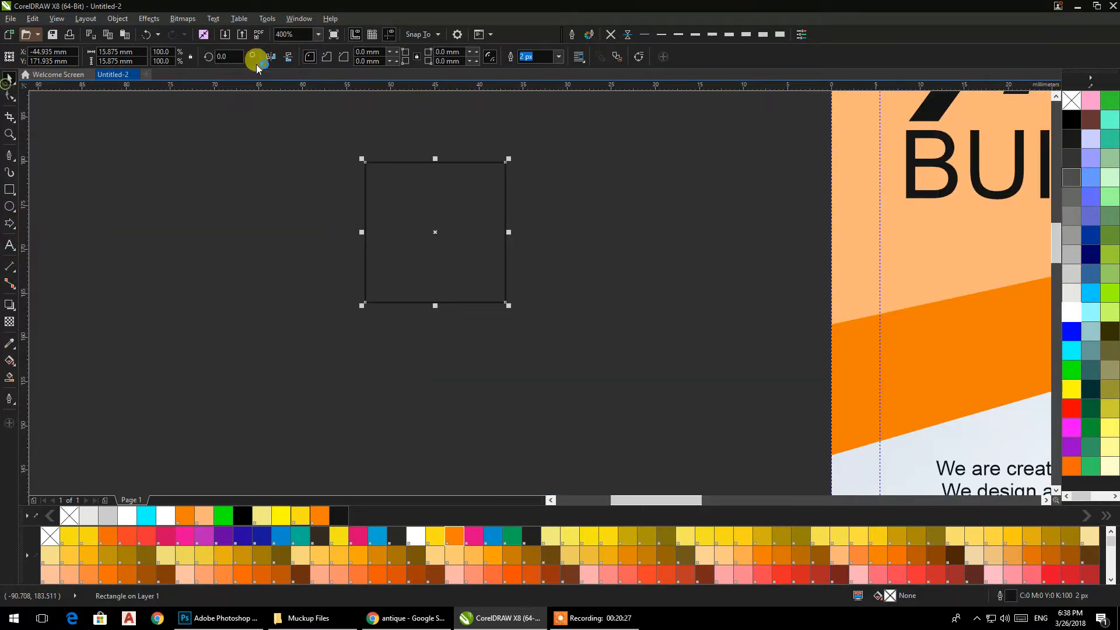
pyautogui.moveTo(229, 54); pyautogui.dragTo(194, 61)
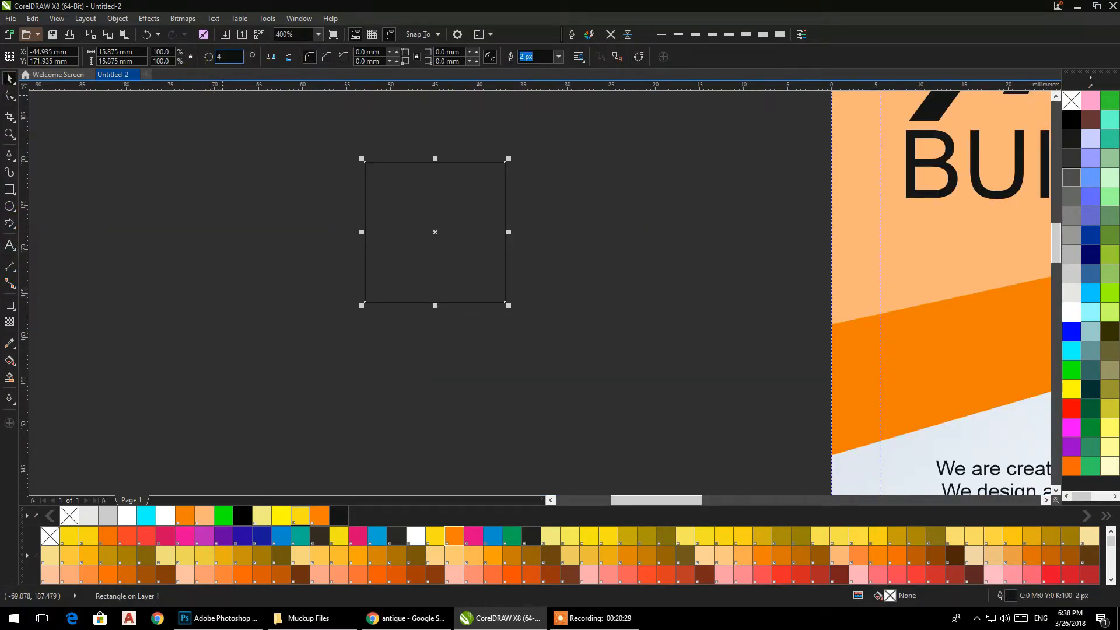
pyautogui.write('45')
pyautogui.press('Return')
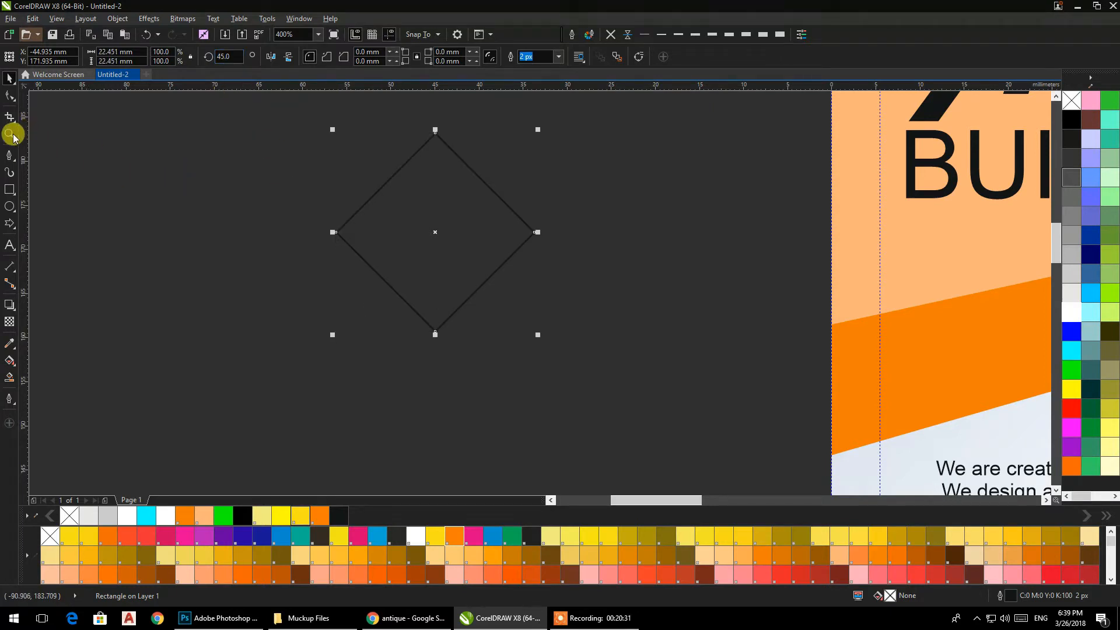
pyautogui.click(10, 79)
pyautogui.click(134, 138)
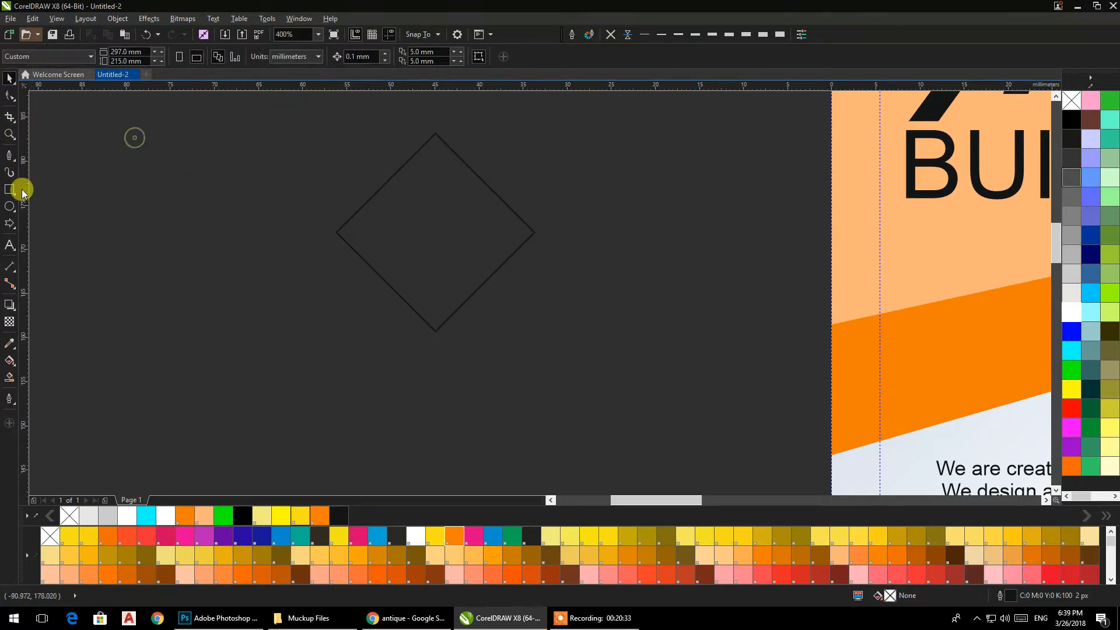
# - Draw a rectangle about 16.7 × 17.9 mm overlapping the lower part of the diamond as the house body
pyautogui.click(10, 190)
pyautogui.moveTo(362, 207); pyautogui.dragTo(509, 367)
pyautogui.click(8, 77)
pyautogui.keyDown('shift'); pyautogui.click(432, 178); pyautogui.keyUp('shift')
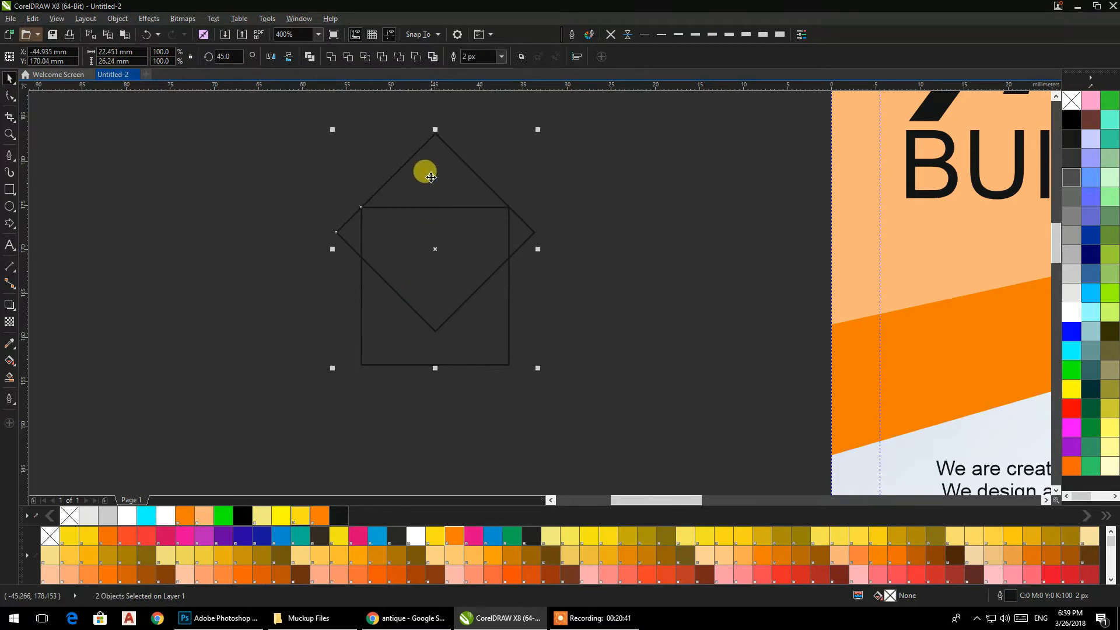
# - Round all corners of the diamond and of the rectangle, giving the rectangle a corner radius of about 1.75 mm
pyautogui.click(496, 194)
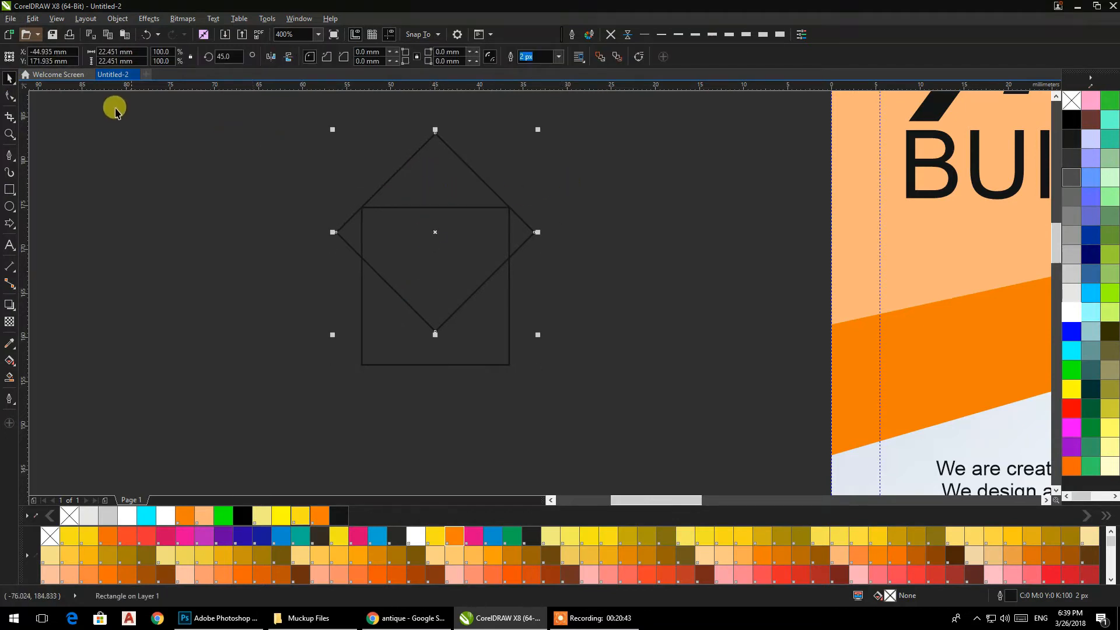
pyautogui.click(18, 100)
pyautogui.click(434, 134)
pyautogui.moveTo(432, 133); pyautogui.dragTo(420, 139)
pyautogui.click(472, 309)
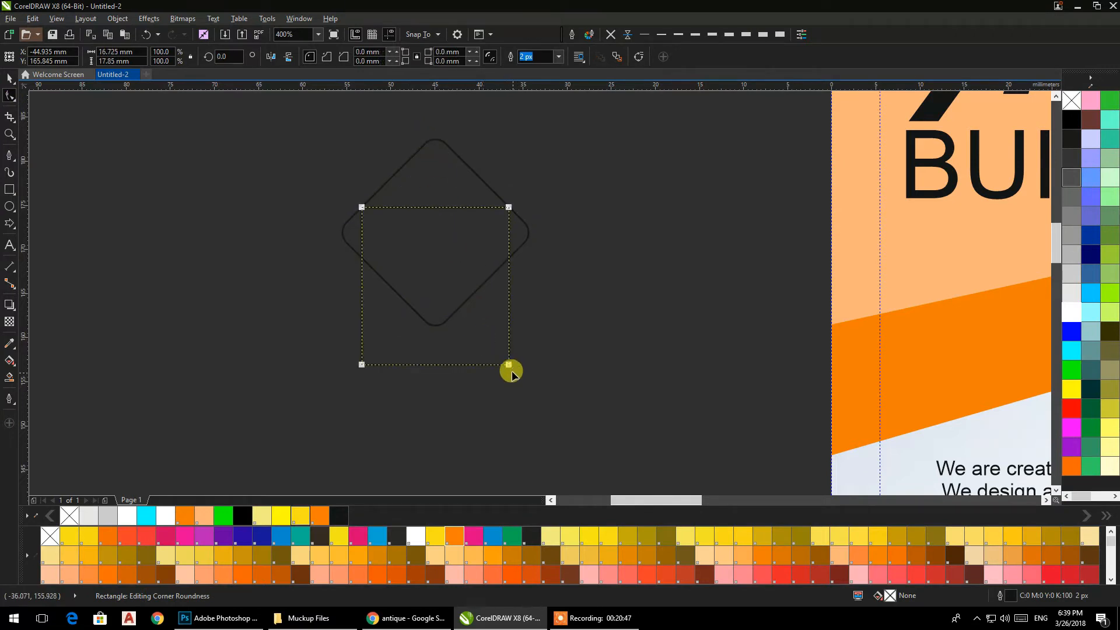
pyautogui.moveTo(509, 366); pyautogui.dragTo(494, 366)
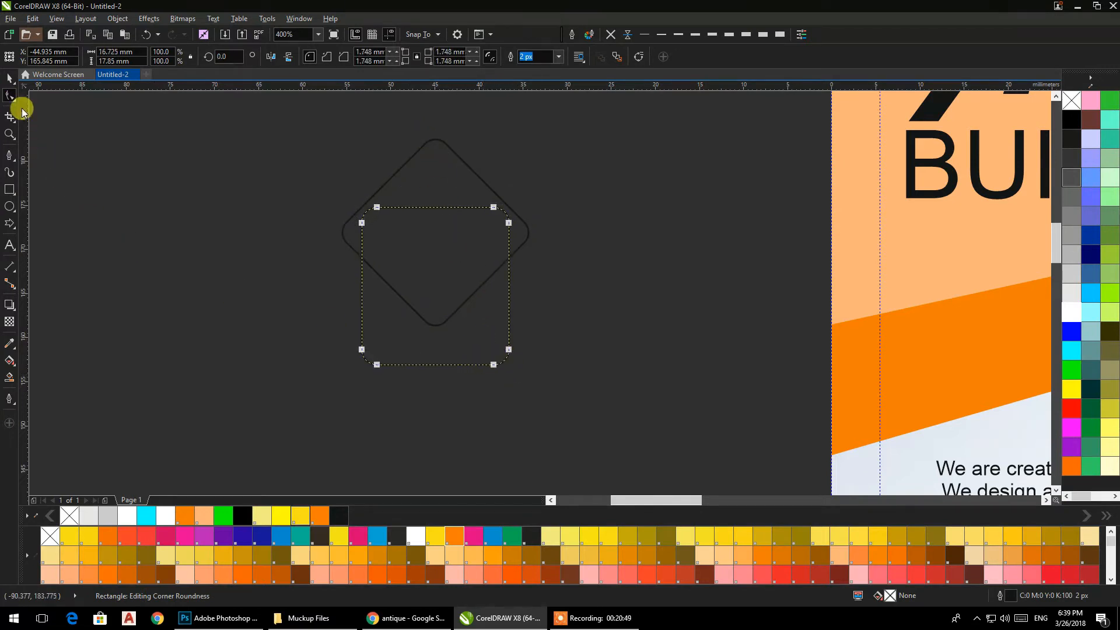
# - Weld the rounded diamond and rectangle into a single house outline
pyautogui.click(7, 79)
pyautogui.moveTo(282, 119); pyautogui.dragTo(597, 409)
pyautogui.click(330, 57)
pyautogui.click(275, 181)
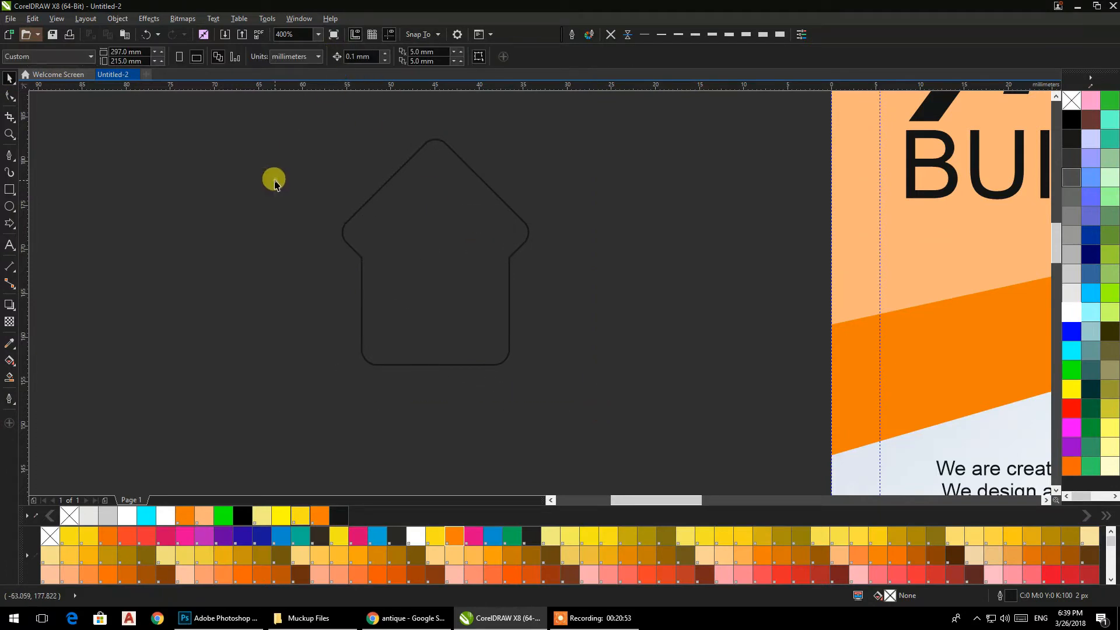
# - Draw a square window about 3 mm wide inside the house and duplicate it into a two-by-two grid
pyautogui.click(10, 190)
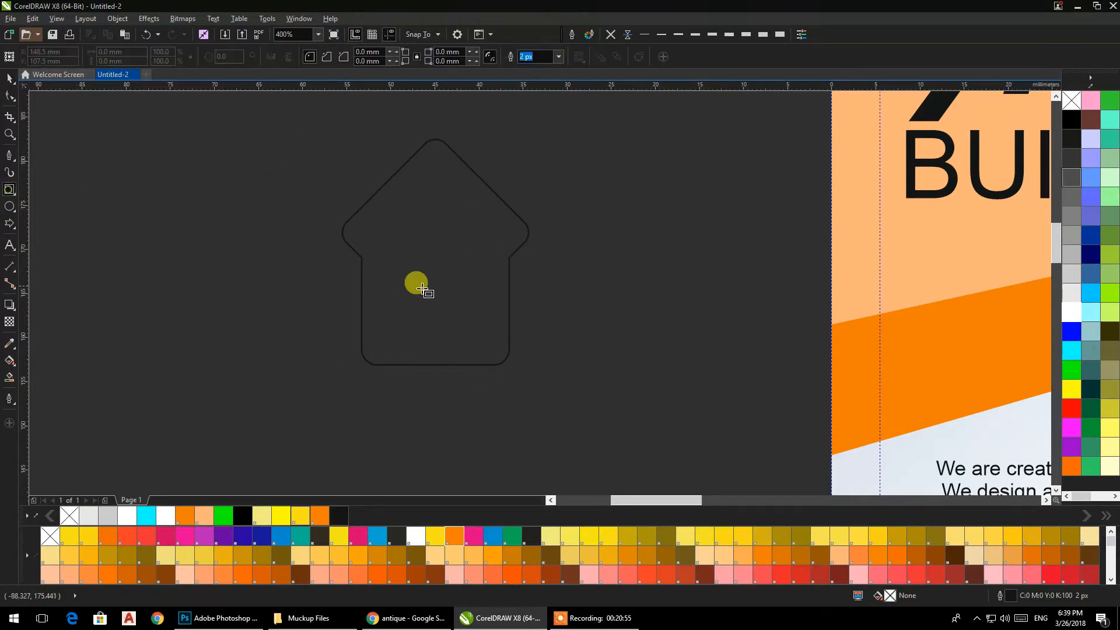
pyautogui.moveTo(392, 272)
pyautogui.mouseDown()
pyautogui.moveTo(417, 314)
pyautogui.moveTo(401, 299)
pyautogui.mouseUp()
pyautogui.click(9, 81)
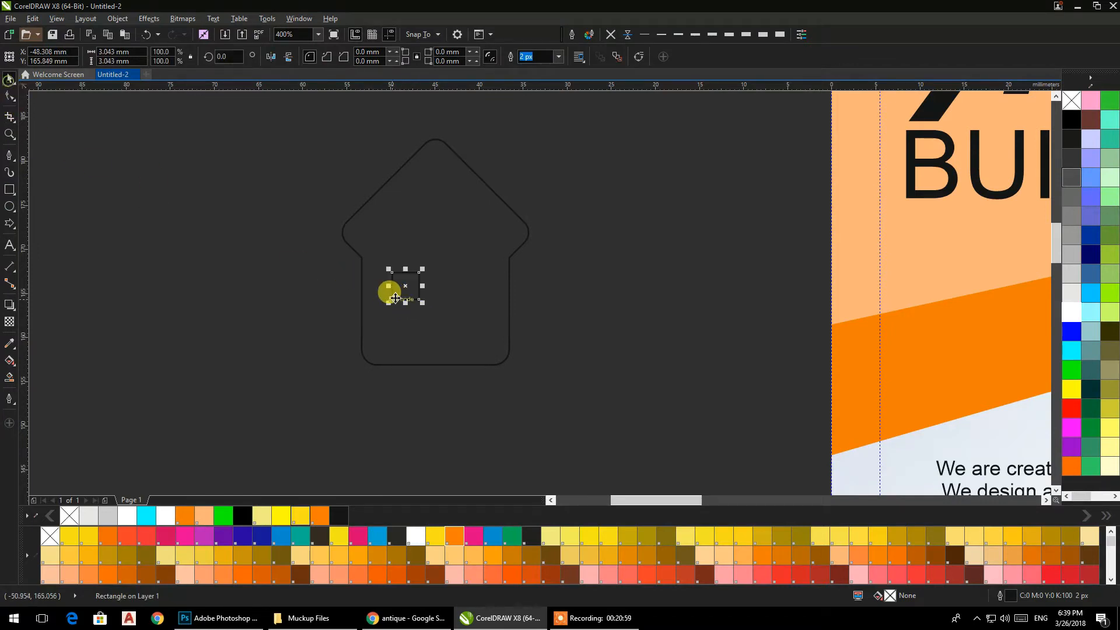
pyautogui.scroll(1, 403, 286)
pyautogui.moveTo(476, 286); pyautogui.dragTo(476, 286)
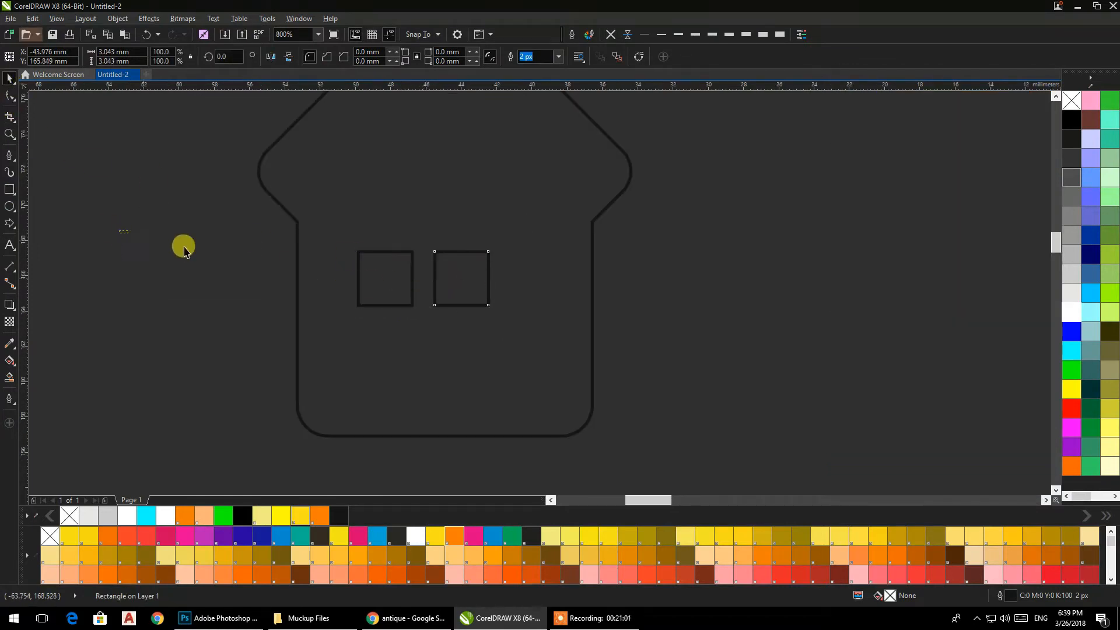
pyautogui.moveTo(183, 245); pyautogui.dragTo(542, 344)
pyautogui.moveTo(453, 285); pyautogui.dragTo(464, 371)
# - Trim the four window squares out of the house shape and delete the leftover squares
pyautogui.moveTo(183, 230); pyautogui.dragTo(556, 416)
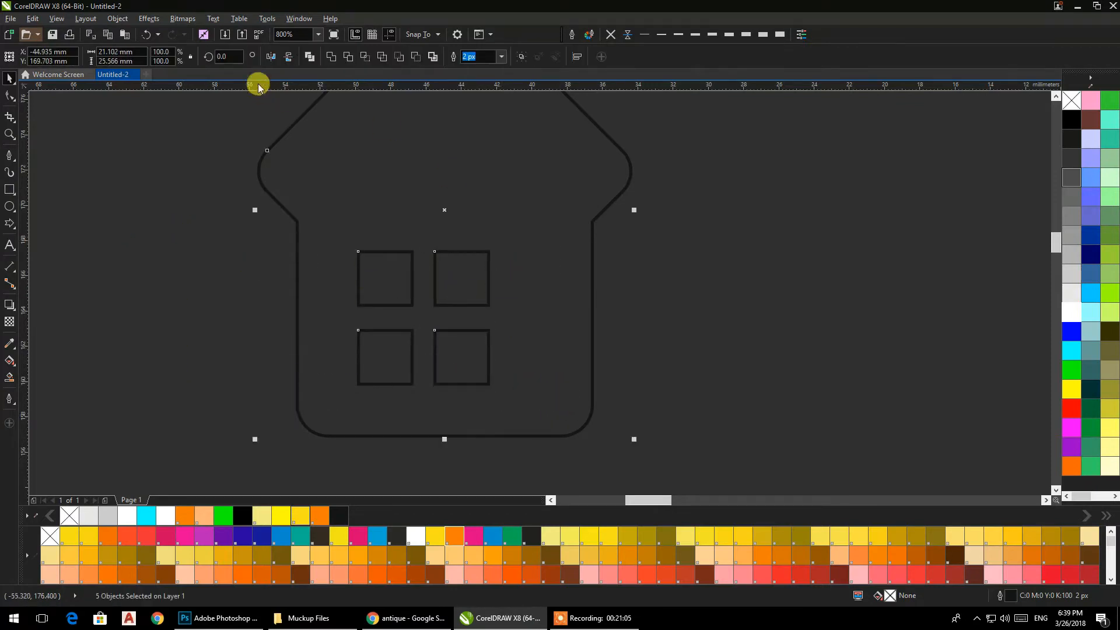
pyautogui.click(310, 58)
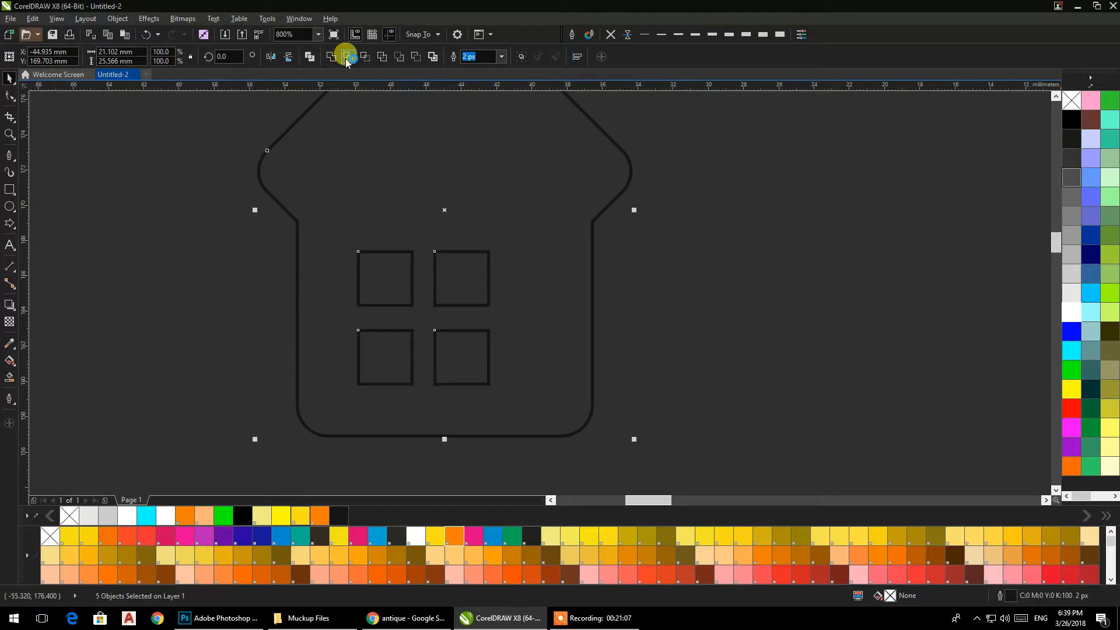
pyautogui.click(189, 267)
pyautogui.moveTo(169, 235); pyautogui.dragTo(507, 431)
pyautogui.press('Delete')
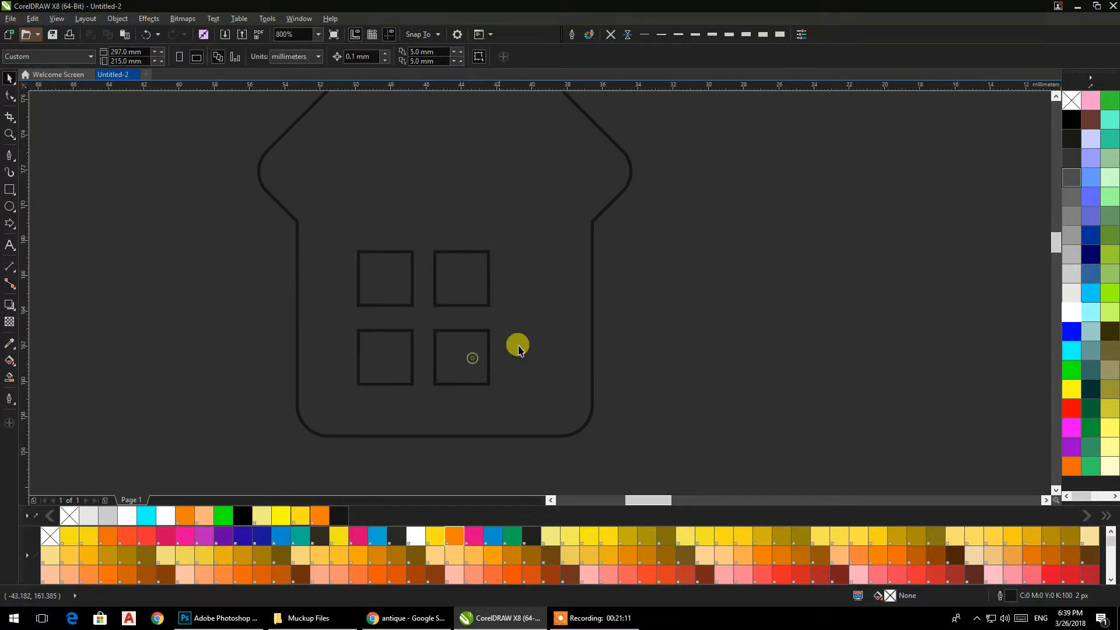
# - Draw a chimney rectangle across the roof's right slope and resize it to about 2.7 × 10.9 mm
pyautogui.scroll(-2, 636, 344)
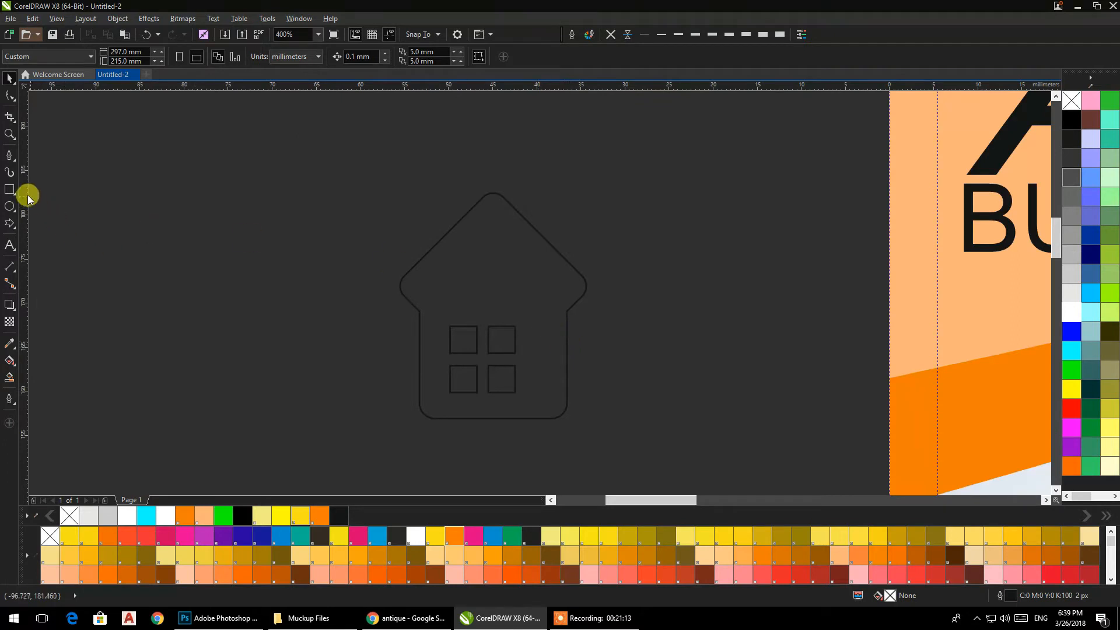
pyautogui.click(9, 189)
pyautogui.moveTo(544, 179); pyautogui.dragTo(562, 288)
pyautogui.click(10, 78)
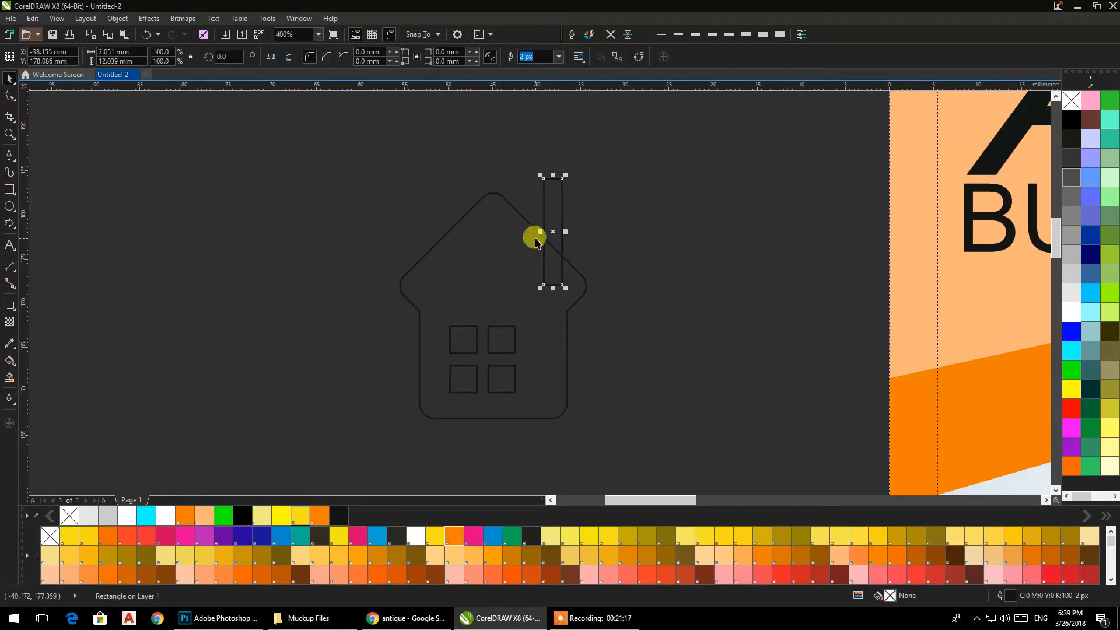
pyautogui.moveTo(538, 233); pyautogui.dragTo(531, 233)
pyautogui.scroll(2, 545, 169)
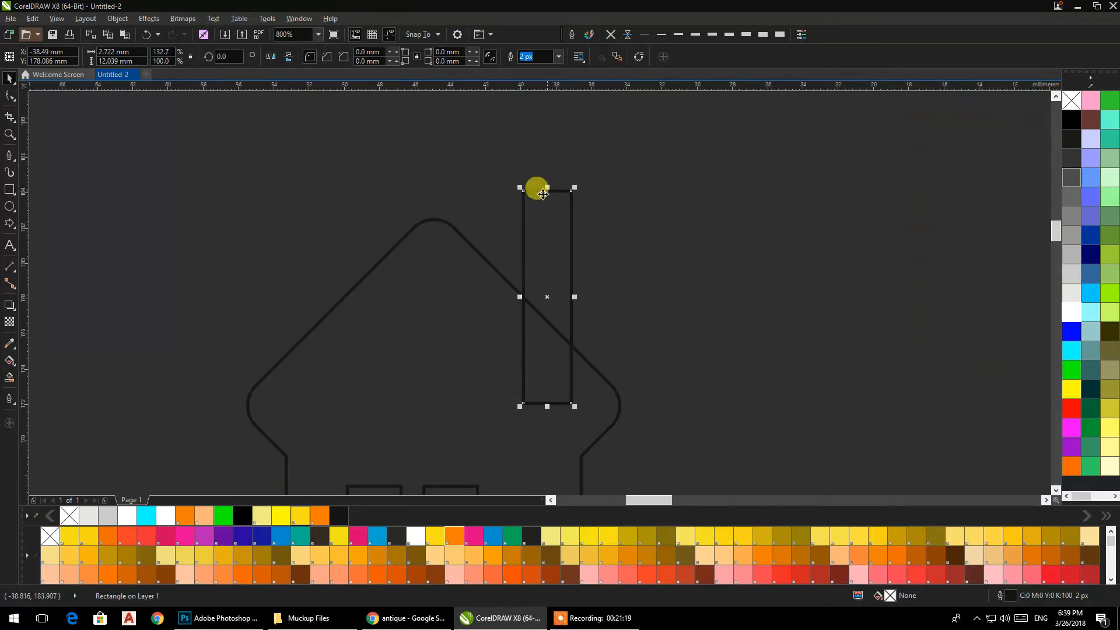
pyautogui.moveTo(544, 188); pyautogui.dragTo(546, 209)
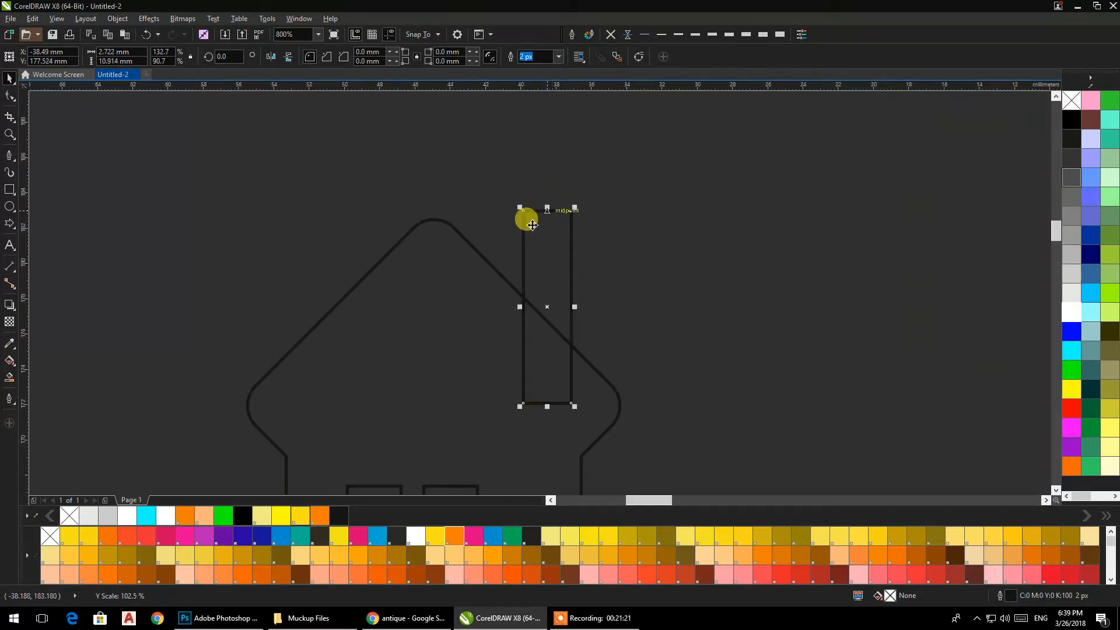
# - Weld the chimney rectangle to the house outline and fill the combined shape with white
pyautogui.keyDown('shift'); pyautogui.click(473, 279); pyautogui.keyUp('shift')
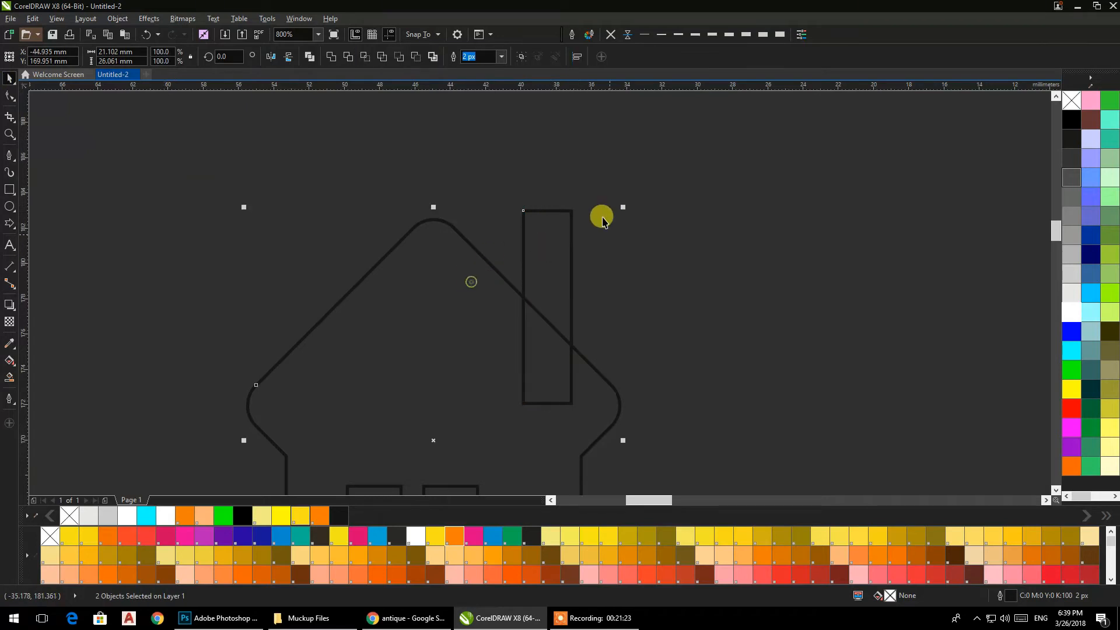
pyautogui.click(331, 57)
pyautogui.scroll(-2, 593, 230)
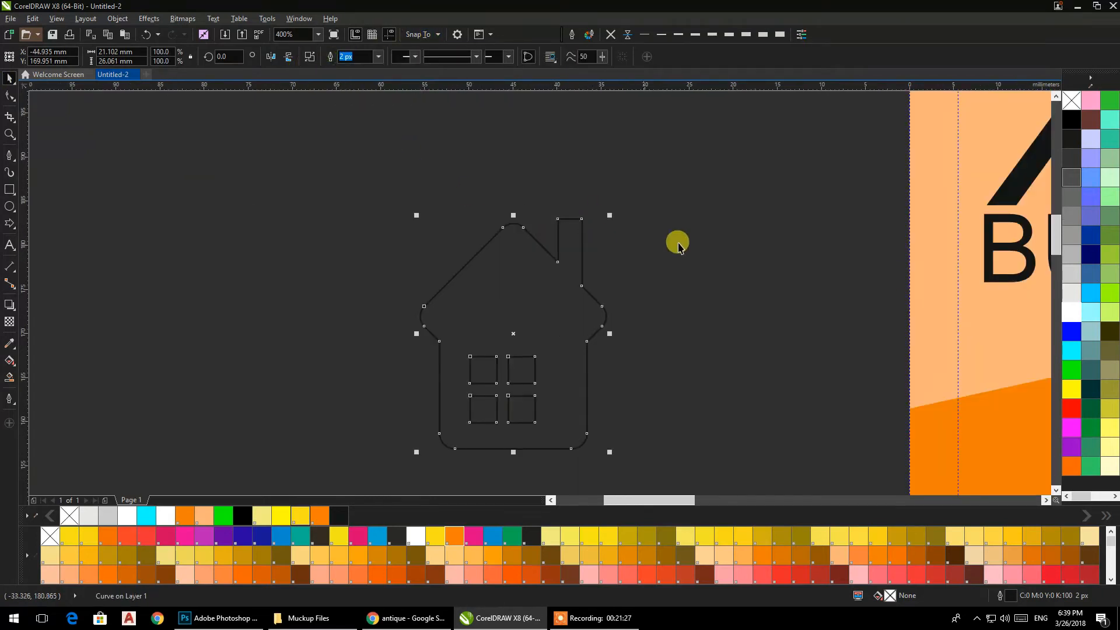
pyautogui.click(1071, 313)
pyautogui.scroll(-2, 671, 297)
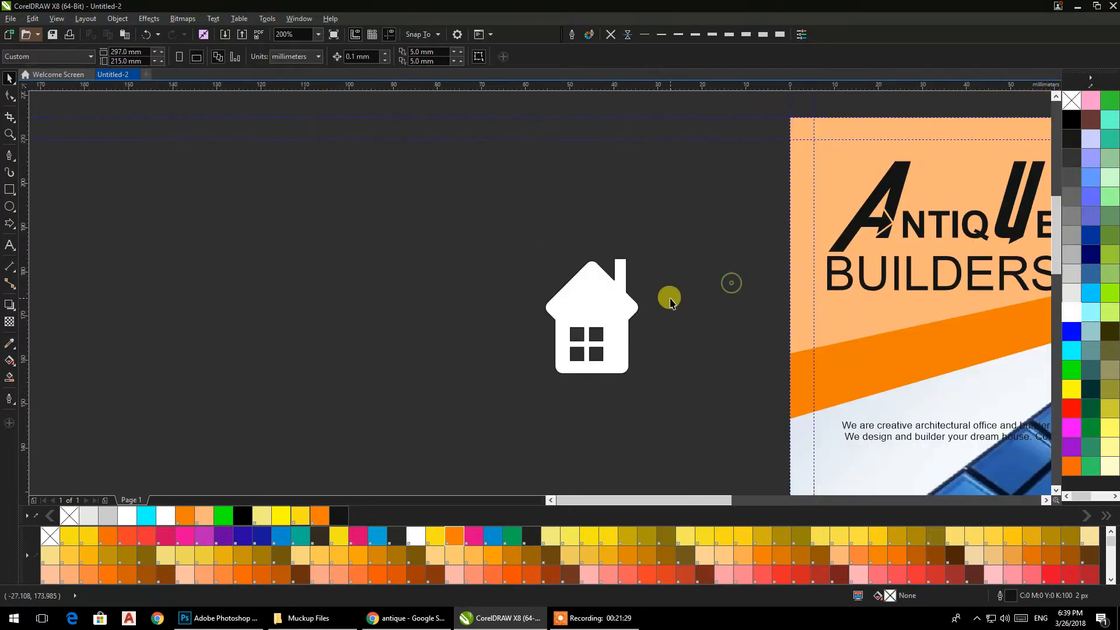
# - Move the house icon above the small NTIQ letters of the wordmark and shrink it to fit between the A and U
pyautogui.moveTo(429, 387); pyautogui.dragTo(808, 178)
pyautogui.moveTo(808, 179); pyautogui.dragTo(520, 342)
pyautogui.scroll(1, 518, 315)
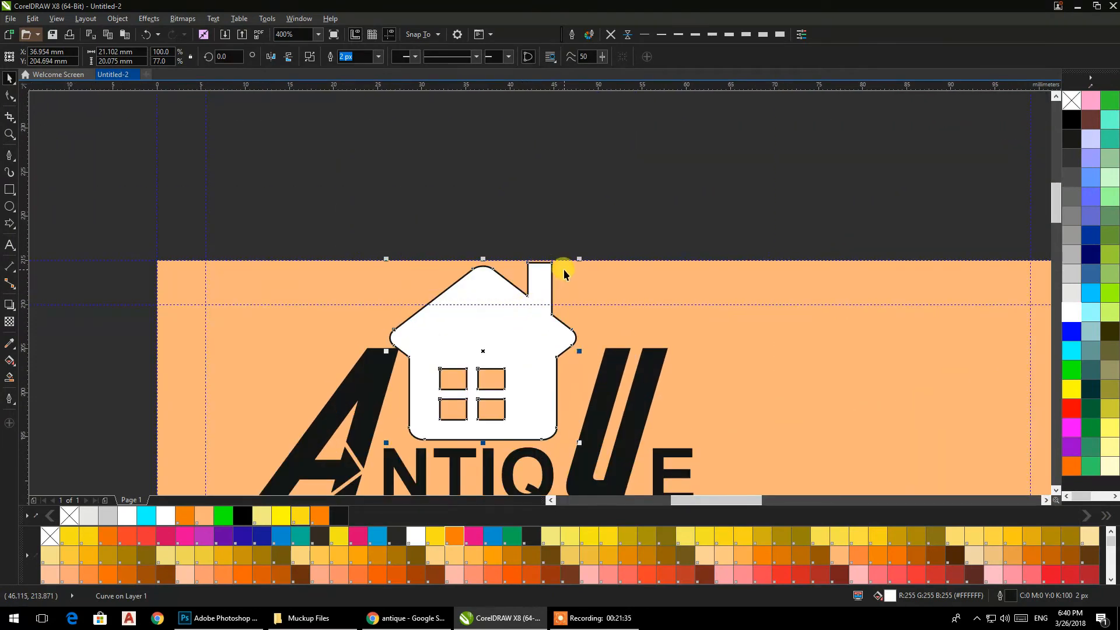
pyautogui.moveTo(578, 258); pyautogui.dragTo(534, 303)
pyautogui.moveTo(507, 357); pyautogui.dragTo(539, 353)
pyautogui.moveTo(567, 302); pyautogui.dragTo(544, 325)
pyautogui.moveTo(512, 375); pyautogui.dragTo(522, 377)
# - Weld the house icon and the Antique wordmark into one black shape
pyautogui.keyDown('shift'); pyautogui.click(585, 394); pyautogui.keyUp('shift')
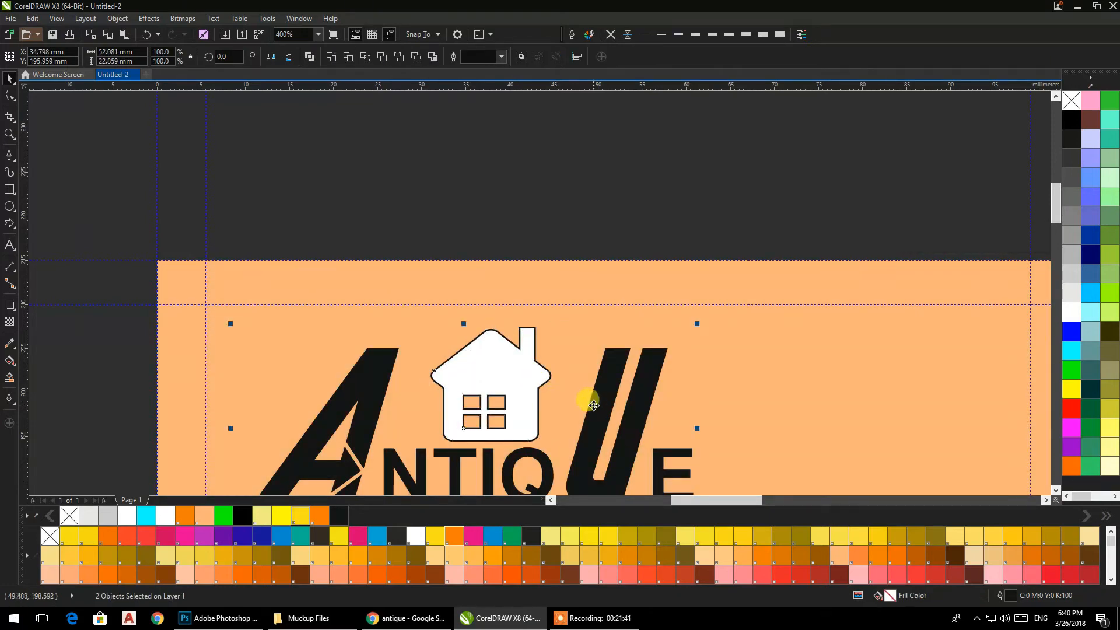
pyautogui.click(328, 61)
pyautogui.scroll(-2, 473, 168)
pyautogui.click(522, 128)
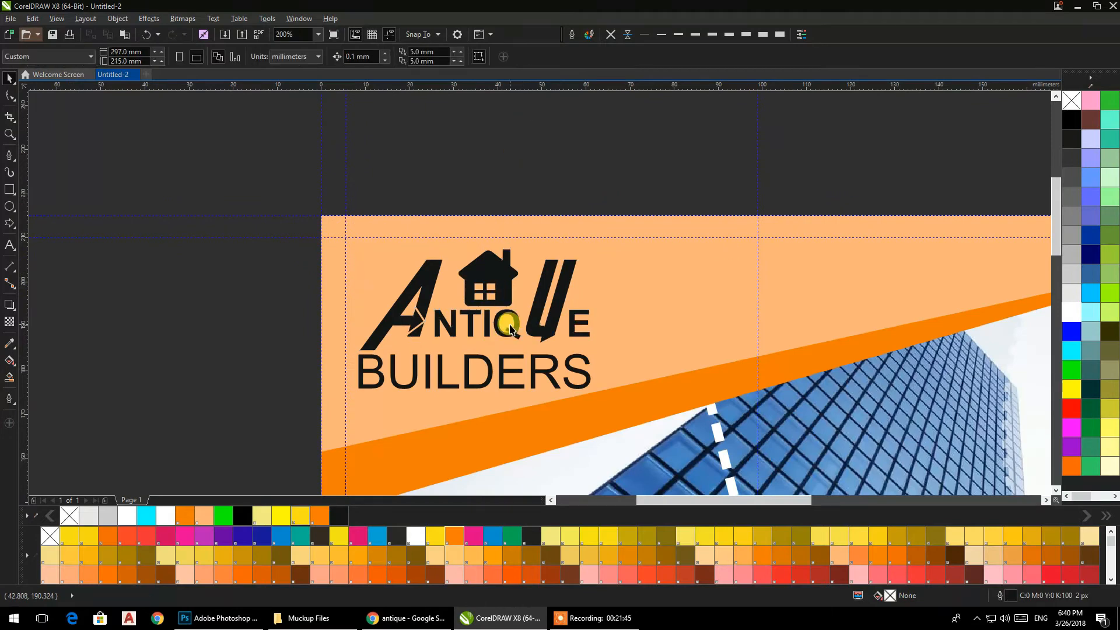
# - Fill the combined Antique wordmark and house icon with red
pyautogui.moveTo(562, 381); pyautogui.dragTo(484, 336)
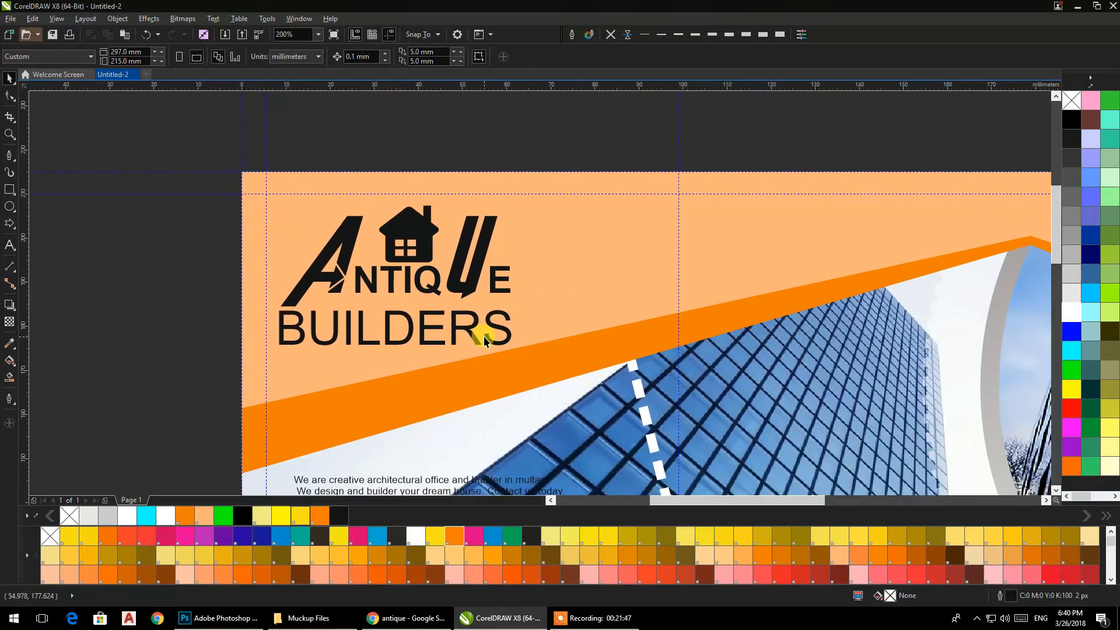
pyautogui.click(486, 340)
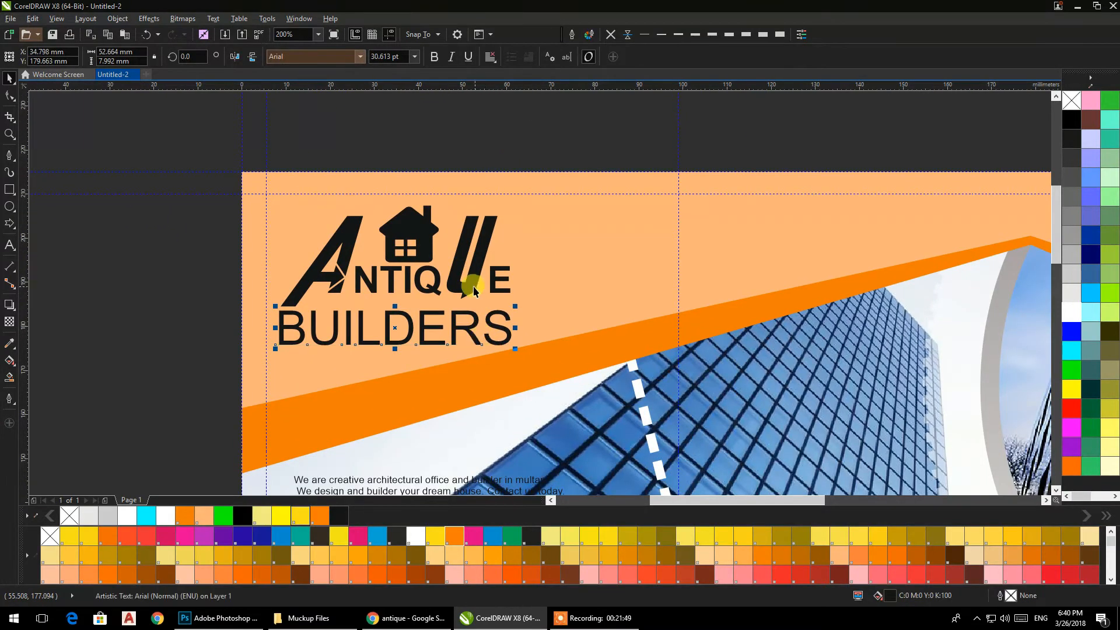
pyautogui.click(1070, 407)
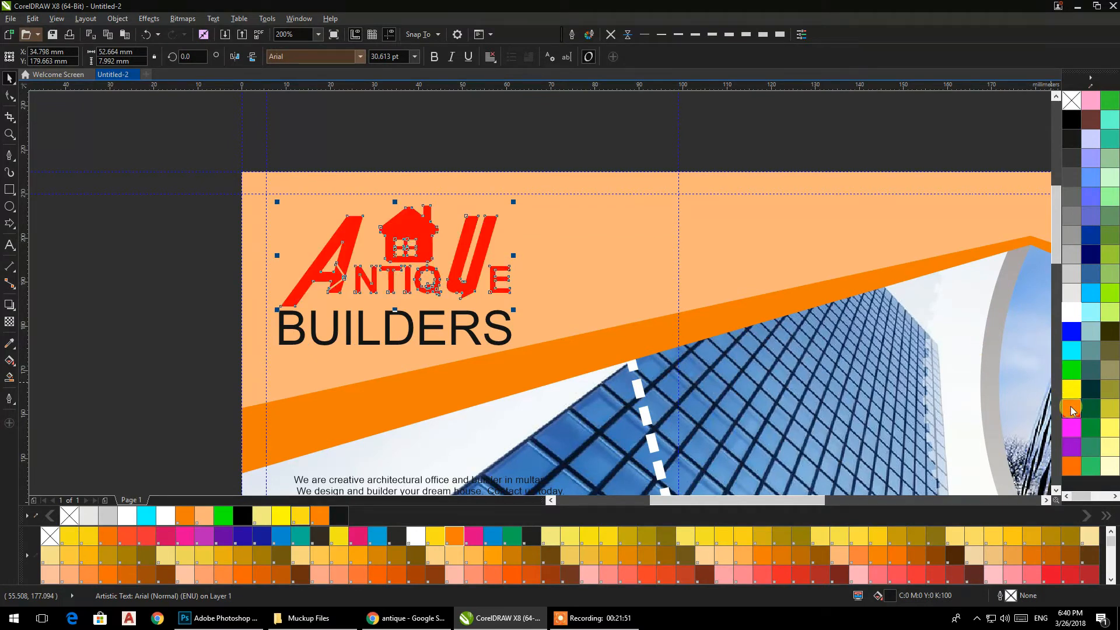
pyautogui.click(194, 230)
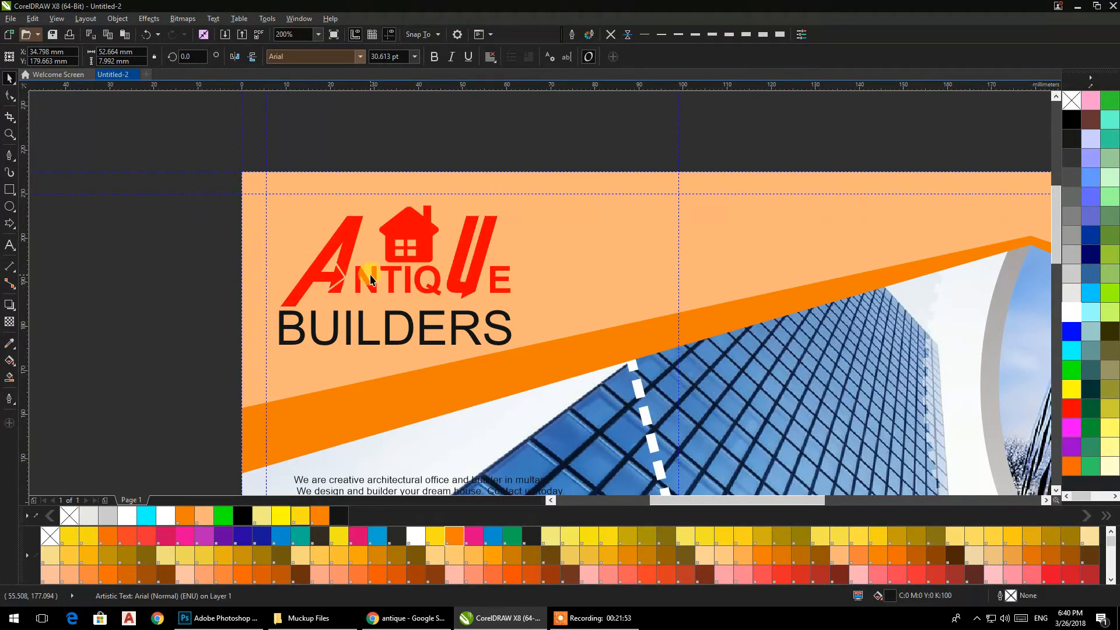
# - Give the wordmark and the BUILDERS text a 5 px white outline with round corners and caps, placed behind the fill
pyautogui.moveTo(180, 128); pyautogui.dragTo(535, 370)
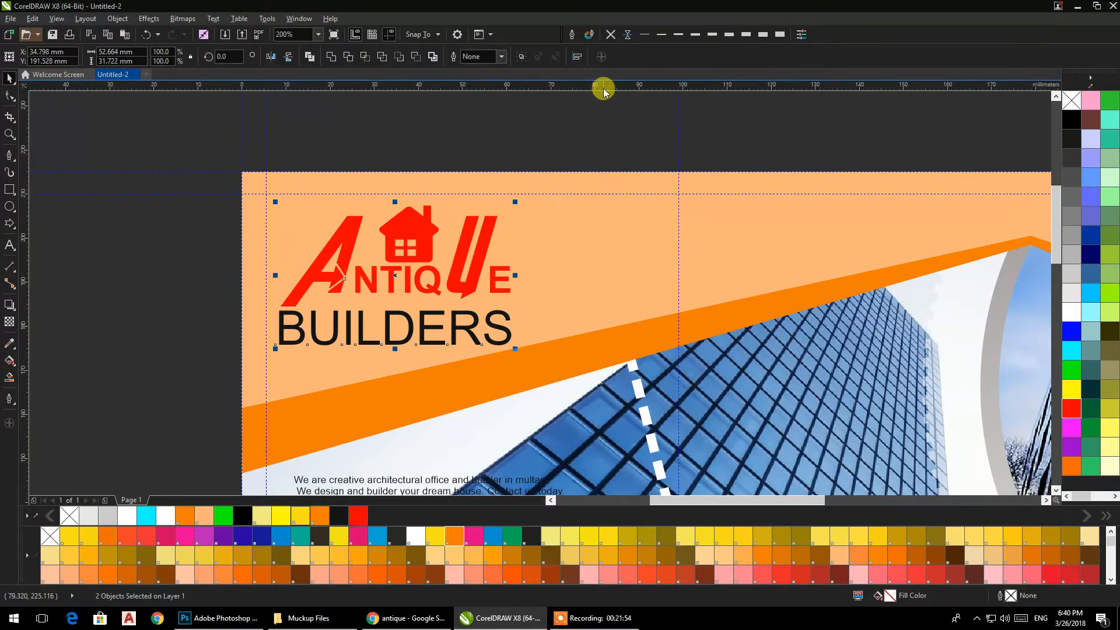
pyautogui.click(572, 34)
pyautogui.click(485, 231)
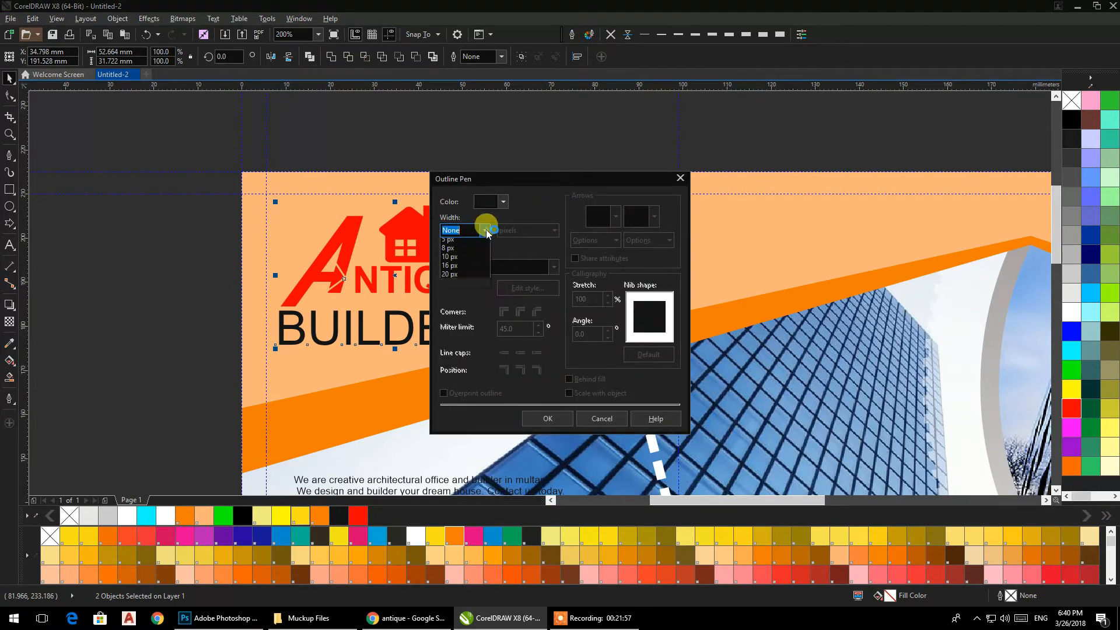
pyautogui.click(449, 295)
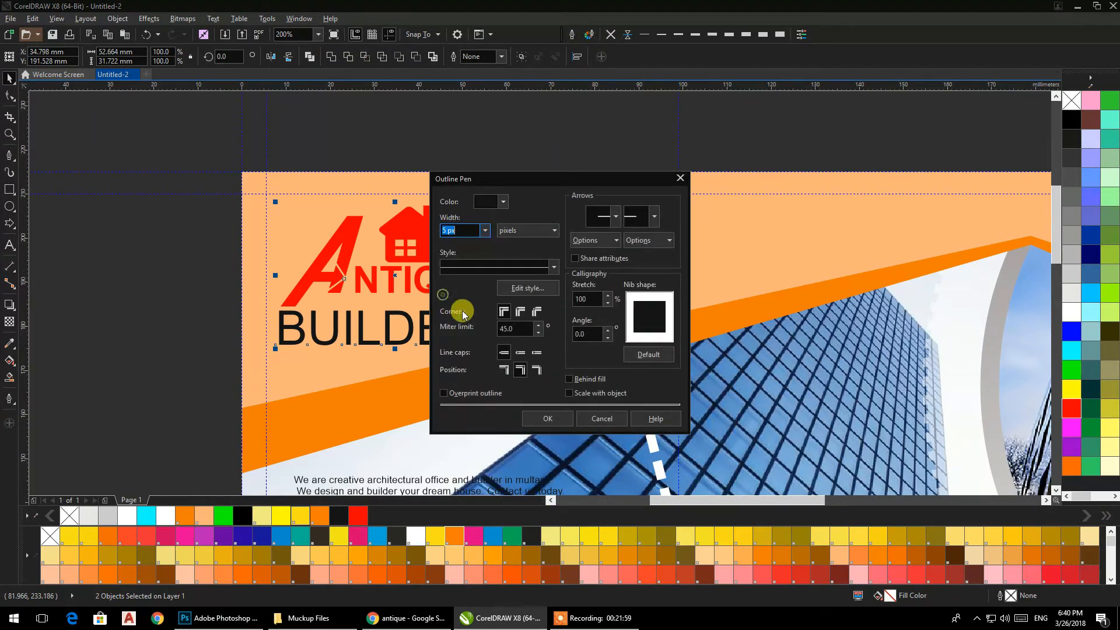
pyautogui.click(521, 312)
pyautogui.click(519, 352)
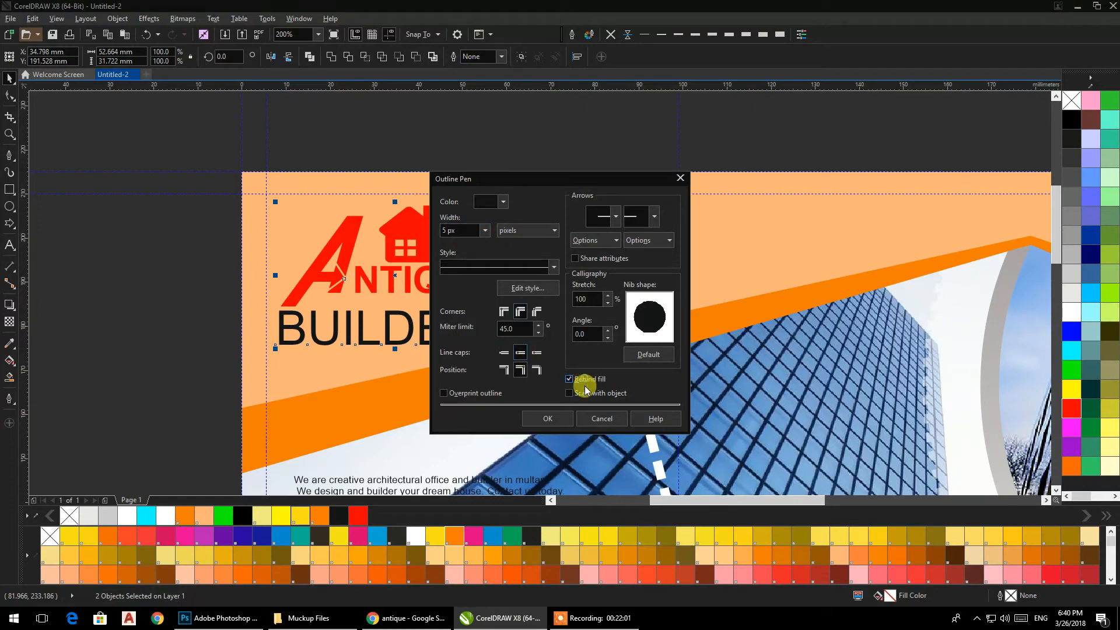
pyautogui.click(554, 416)
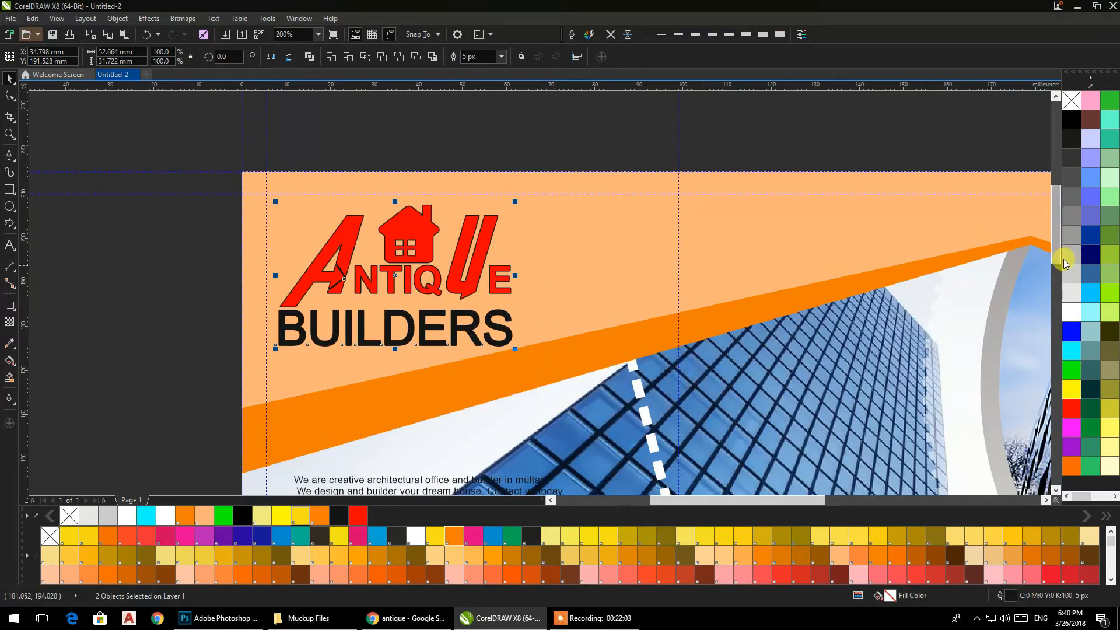
pyautogui.rightClick(1072, 312)
pyautogui.click(560, 146)
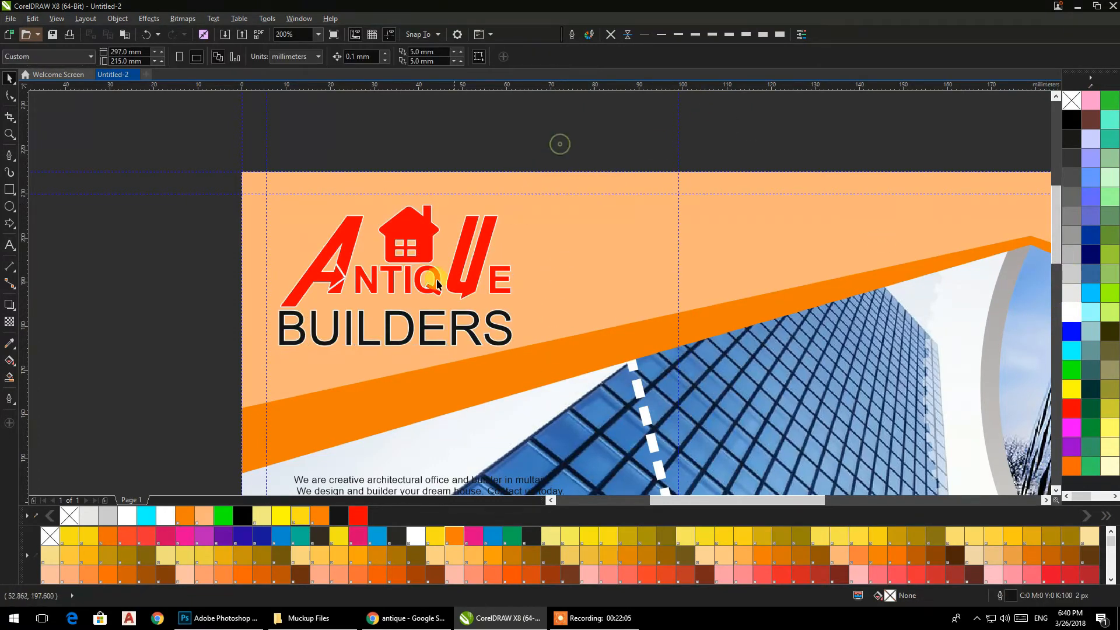
# - Fill the BUILDERS text with black
pyautogui.click(422, 327)
pyautogui.click(1072, 121)
pyautogui.click(788, 120)
pyautogui.scroll(-2, 786, 131)
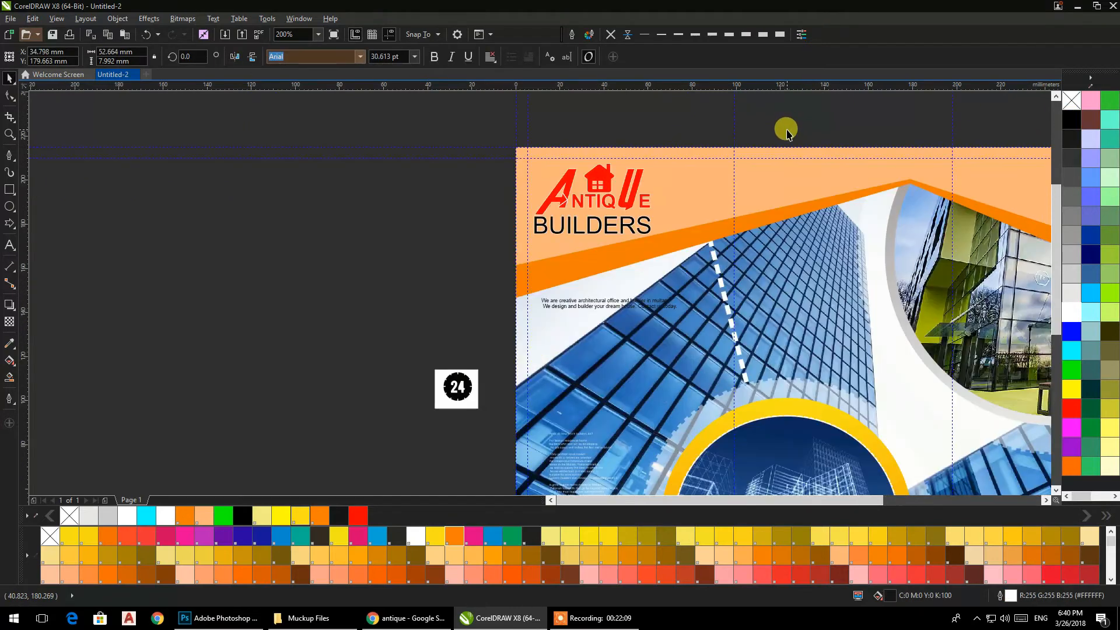
# - Break the tagline's first line after "architectural" and correct the spelling of "multan" to "Multan"
pyautogui.moveTo(786, 130); pyautogui.dragTo(449, 130)
pyautogui.moveTo(478, 222); pyautogui.dragTo(492, 191)
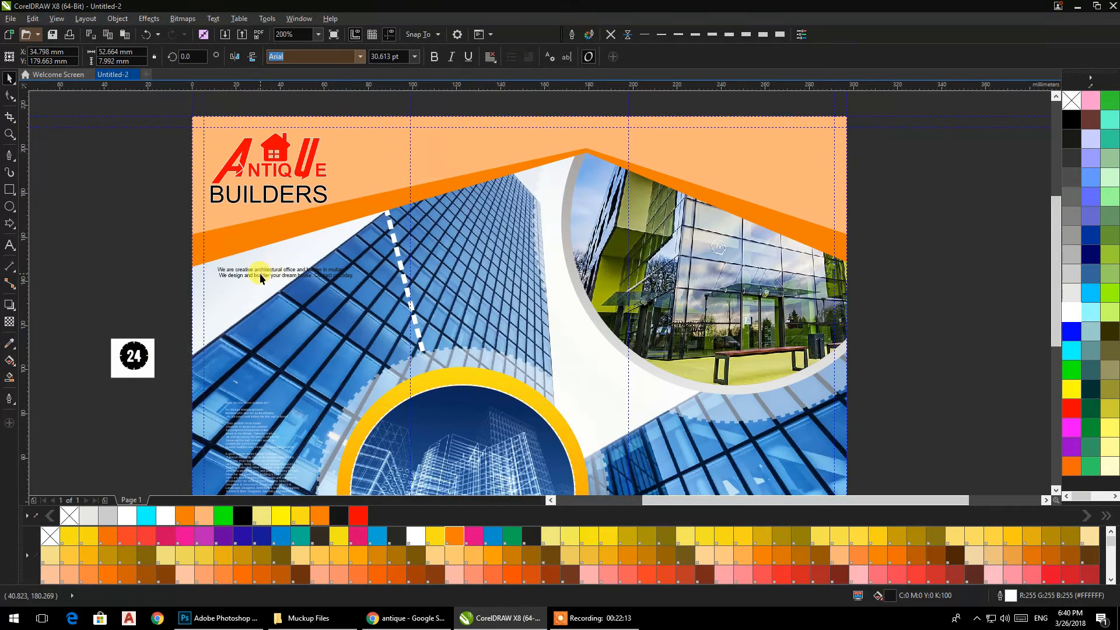
pyautogui.scroll(3, 260, 273)
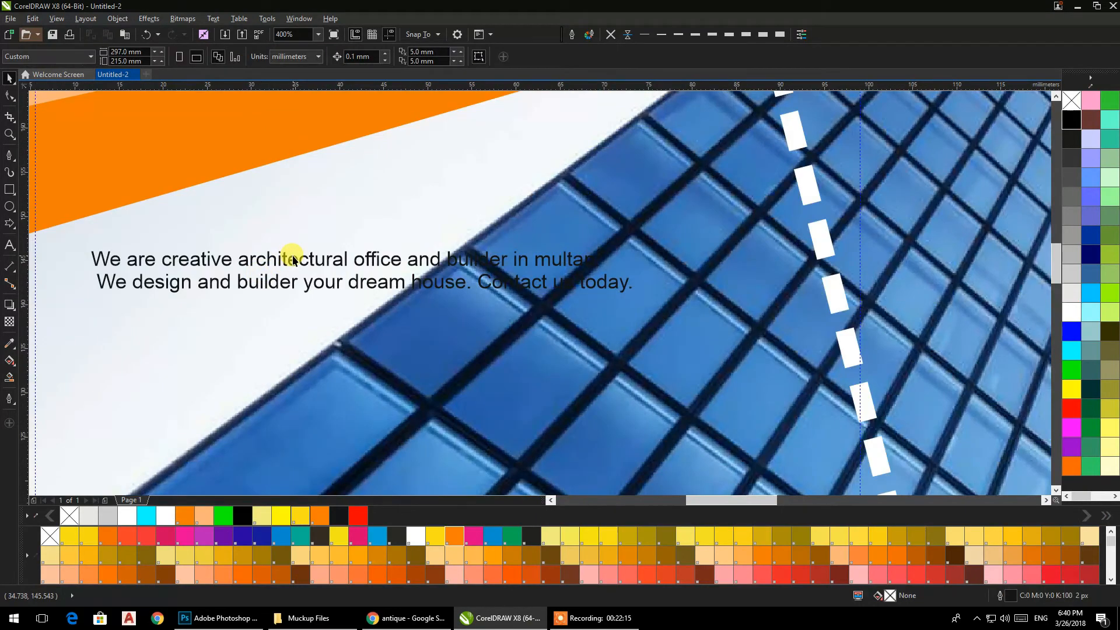
pyautogui.click(292, 260)
pyautogui.scroll(-2, 446, 232)
pyautogui.moveTo(577, 291); pyautogui.dragTo(646, 334)
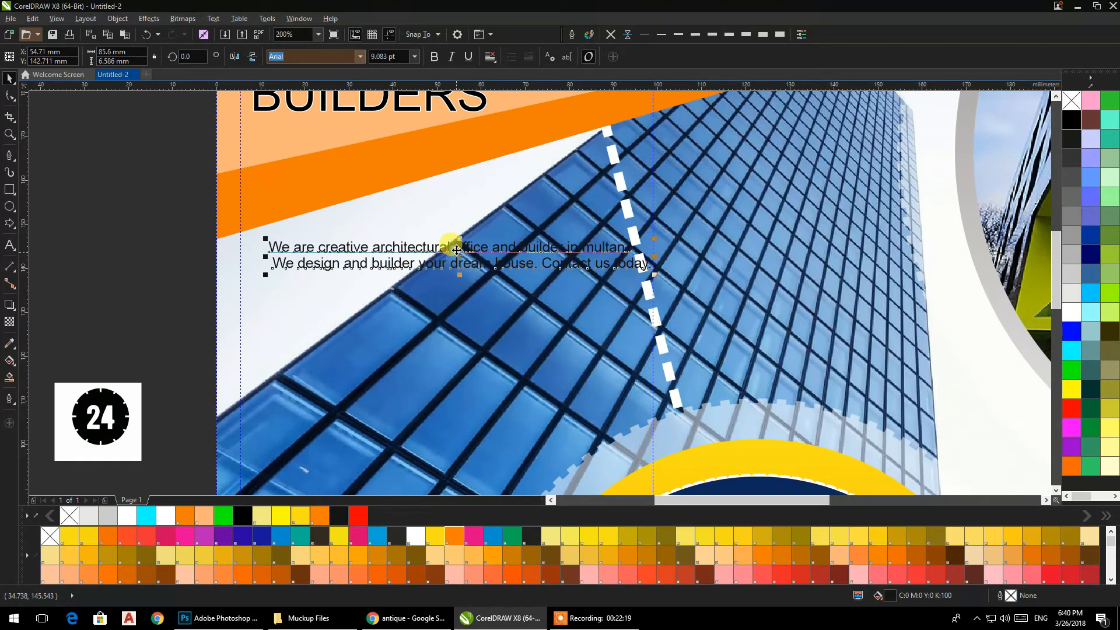
pyautogui.doubleClick(455, 248)
pyautogui.press('Return')
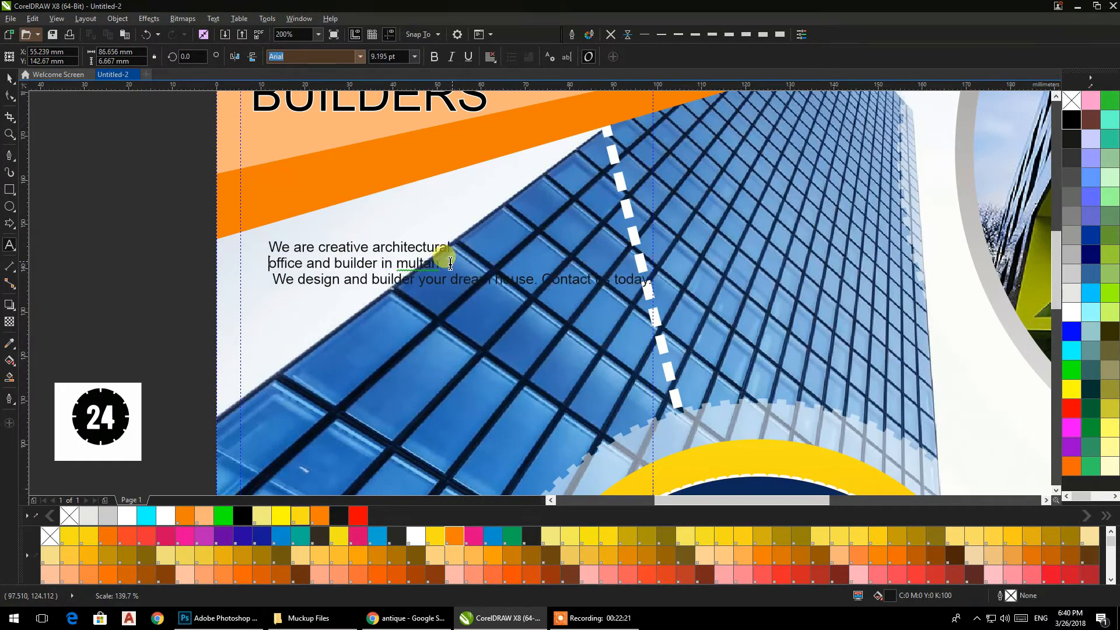
pyautogui.rightClick(415, 267)
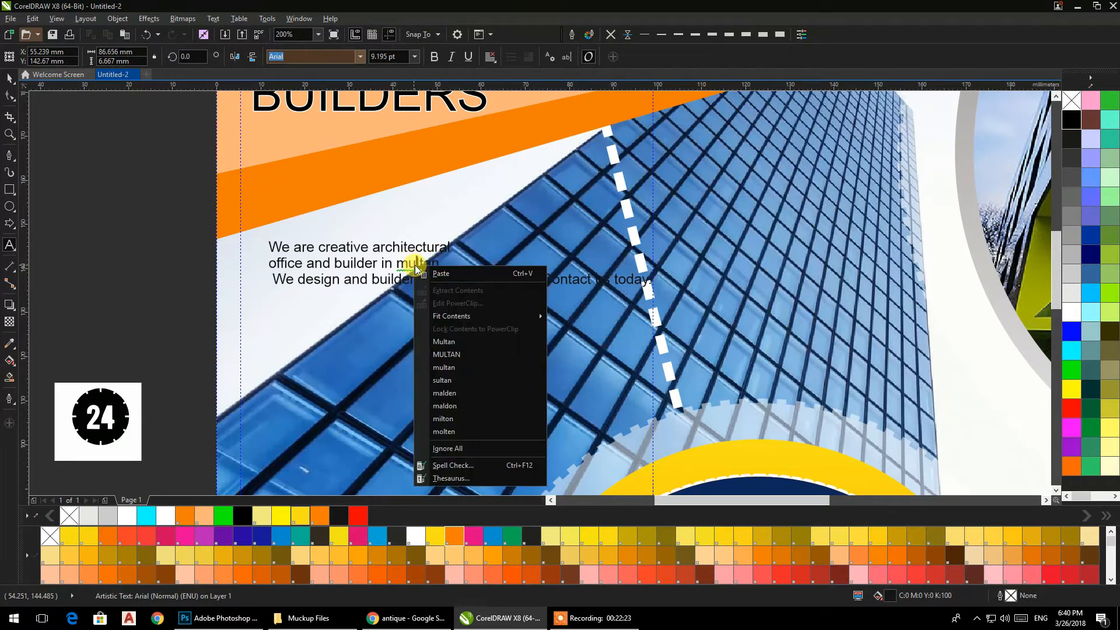
pyautogui.click(447, 342)
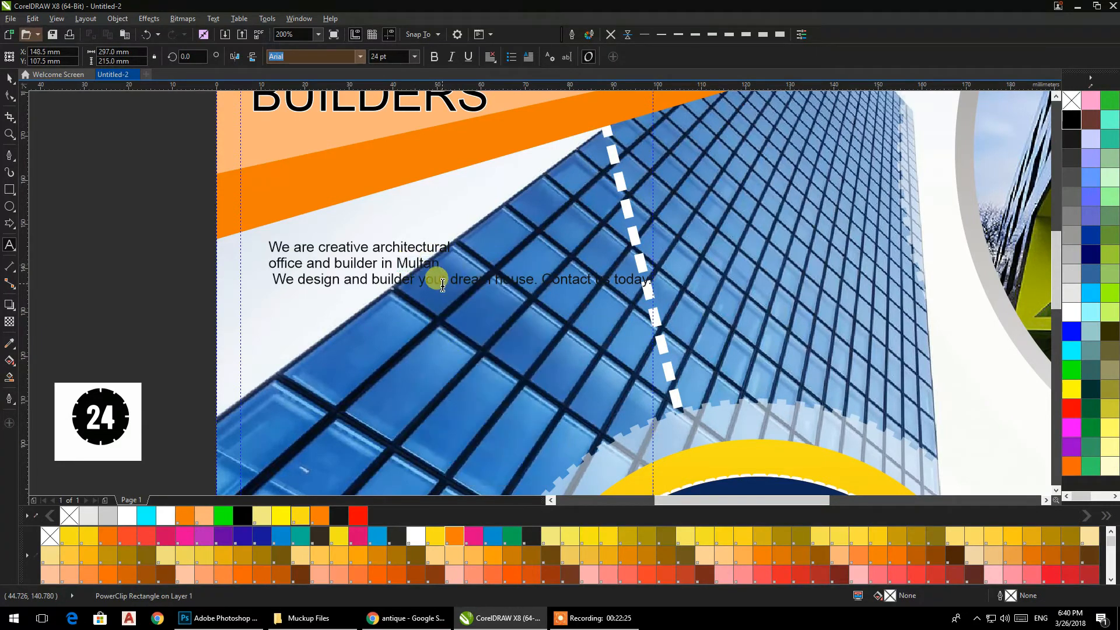
# - Break the tagline's last line after "builder your" and remove the leading spaces from the final two lines
pyautogui.click(449, 284)
pyautogui.press('Return')
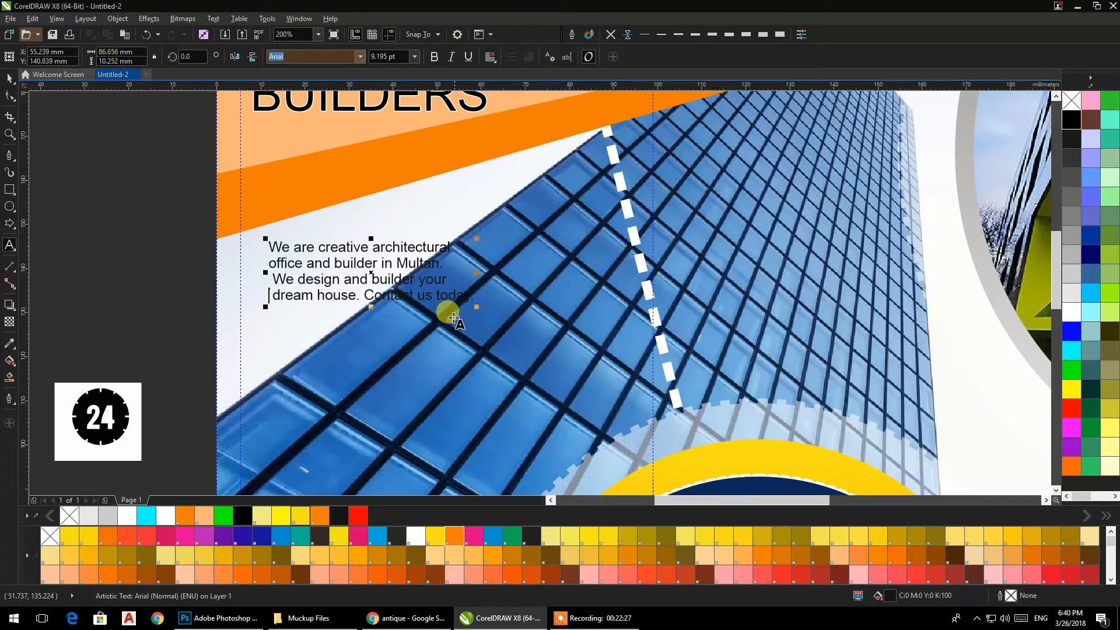
pyautogui.press('Delete')
pyautogui.press('Delete')
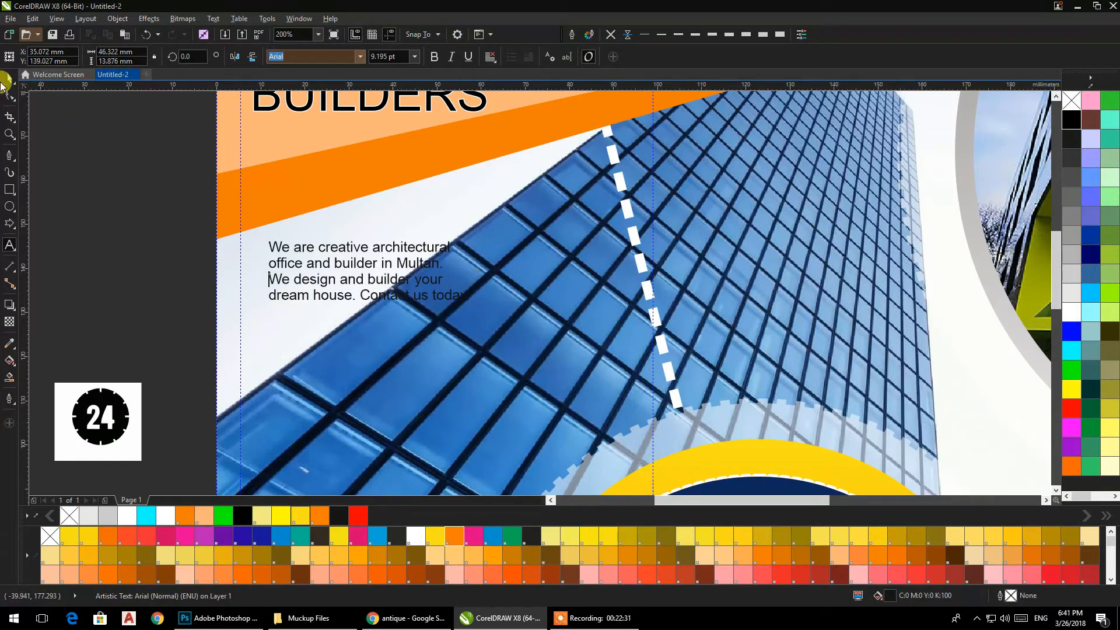
# - Set the tagline's font size to 12 pt and move it directly beneath the BUILDERS text
pyautogui.click(10, 78)
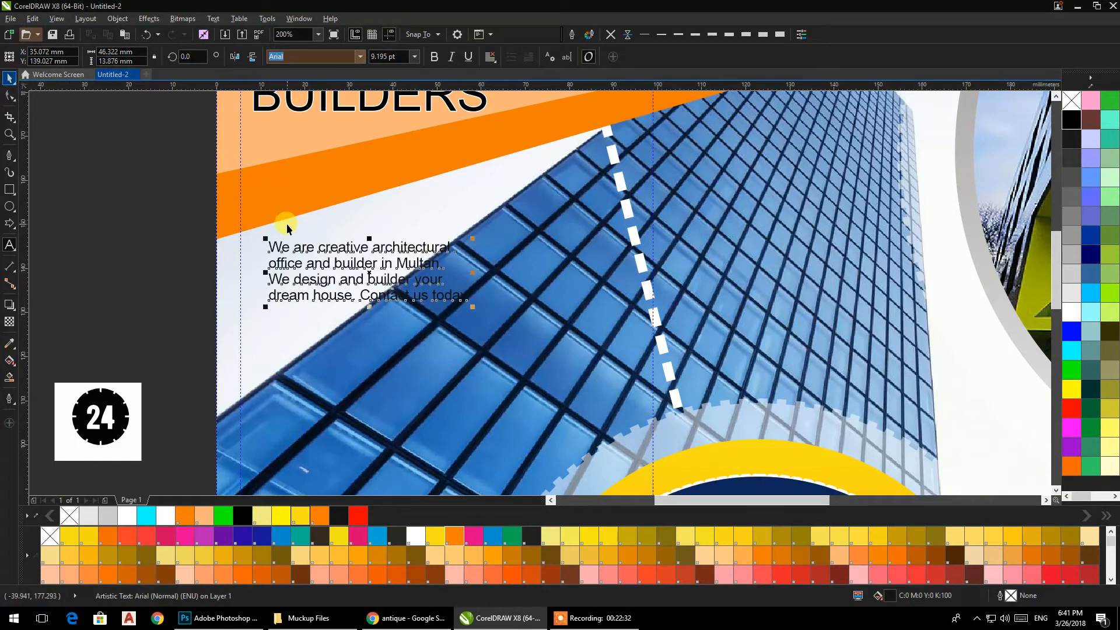
pyautogui.click(416, 57)
pyautogui.click(375, 154)
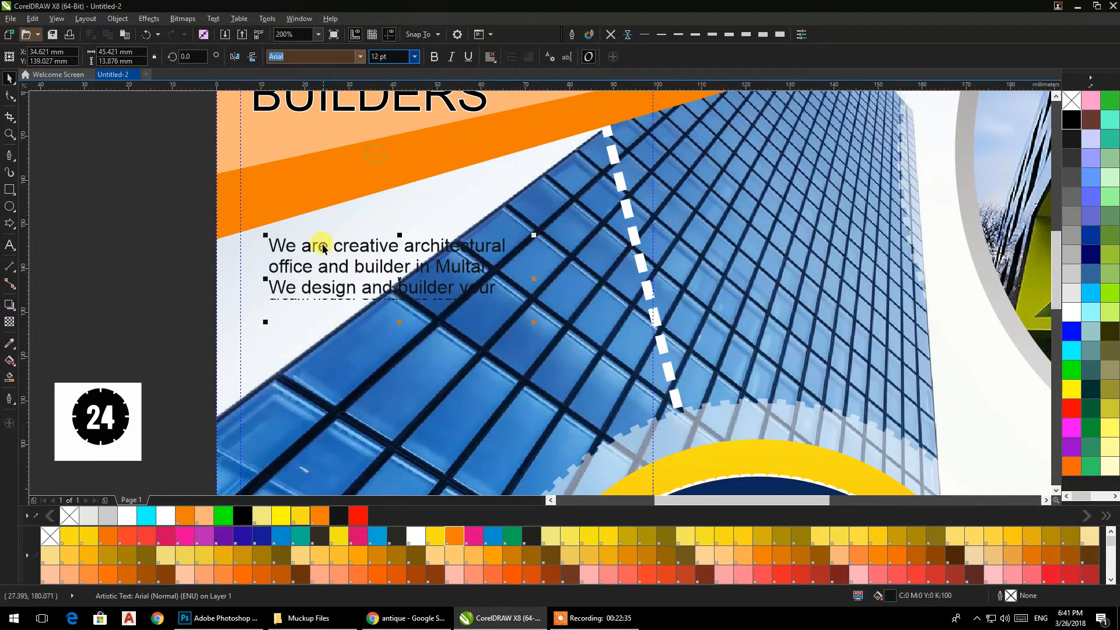
pyautogui.moveTo(321, 246); pyautogui.dragTo(304, 143)
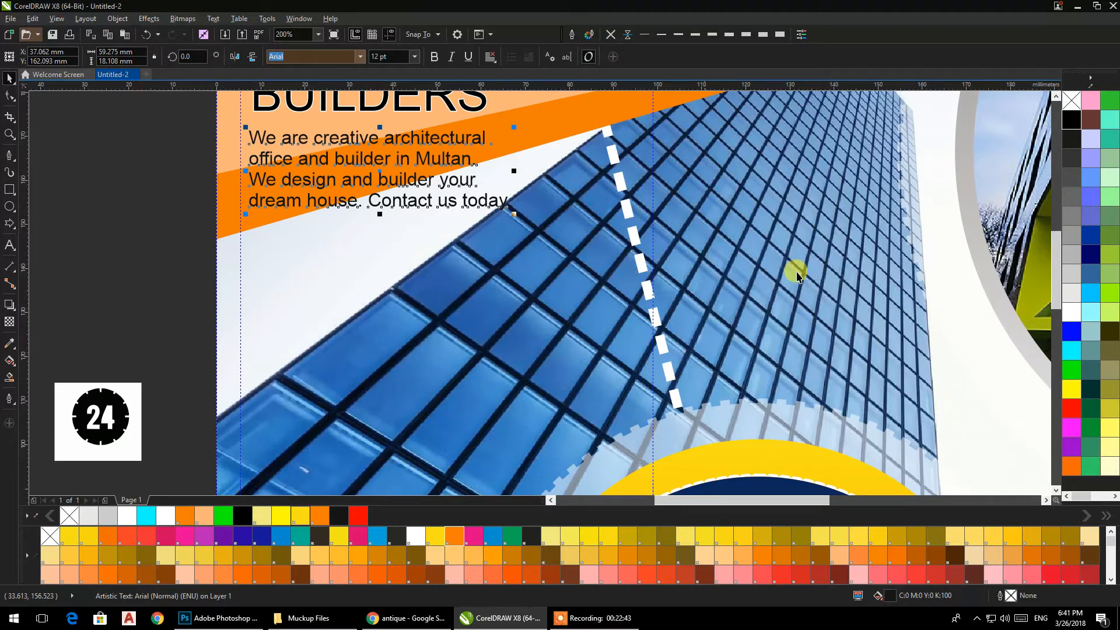
# - Enlarge the tagline to about 85 × 26 mm and fill it with black
pyautogui.moveTo(527, 274); pyautogui.dragTo(593, 325)
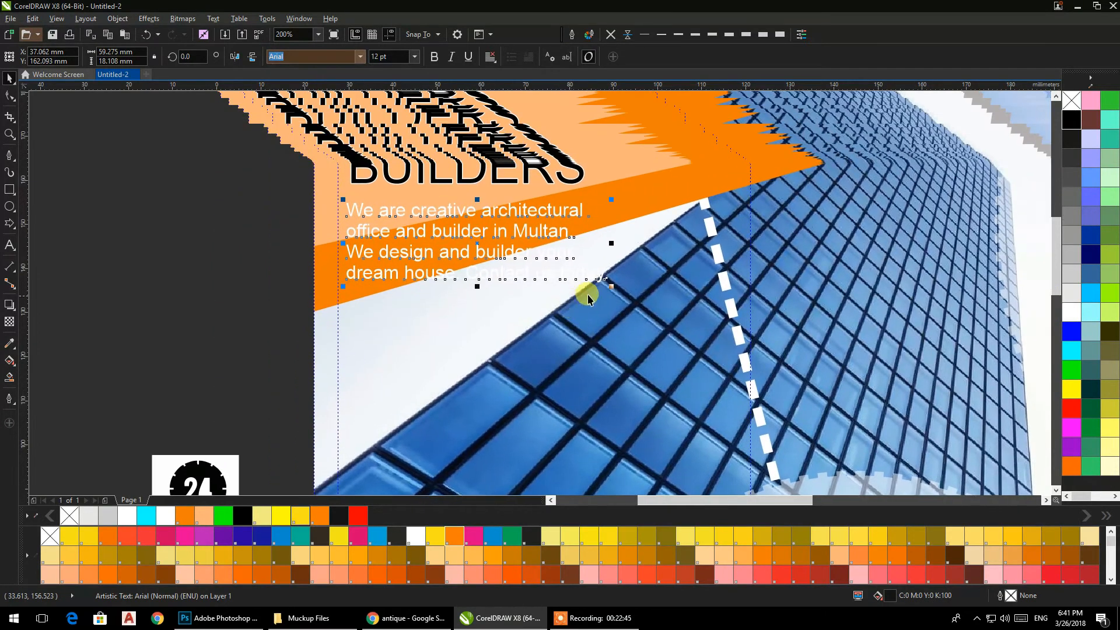
pyautogui.moveTo(611, 286); pyautogui.dragTo(718, 395)
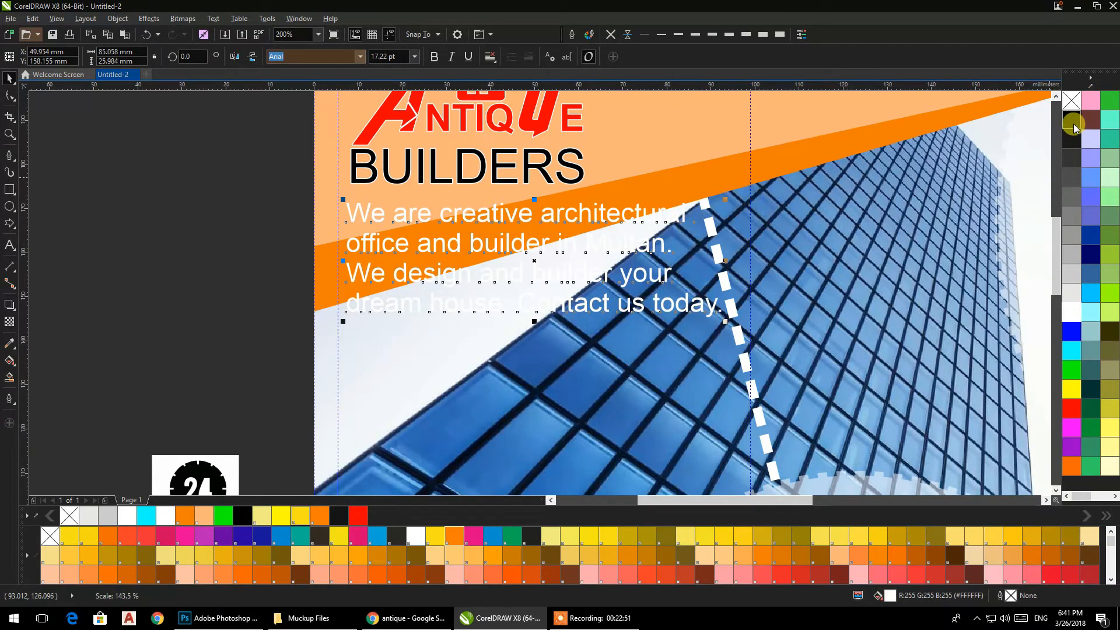
pyautogui.scroll(-2, 145, 176)
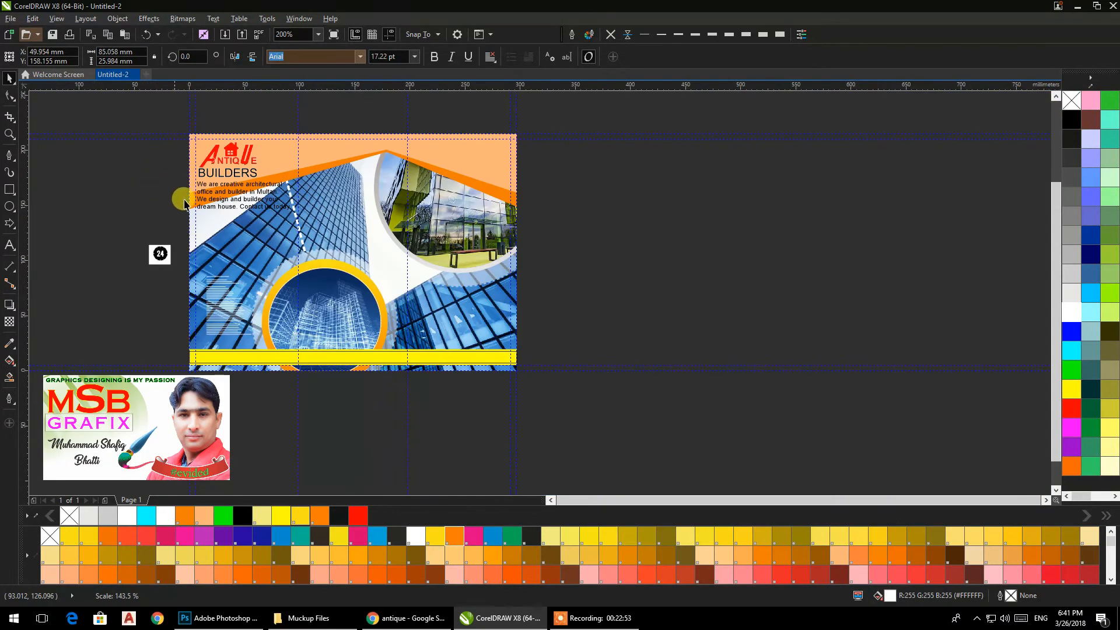
# - Move the small white body text block onto the tall building, beside the white dashed line
pyautogui.moveTo(166, 186); pyautogui.dragTo(434, 196)
pyautogui.click(444, 273)
pyautogui.moveTo(456, 282); pyautogui.dragTo(557, 173)
pyautogui.scroll(2, 557, 173)
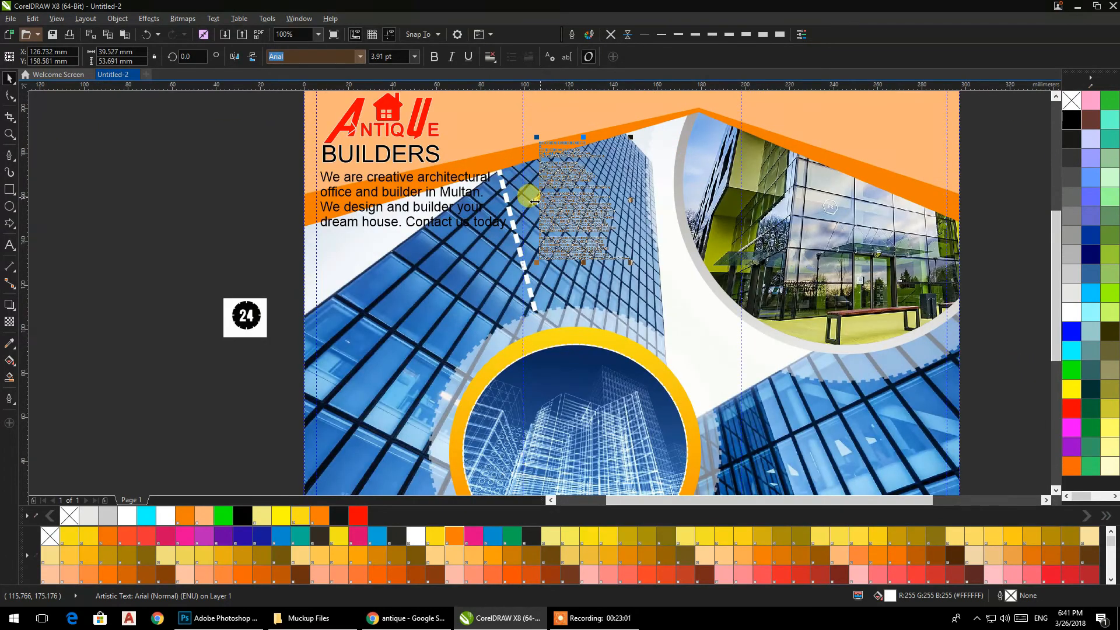
pyautogui.scroll(2, 534, 202)
pyautogui.moveTo(559, 168); pyautogui.dragTo(553, 251)
# - Rotate the body text block about 14.2° so its left edge runs along the white dashed line
pyautogui.click(632, 284)
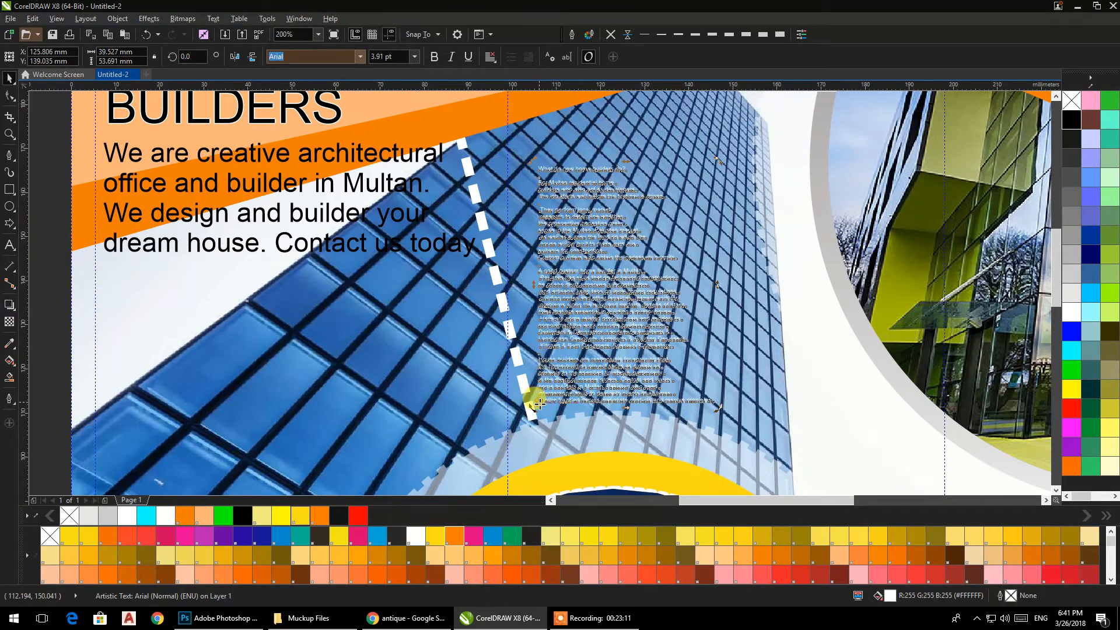
pyautogui.moveTo(534, 161); pyautogui.dragTo(465, 165)
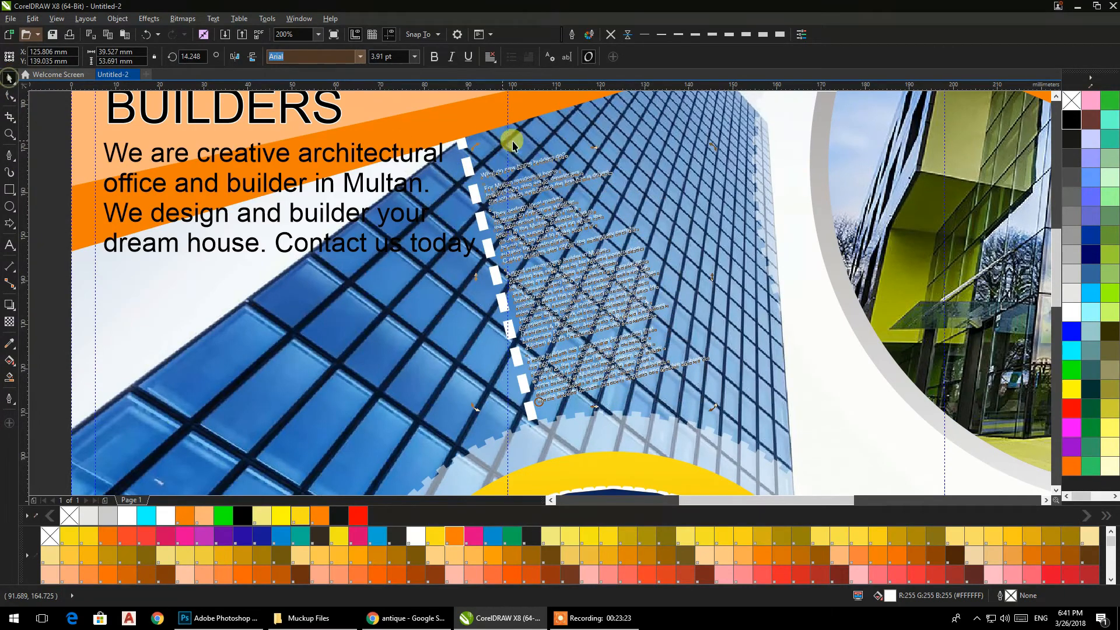
pyautogui.scroll(-3, 637, 178)
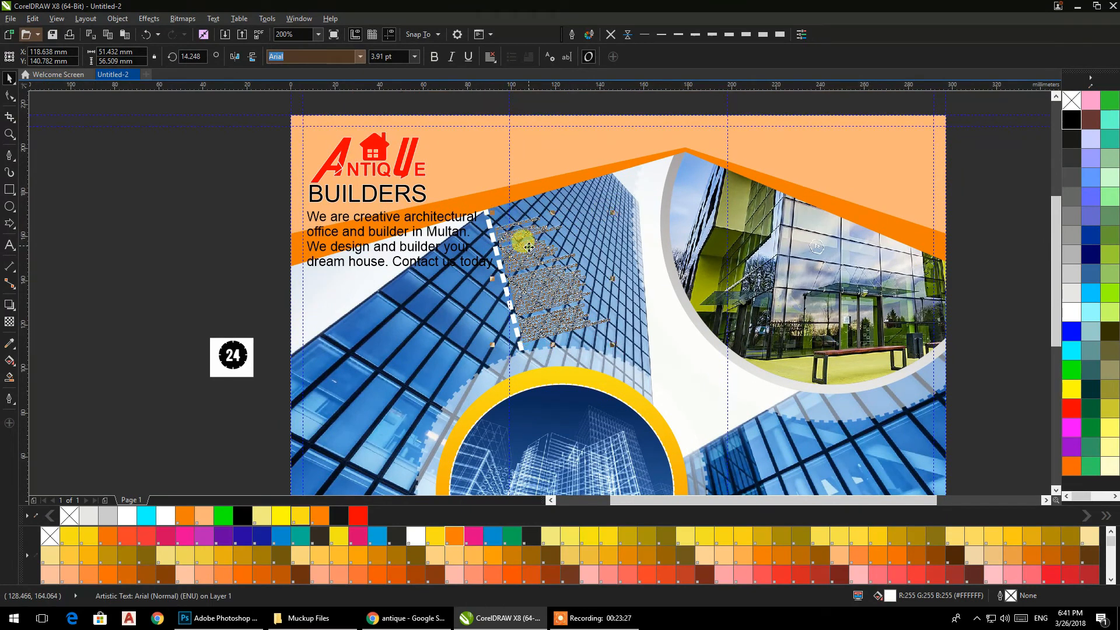
# - Scale the slanted body text to about 61 × 67 mm and place it on the tall building beside the white dashed line
pyautogui.moveTo(612, 212); pyautogui.dragTo(708, 125)
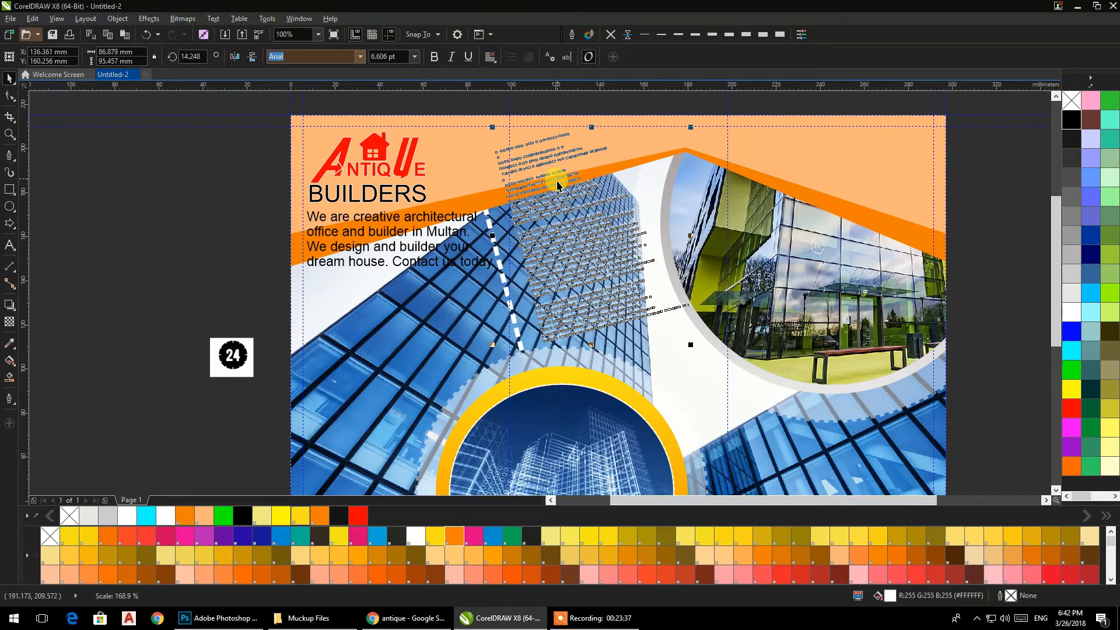
pyautogui.moveTo(560, 215); pyautogui.dragTo(505, 170)
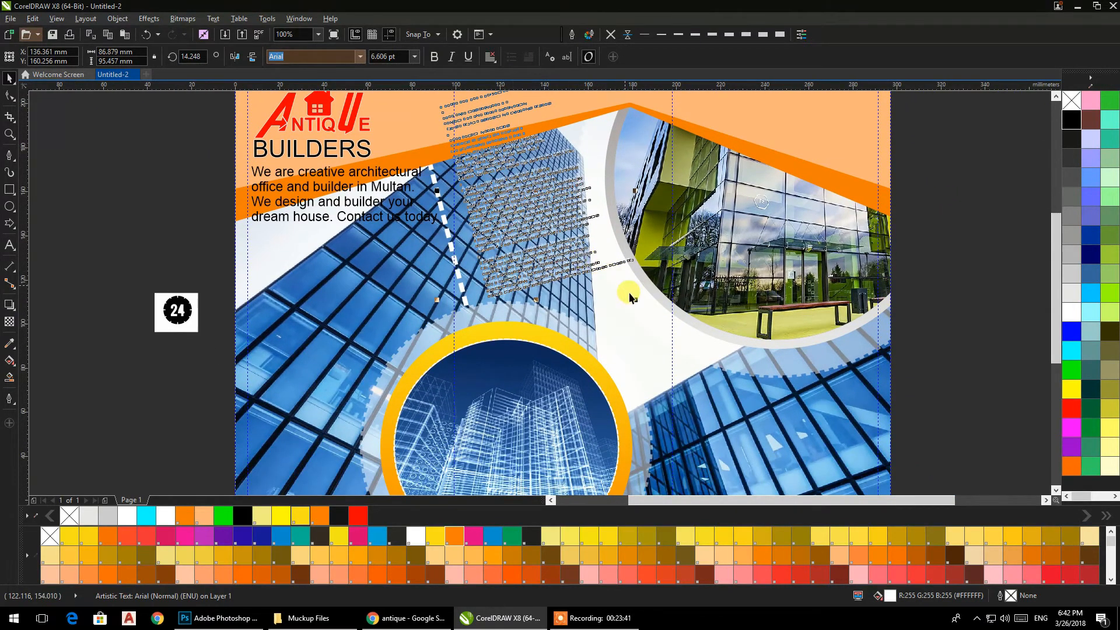
pyautogui.moveTo(638, 301); pyautogui.dragTo(592, 264)
pyautogui.moveTo(501, 158); pyautogui.dragTo(510, 216)
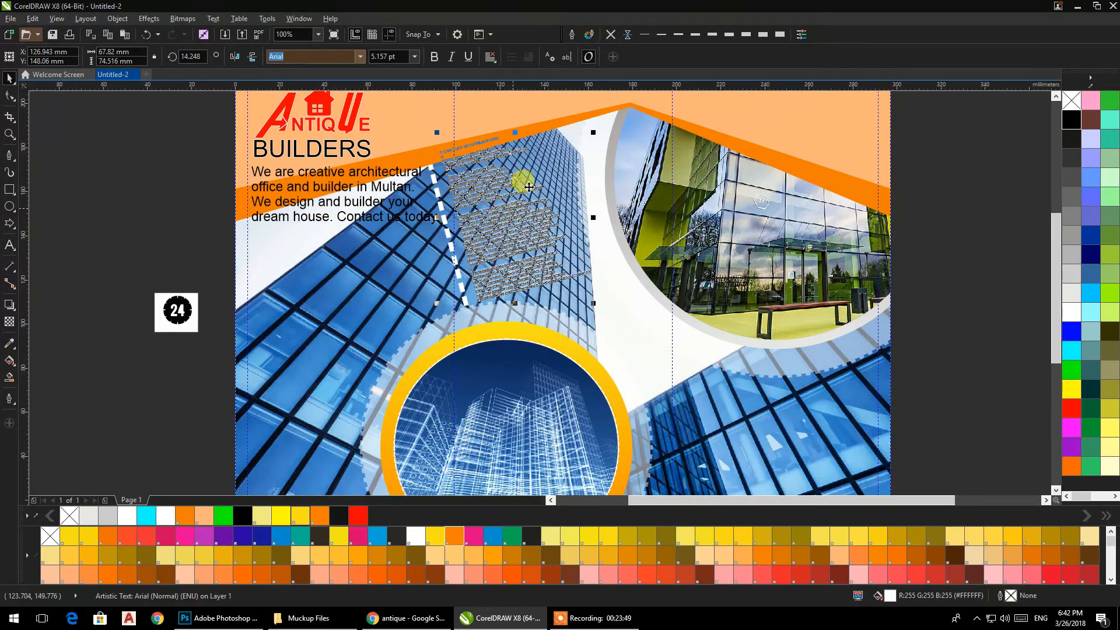
pyautogui.moveTo(594, 131); pyautogui.dragTo(581, 143)
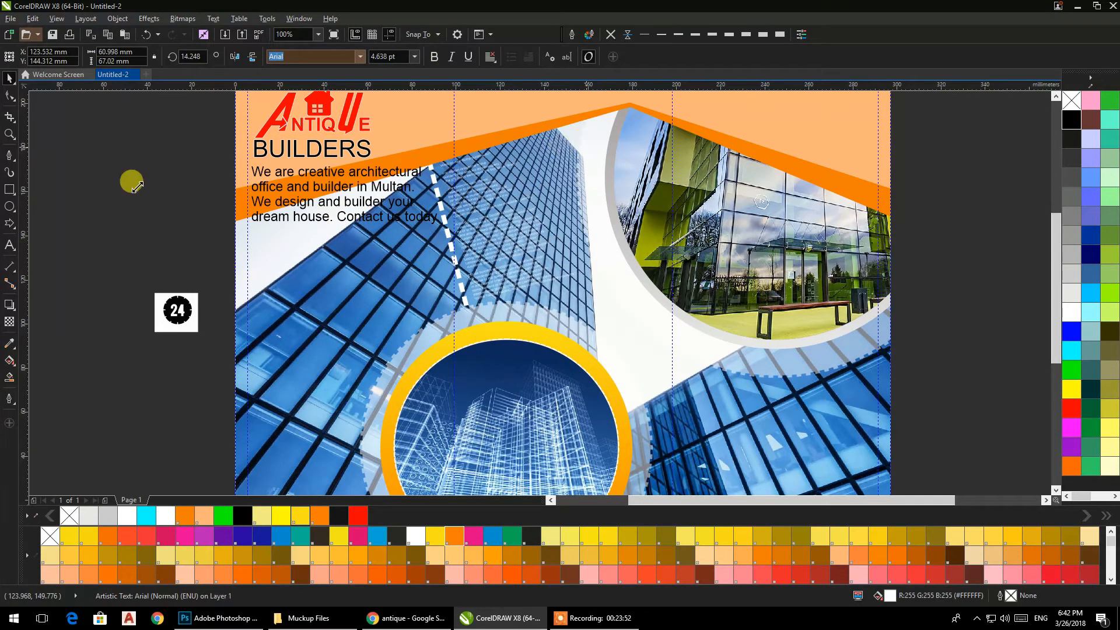
pyautogui.click(90, 183)
# - Copy several lines of the slanted body text and paste them as a separate text object on the lower-right building
pyautogui.click(496, 234)
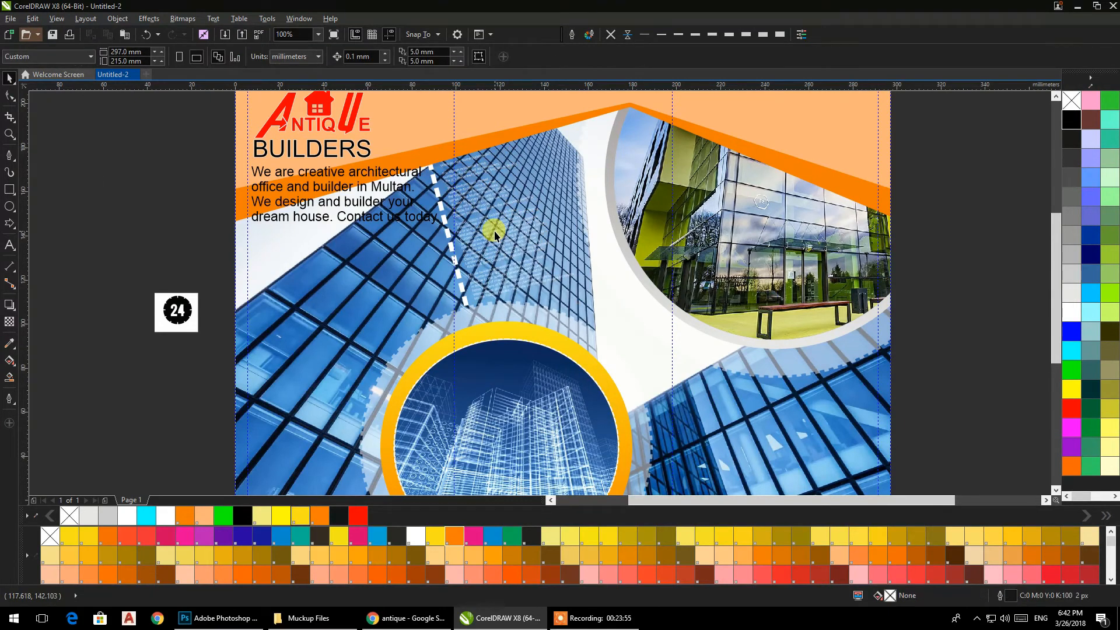
pyautogui.click(495, 231)
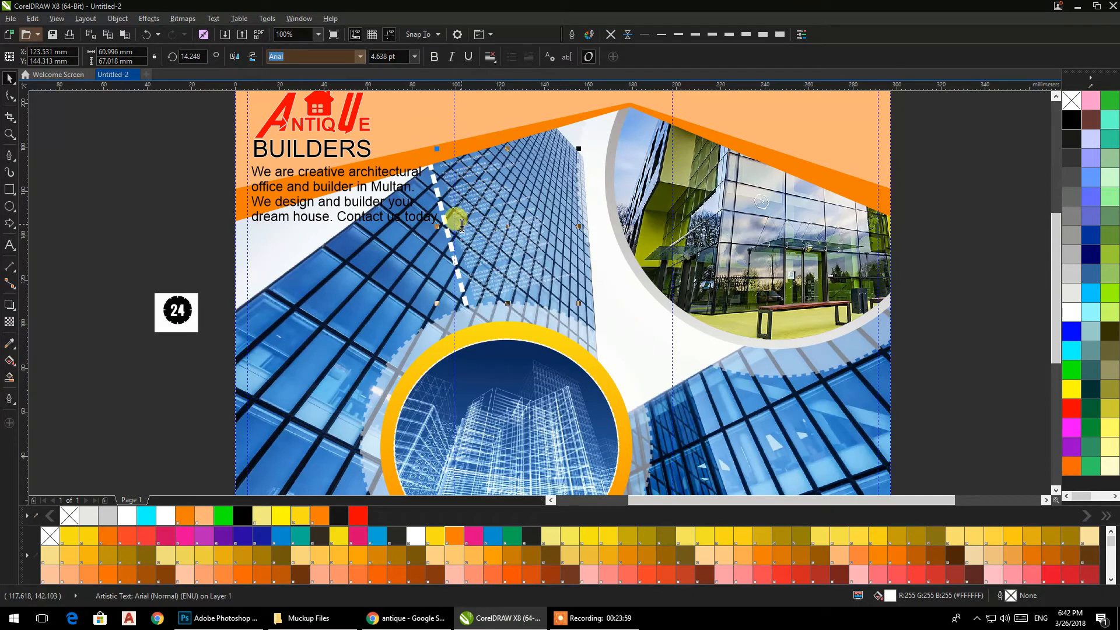
pyautogui.moveTo(460, 224); pyautogui.dragTo(499, 250)
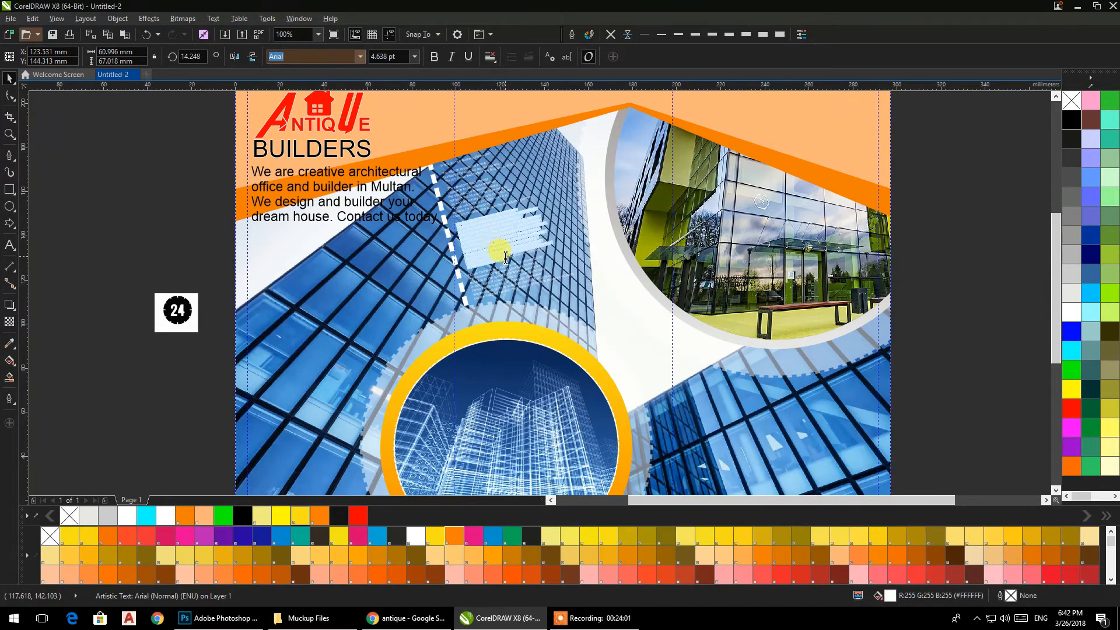
pyautogui.rightClick(503, 228)
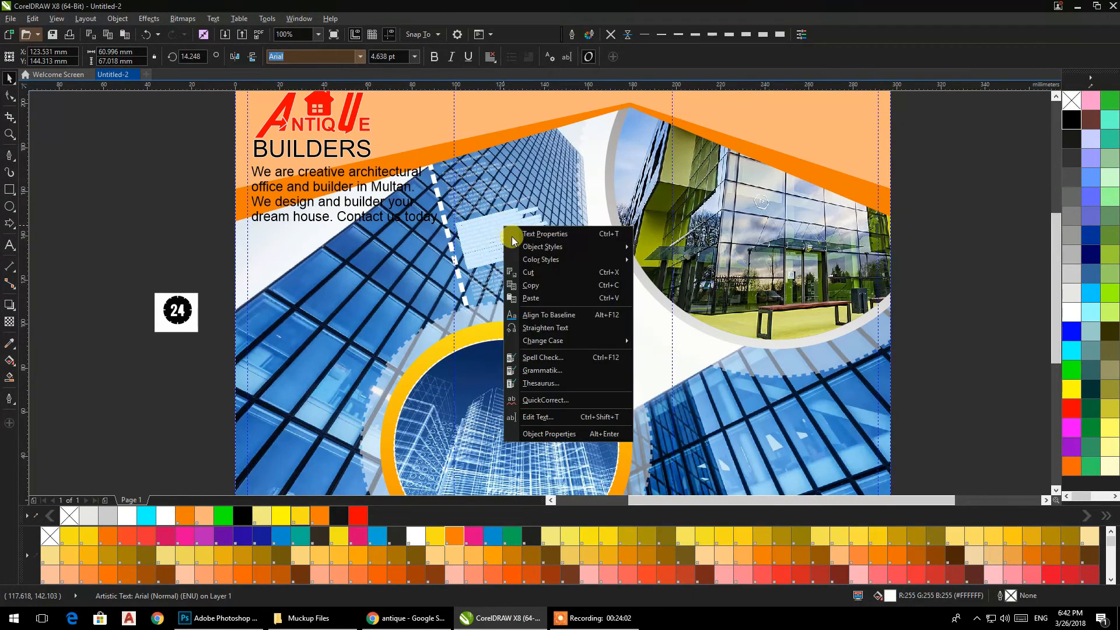
pyautogui.click(533, 286)
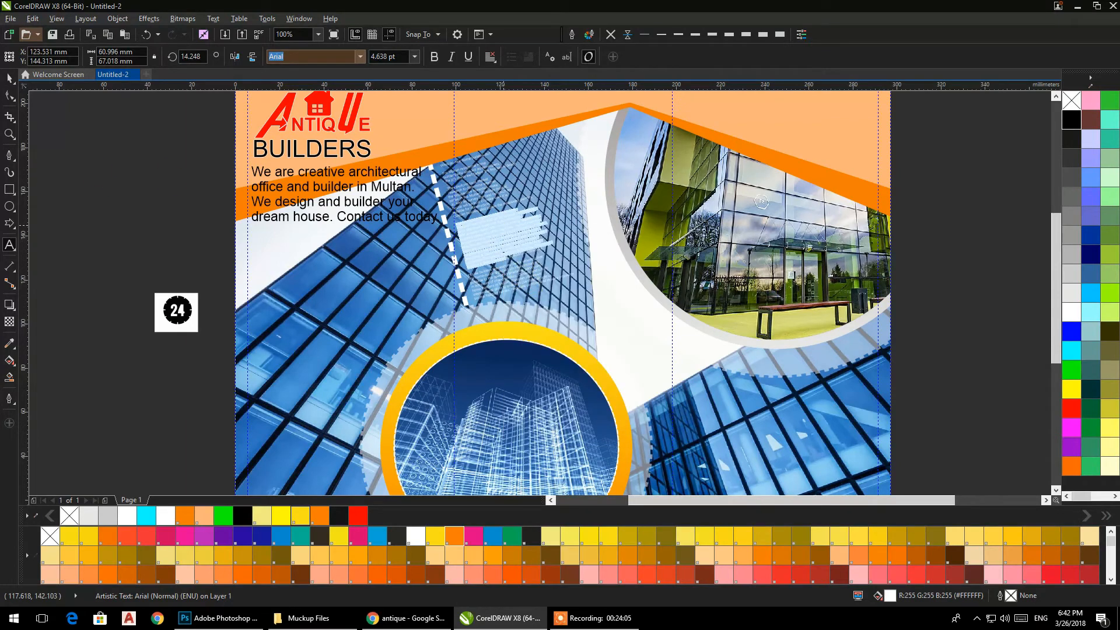
pyautogui.click(17, 246)
pyautogui.click(705, 414)
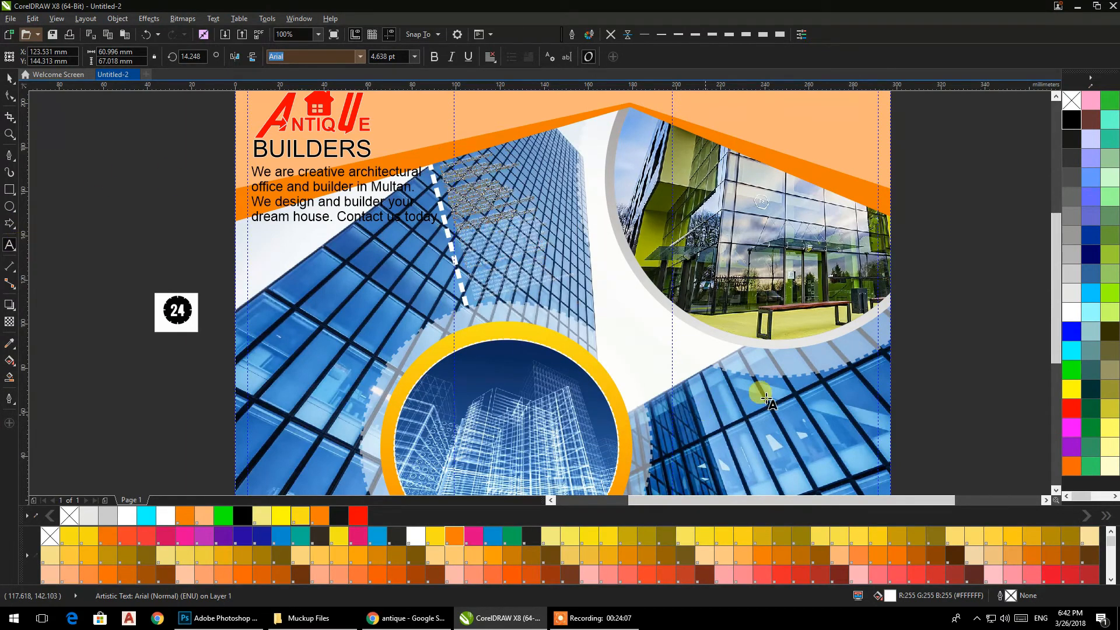
pyautogui.hotkey('ctrl', 'v')
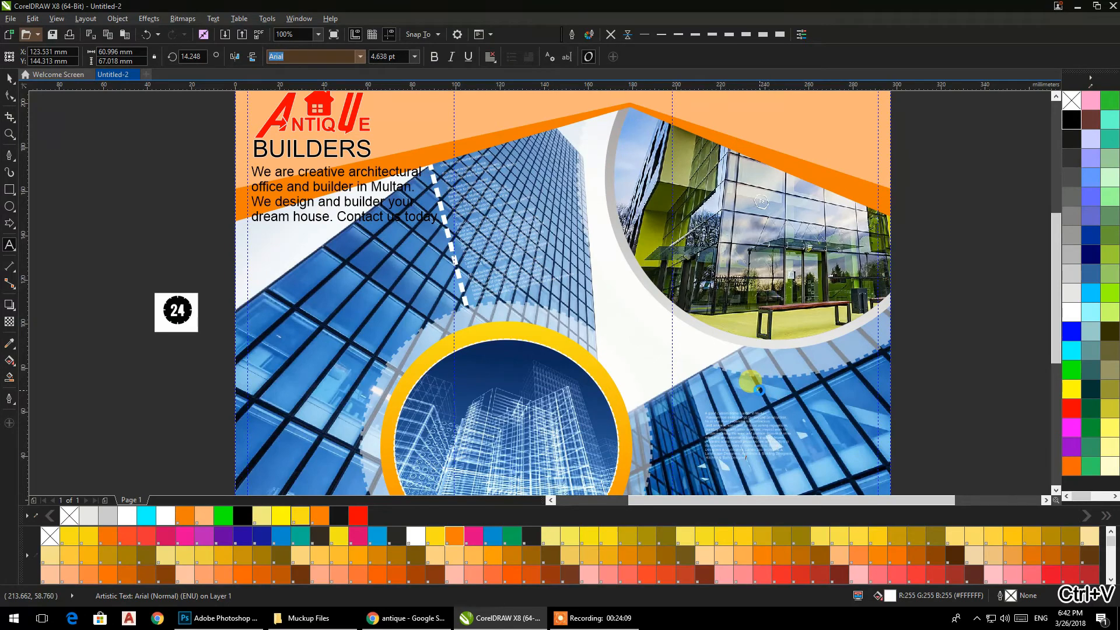
# - Enlarge the pasted white text to about 79 × 43 mm and fit it on the building above the yellow band
pyautogui.click(7, 78)
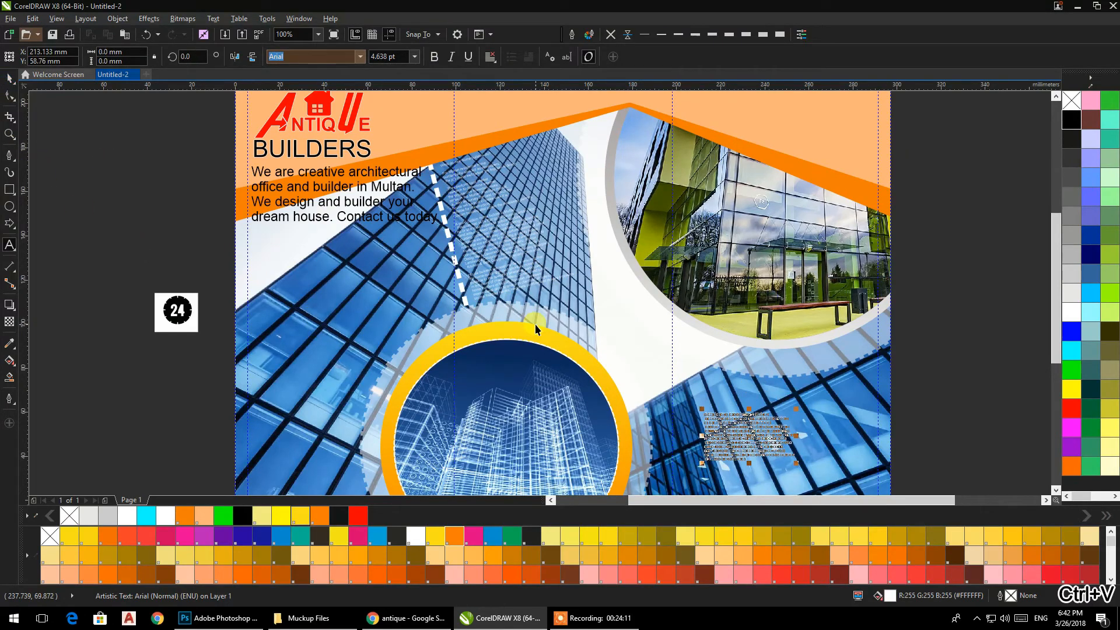
pyautogui.moveTo(542, 332); pyautogui.dragTo(283, 210)
pyautogui.moveTo(536, 343); pyautogui.dragTo(595, 388)
pyautogui.moveTo(514, 325); pyautogui.dragTo(520, 330)
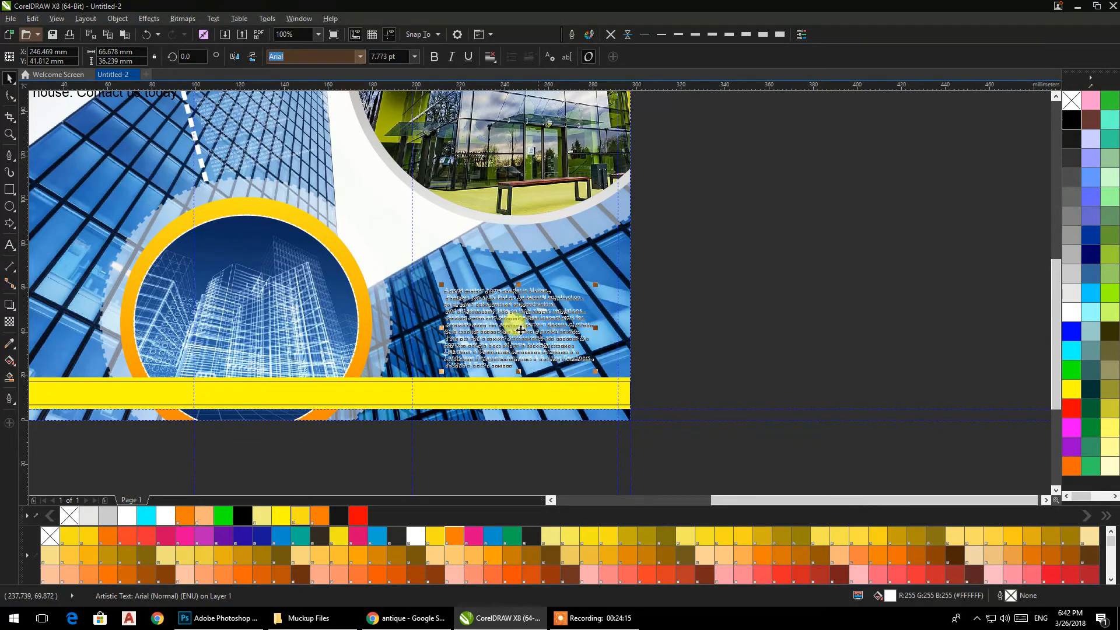
pyautogui.moveTo(436, 289); pyautogui.dragTo(413, 267)
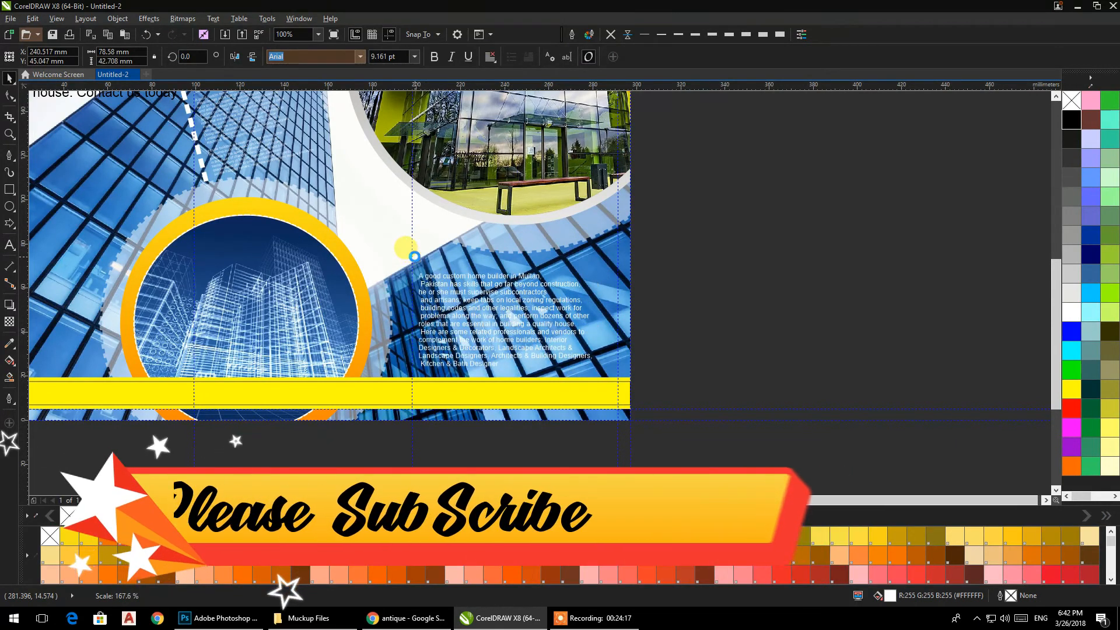
# - Start an import and browse to the MSB Grafix folder inside Graphics
pyautogui.scroll(-1, 613, 350)
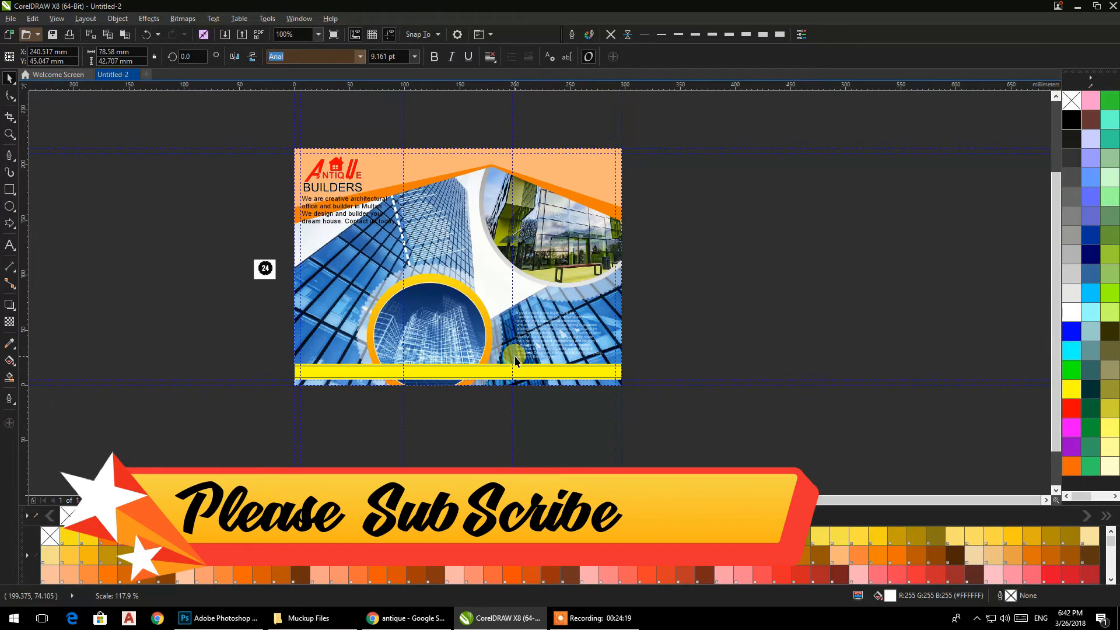
pyautogui.moveTo(424, 365); pyautogui.dragTo(482, 371)
pyautogui.rightClick(755, 237)
pyautogui.click(780, 288)
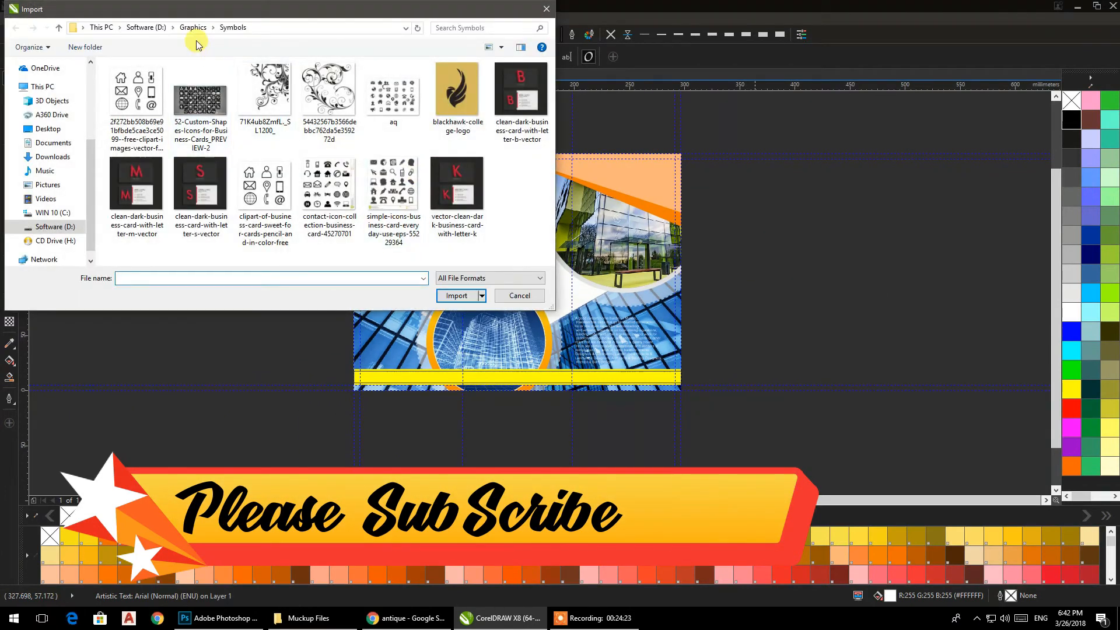
pyautogui.click(182, 27)
pyautogui.doubleClick(344, 90)
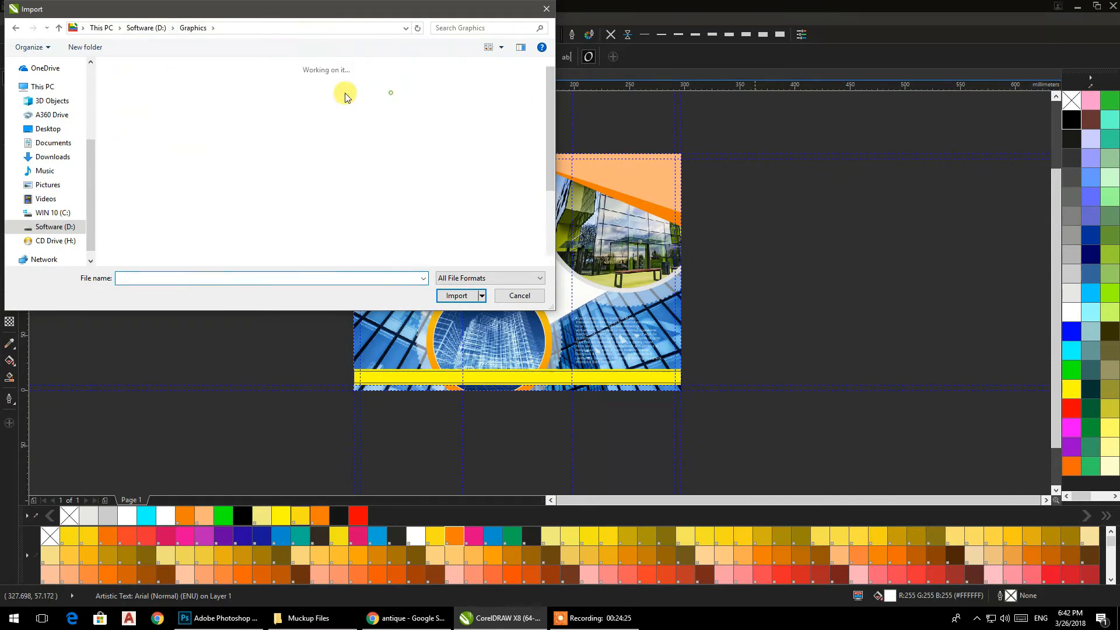
pyautogui.doubleClick(307, 95)
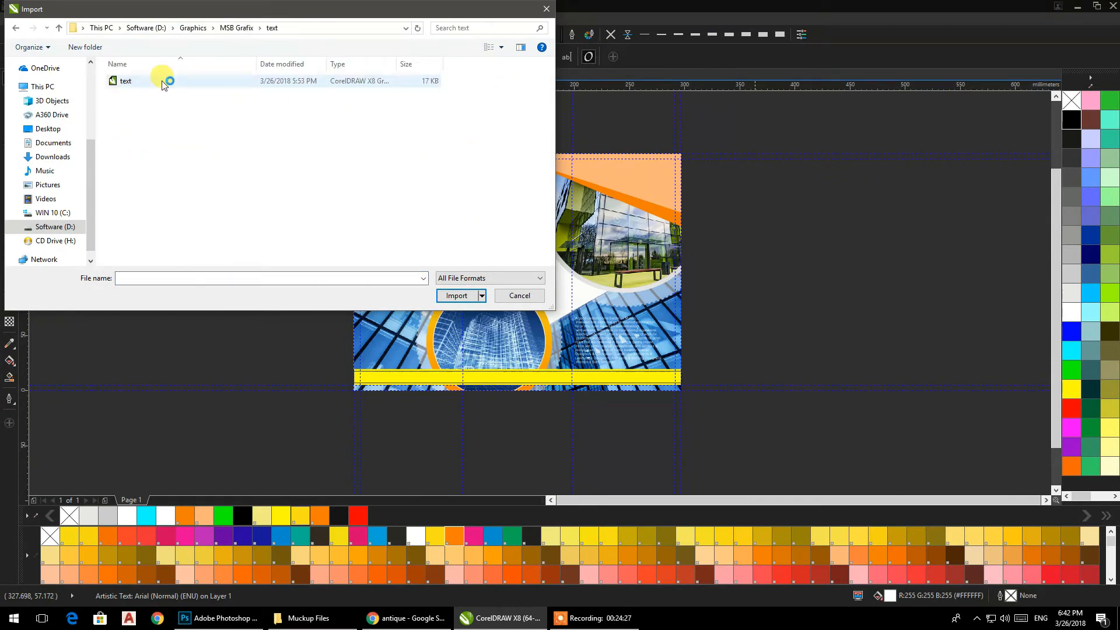
pyautogui.click(227, 28)
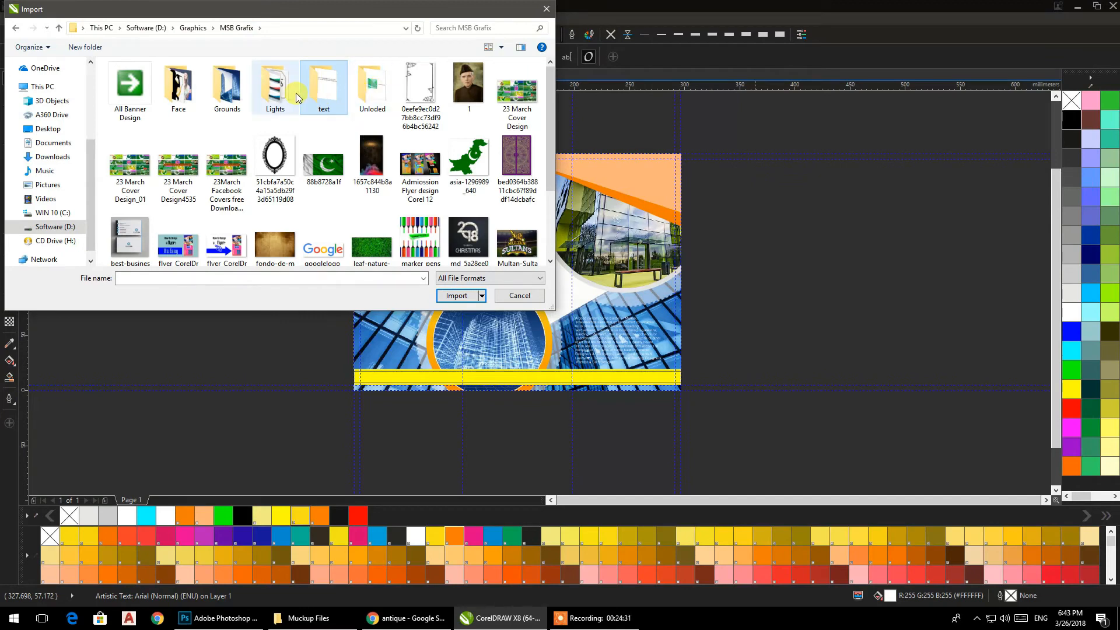
# - Import the Names file and place it at about 104 × 117 mm on the empty area to the right of the page
pyautogui.scroll(-3, 303, 117)
pyautogui.scroll(3, 303, 117)
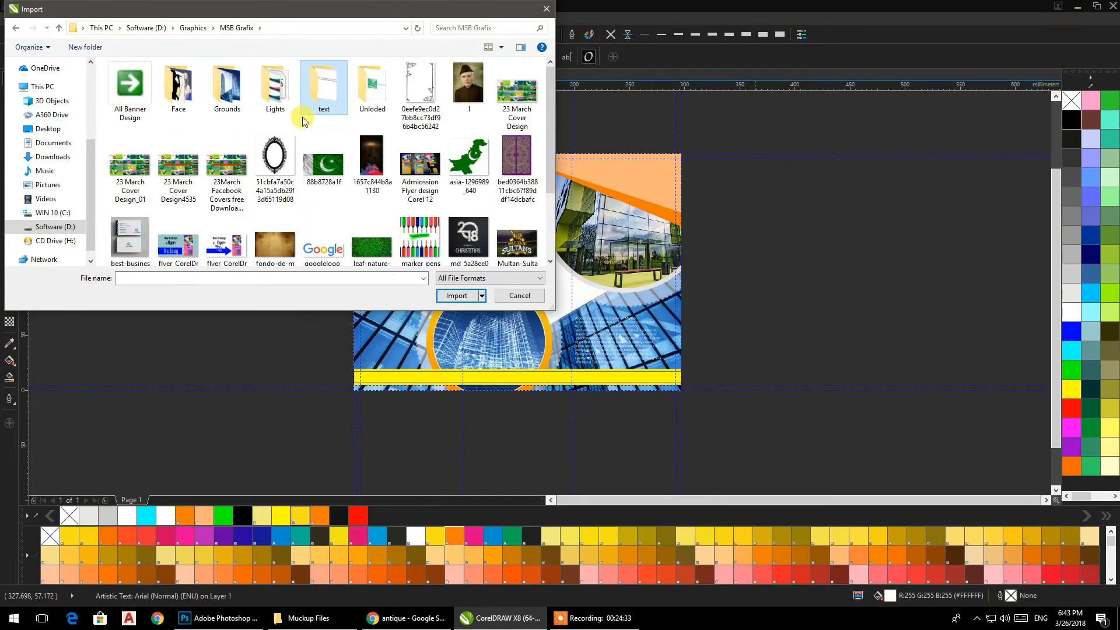
pyautogui.scroll(-3, 303, 116)
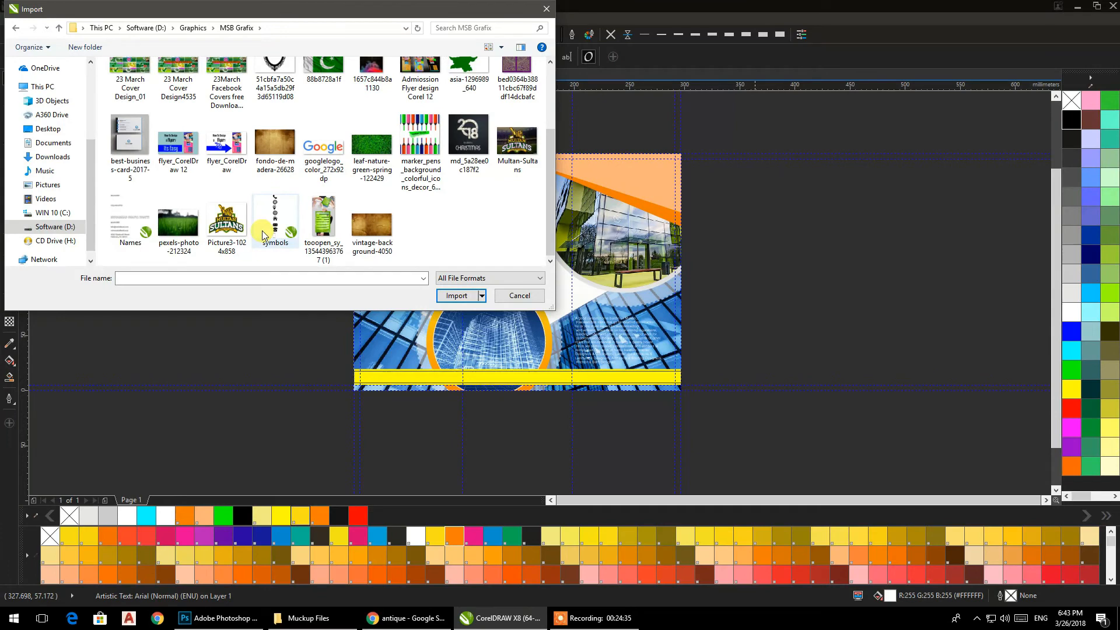
pyautogui.click(121, 241)
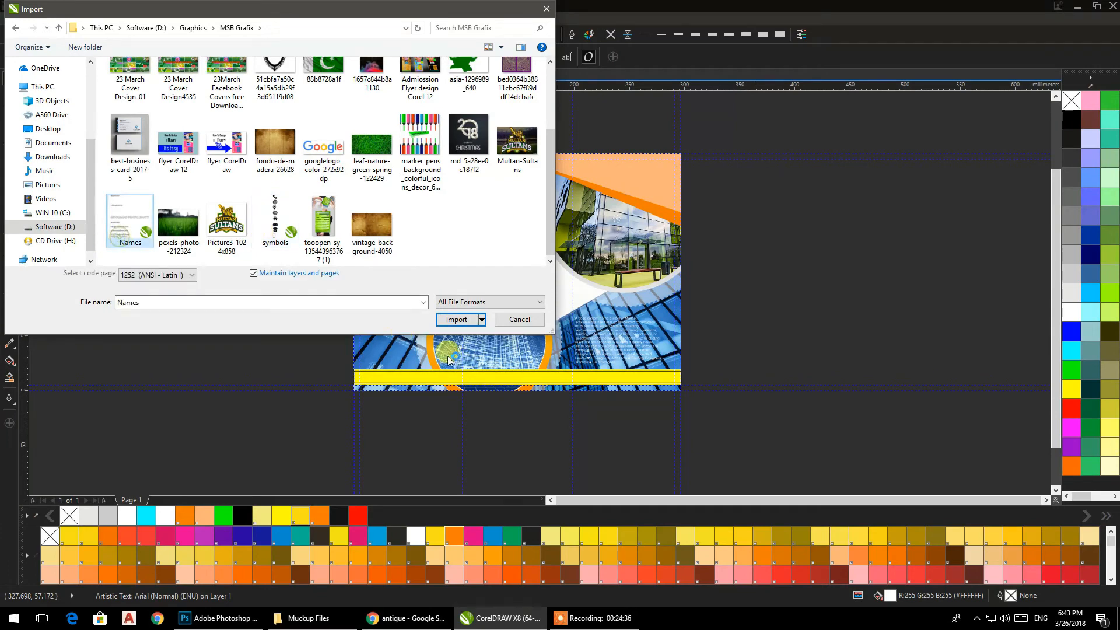
pyautogui.click(448, 324)
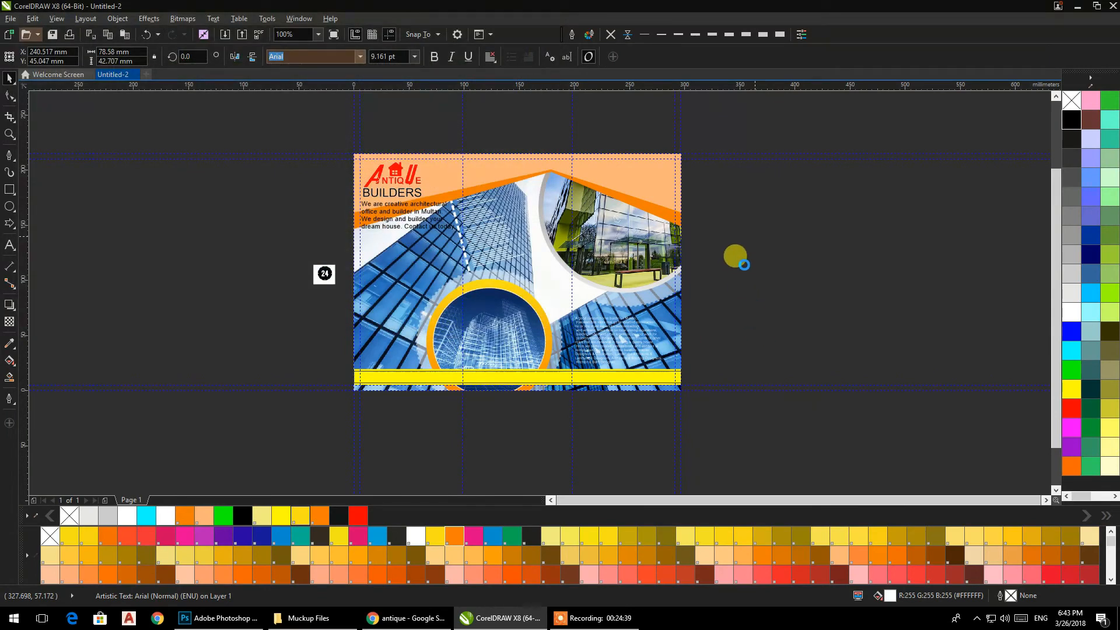
pyautogui.moveTo(718, 219); pyautogui.dragTo(831, 340)
pyautogui.scroll(2, 831, 340)
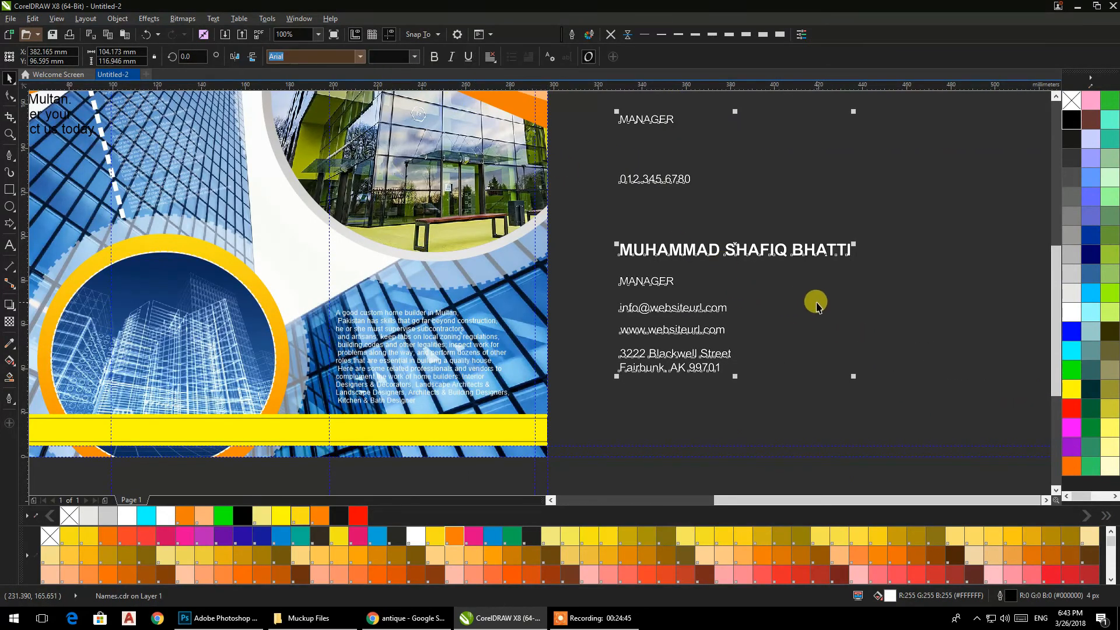
# - Move the imported e-mail, website and street address texts onto the yellow band, spread across its three panels
pyautogui.scroll(-2, 817, 304)
pyautogui.moveTo(736, 304); pyautogui.dragTo(390, 373)
pyautogui.moveTo(741, 319); pyautogui.dragTo(497, 365)
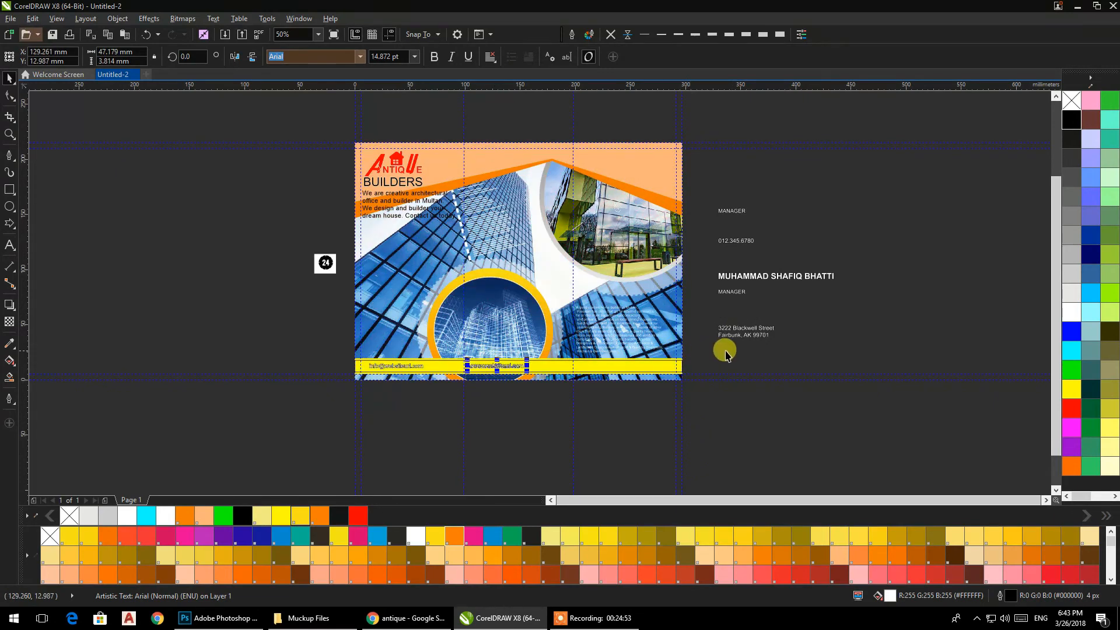
pyautogui.moveTo(729, 328); pyautogui.dragTo(621, 371)
# - Replace the street address text in the yellow band's third panel with the builder's road and city
pyautogui.scroll(5, 620, 371)
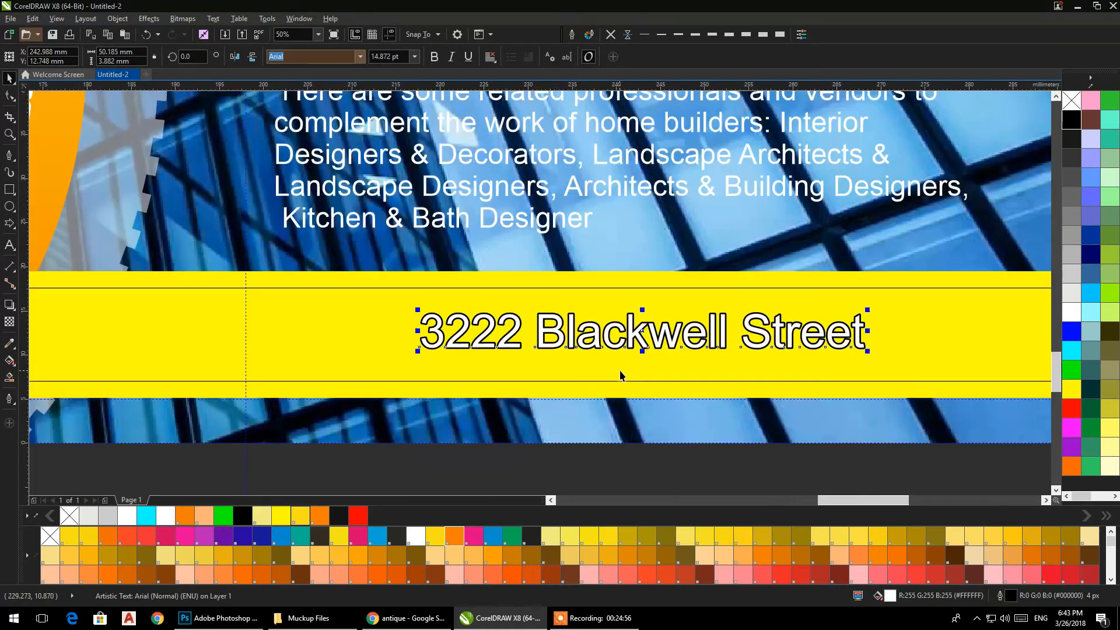
pyautogui.doubleClick(665, 337)
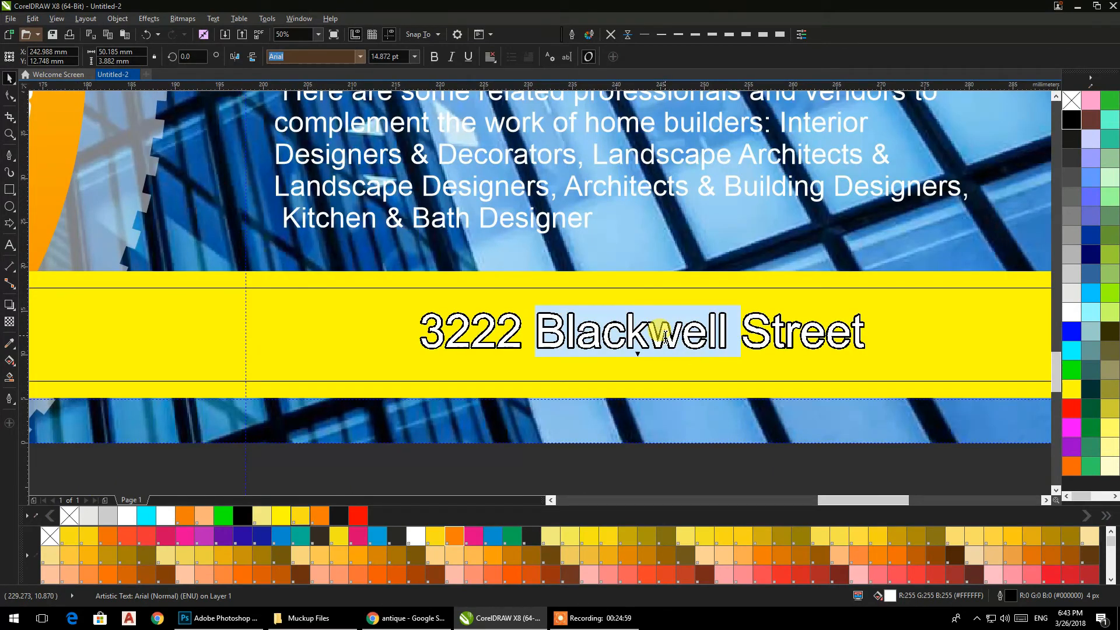
pyautogui.press('BackSpace')
pyautogui.press('BackSpace')
pyautogui.press('BackSpace')
pyautogui.press('BackSpace')
pyautogui.press('BackSpace')
pyautogui.press('BackSpace')
pyautogui.press('Delete')
pyautogui.press('Delete')
pyautogui.press('Delete')
pyautogui.press('Delete')
pyautogui.press('Delete')
pyautogui.press('Delete')
pyautogui.write('Bosan')
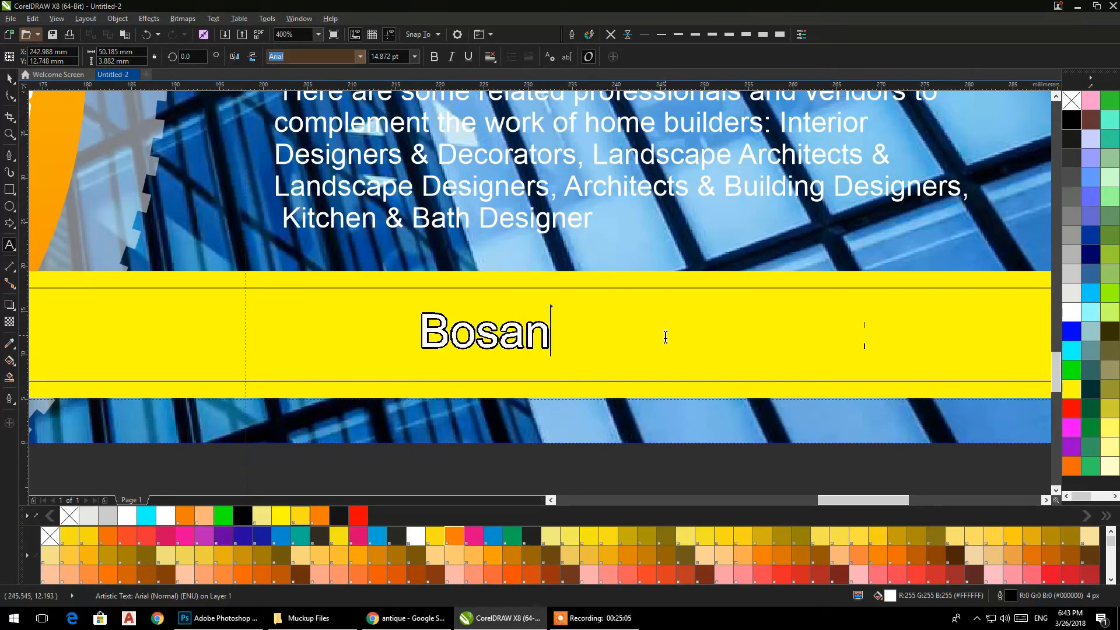
pyautogui.write(' Road')
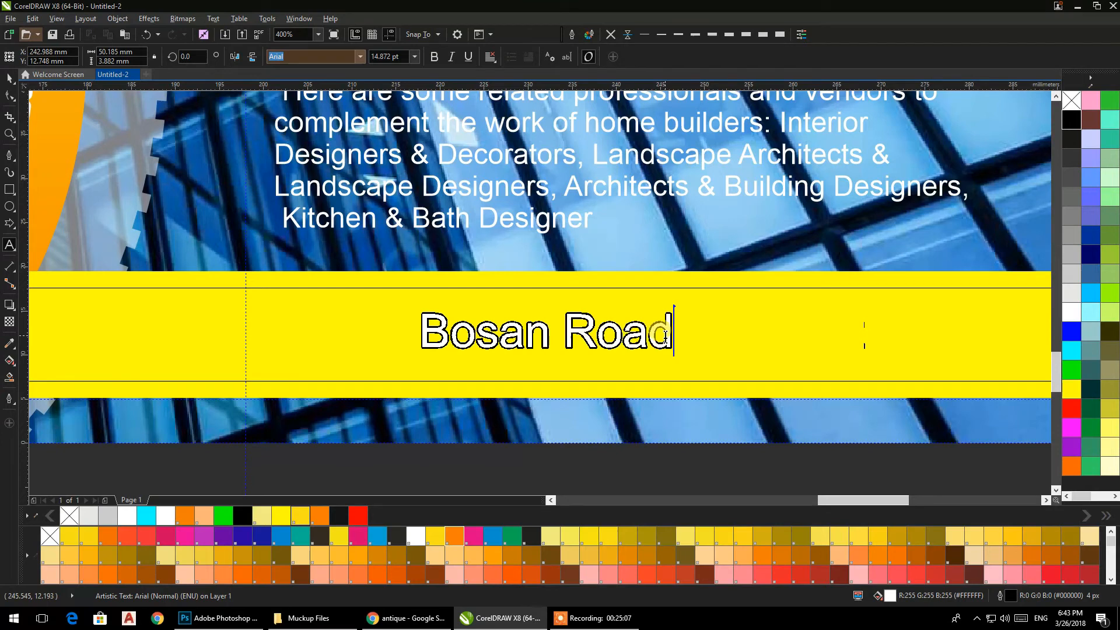
pyautogui.write(' Multan')
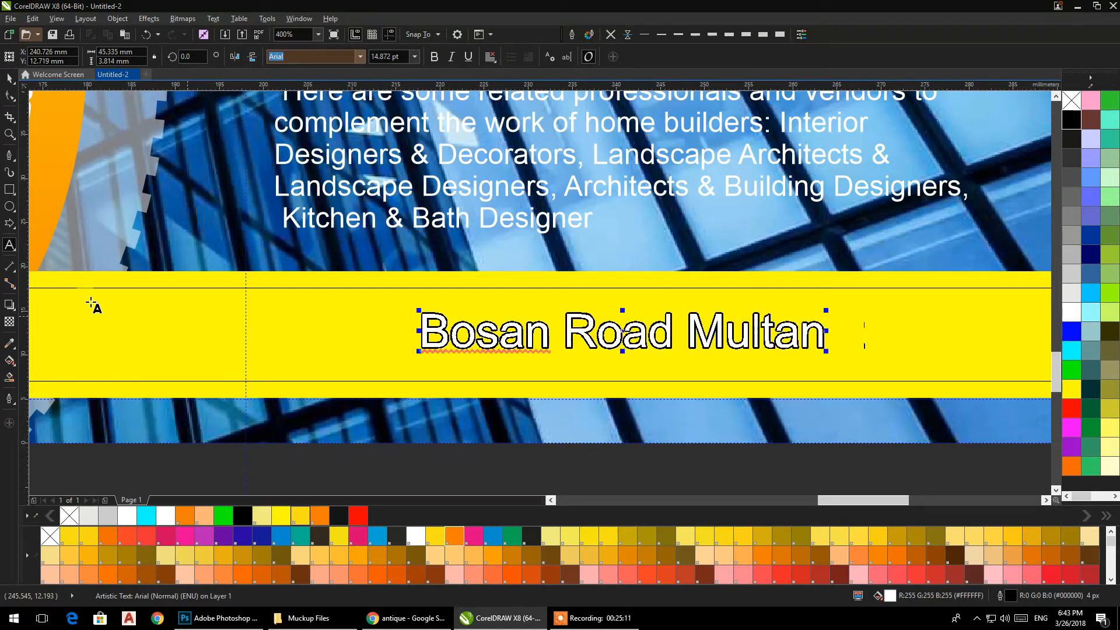
pyautogui.click(10, 78)
pyautogui.scroll(-2, 545, 316)
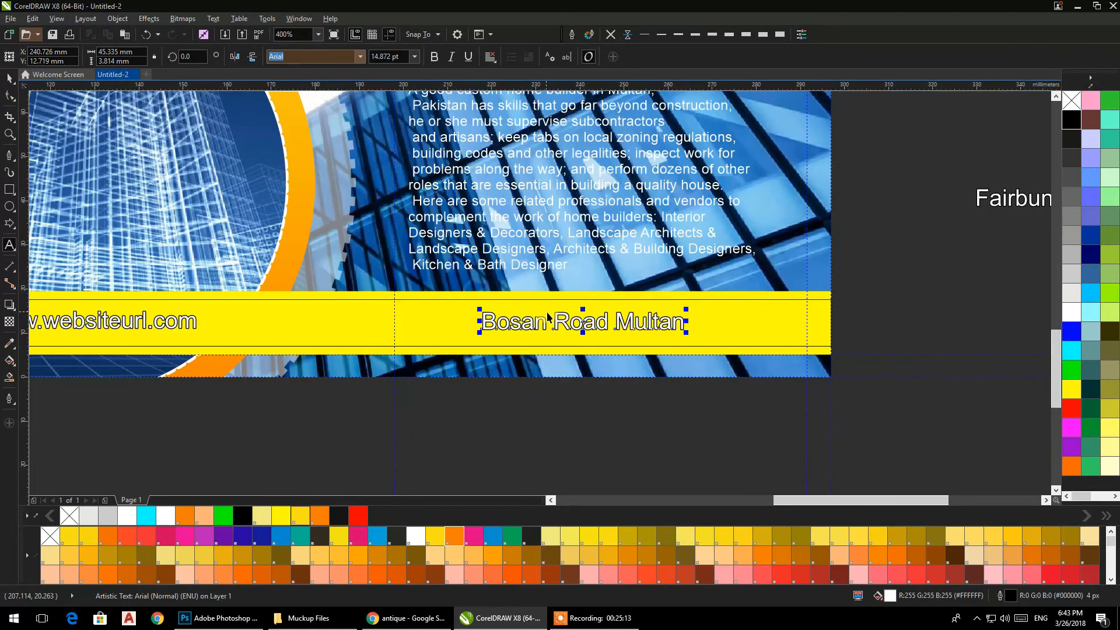
pyautogui.scroll(-2, 546, 316)
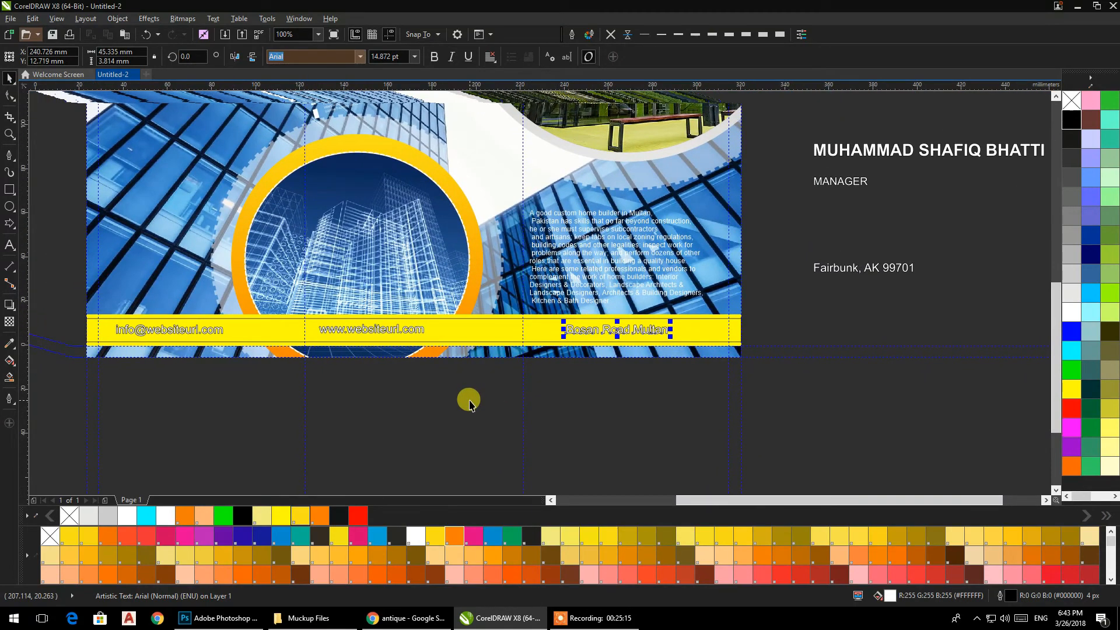
pyautogui.click(470, 401)
pyautogui.click(401, 337)
pyautogui.hotkey('ctrl', 'z')
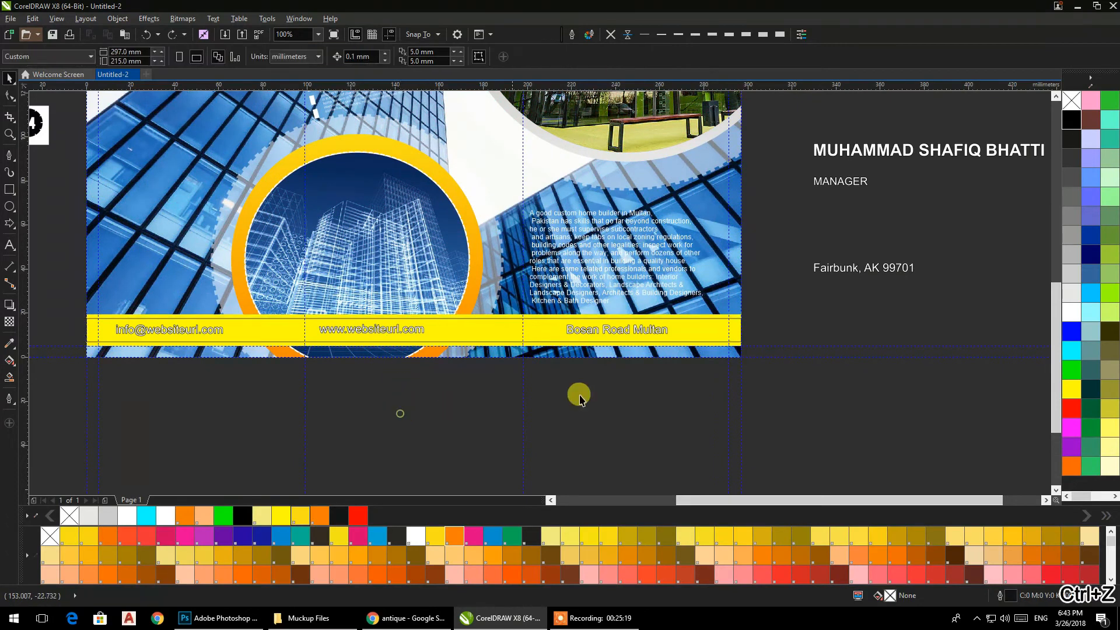
pyautogui.click(647, 330)
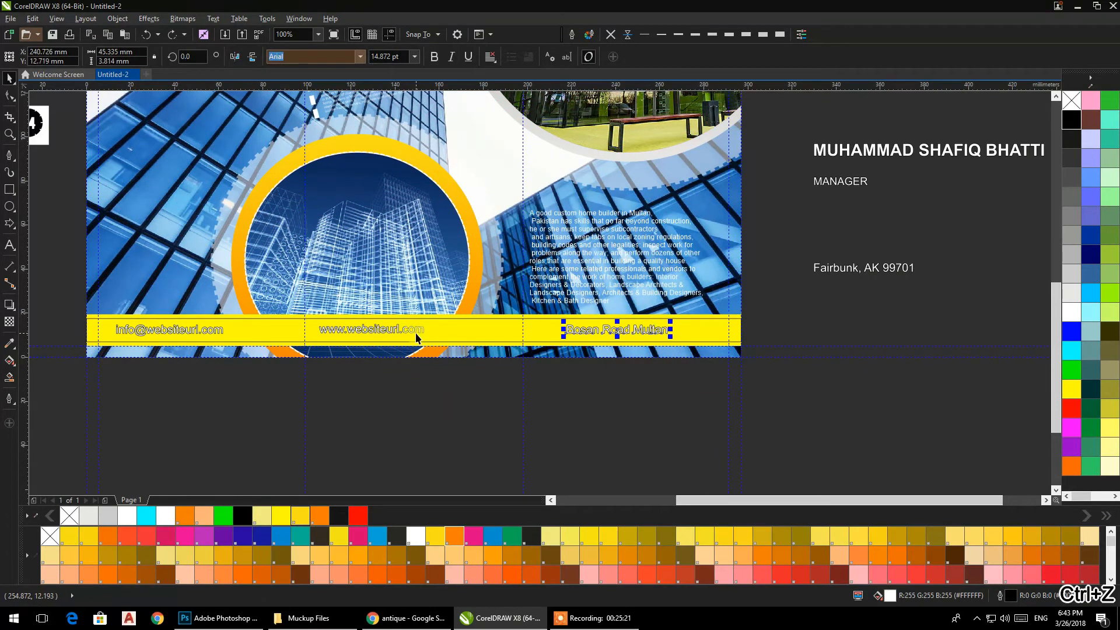
pyautogui.keyDown('shift'); pyautogui.click(322, 341); pyautogui.keyUp('shift')
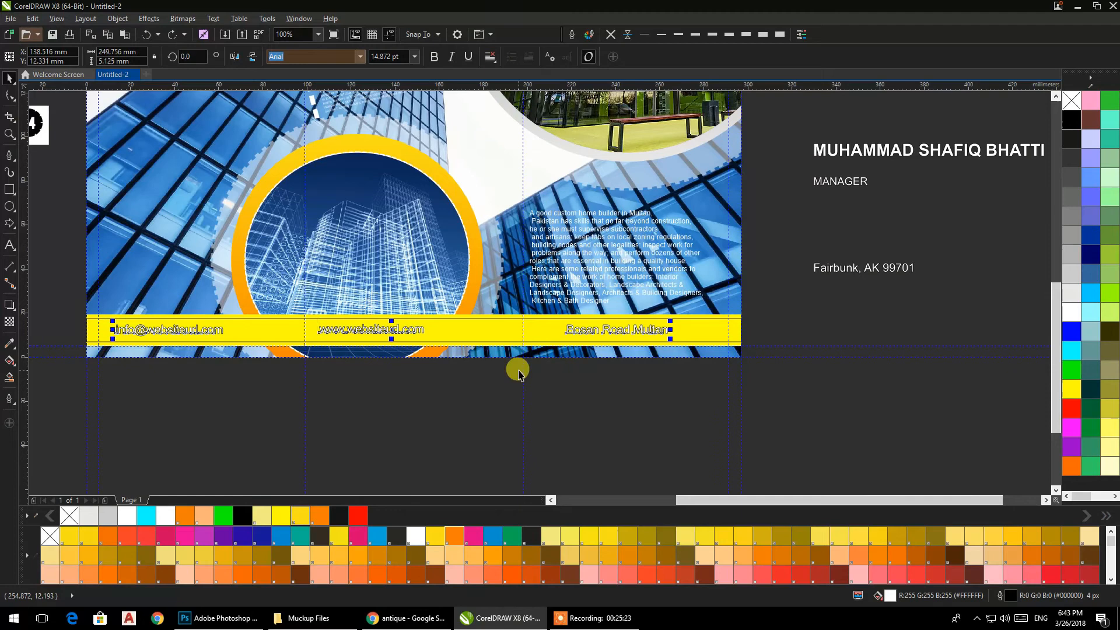
pyautogui.hotkey('ctrl', 'g')
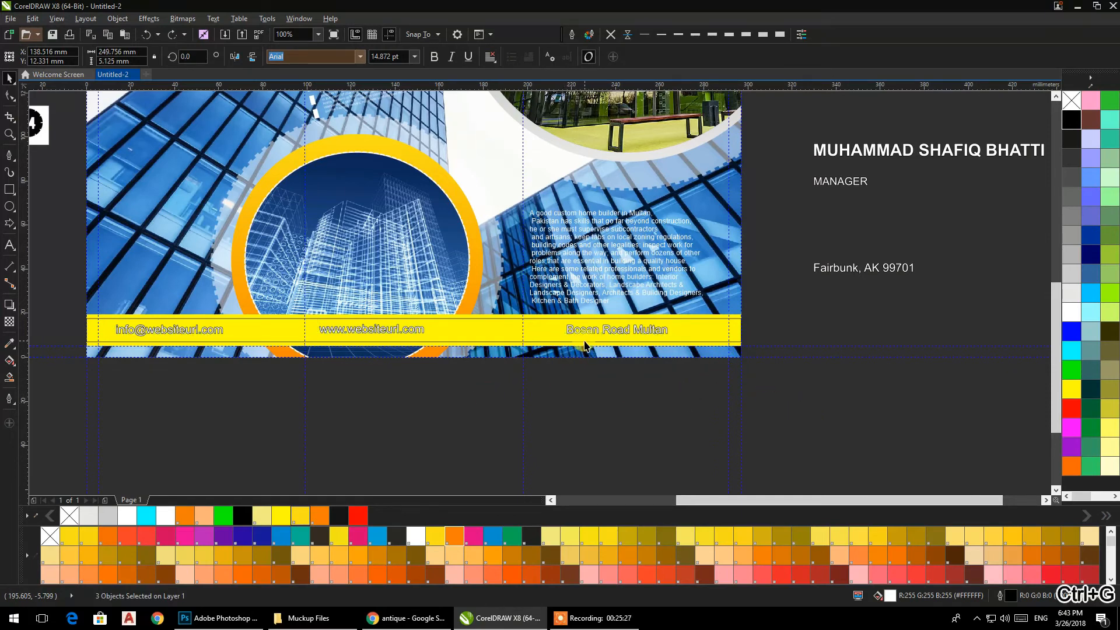
pyautogui.hotkey('ctrl', 'z')
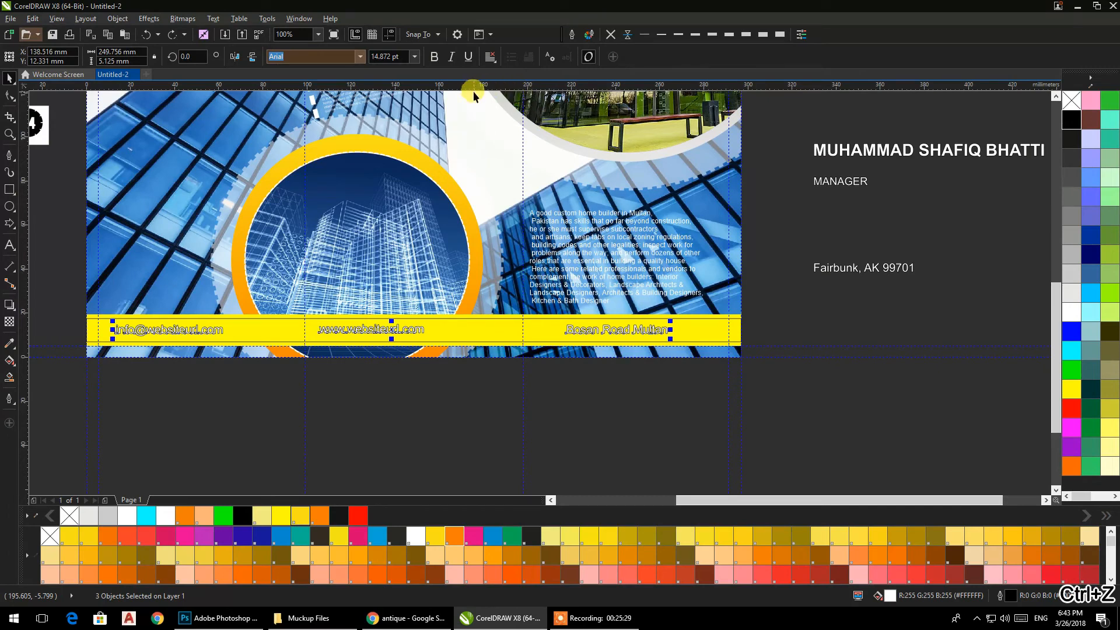
pyautogui.hotkey('ctrl', 'z')
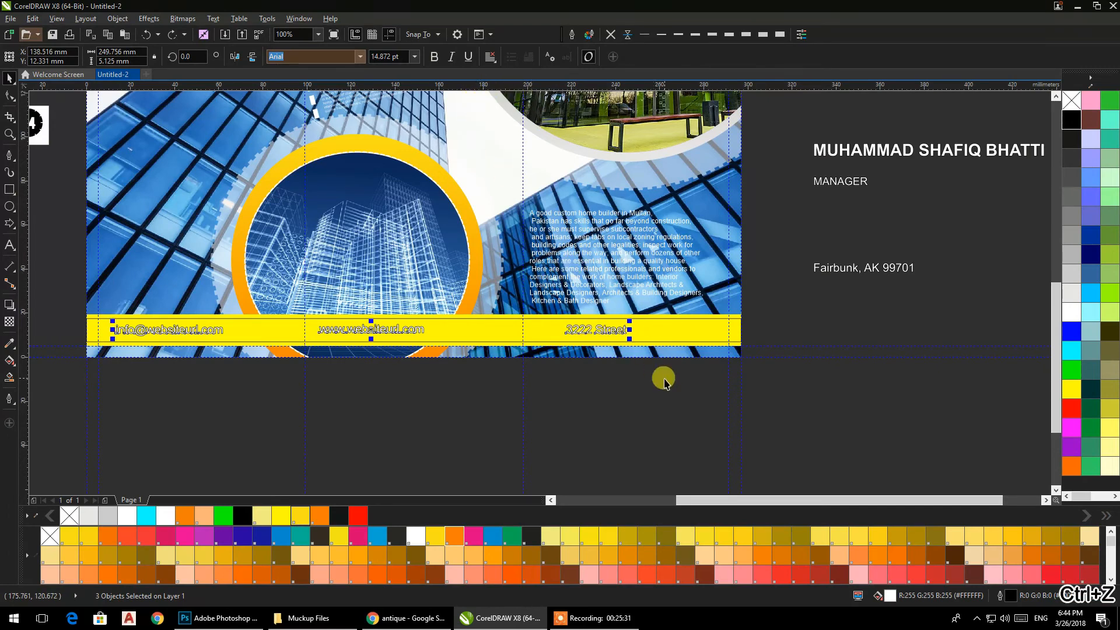
pyautogui.moveTo(665, 412); pyautogui.dragTo(503, 394)
pyautogui.click(175, 37)
# - Give the e-mail, website and address texts on the yellow band a black fill and a white outline
pyautogui.moveTo(693, 411); pyautogui.dragTo(105, 291)
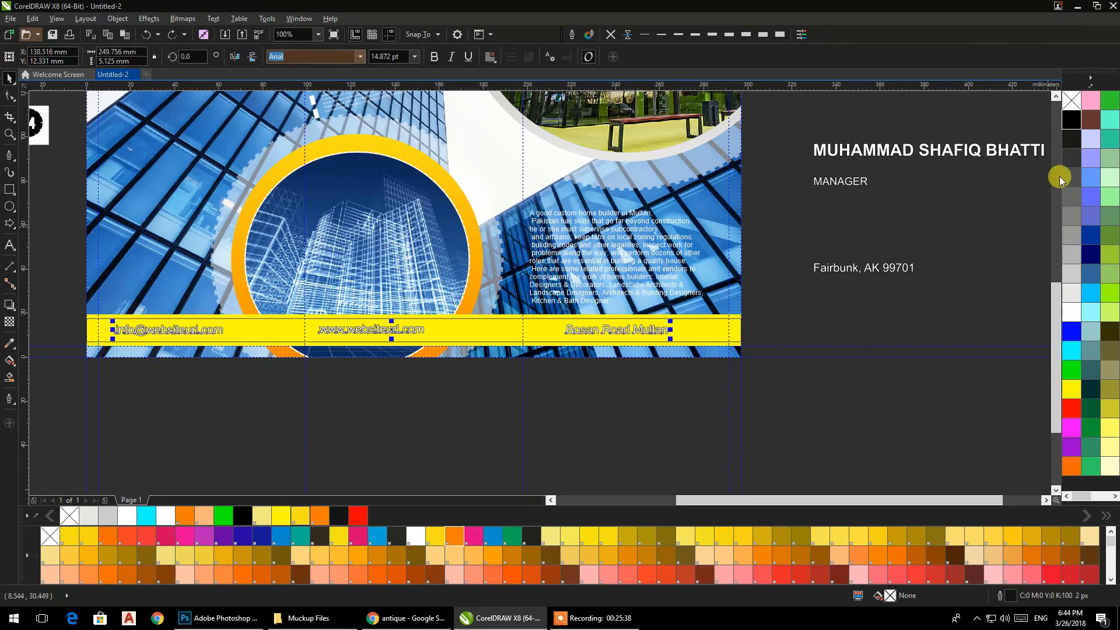
pyautogui.click(1072, 124)
pyautogui.click(1076, 314)
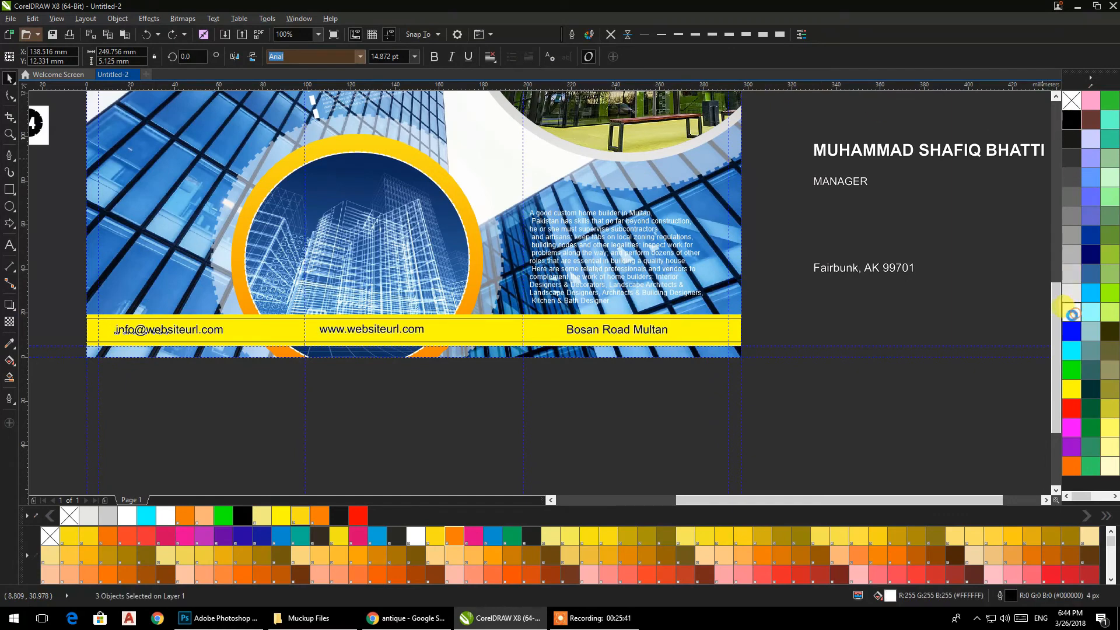
# - Move the person's name, job title and phone number texts from beside the page onto the orange header in the third panel
pyautogui.scroll(-1, 942, 278)
pyautogui.moveTo(941, 277); pyautogui.dragTo(771, 292)
pyautogui.moveTo(879, 301); pyautogui.dragTo(890, 211)
pyautogui.moveTo(748, 228); pyautogui.dragTo(624, 120)
pyautogui.moveTo(704, 159); pyautogui.dragTo(641, 120)
pyautogui.moveTo(726, 196); pyautogui.dragTo(657, 133)
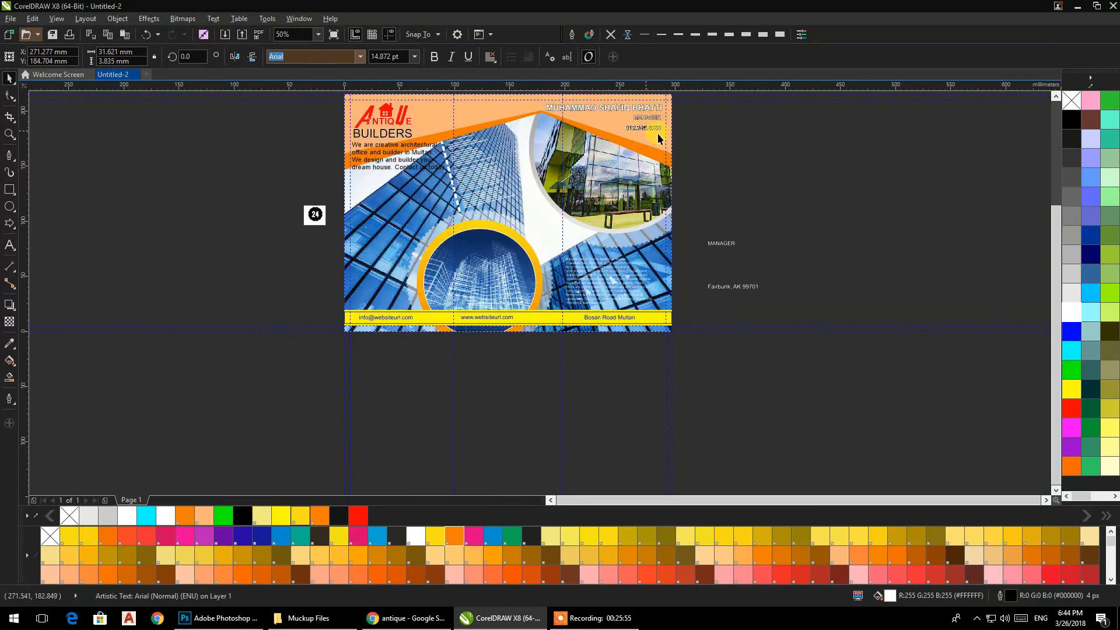
# - Delete the leftover job title and city texts to the right of the page and the number 24 image to its left
pyautogui.moveTo(694, 203); pyautogui.dragTo(792, 309)
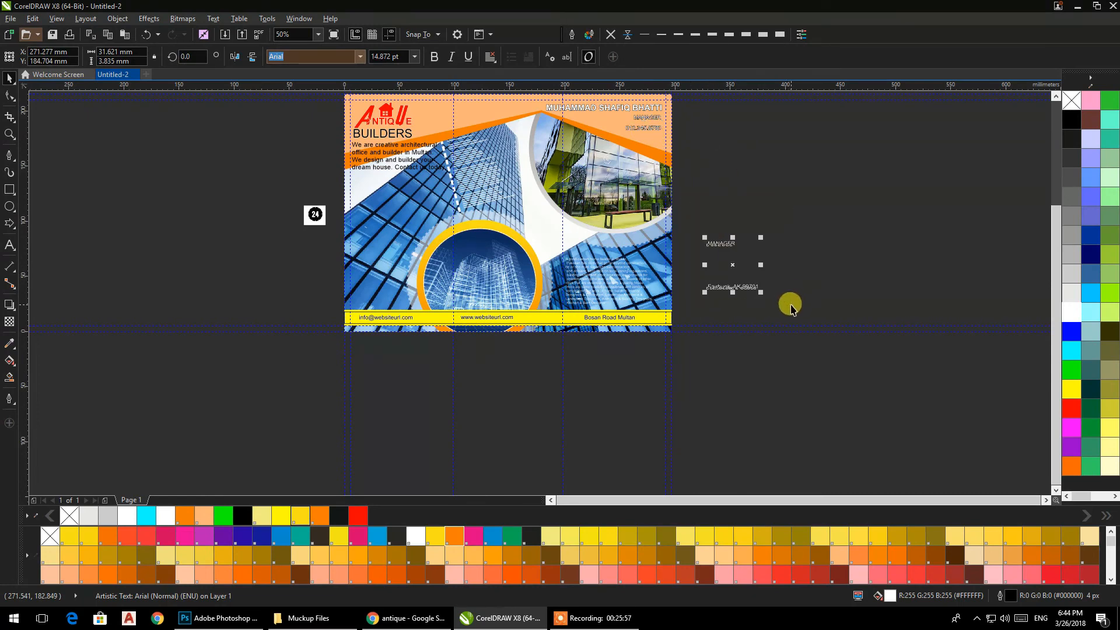
pyautogui.press('Delete')
pyautogui.moveTo(273, 186); pyautogui.dragTo(337, 247)
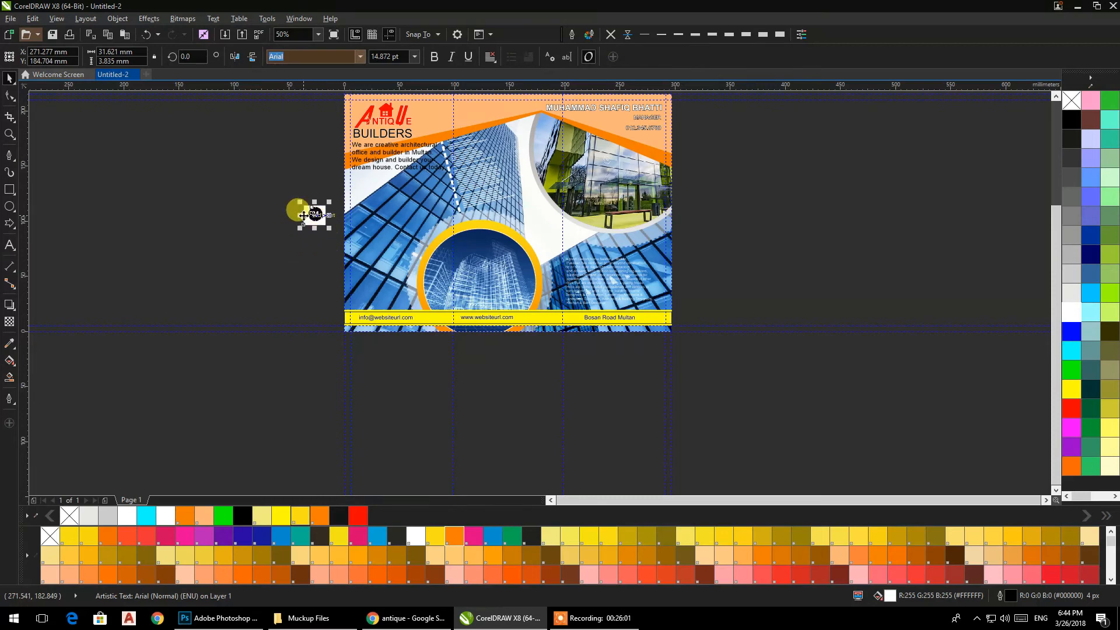
pyautogui.scroll(1, 303, 214)
pyautogui.press('Delete')
pyautogui.scroll(-1, 322, 244)
# - Line up the header's name, job title and phone number against the right margin guide and enlarge the phone number to about 16.7 pt
pyautogui.moveTo(322, 243); pyautogui.dragTo(251, 318)
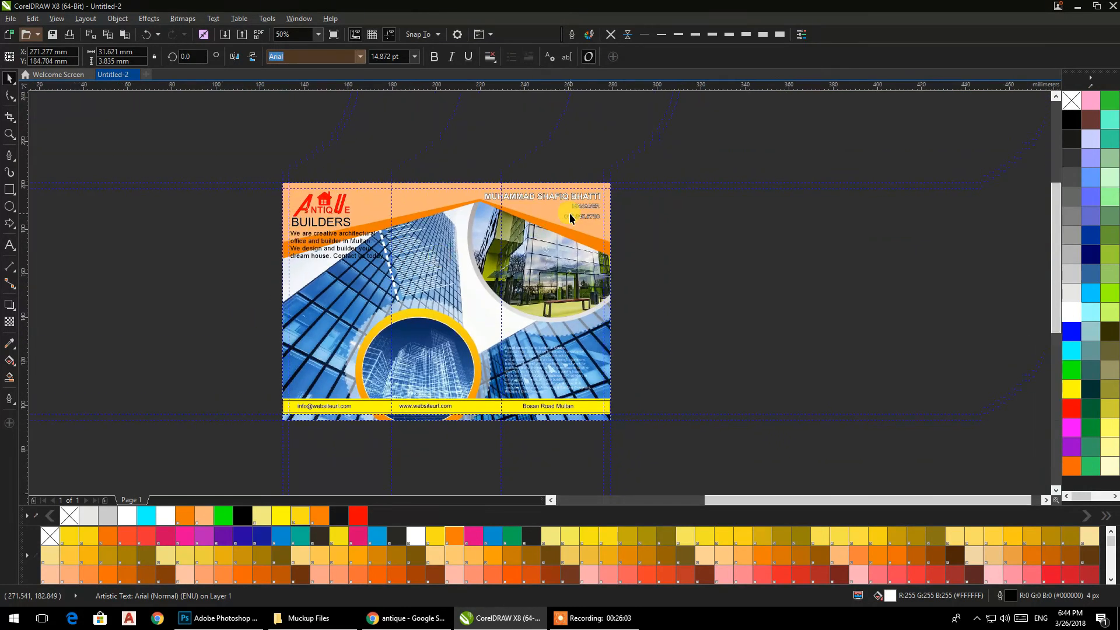
pyautogui.scroll(2, 583, 197)
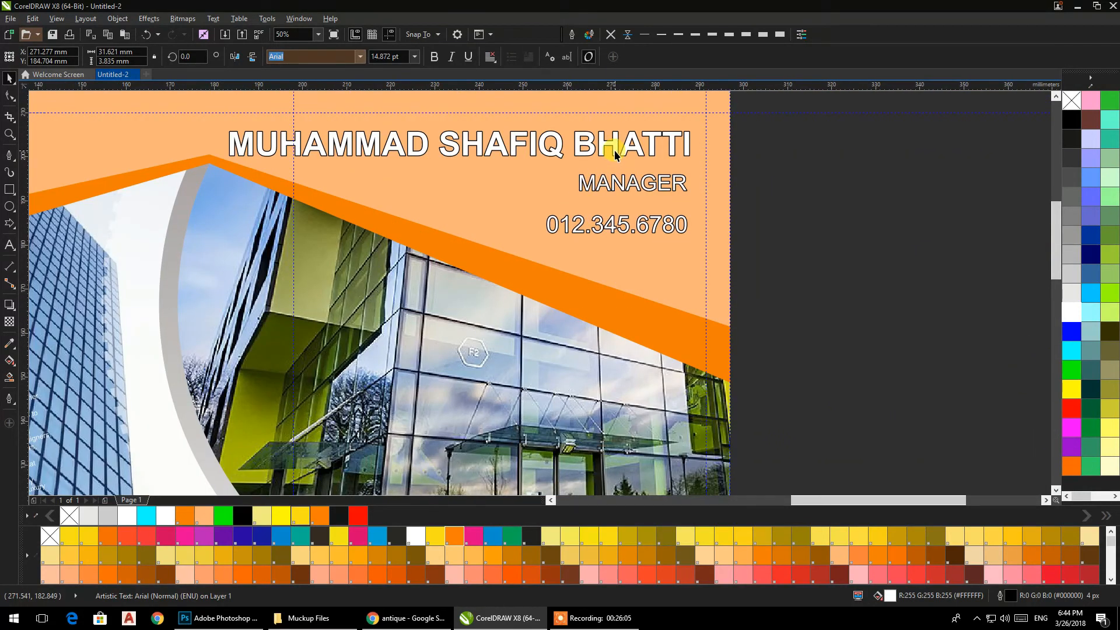
pyautogui.moveTo(614, 149); pyautogui.dragTo(629, 141)
pyautogui.moveTo(682, 186); pyautogui.dragTo(696, 167)
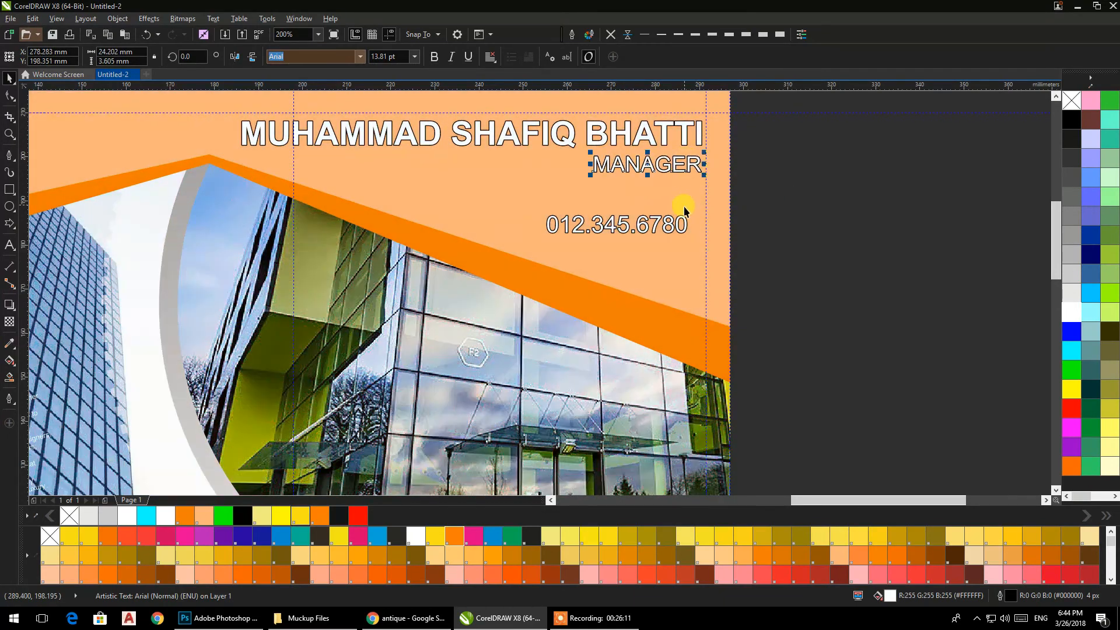
pyautogui.moveTo(684, 222); pyautogui.dragTo(716, 186)
pyautogui.moveTo(609, 201); pyautogui.dragTo(537, 211)
pyautogui.scroll(-2, 747, 214)
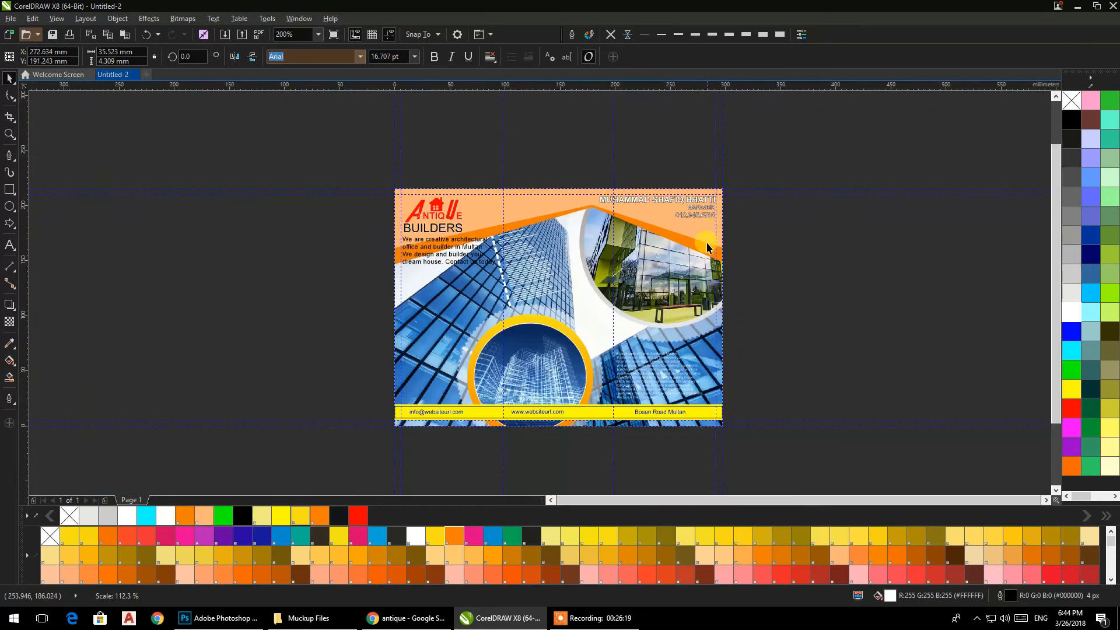
# - Add a vertical guideline through the horizontal centre of the page
pyautogui.scroll(1, 448, 401)
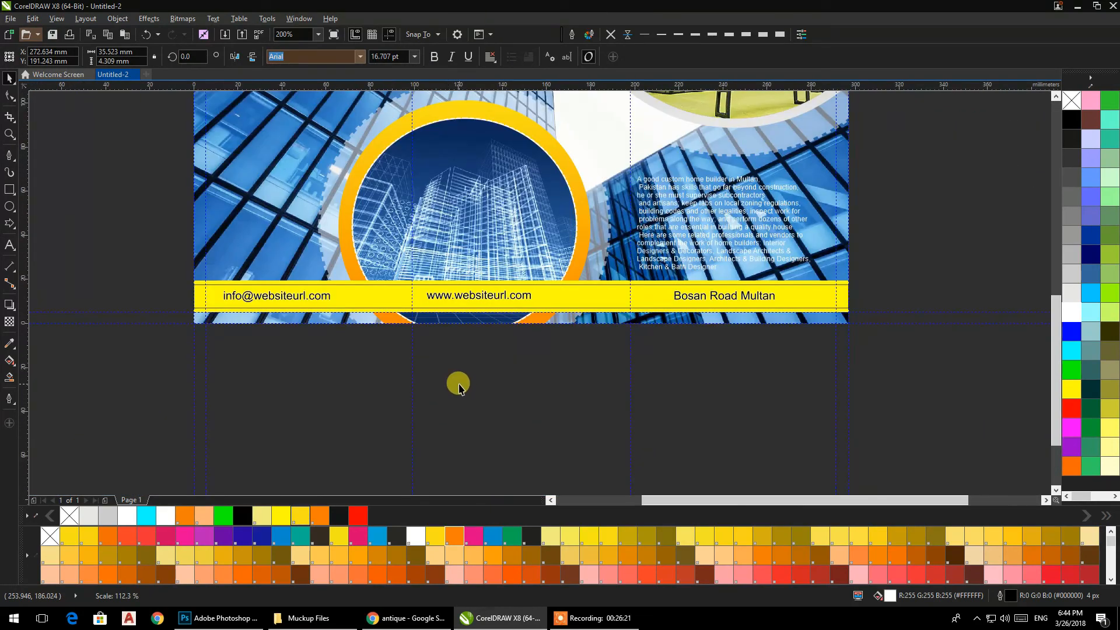
pyautogui.moveTo(28, 283); pyautogui.dragTo(74, 293)
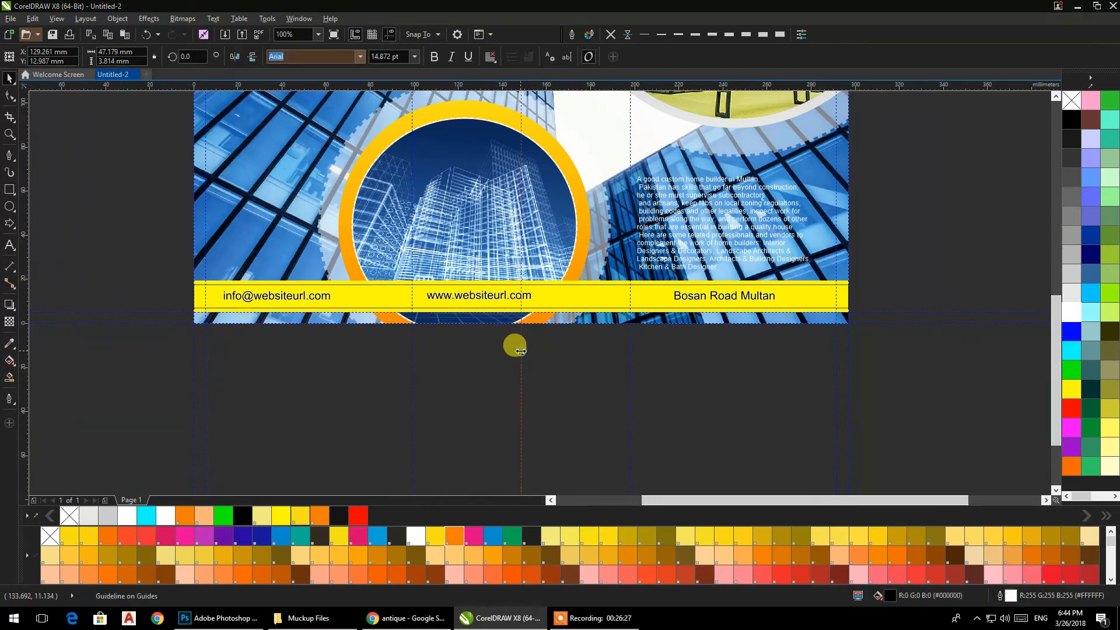
pyautogui.click(521, 350)
pyautogui.click(542, 363)
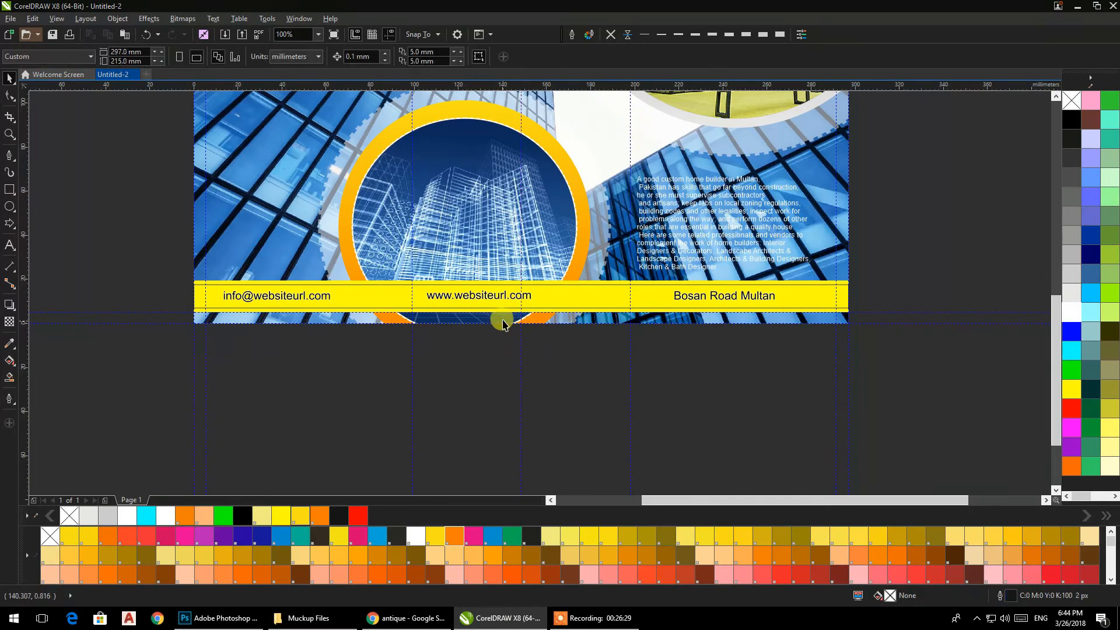
# - Centre the website text on the page and move it down to mid-height of the yellow band, at about X 148.5, Y 12.5 mm
pyautogui.scroll(1, 503, 323)
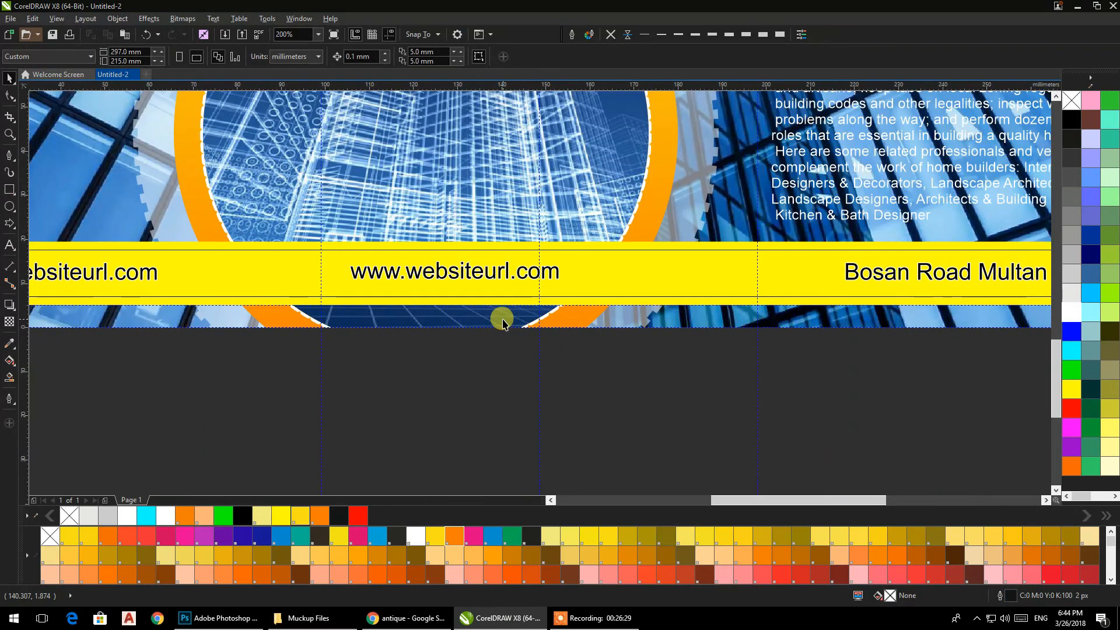
pyautogui.click(507, 275)
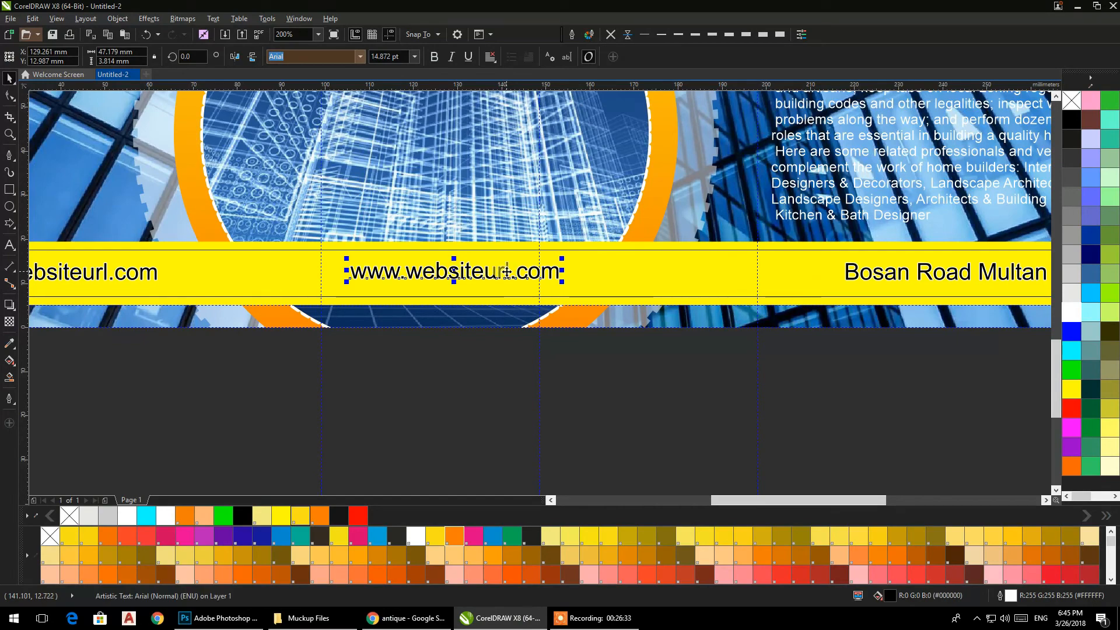
pyautogui.press('p')
pyautogui.scroll(-2, 525, 270)
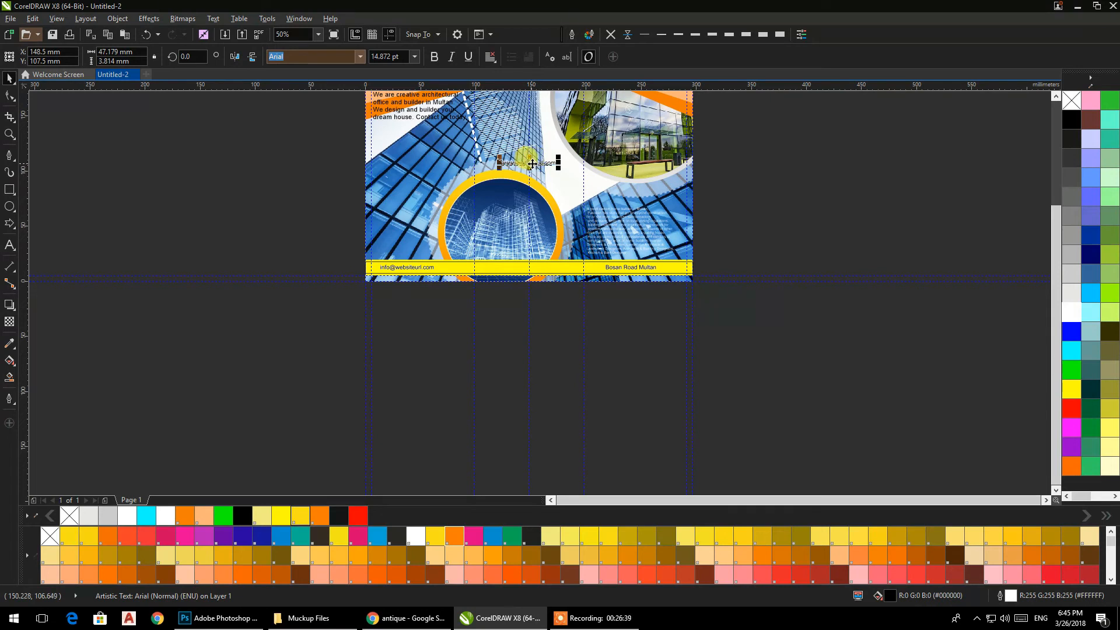
pyautogui.moveTo(534, 164); pyautogui.dragTo(530, 268)
pyautogui.click(547, 330)
pyautogui.scroll(3, 531, 275)
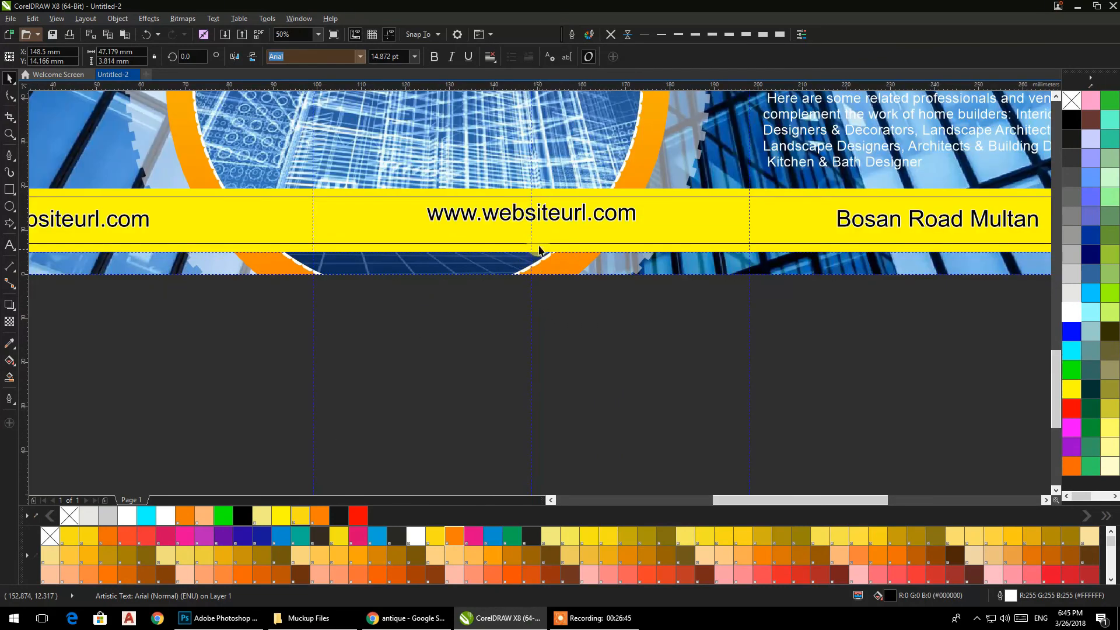
pyautogui.scroll(2, 534, 216)
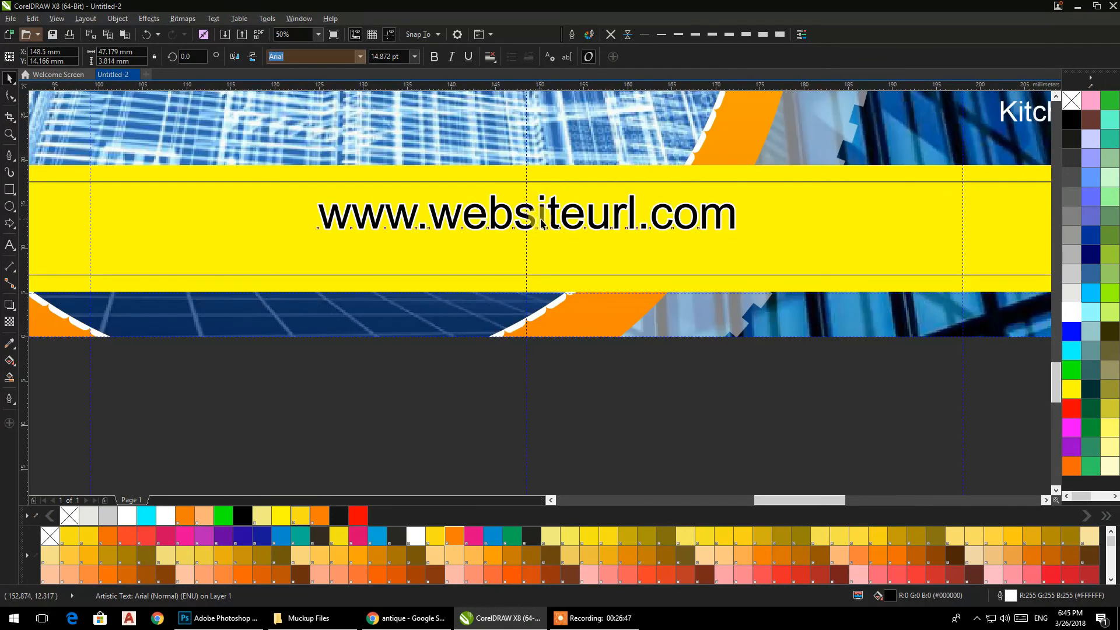
pyautogui.moveTo(541, 225); pyautogui.dragTo(539, 233)
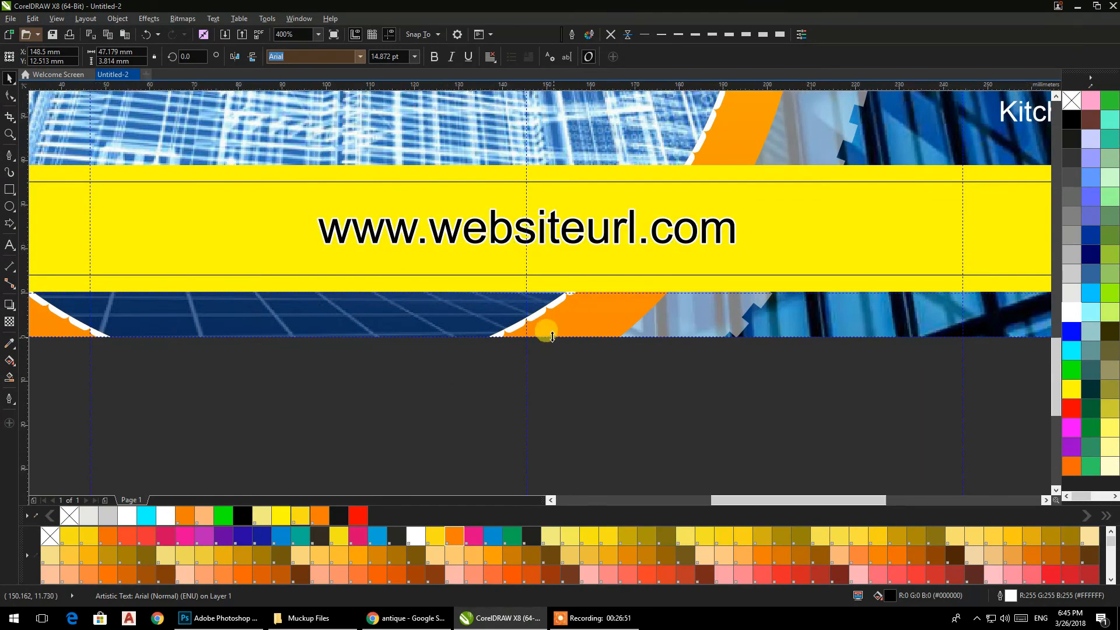
pyautogui.scroll(-4, 545, 327)
pyautogui.press('Escape')
# - Move the e-mail text to the middle of the yellow band's first panel, at about X 48.7, Y 11.8 mm
pyautogui.scroll(1, 298, 336)
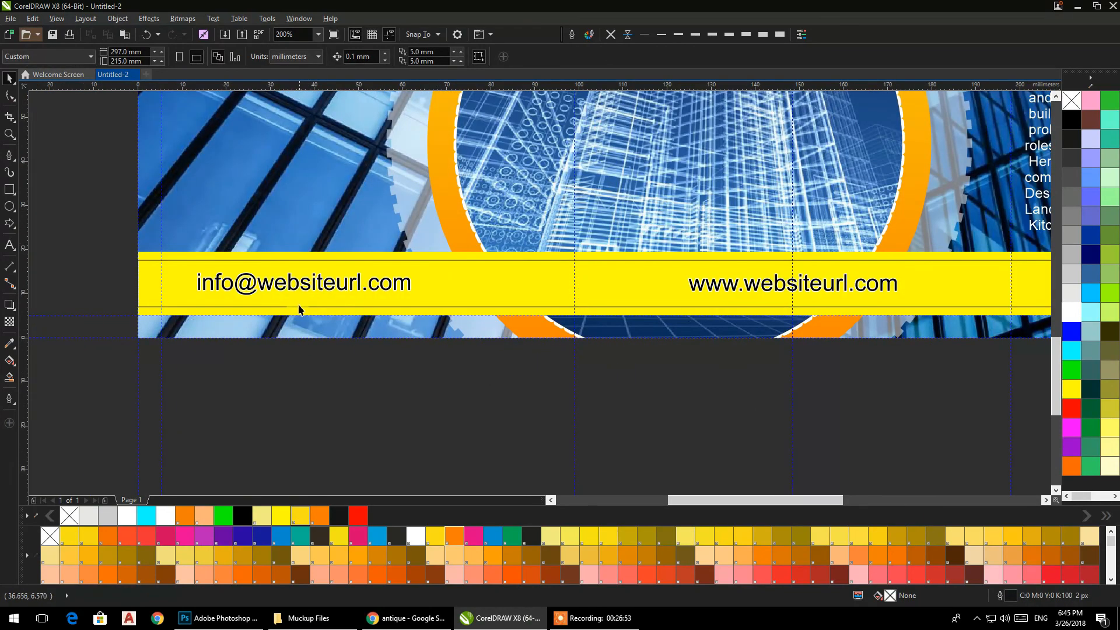
pyautogui.moveTo(297, 286); pyautogui.dragTo(347, 296)
pyautogui.scroll(-1, 347, 291)
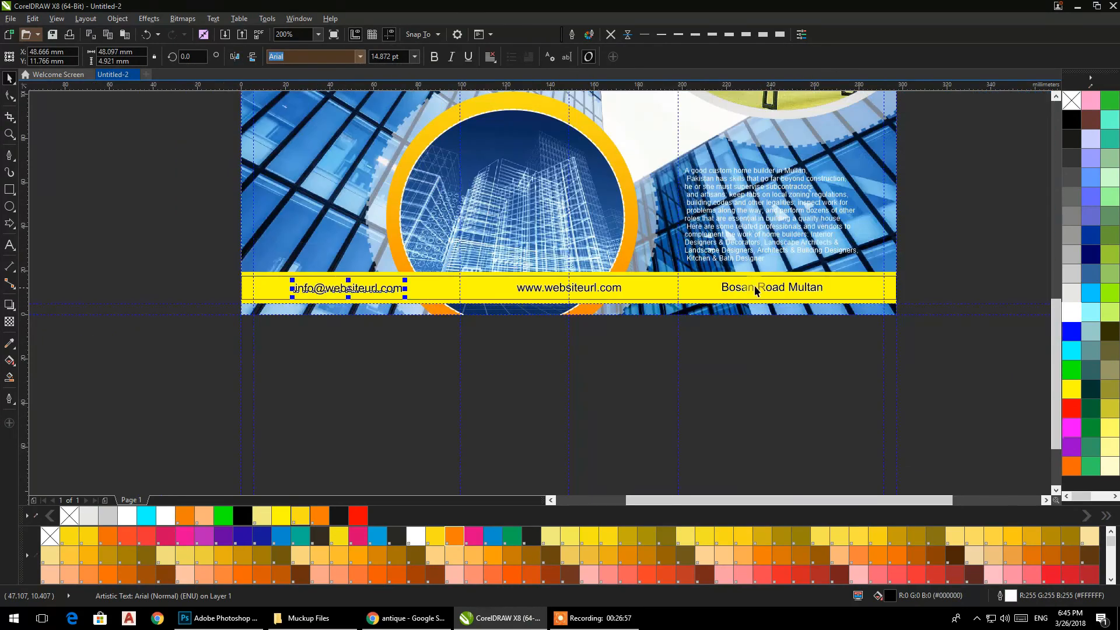
# - Set the font size of the three contact texts on the yellow band to 14 pt
pyautogui.moveTo(861, 356); pyautogui.dragTo(254, 239)
pyautogui.click(414, 59)
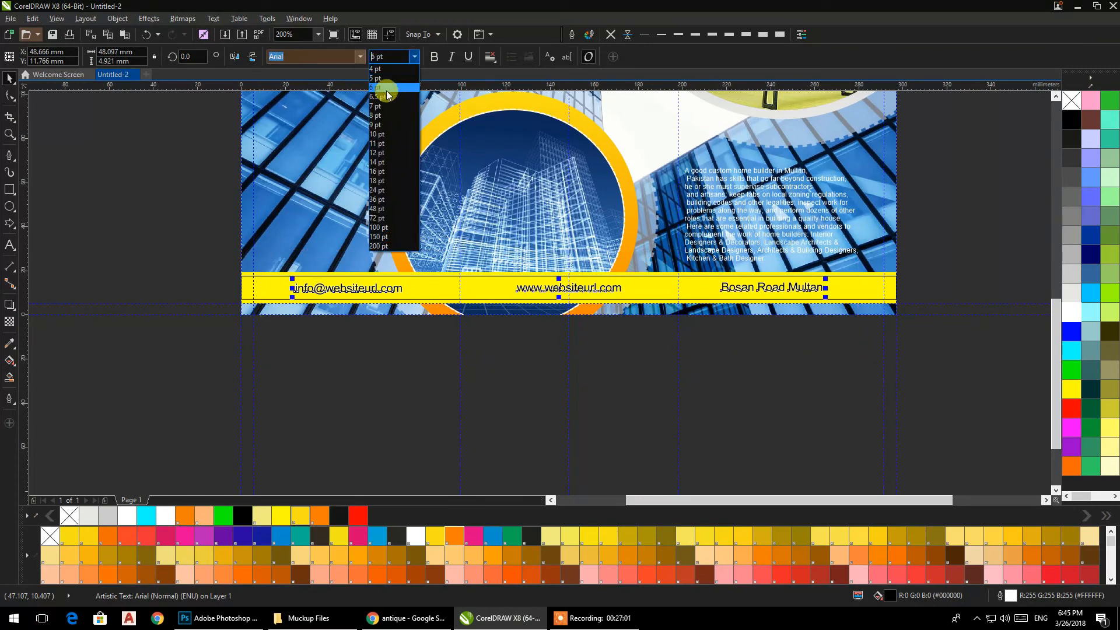
pyautogui.click(378, 161)
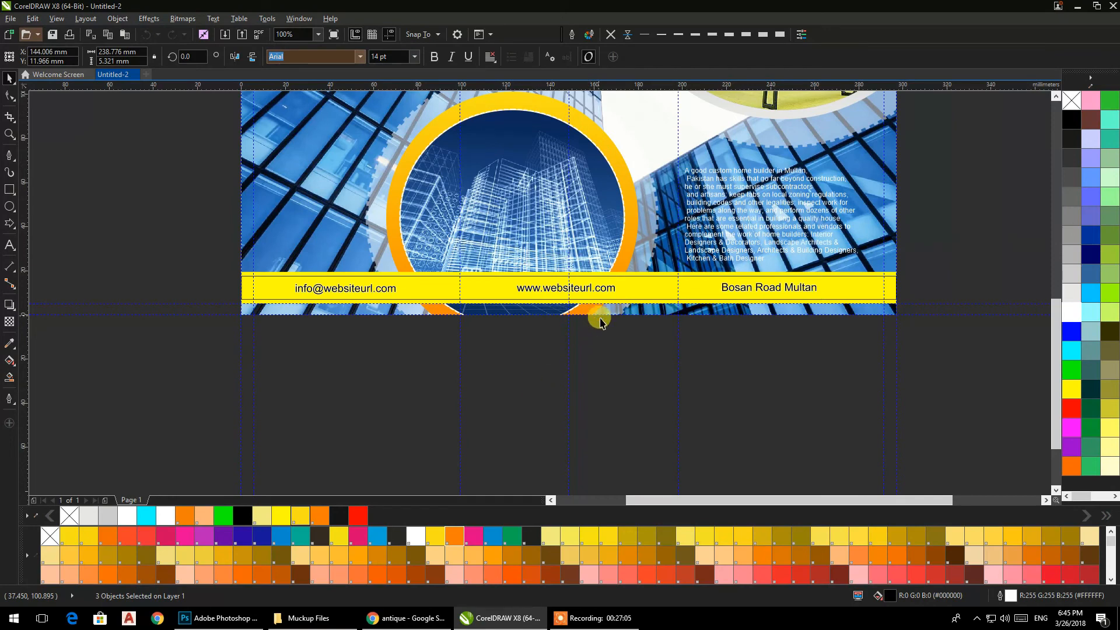
# - Shift the address text toward the middle of the yellow band's third panel, to about X 241.5, Y 12.6 mm
pyautogui.moveTo(798, 354); pyautogui.dragTo(635, 328)
pyautogui.scroll(1, 643, 291)
pyautogui.click(642, 291)
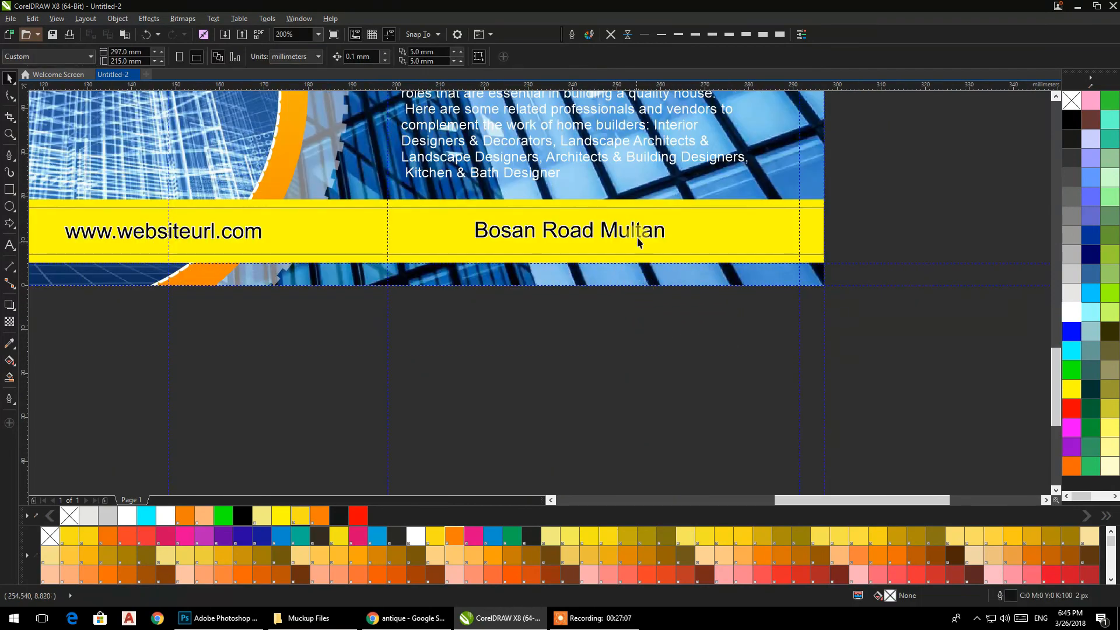
pyautogui.moveTo(640, 233); pyautogui.dragTo(649, 232)
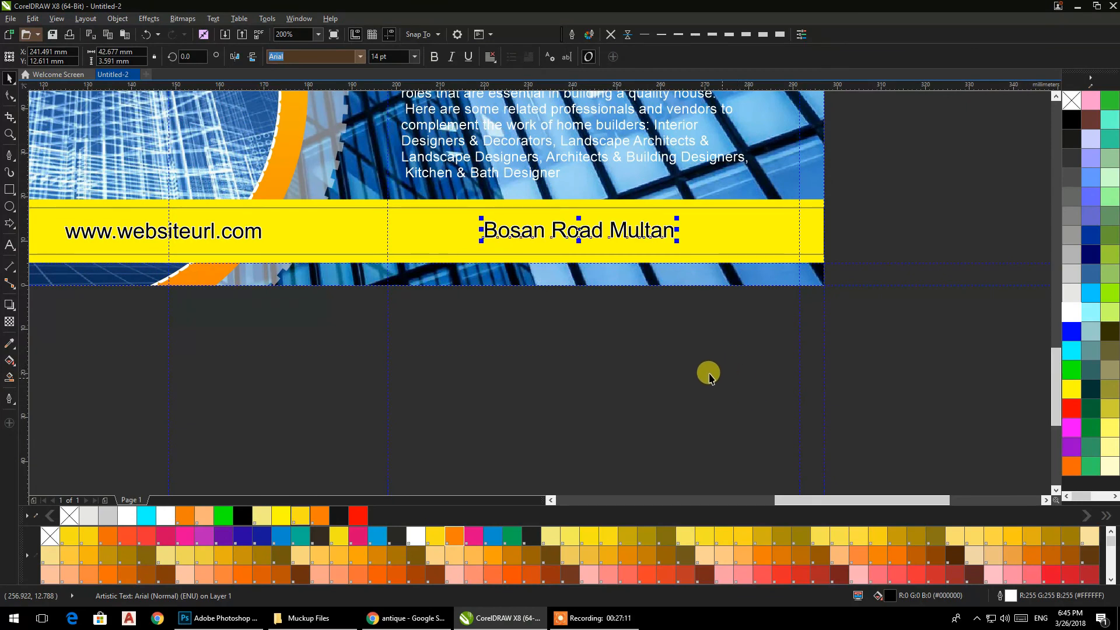
pyautogui.scroll(-2, 688, 369)
# - Copy the white body text from the third panel onto the first panel's building photo, at about X 47.4, Y 92.5 mm
pyautogui.moveTo(625, 321); pyautogui.dragTo(616, 388)
pyautogui.scroll(-2, 383, 249)
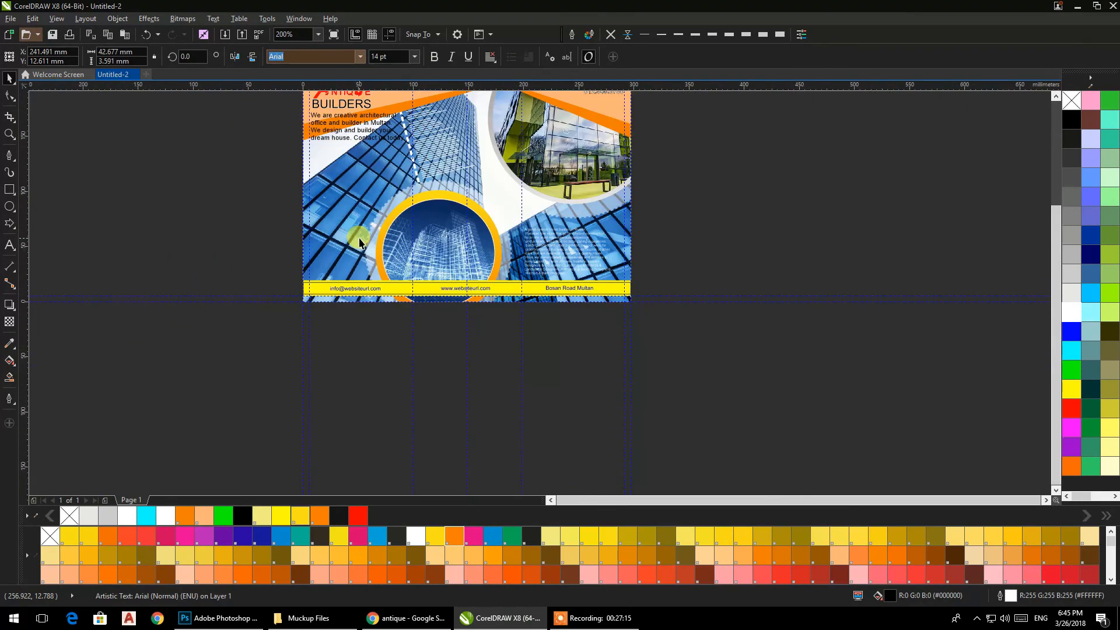
pyautogui.moveTo(363, 236); pyautogui.dragTo(441, 286)
pyautogui.click(615, 301)
pyautogui.moveTo(618, 297); pyautogui.dragTo(408, 248)
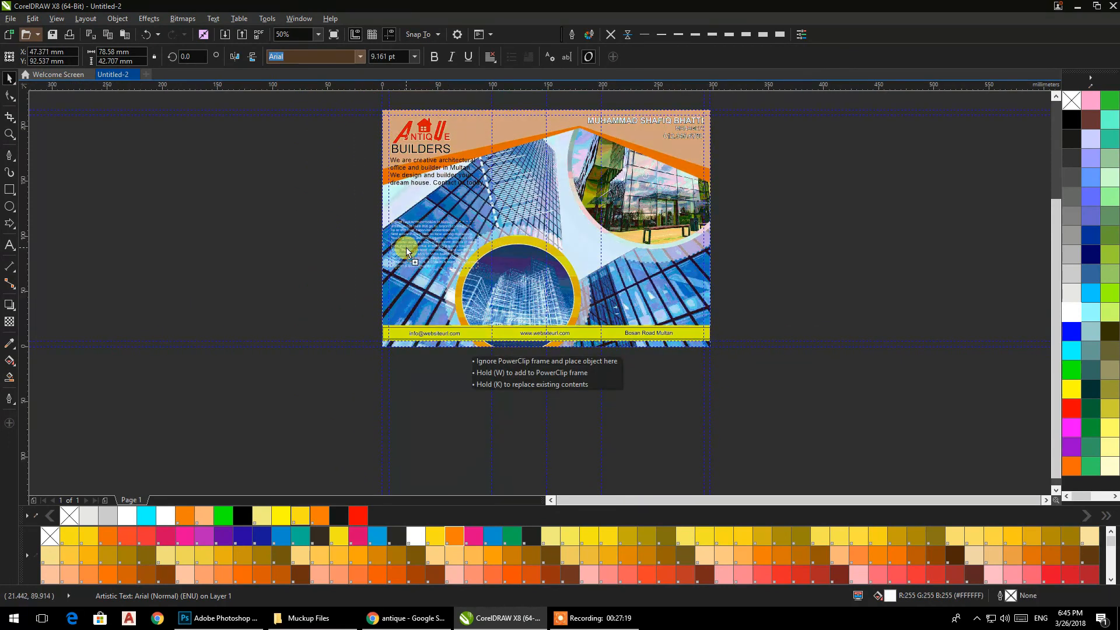
# - Set the first panel's body text to 6 pt and shift it slightly down, to about X 33.8, Y 94.2 mm
pyautogui.click(414, 56)
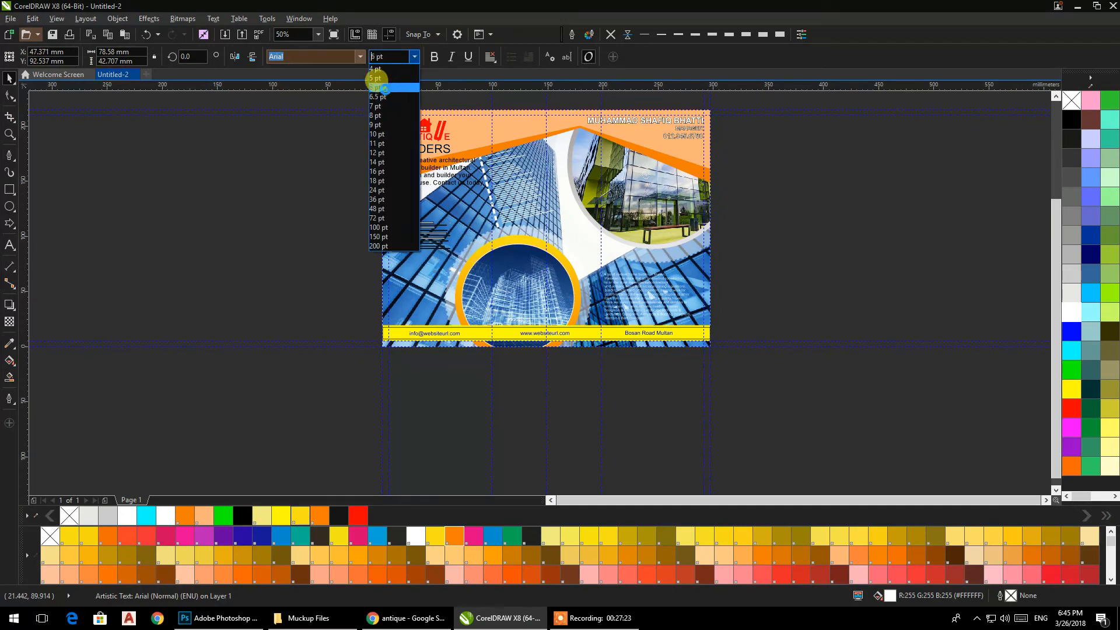
pyautogui.click(376, 87)
pyautogui.scroll(2, 404, 290)
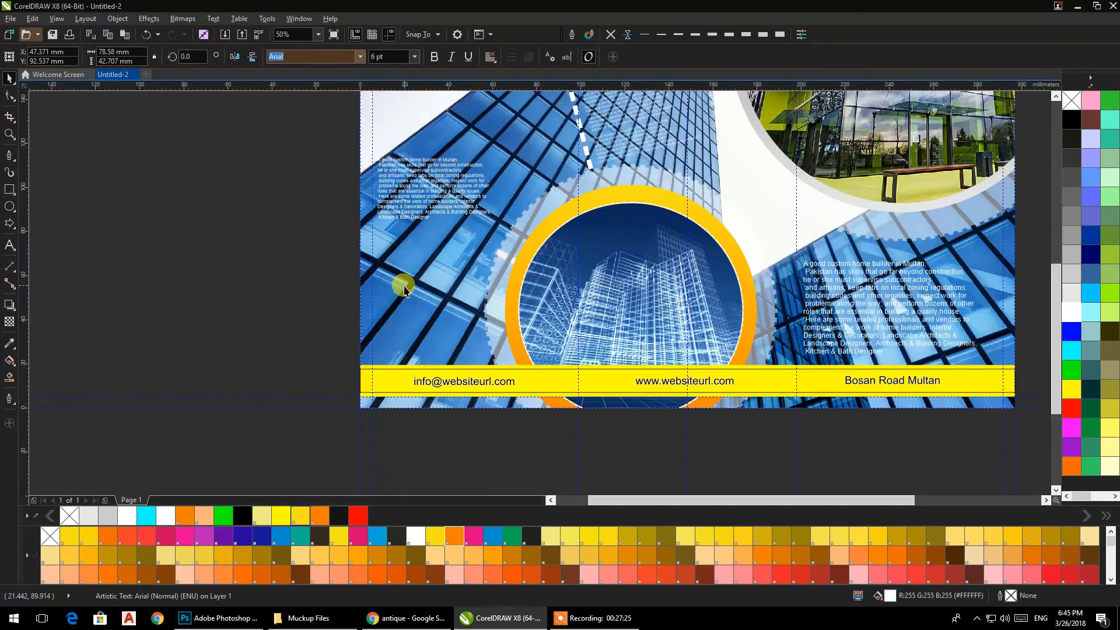
pyautogui.press('Escape')
pyautogui.scroll(3, 385, 207)
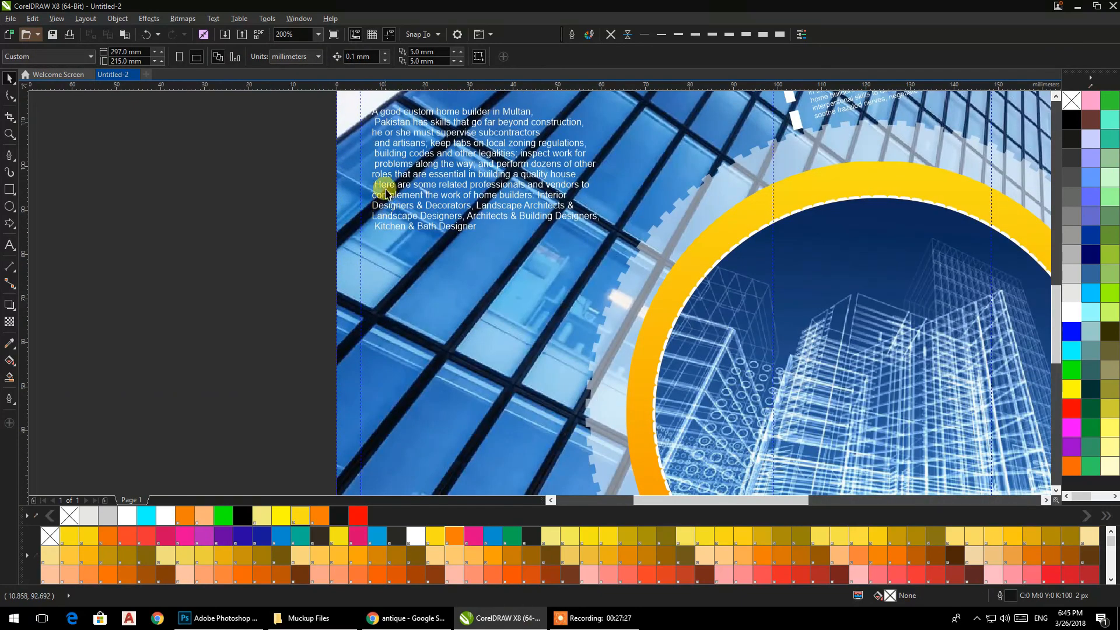
pyautogui.moveTo(385, 178)
pyautogui.mouseDown()
pyautogui.moveTo(388, 324)
pyautogui.moveTo(385, 199)
pyautogui.mouseUp()
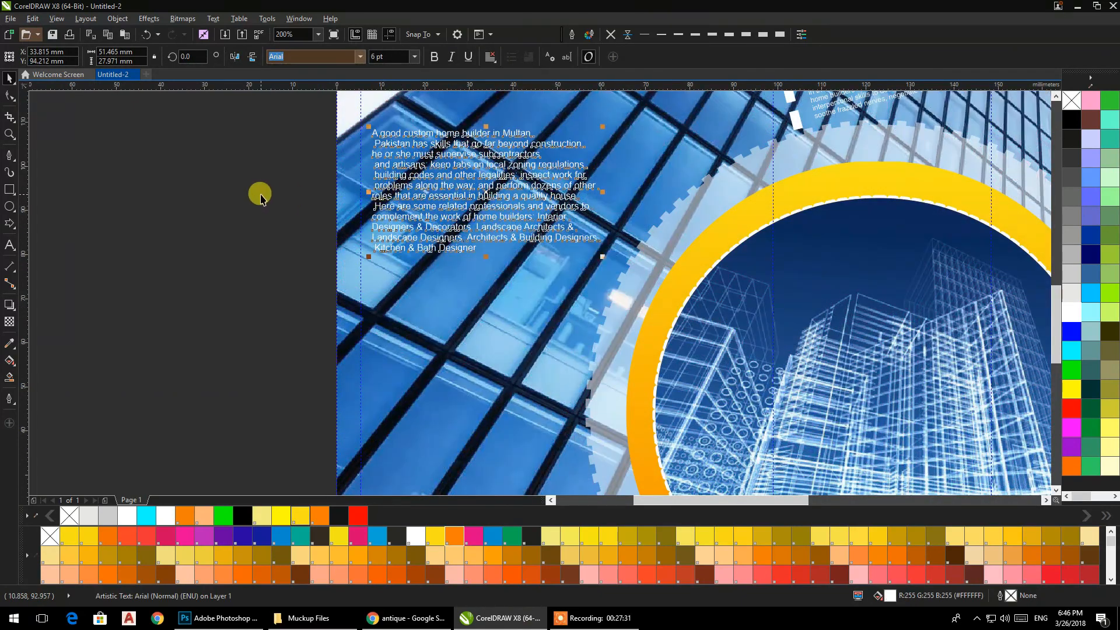
# - Remove the leading spaces from the body text lines starting with "and artisans", "building codes", "problems along" and "Here are some"
pyautogui.scroll(2, 374, 157)
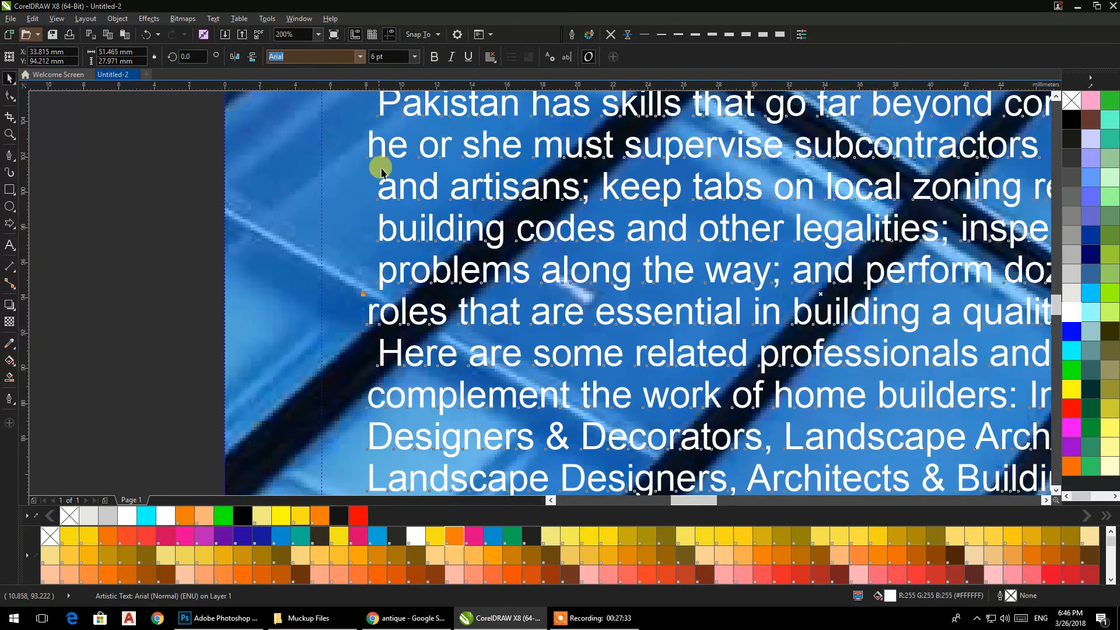
pyautogui.doubleClick(380, 198)
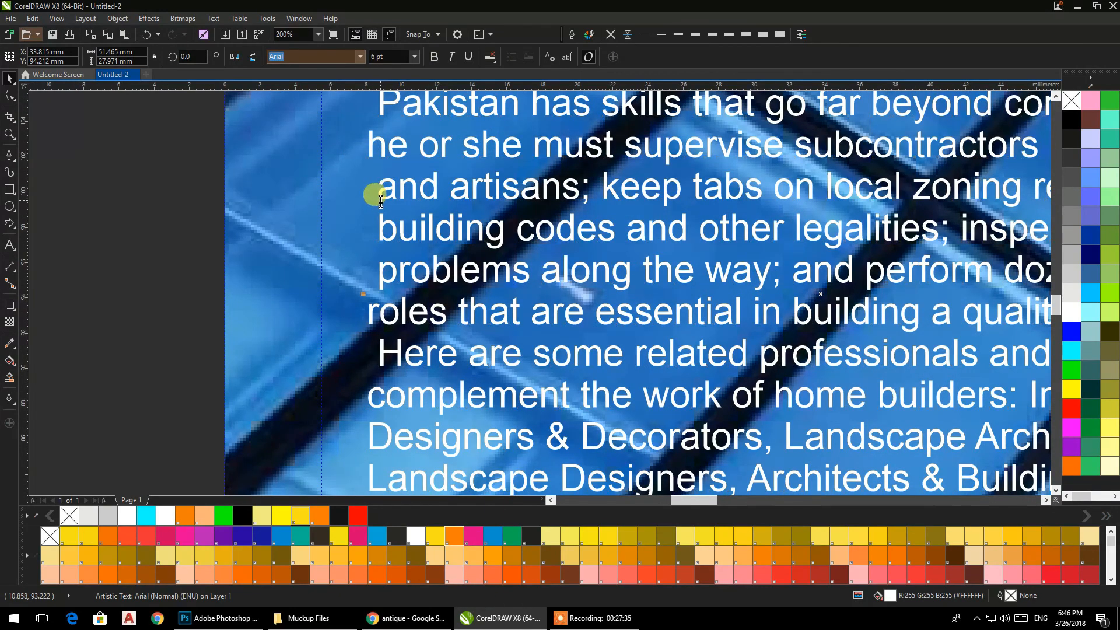
pyautogui.press('BackSpace')
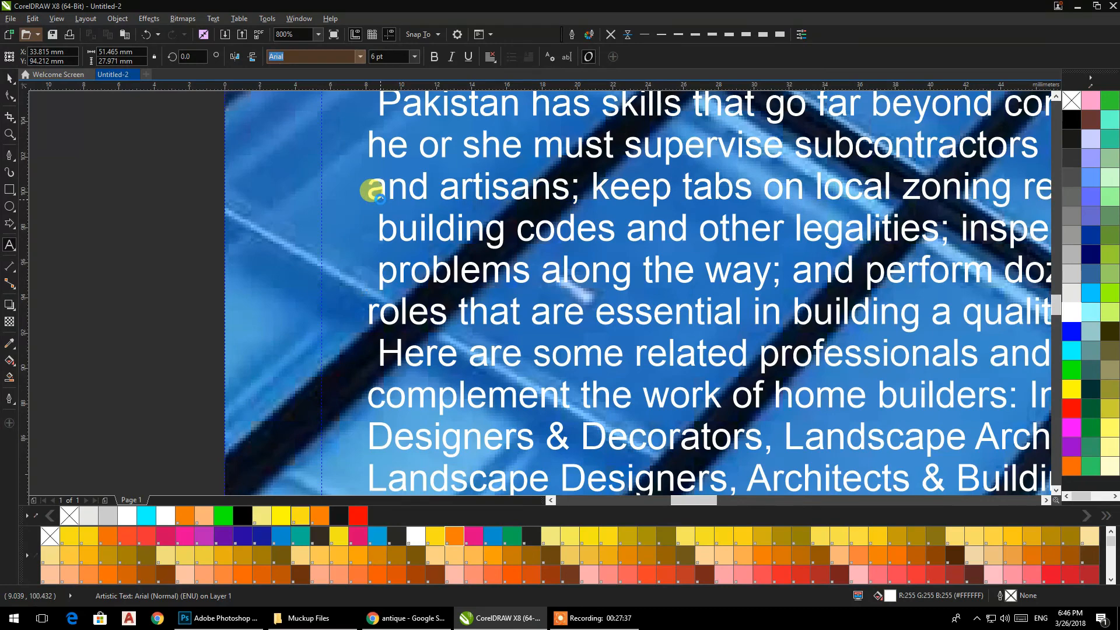
pyautogui.press('Delete')
pyautogui.press('Down')
pyautogui.press('Delete')
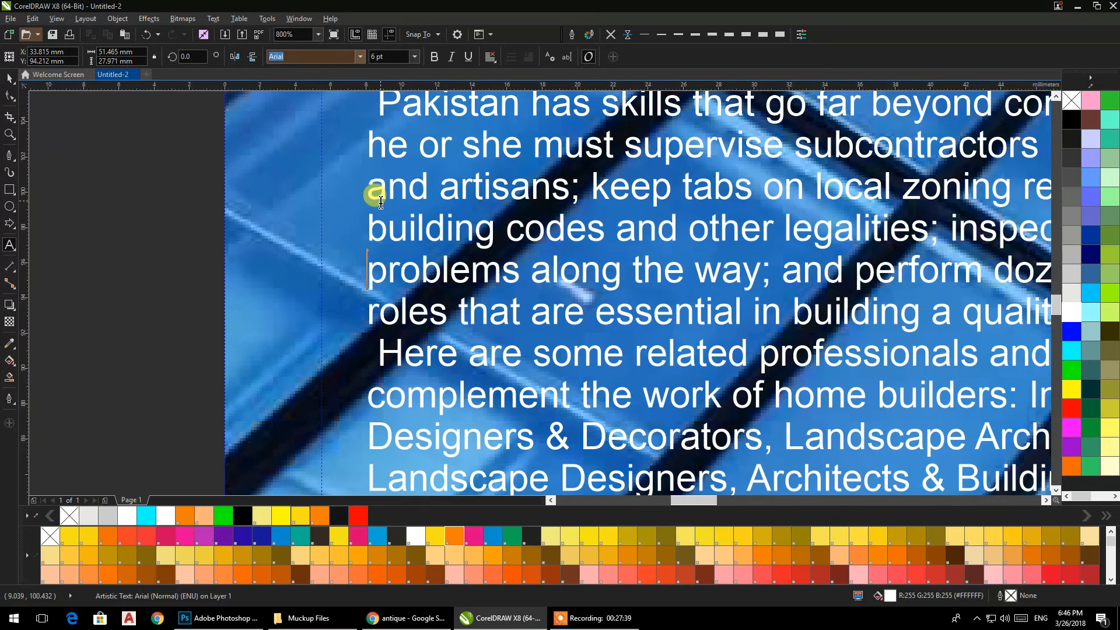
pyautogui.press('Delete')
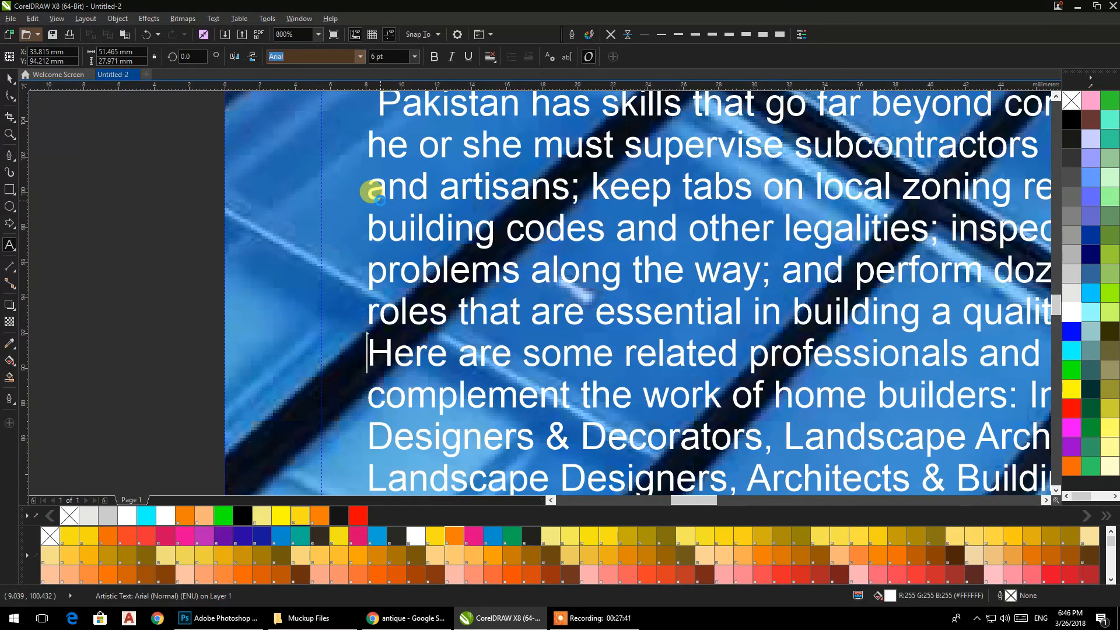
# - Remove the leading spaces from the "Pakistan has skills" and "Kitchen & Bath Designer" lines and finish editing the body text
pyautogui.hotkey('ctrl', 'Home')
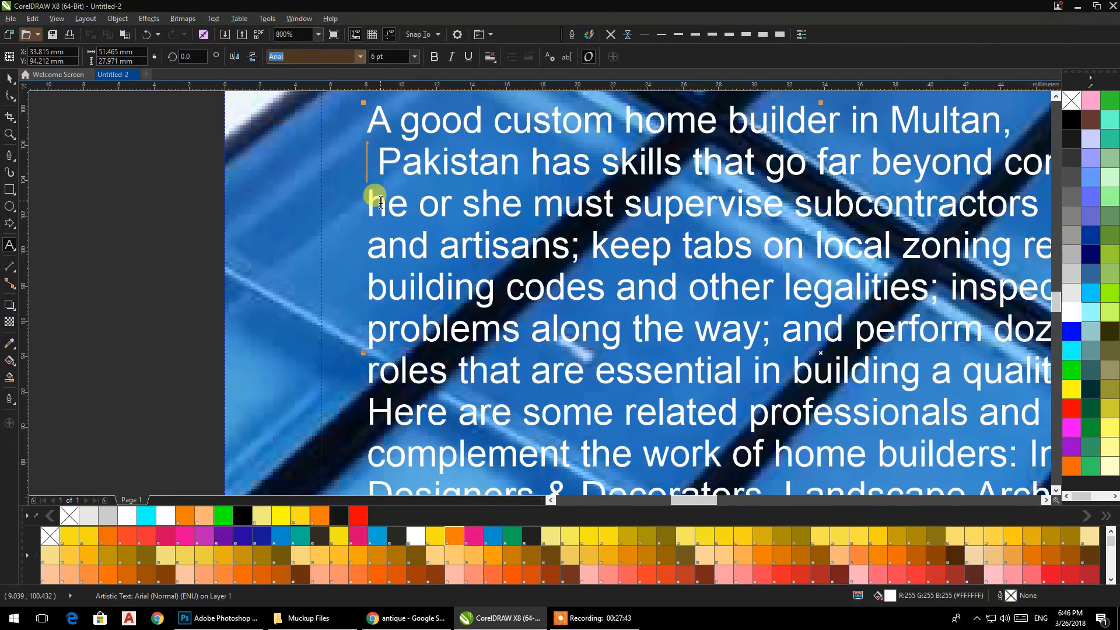
pyautogui.press('Delete')
pyautogui.press('Down')
pyautogui.press('Down')
pyautogui.press('Down')
pyautogui.press('Down')
pyautogui.press('Down')
pyautogui.press('Down')
pyautogui.press('Down')
pyautogui.press('Down')
pyautogui.press('Down')
pyautogui.press('Down')
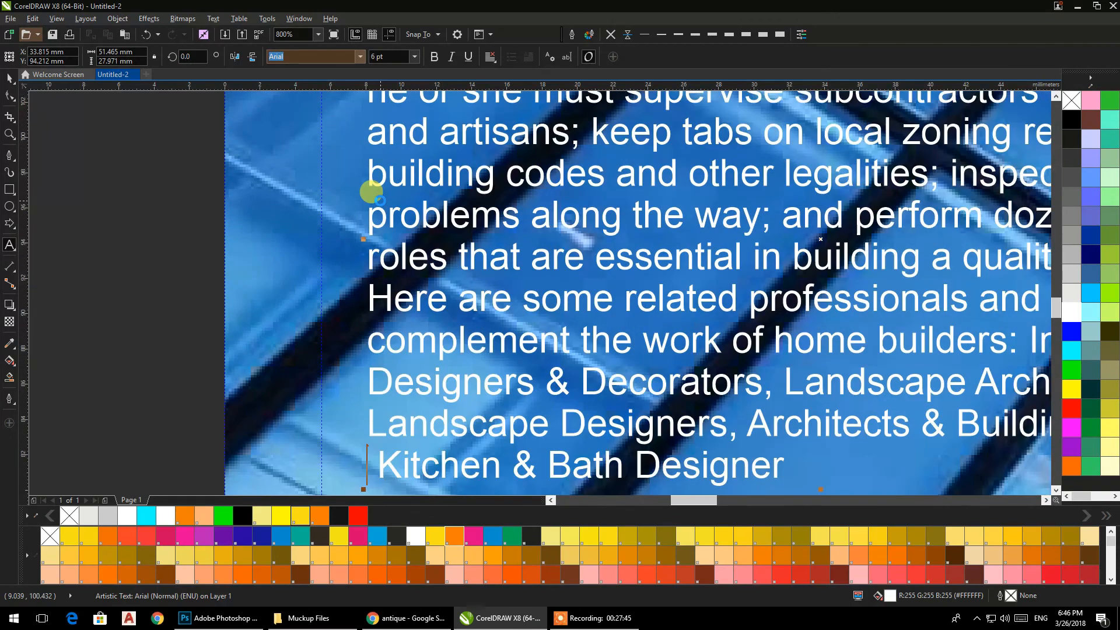
pyautogui.press('Delete')
pyautogui.click(10, 78)
pyautogui.scroll(-2, 319, 285)
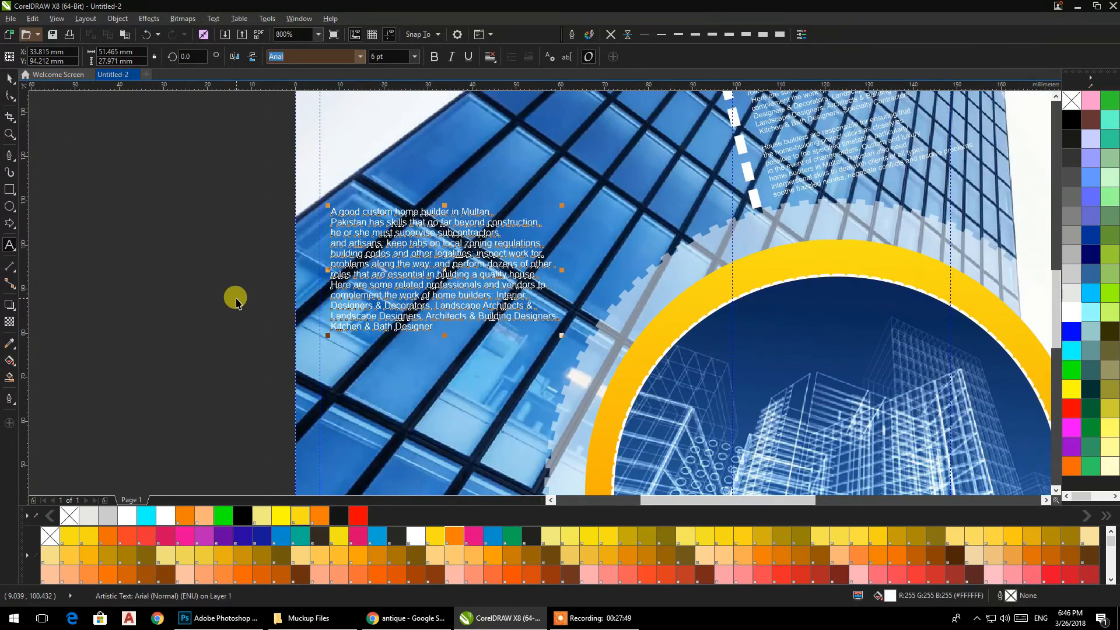
# - Replace the third panel's body text with a copy of the first panel's corrected text, enlarged to about 78.1 × 42.5 mm
pyautogui.scroll(-1, 236, 303)
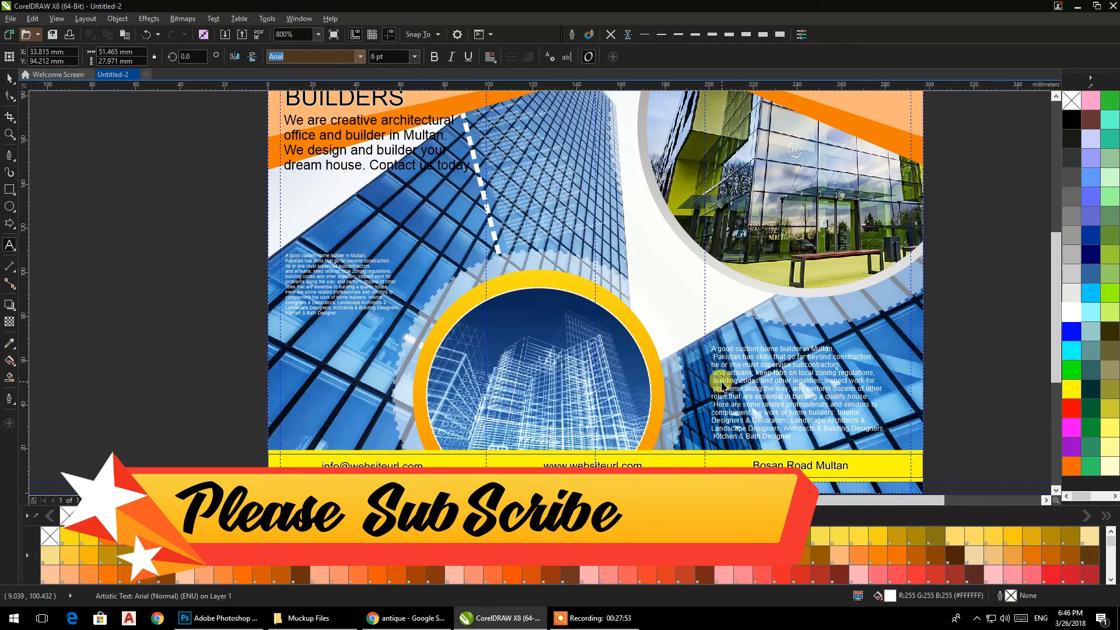
pyautogui.press('Delete')
pyautogui.moveTo(387, 308); pyautogui.dragTo(793, 410)
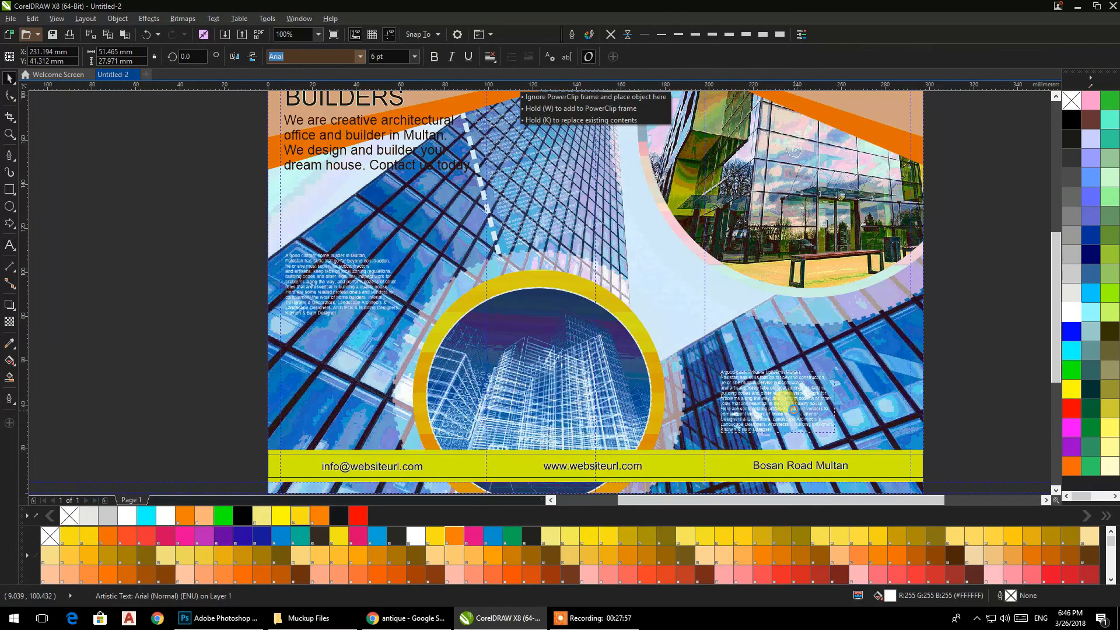
pyautogui.rightClick(793, 410)
pyautogui.moveTo(839, 369); pyautogui.dragTo(898, 331)
pyautogui.click(951, 318)
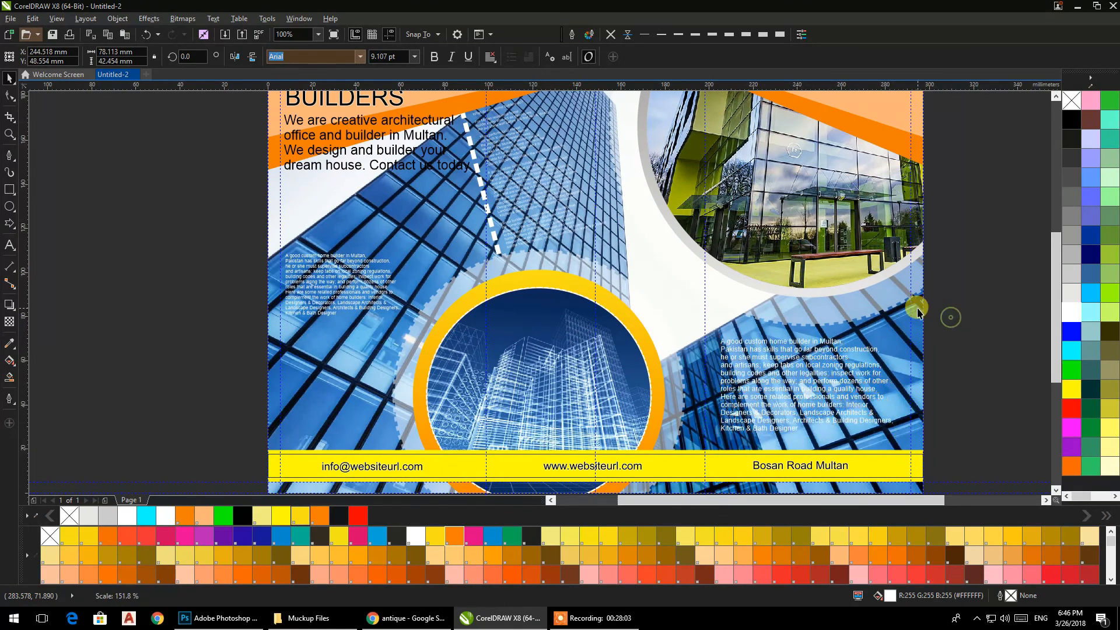
# - Fill the manager's name, job title and phone number texts in the header with magenta and remove their outlines
pyautogui.scroll(-1, 867, 307)
pyautogui.moveTo(875, 307); pyautogui.dragTo(701, 313)
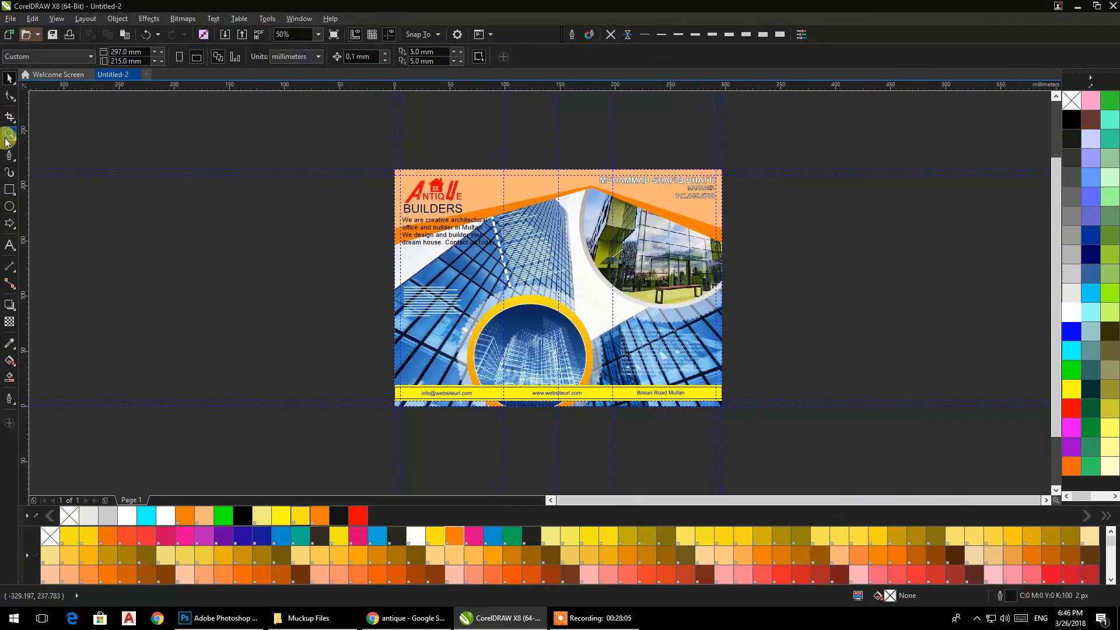
pyautogui.click(9, 134)
pyautogui.moveTo(388, 162); pyautogui.dragTo(733, 407)
pyautogui.click(8, 78)
pyautogui.scroll(2, 880, 190)
pyautogui.moveTo(803, 206); pyautogui.dragTo(570, 125)
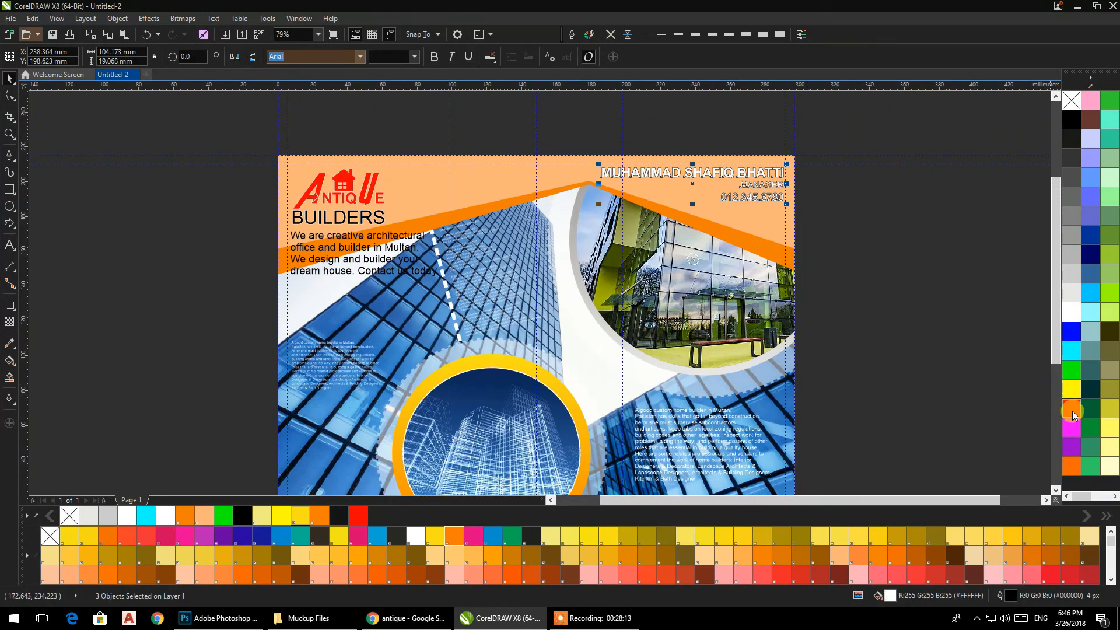
pyautogui.click(1073, 430)
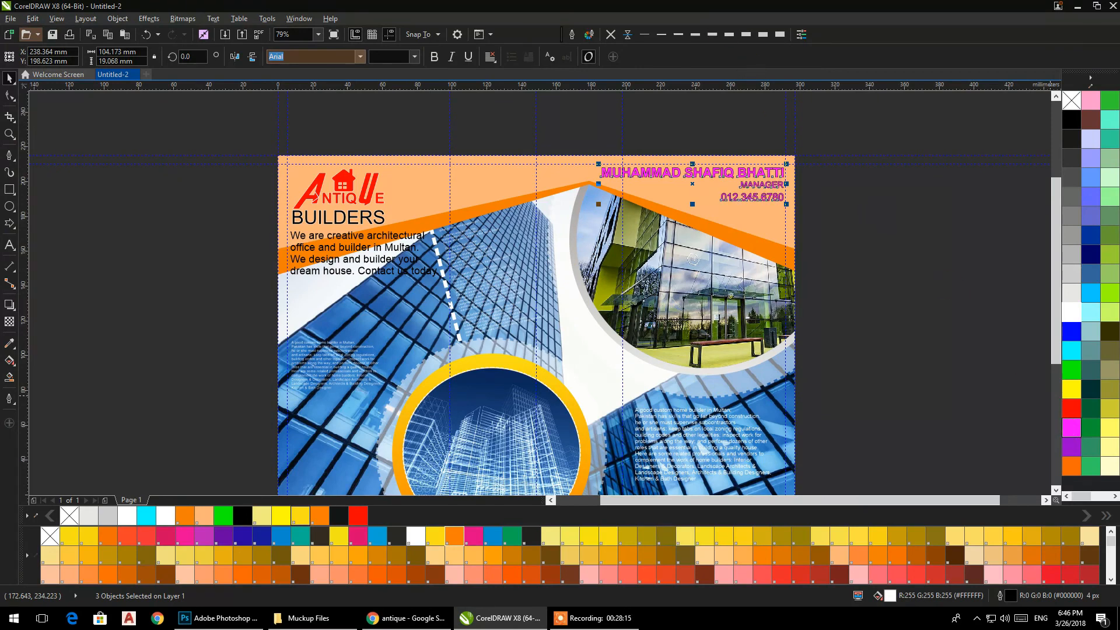
pyautogui.click(610, 35)
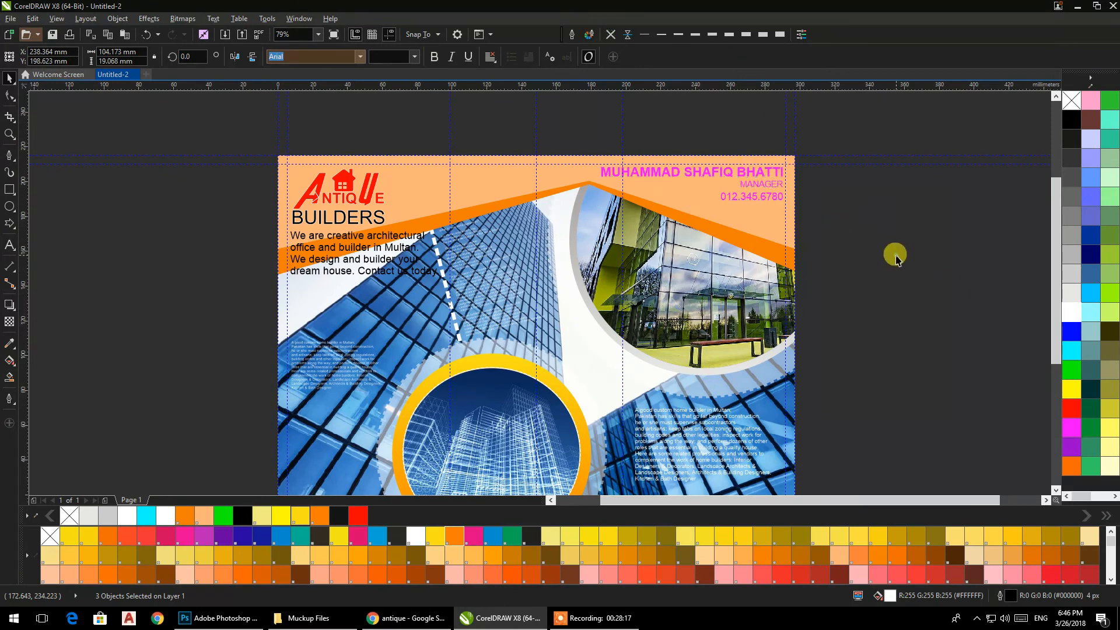
pyautogui.click(896, 257)
pyautogui.scroll(-2, 887, 245)
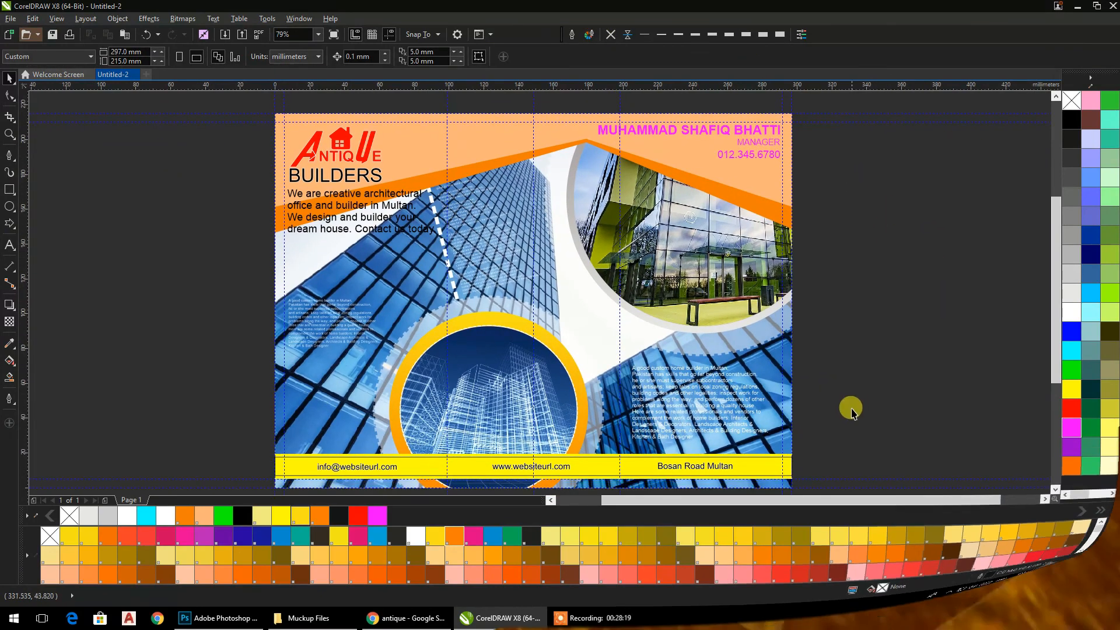